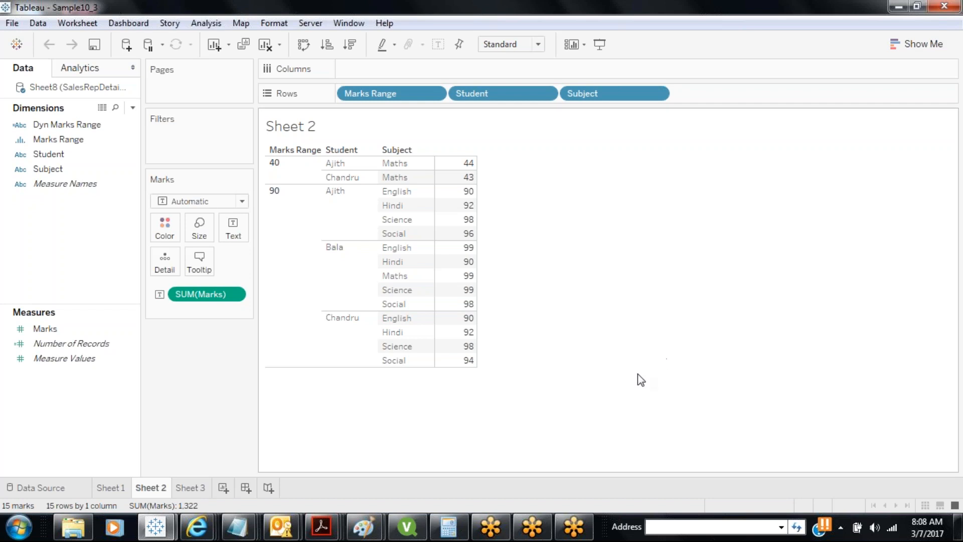
Close the Sample10_3 workbook, minimize the other Tableau window, and launch Tableau 10.0 from the desktop
{"action": "left_click", "coordinate": [120, 489]}
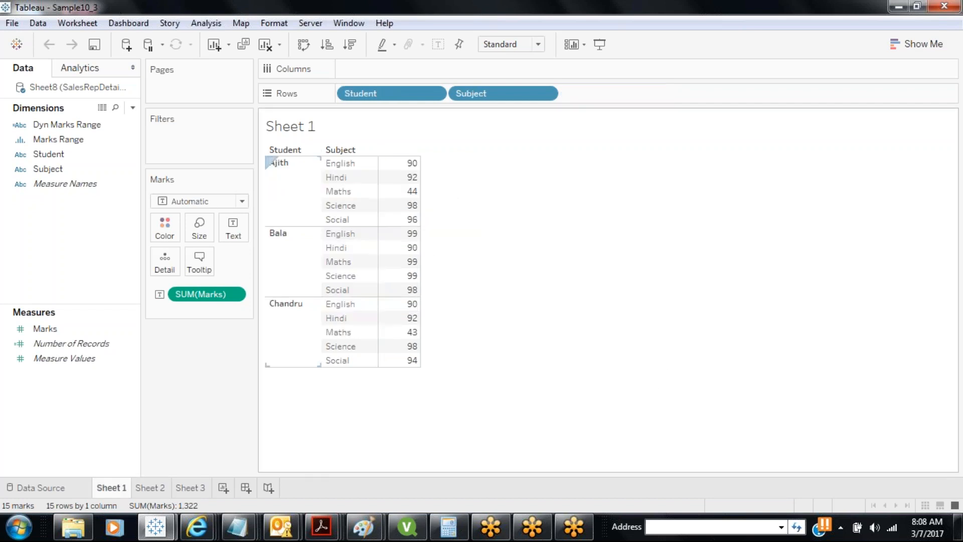
{"action": "left_click", "coordinate": [944, 7]}
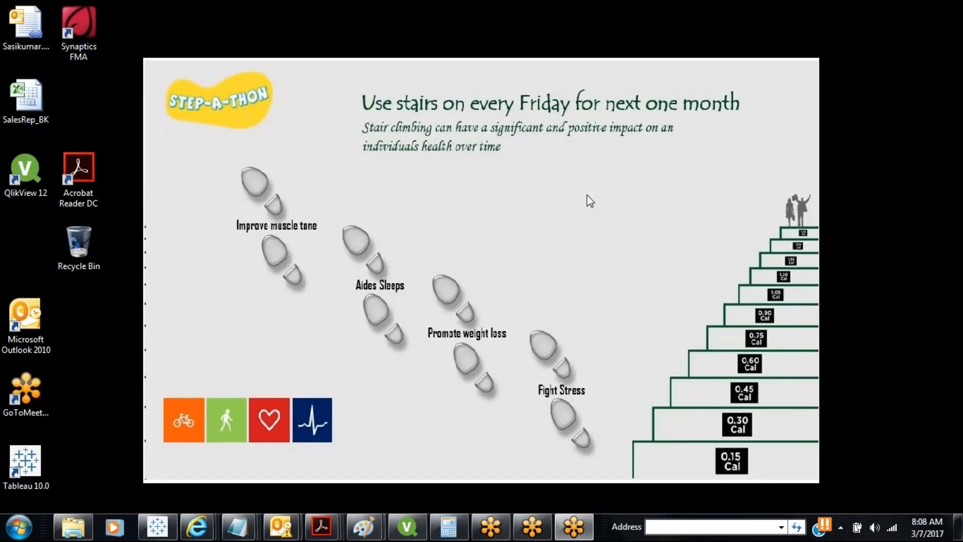
{"action": "left_click", "coordinate": [150, 528]}
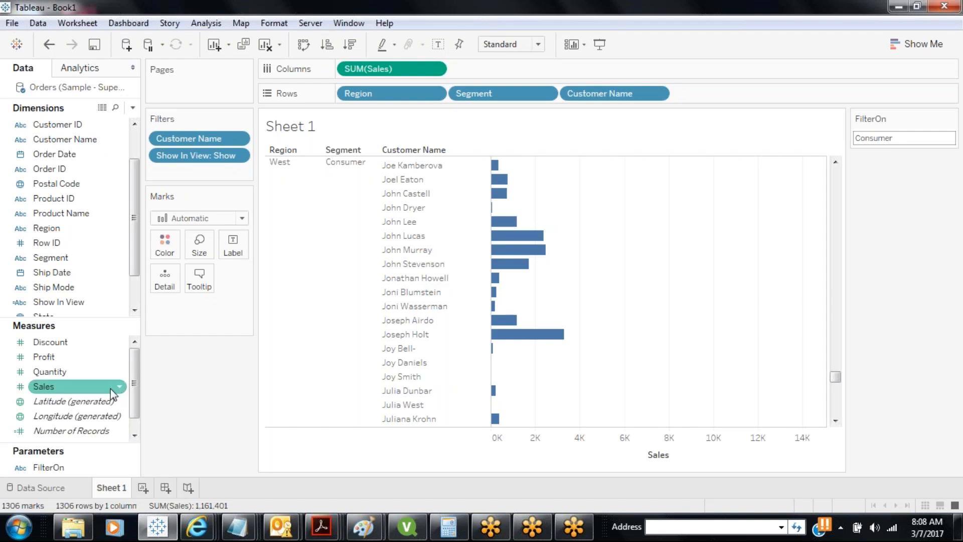
{"action": "left_click", "coordinate": [157, 527]}
{"action": "left_click", "coordinate": [25, 464]}
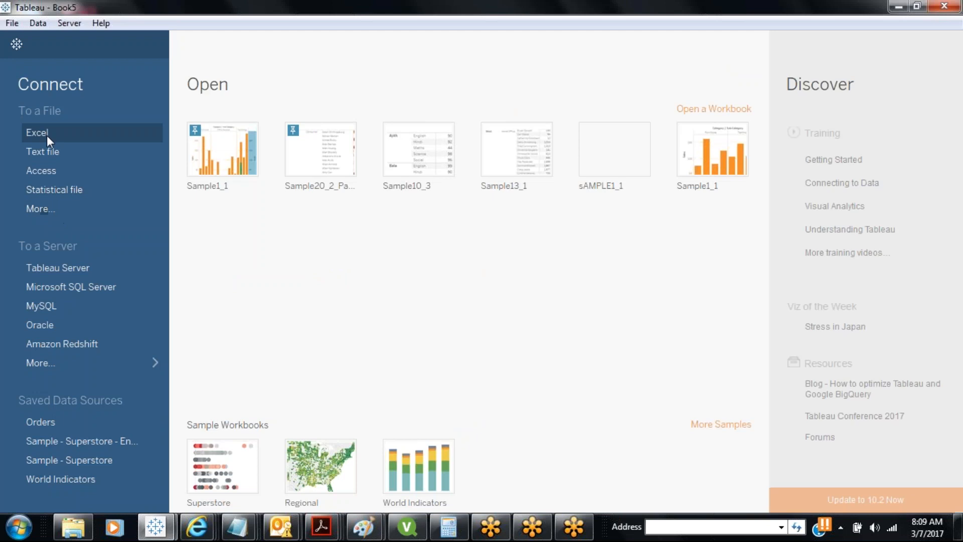
Open the Sample10_1 workbook from the D:\Tableau\8 folder
{"action": "left_click", "coordinate": [12, 25]}
{"action": "left_click", "coordinate": [27, 57]}
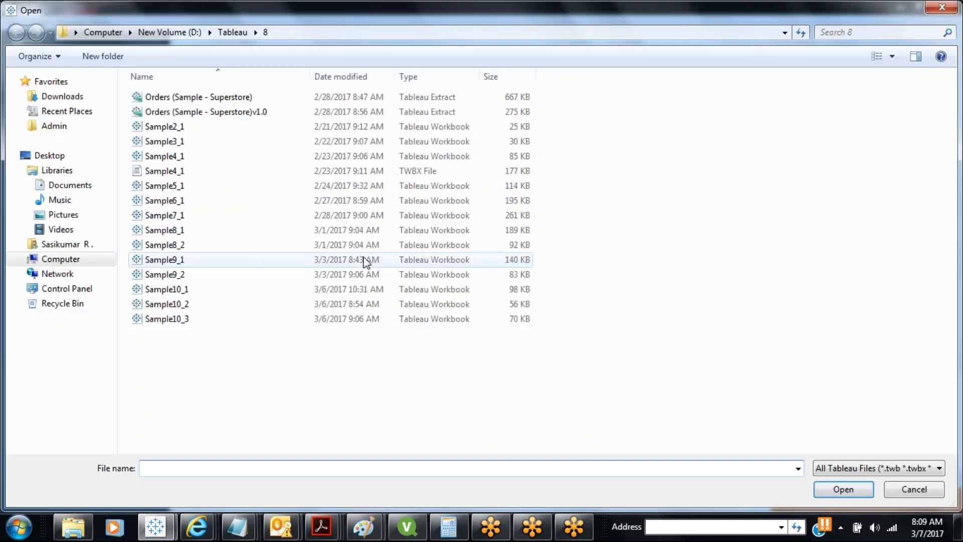
{"action": "double_click", "coordinate": [208, 291]}
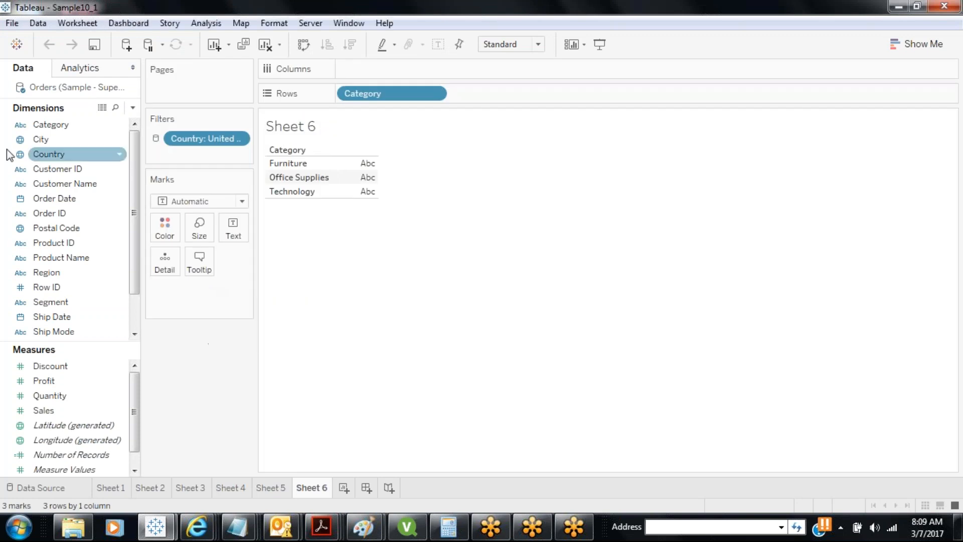
Close Sample10_1, connect to the Sample - Superstore Excel file, and add its Orders sheet
{"action": "left_click", "coordinate": [11, 24]}
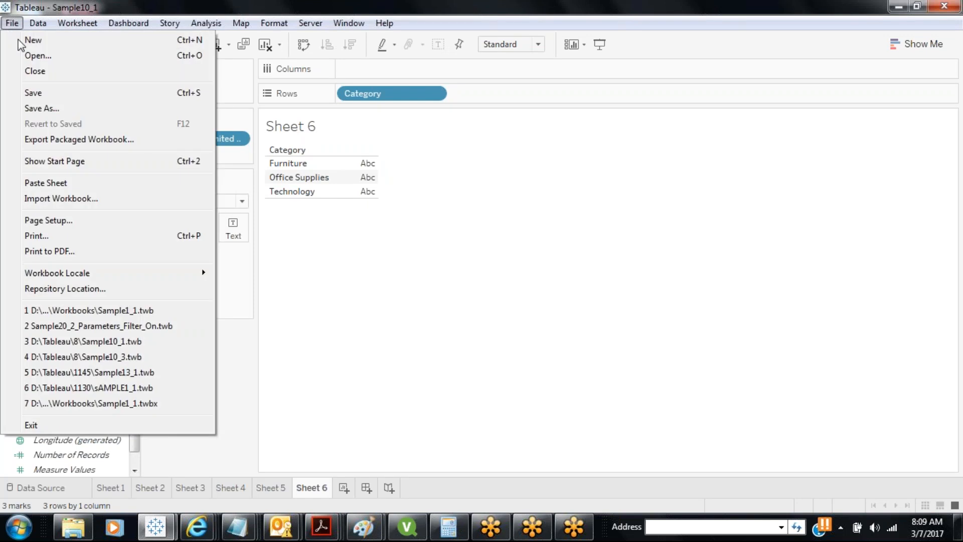
{"action": "left_click", "coordinate": [36, 76]}
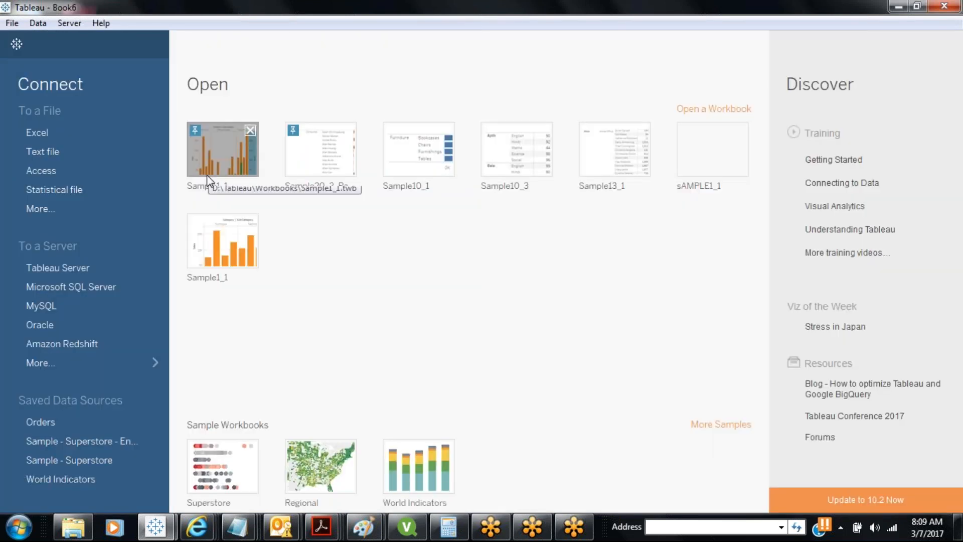
{"action": "left_click", "coordinate": [53, 139]}
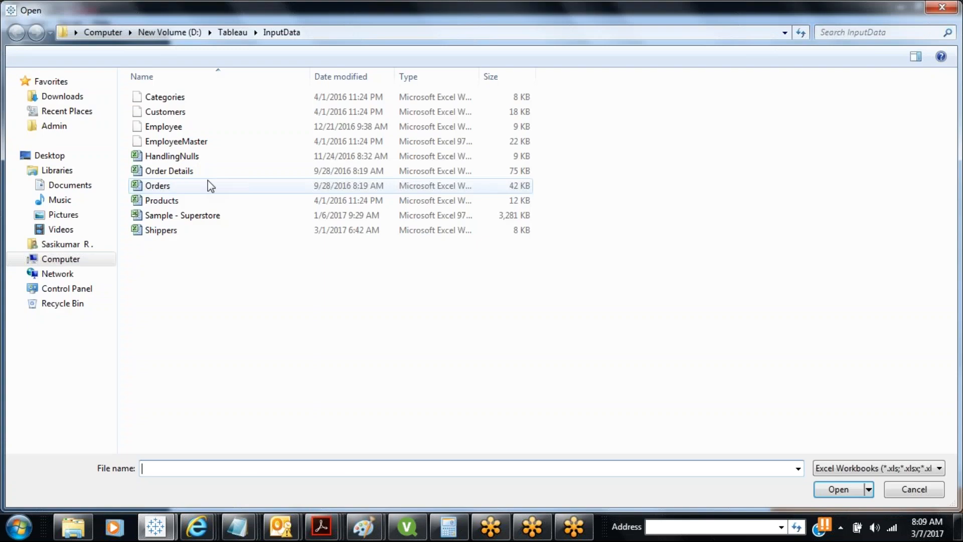
{"action": "double_click", "coordinate": [197, 213]}
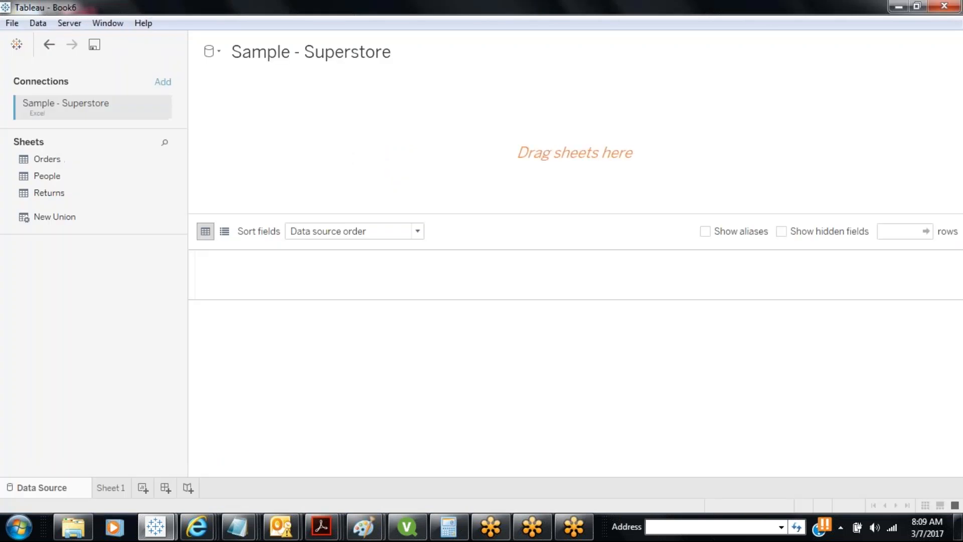
{"action": "left_click_drag", "start_coordinate": [101, 158], "coordinate": [338, 135]}
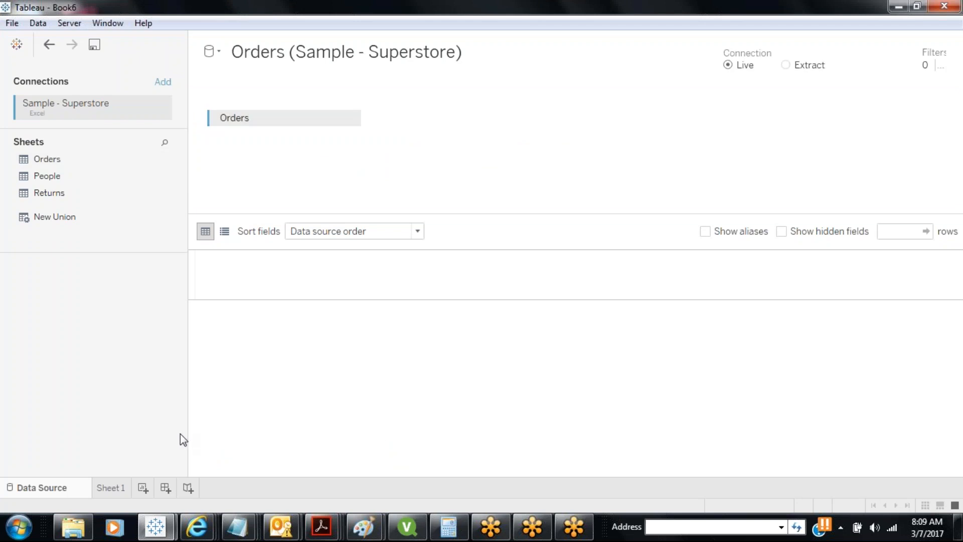
Go to the empty Sheet 1 and bring up the taskbar list of open Internet Explorer windows
{"action": "left_click", "coordinate": [116, 489]}
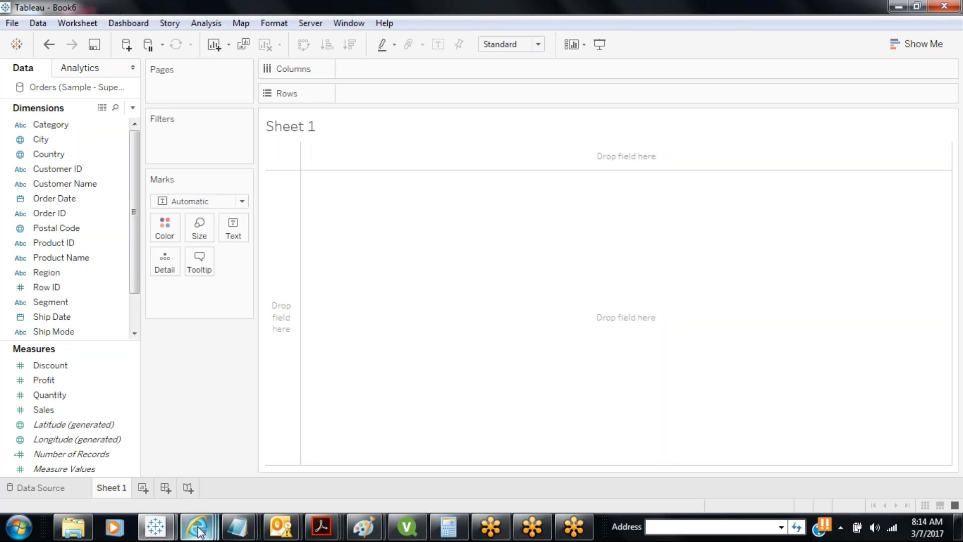
{"action": "mouse_move", "coordinate": [201, 532]}
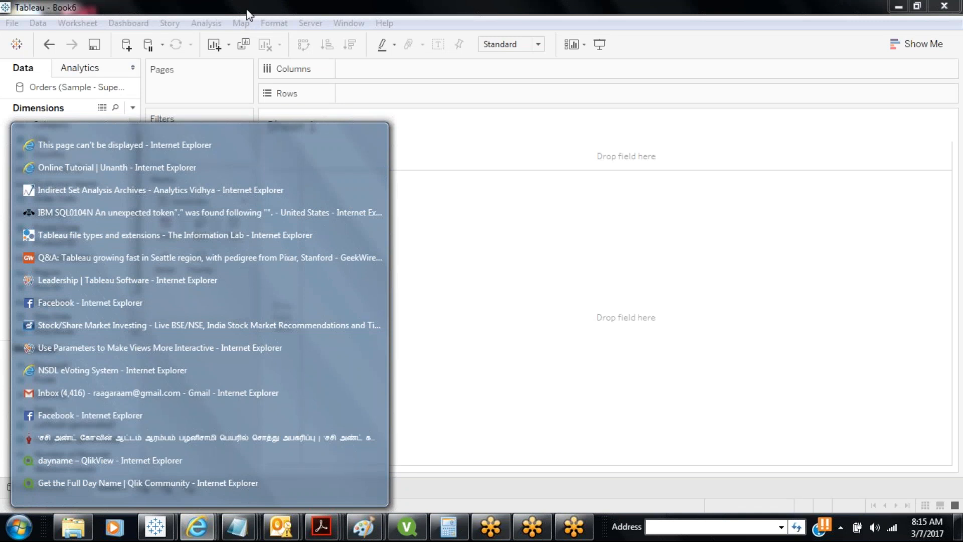
Return to Tableau from the browser list and open the Dimensions pane's dropdown menu
{"action": "left_click", "coordinate": [252, 14]}
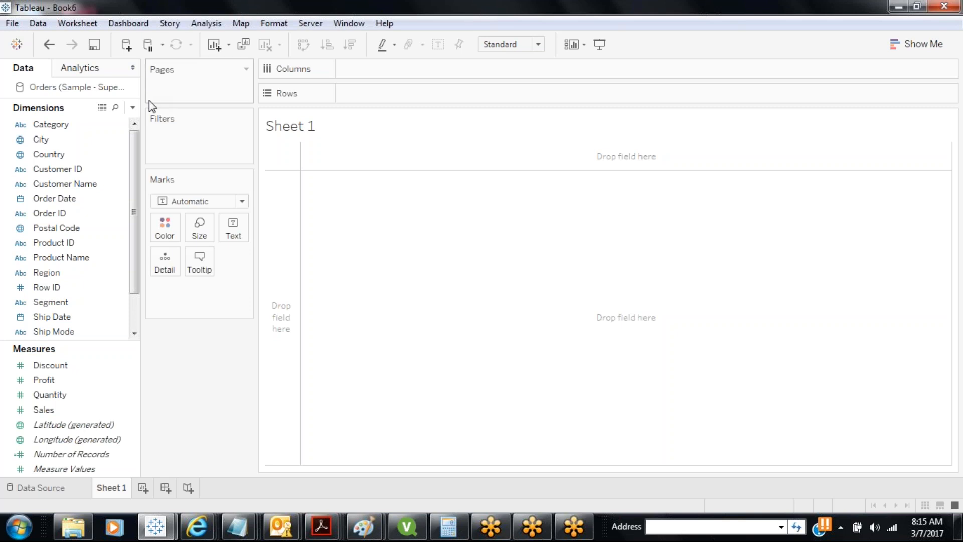
{"action": "left_click", "coordinate": [132, 108]}
Choose Create Calculated Field to start the Calculation1 field
{"action": "left_click", "coordinate": [123, 130]}
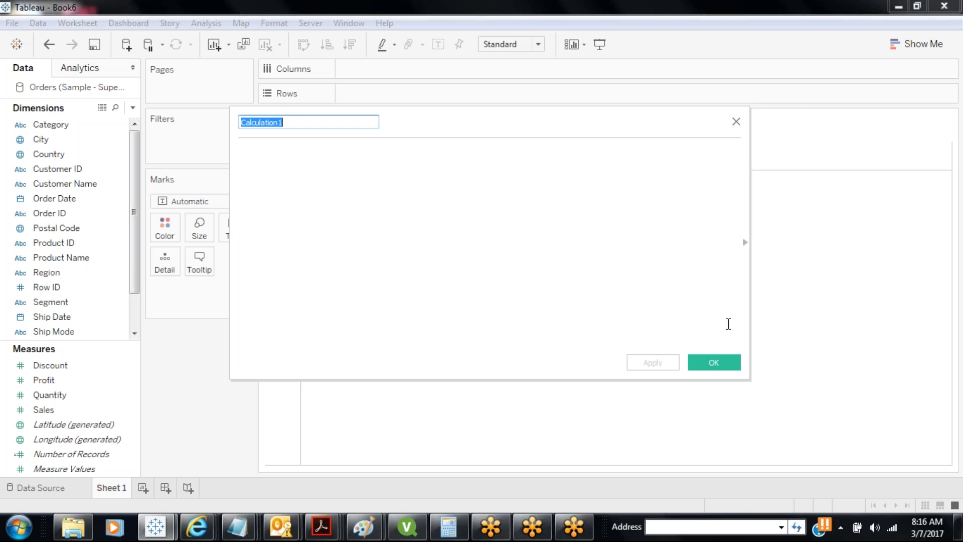
Show the function reference, select SIZE to read its description, and shift the editor left
{"action": "left_click", "coordinate": [745, 246]}
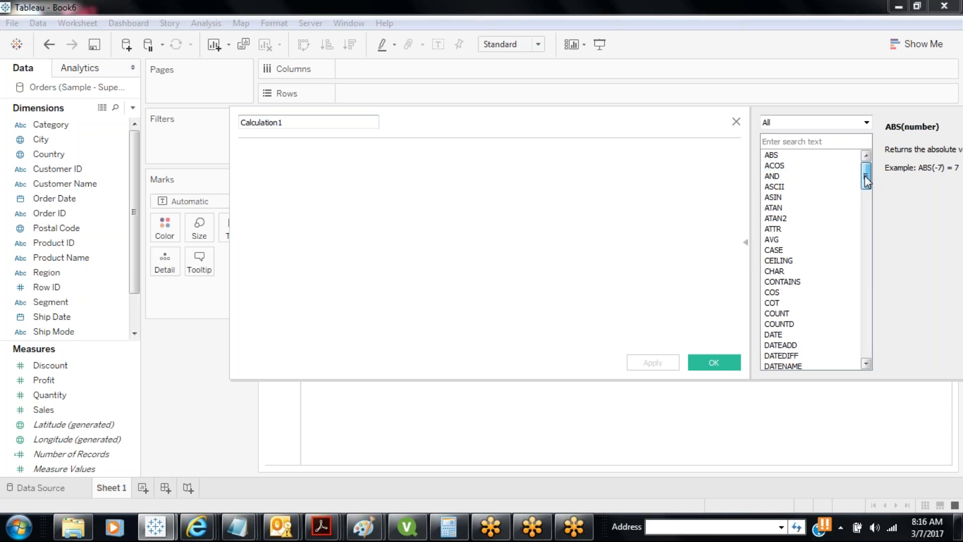
{"action": "left_click_drag", "start_coordinate": [866, 181], "coordinate": [865, 300]}
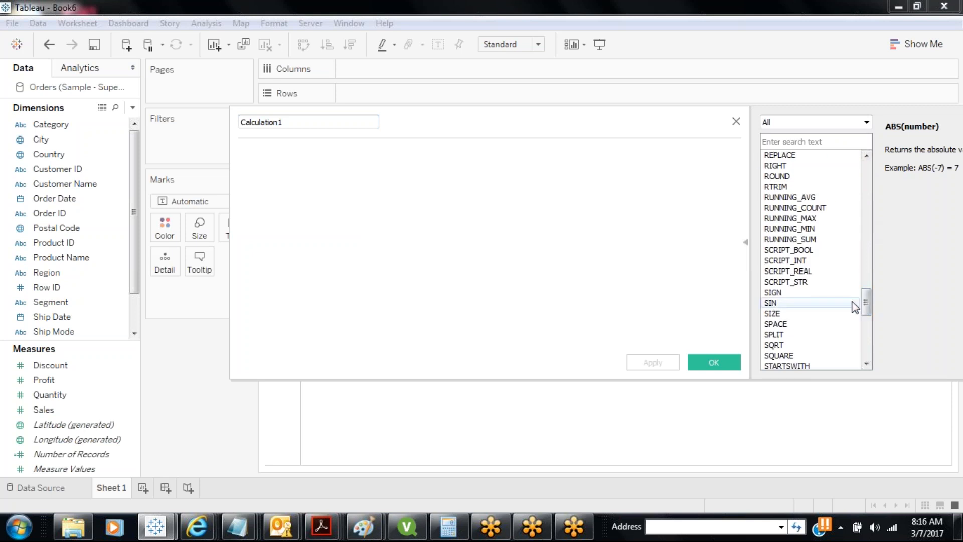
{"action": "left_click", "coordinate": [824, 315]}
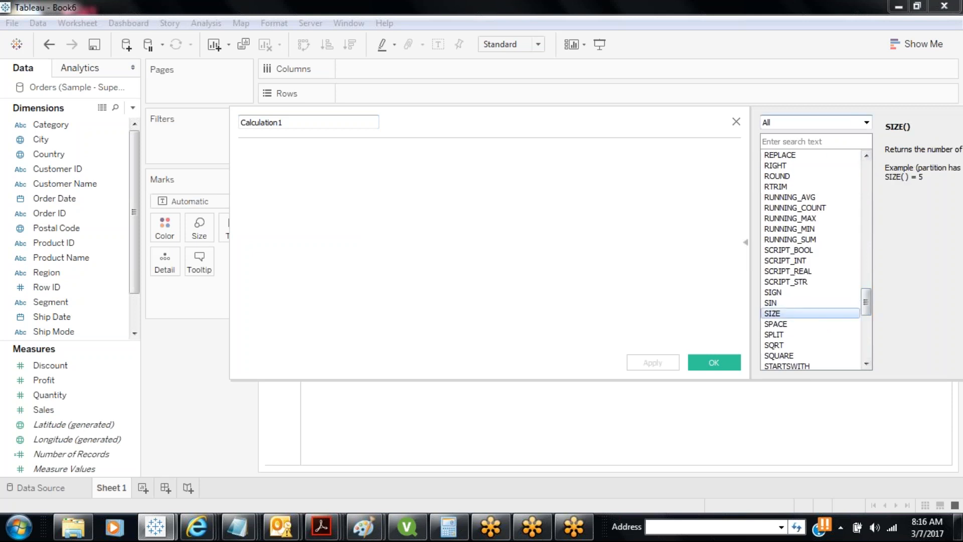
{"action": "left_click_drag", "start_coordinate": [849, 107], "coordinate": [775, 146]}
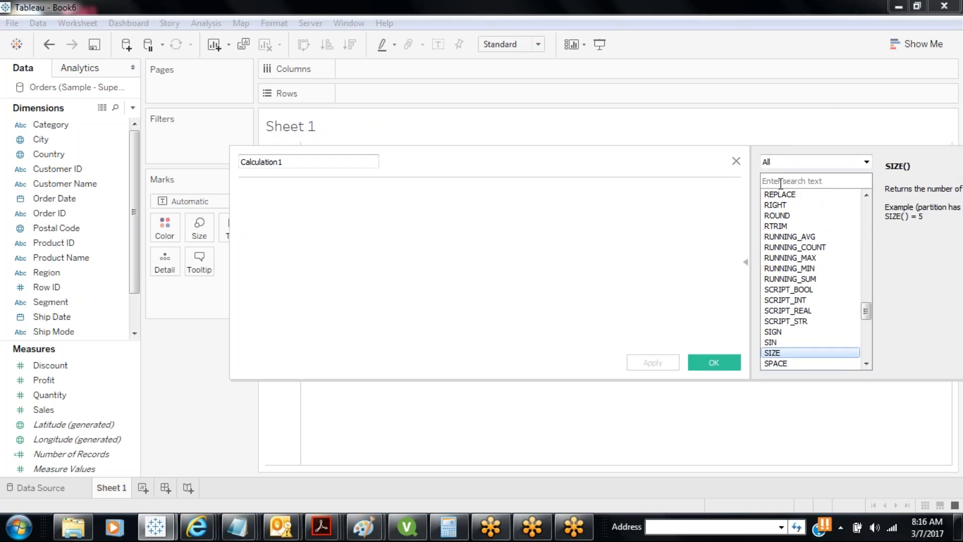
{"action": "left_click_drag", "start_coordinate": [681, 169], "coordinate": [337, 159]}
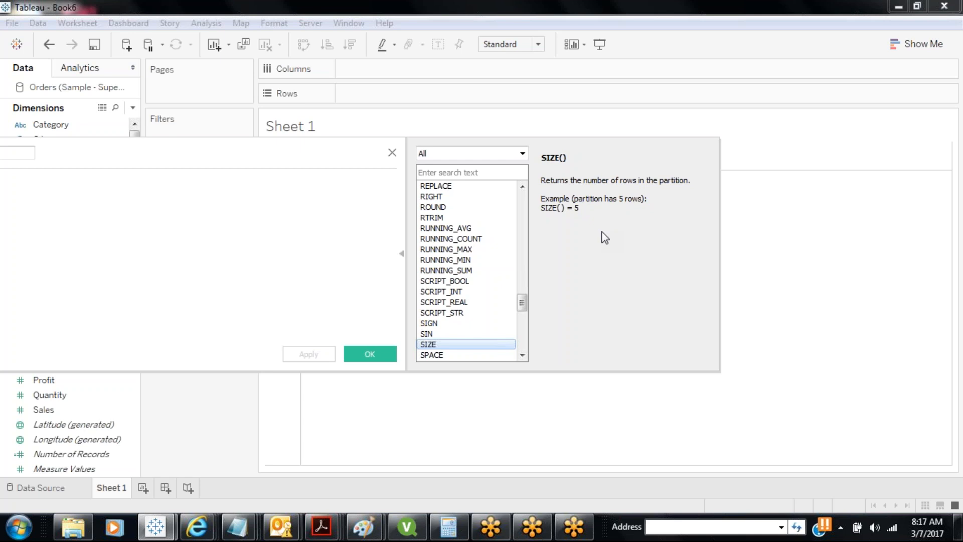
Search functions for 'look' to read the LOOKUP description, then close the calculation editor
{"action": "left_click", "coordinate": [466, 173]}
{"action": "type", "text": "look"}
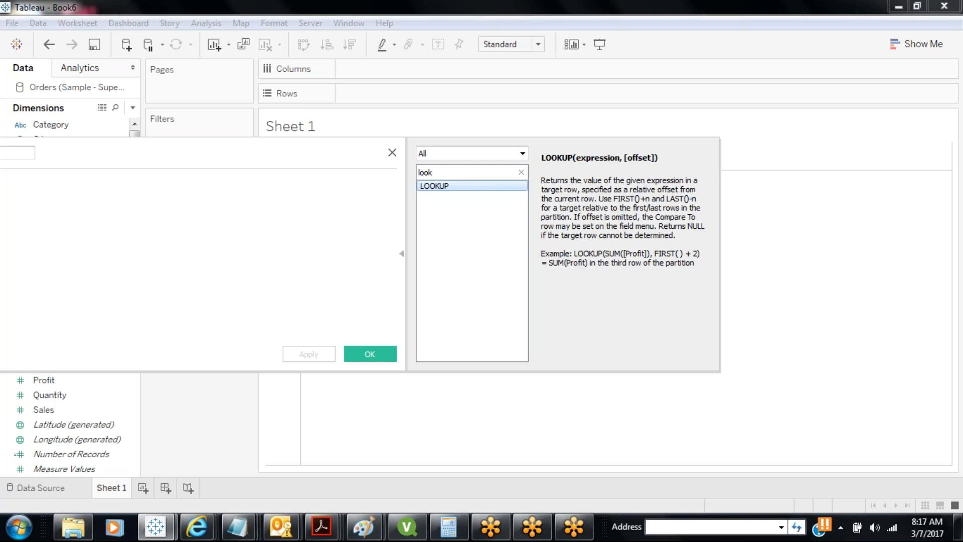
{"action": "left_click", "coordinate": [391, 153]}
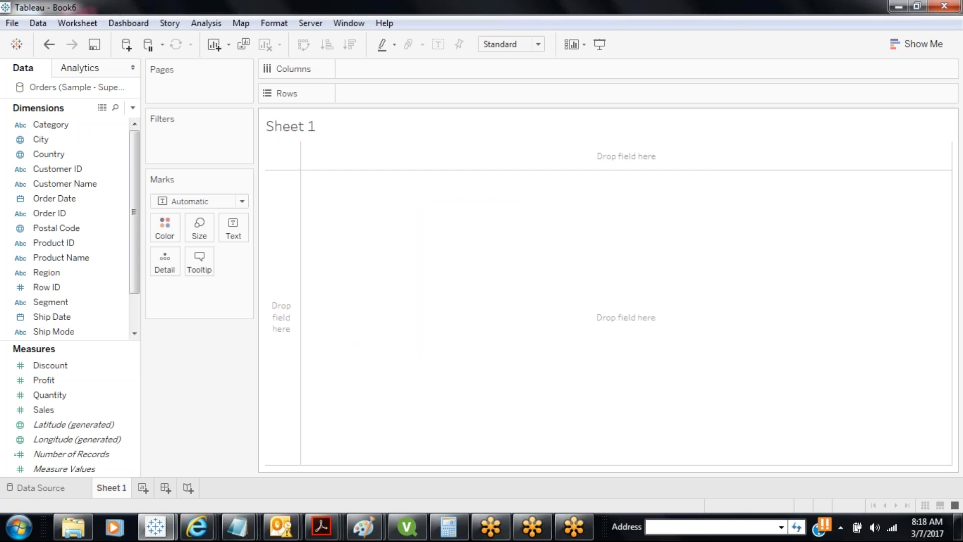
Create Parameter 1 as a Float with List allowable values, adding no list entries
{"action": "left_click", "coordinate": [133, 108]}
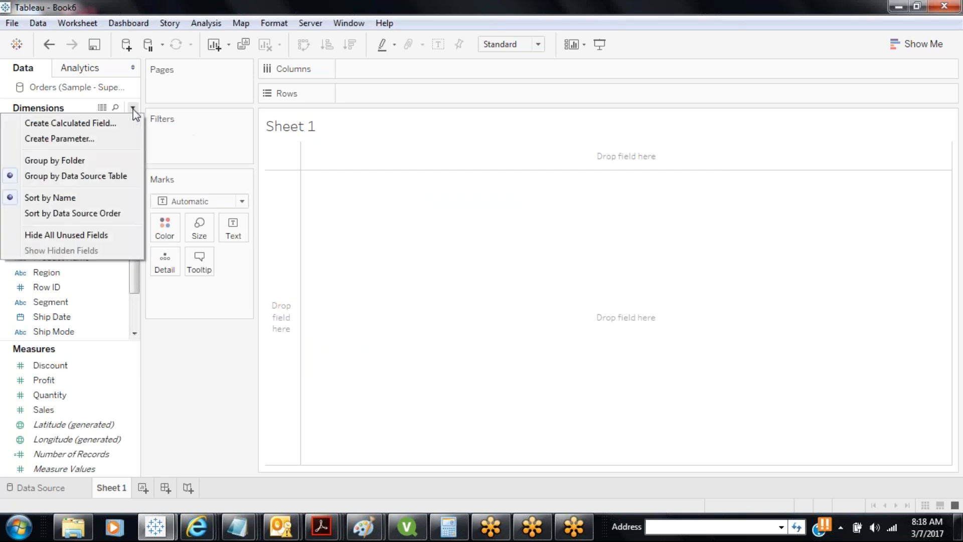
{"action": "left_click", "coordinate": [106, 144]}
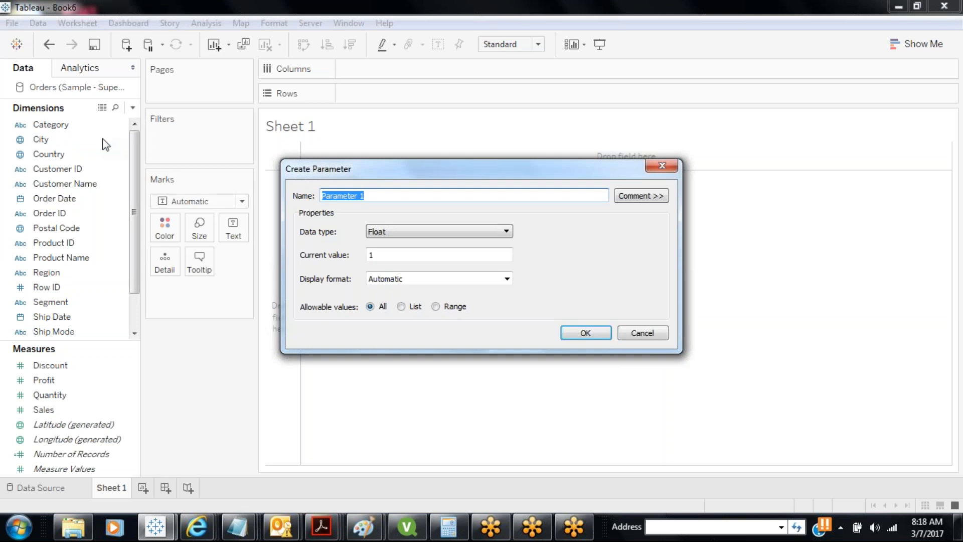
{"action": "left_click", "coordinate": [427, 232]}
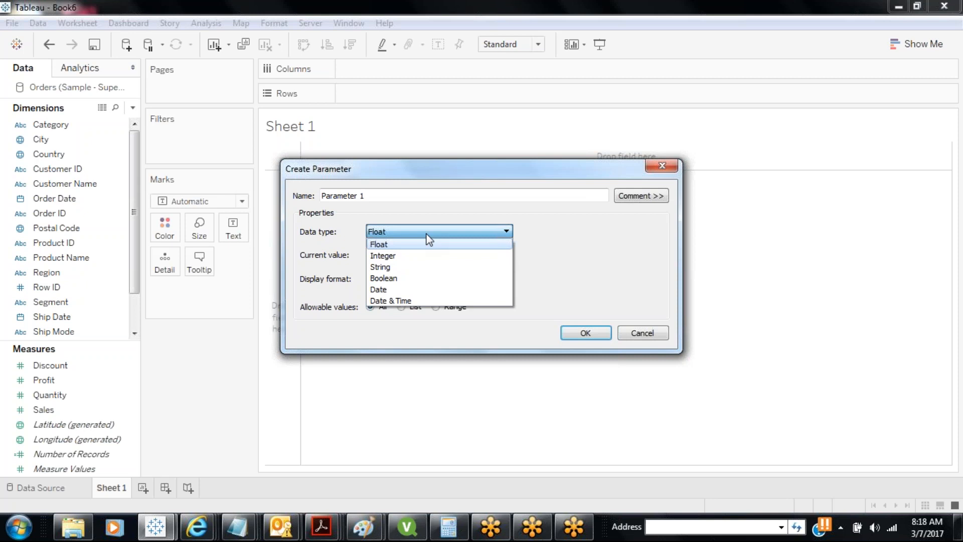
{"action": "left_click", "coordinate": [549, 230]}
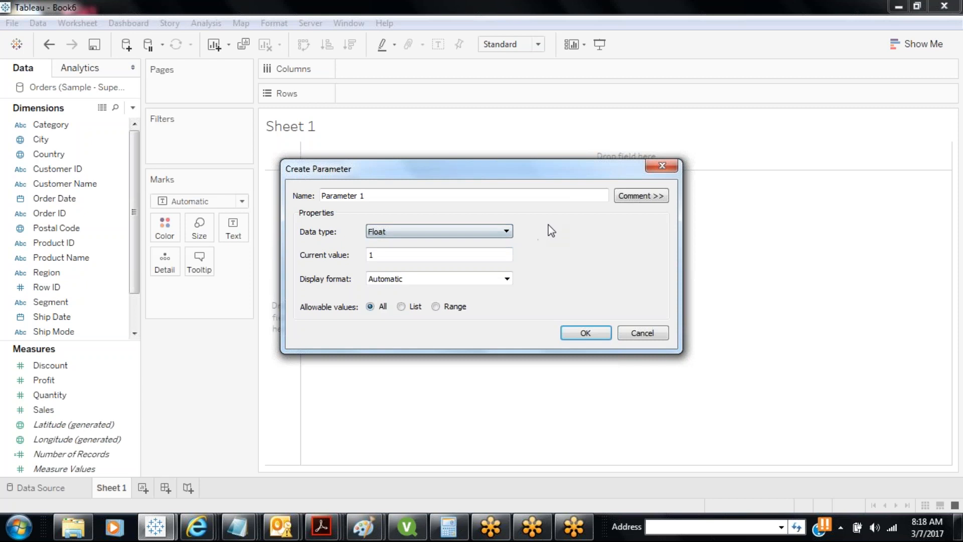
{"action": "left_click", "coordinate": [401, 307]}
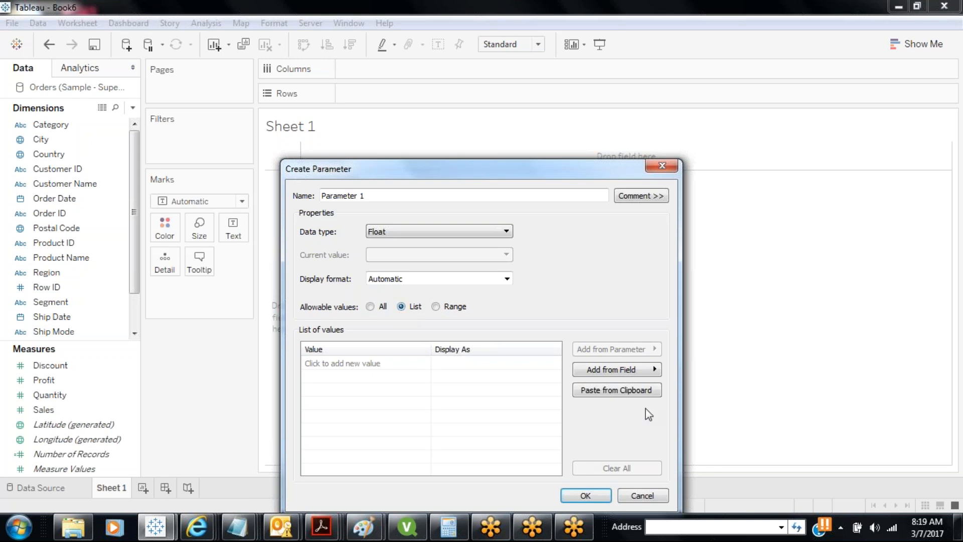
{"action": "left_click", "coordinate": [656, 372]}
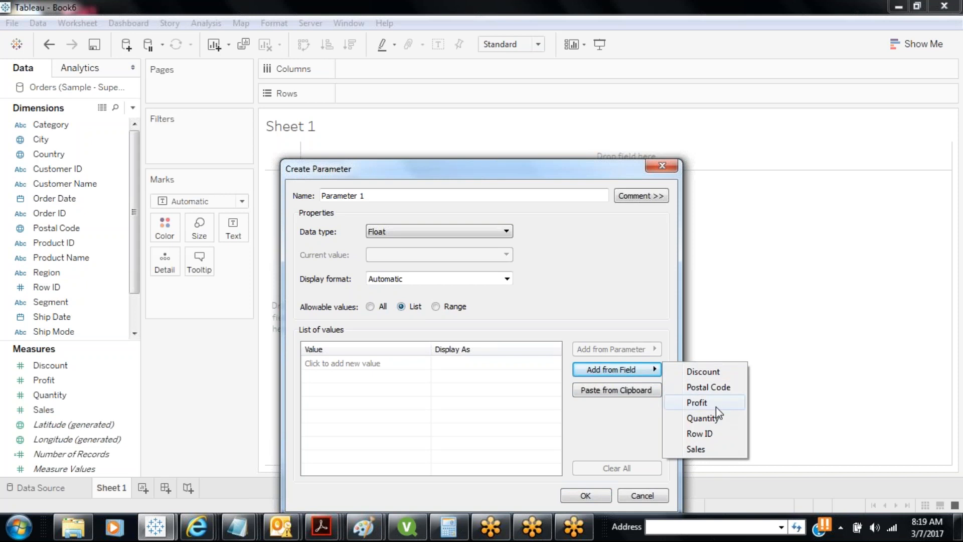
{"action": "left_click", "coordinate": [409, 398]}
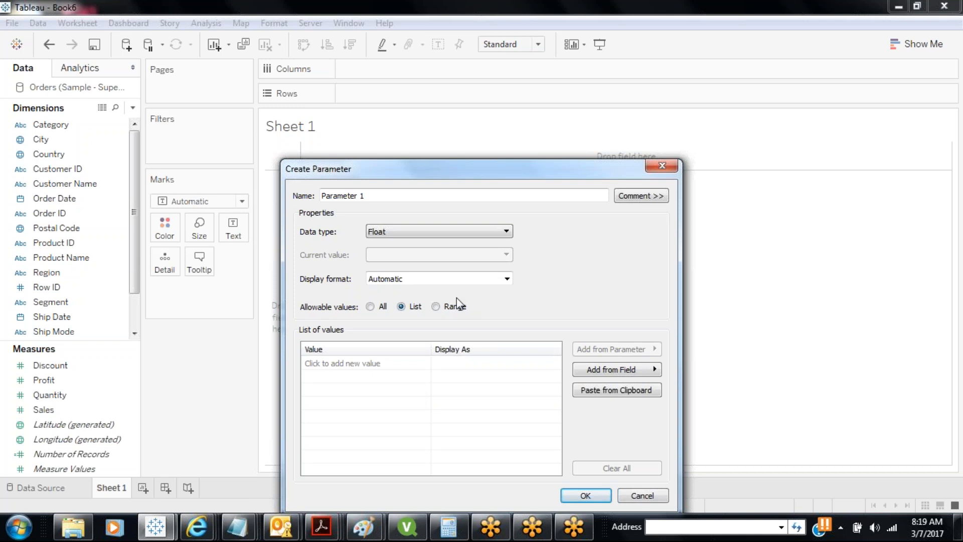
Switch Parameter 1's allowable values to Range, minimum 1 and maximum 100
{"action": "left_click", "coordinate": [435, 307]}
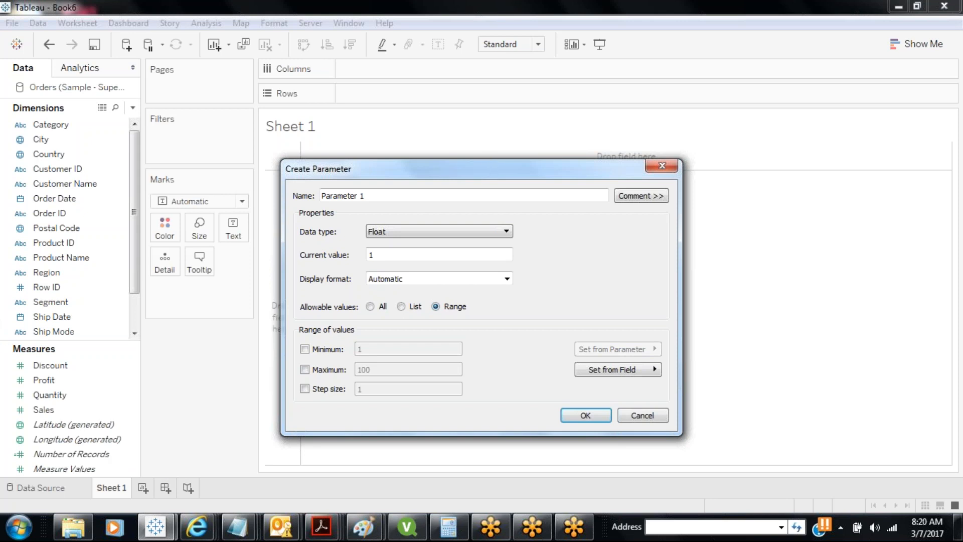
Rename the new parameter from 'Parameter 1' to TopN
{"action": "left_click_drag", "start_coordinate": [413, 193], "coordinate": [247, 202]}
{"action": "type", "text": "TopN"}
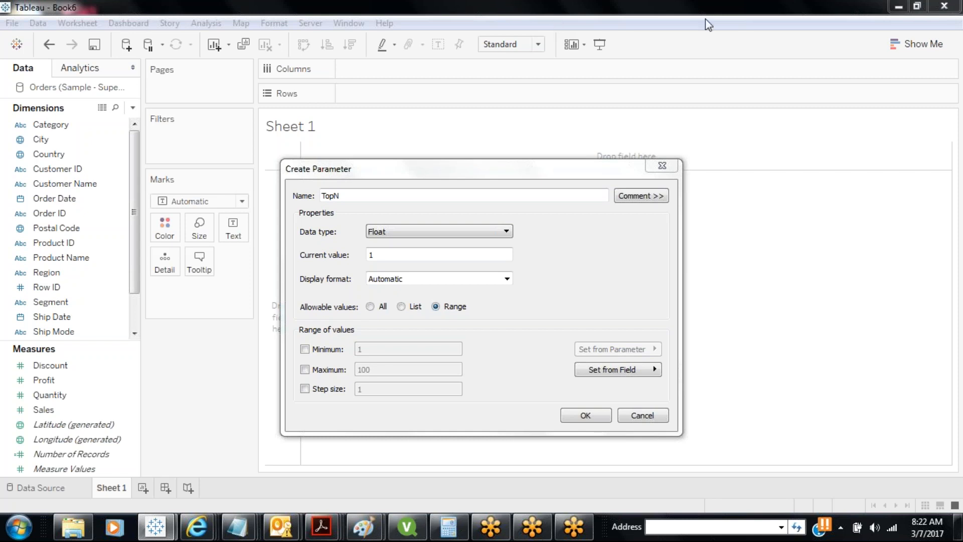
Make TopN an Integer parameter with range minimum 3, maximum 100, step size 1, and create it
{"action": "left_click", "coordinate": [507, 231]}
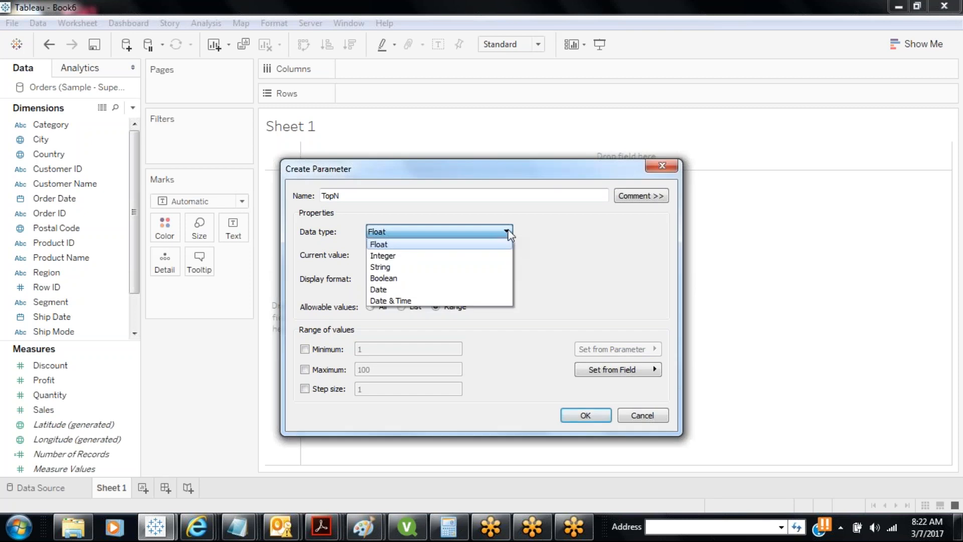
{"action": "left_click", "coordinate": [483, 256]}
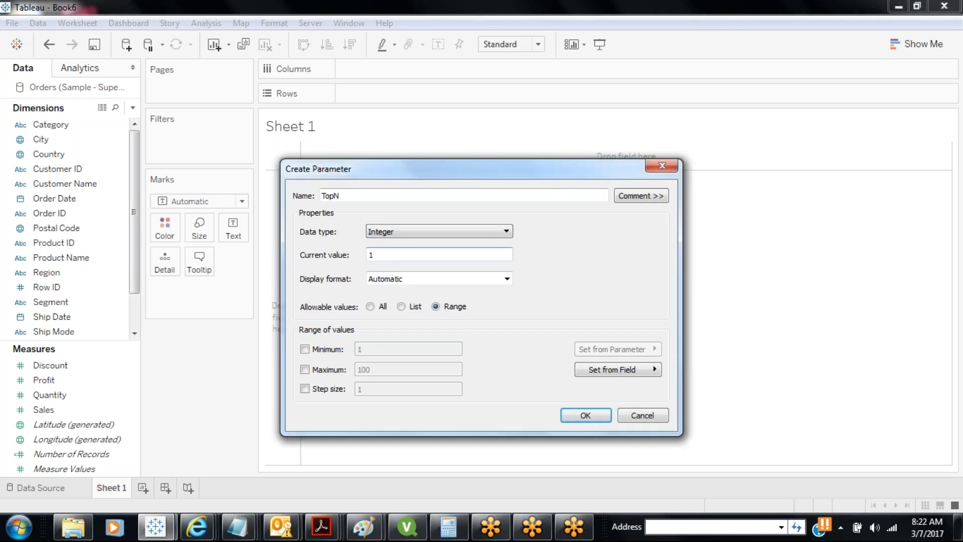
{"action": "left_click", "coordinate": [401, 307]}
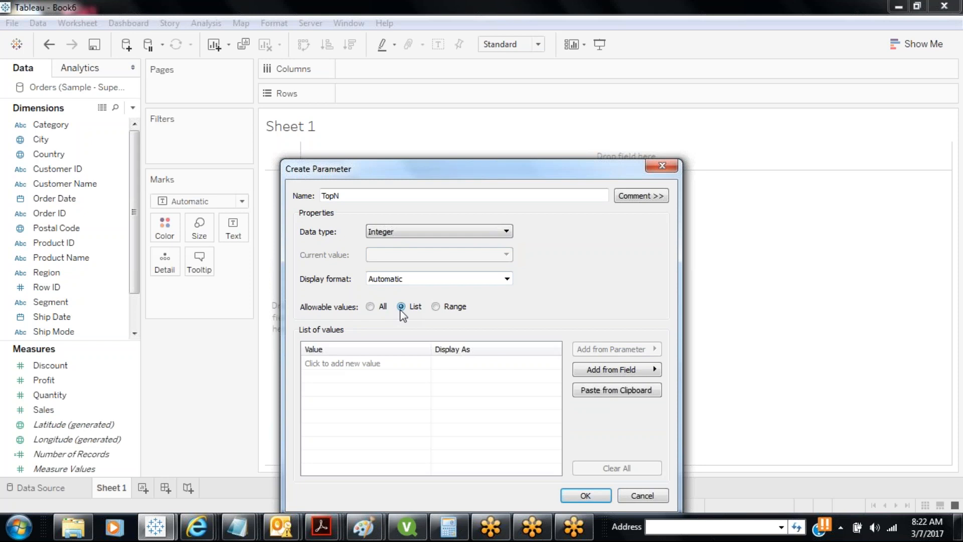
{"action": "left_click", "coordinate": [436, 306]}
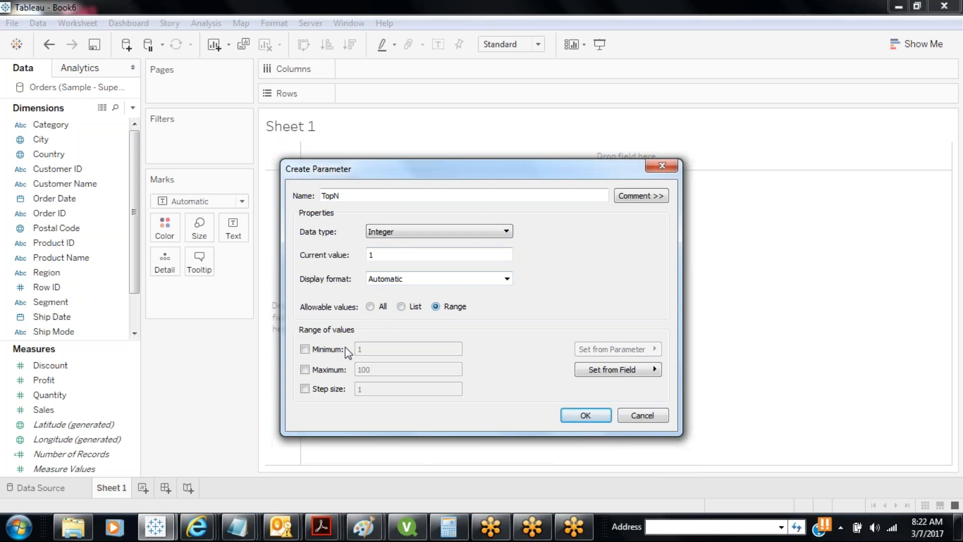
{"action": "left_click", "coordinate": [305, 349]}
{"action": "type", "text": "3"}
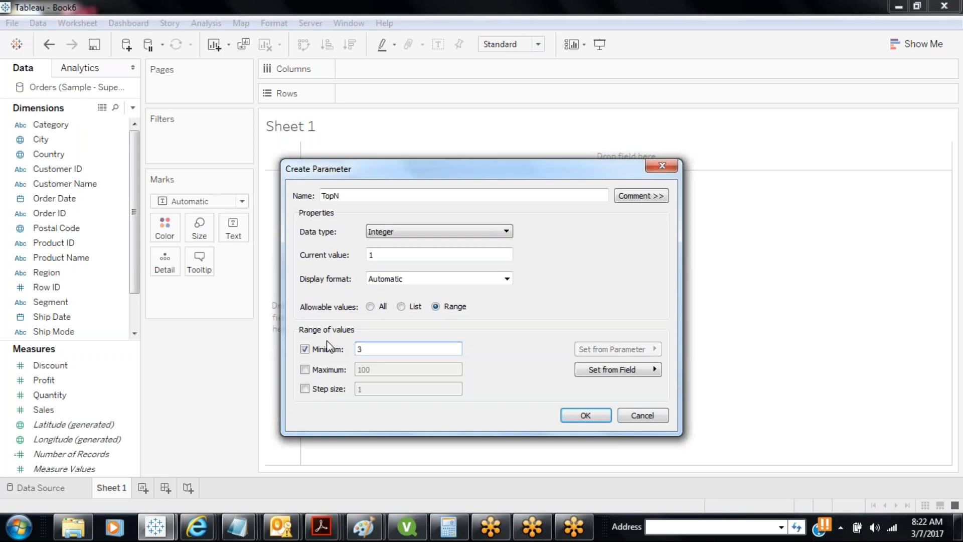
{"action": "left_click", "coordinate": [304, 369]}
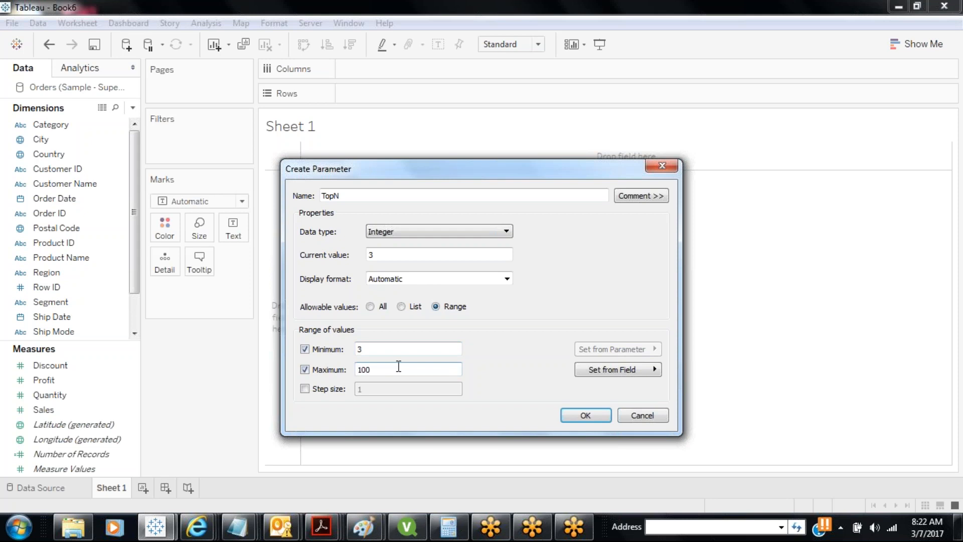
{"action": "left_click", "coordinate": [307, 389]}
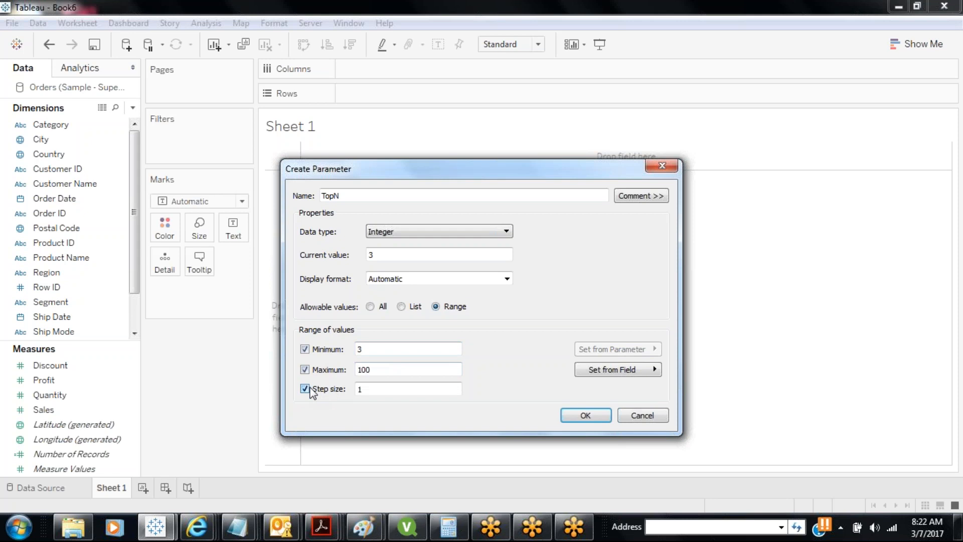
{"action": "left_click", "coordinate": [573, 423]}
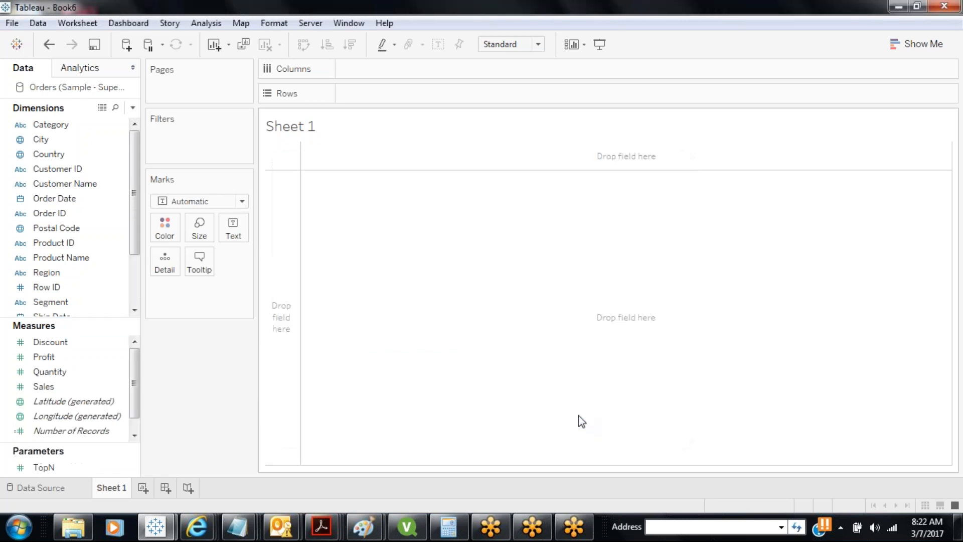
{"action": "left_click", "coordinate": [59, 418]}
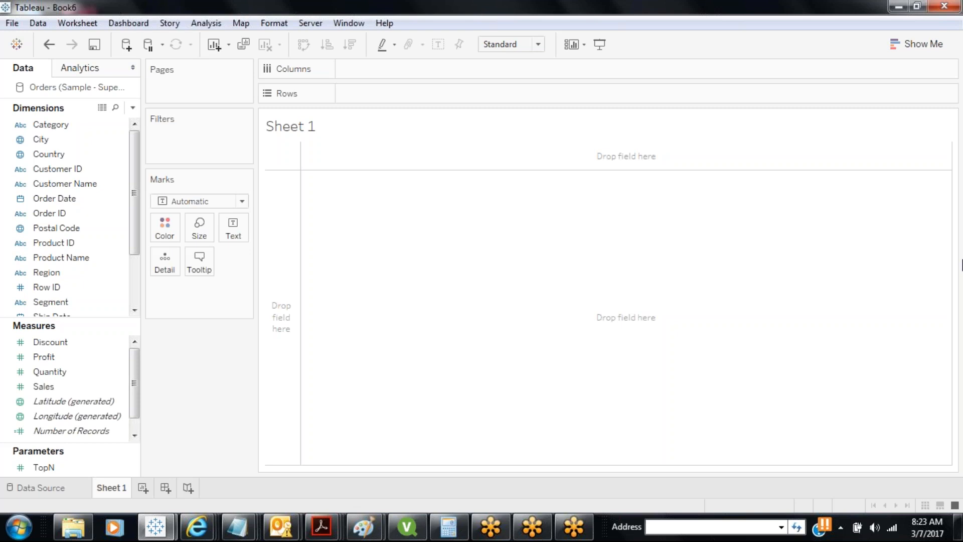
Select the TopN parameter in the Parameters pane and open its context menu
{"action": "left_click", "coordinate": [43, 468]}
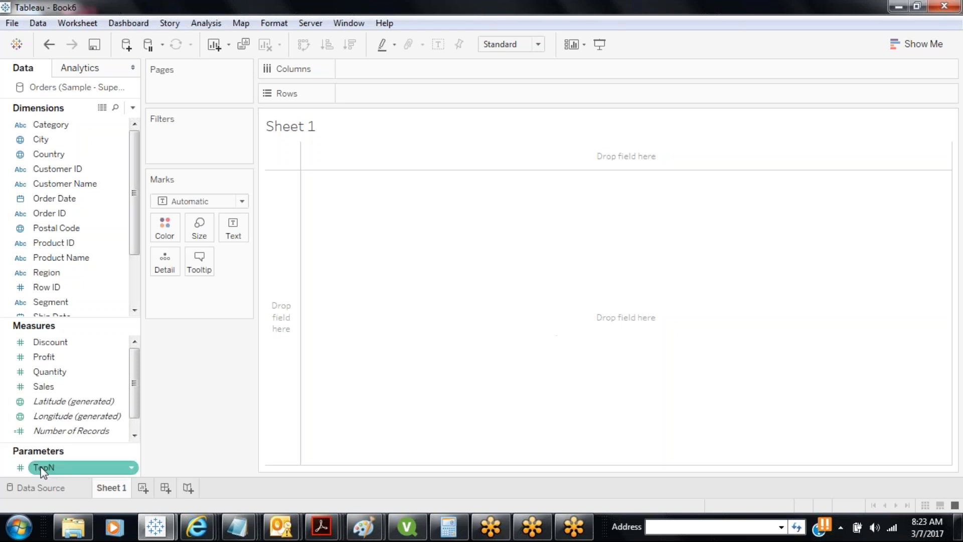
{"action": "right_click", "coordinate": [43, 469]}
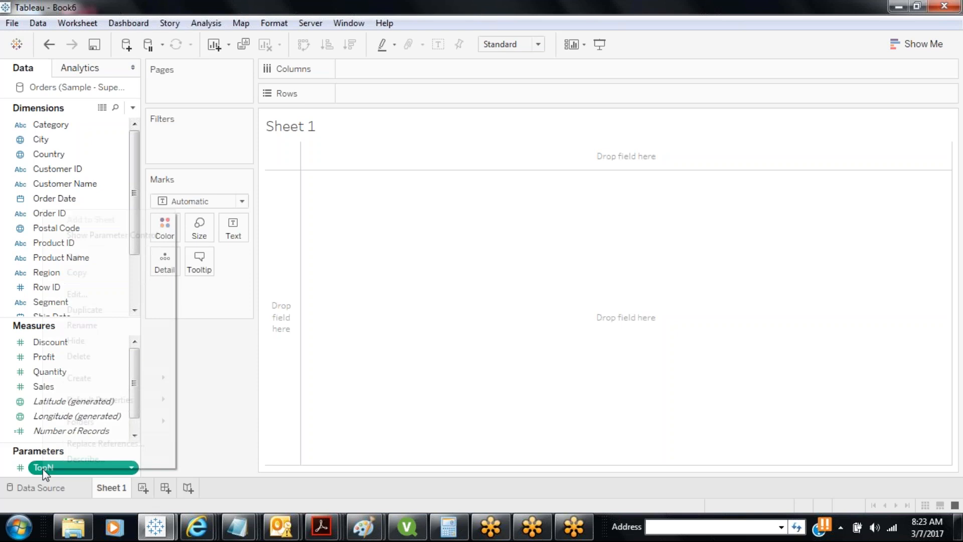
Show the TopN parameter control and raise its value with the arrows and slider
{"action": "left_click", "coordinate": [112, 235]}
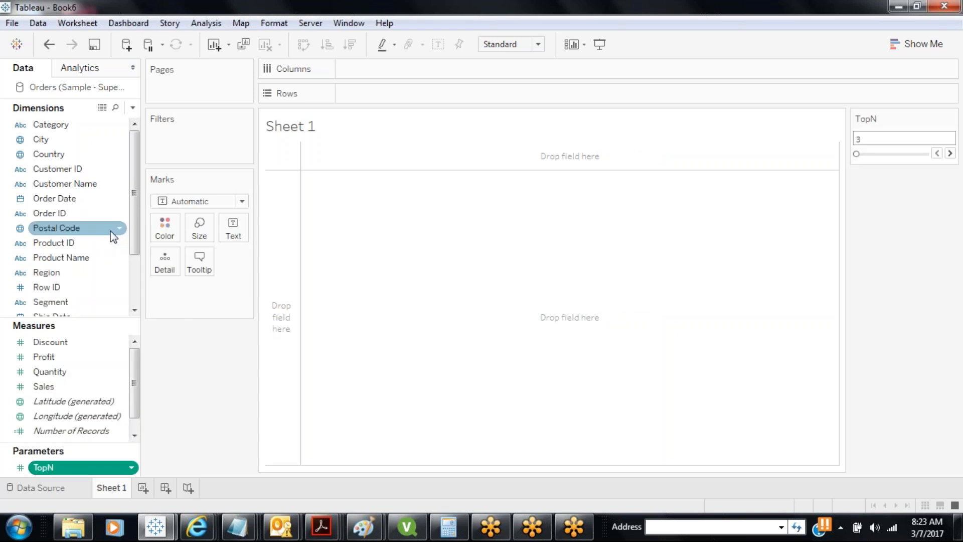
{"action": "left_click", "coordinate": [949, 154]}
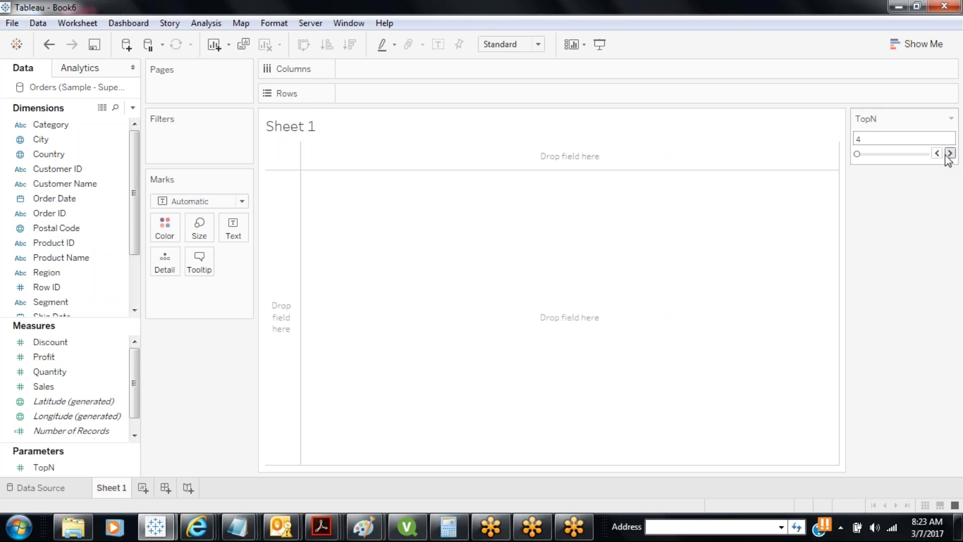
{"action": "left_click", "coordinate": [949, 154]}
{"action": "left_click", "coordinate": [949, 153]}
{"action": "left_click", "coordinate": [949, 153]}
{"action": "left_click_drag", "start_coordinate": [861, 153], "coordinate": [890, 162]}
Switch the TopN control to a Type In box and set its value to 10
{"action": "left_click", "coordinate": [951, 119]}
{"action": "left_click", "coordinate": [858, 233]}
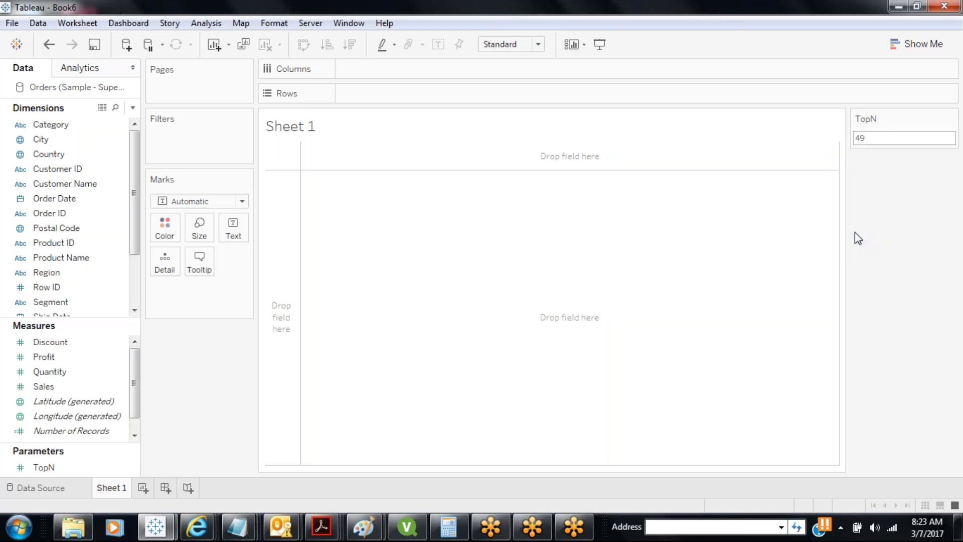
{"action": "double_click", "coordinate": [863, 138]}
{"action": "type", "text": "45"}
{"action": "double_click", "coordinate": [863, 138]}
{"action": "type", "text": "10"}
Chart SUM(Sales) as labelled horizontal bars for each Customer Name
{"action": "left_click_drag", "start_coordinate": [95, 187], "coordinate": [468, 95]}
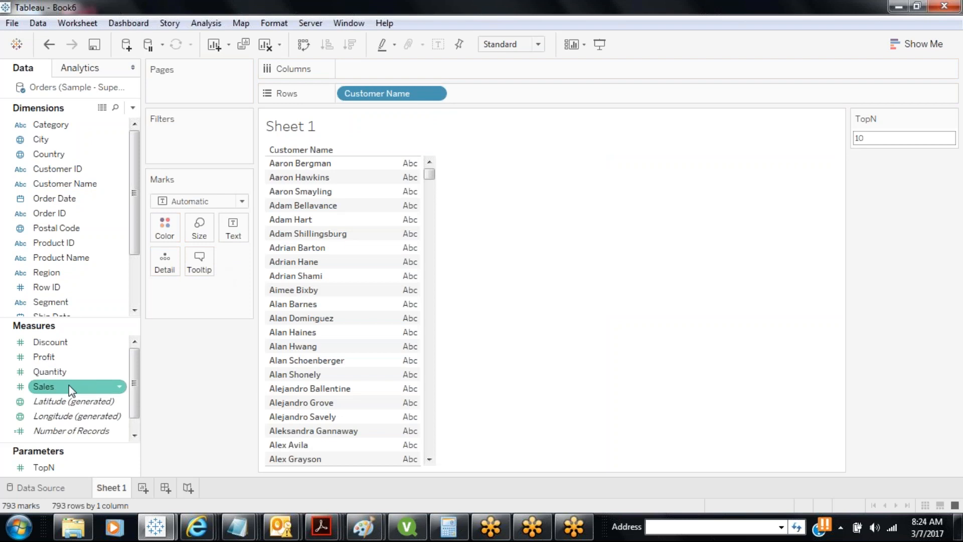
{"action": "left_click_drag", "start_coordinate": [70, 386], "coordinate": [357, 52]}
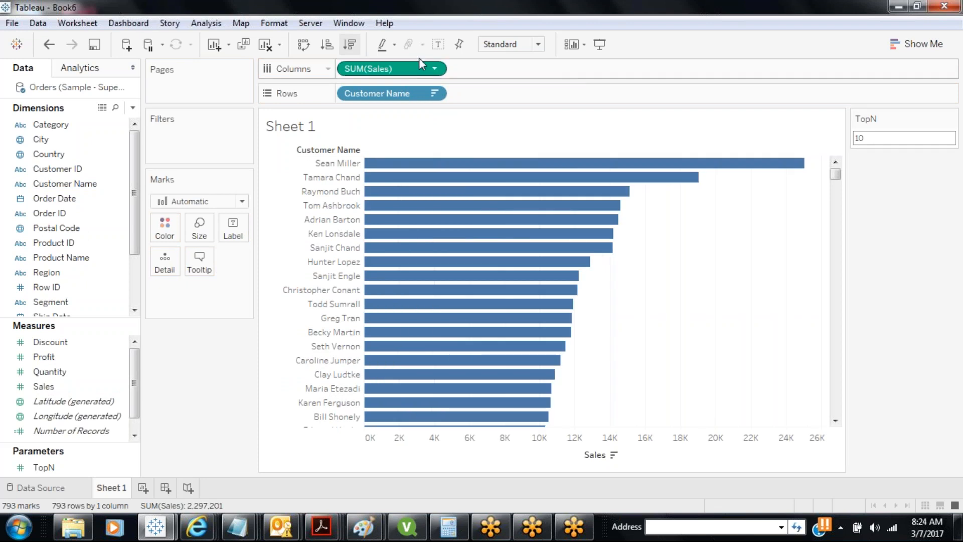
{"action": "left_click", "coordinate": [438, 44]}
Set the TopN parameter value to 5
{"action": "left_click", "coordinate": [876, 140]}
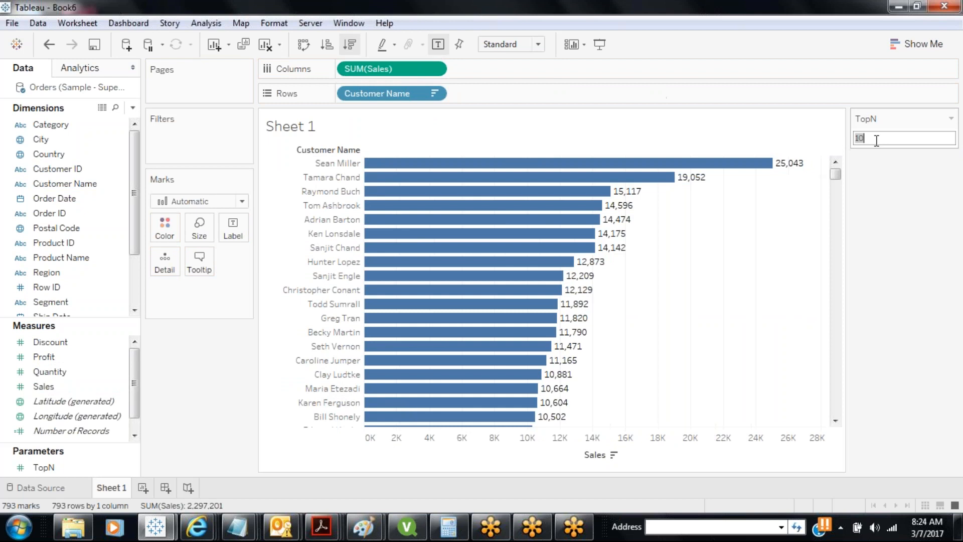
{"action": "type", "text": "5"}
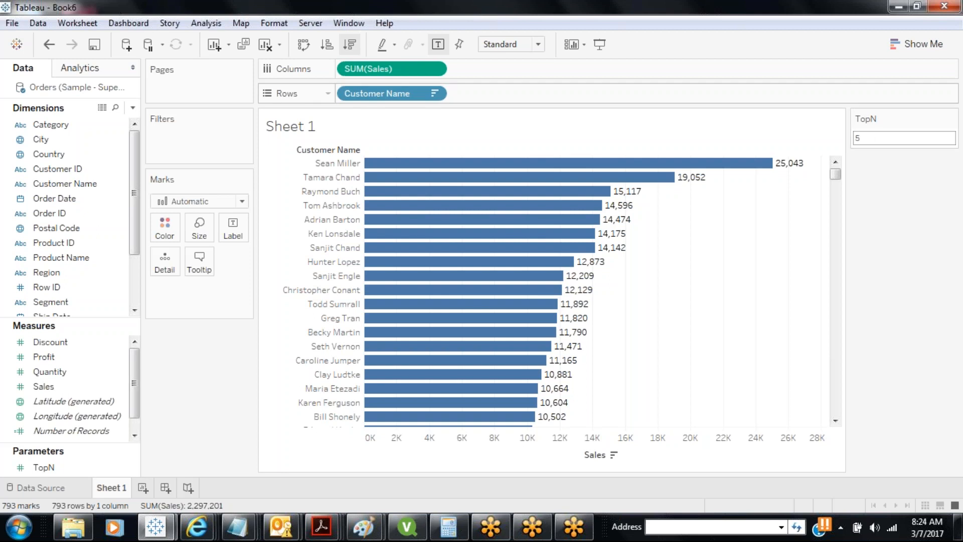
{"action": "left_click", "coordinate": [95, 199]}
Filter Customer Name to the top TopN customers by Sum of Sales
{"action": "left_click", "coordinate": [95, 185]}
{"action": "left_click_drag", "start_coordinate": [95, 185], "coordinate": [206, 138]}
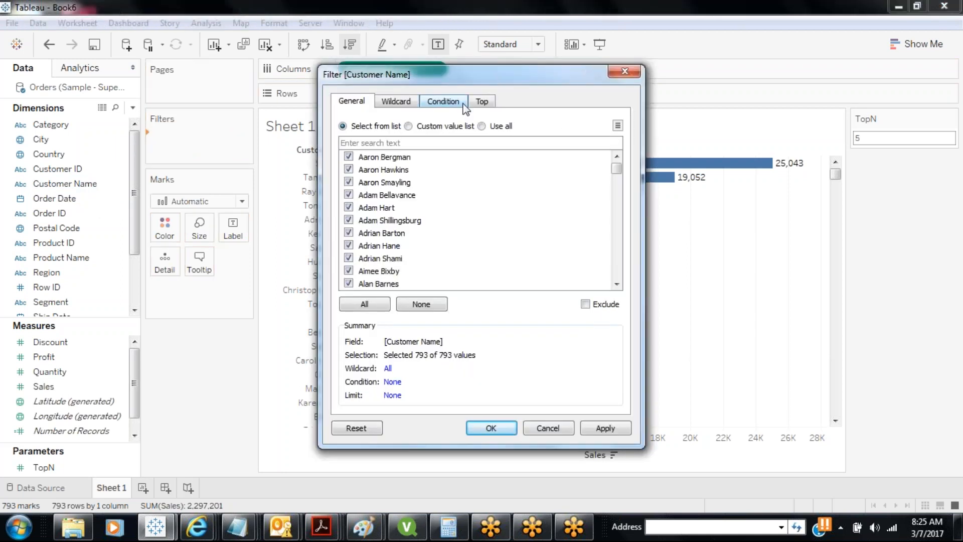
{"action": "left_click", "coordinate": [485, 102]}
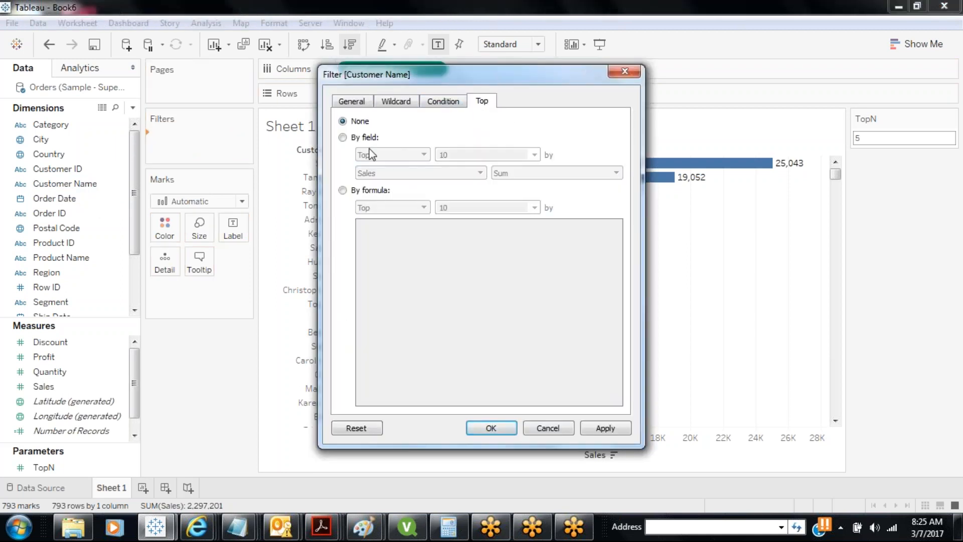
{"action": "left_click", "coordinate": [342, 138]}
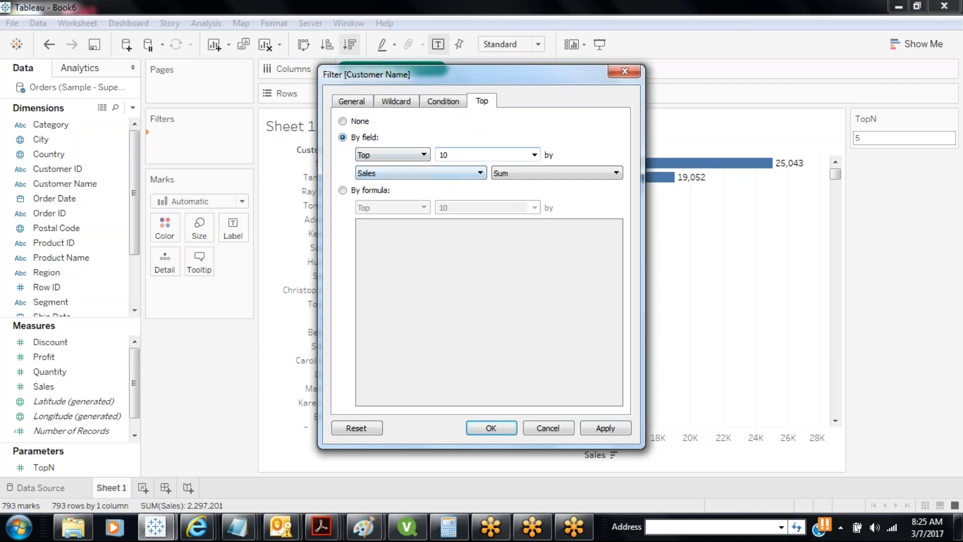
{"action": "left_click", "coordinate": [534, 156]}
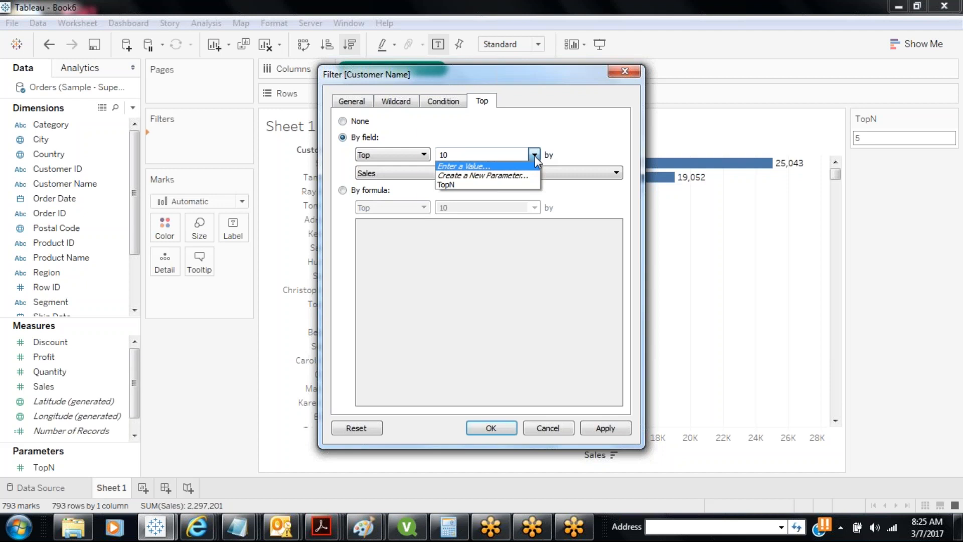
{"action": "left_click", "coordinate": [457, 185]}
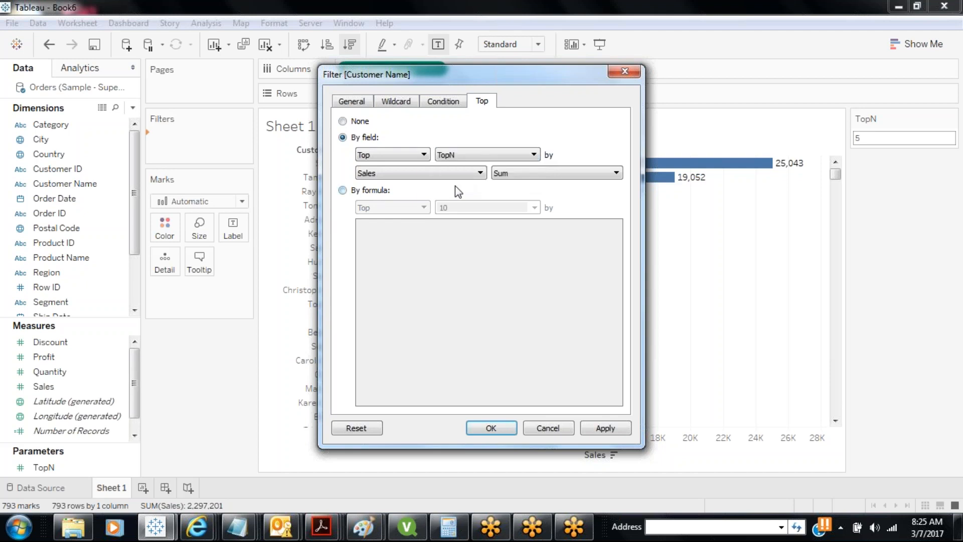
{"action": "left_click", "coordinate": [603, 430]}
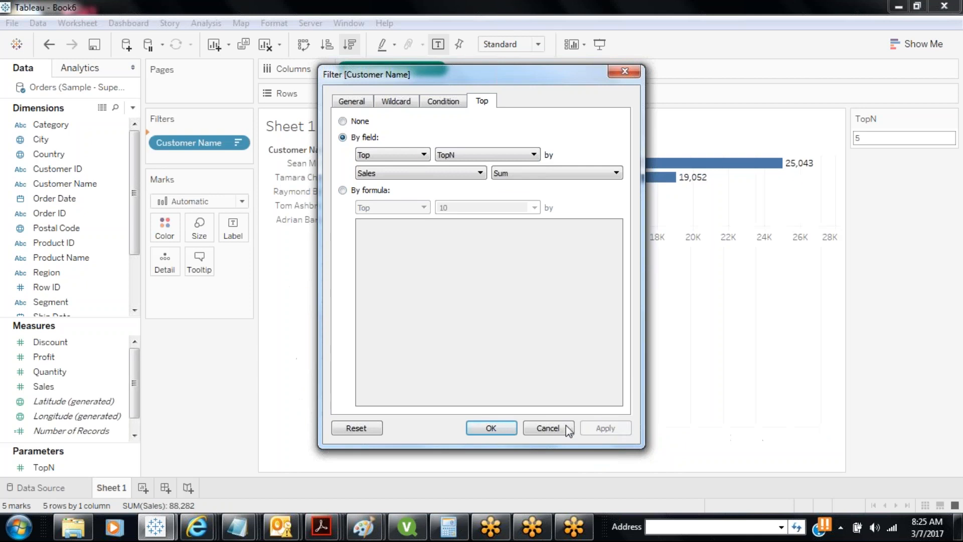
{"action": "left_click", "coordinate": [490, 425]}
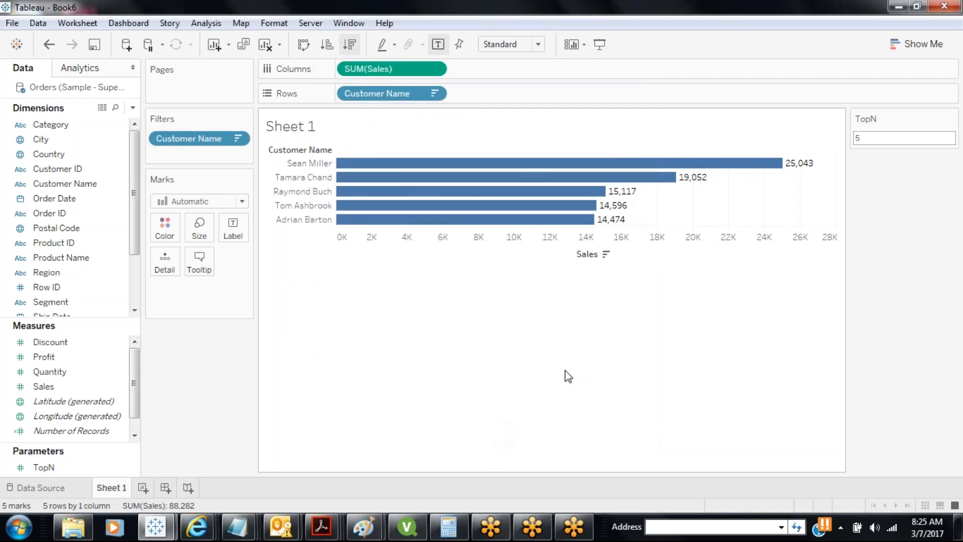
{"action": "double_click", "coordinate": [858, 138]}
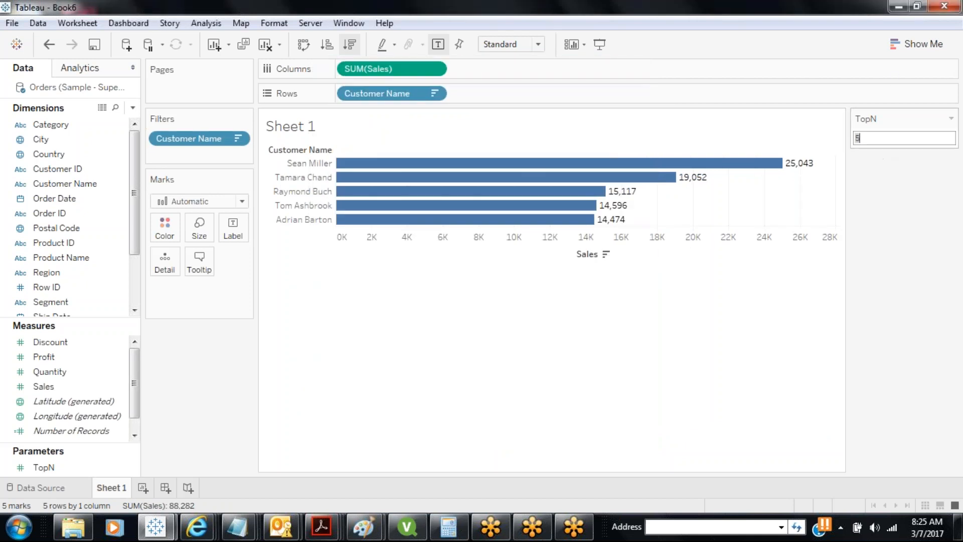
{"action": "type", "text": "10"}
{"action": "key", "text": "Return"}
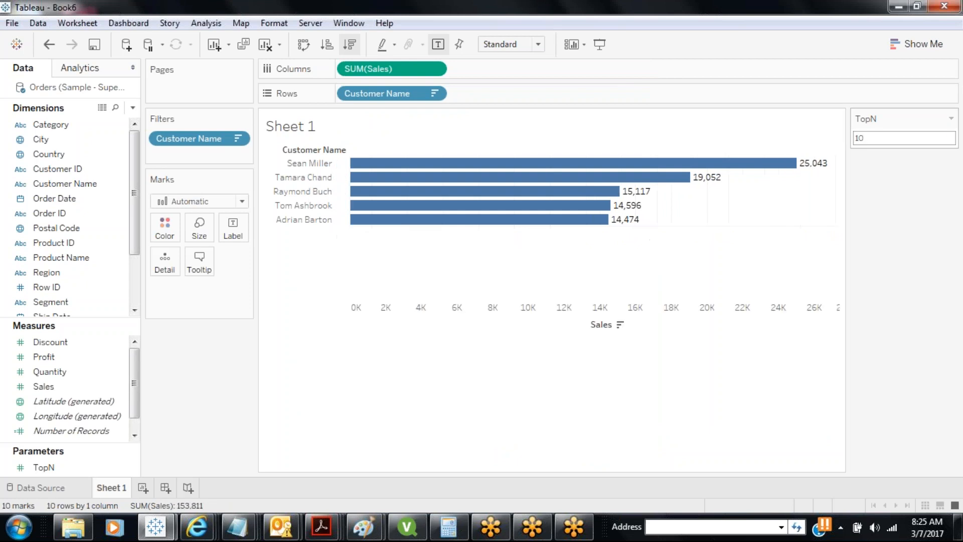
{"action": "double_click", "coordinate": [858, 138]}
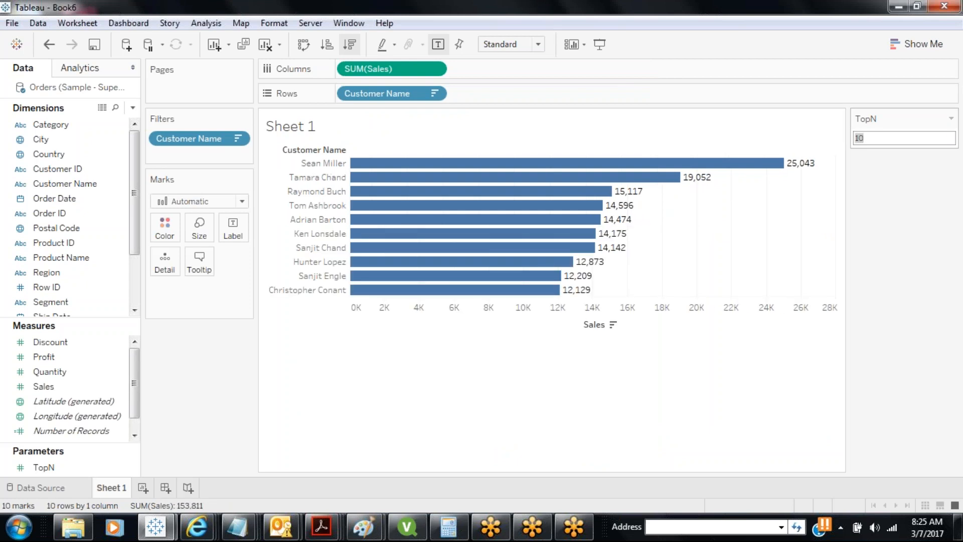
{"action": "type", "text": "15"}
{"action": "key", "text": "Return"}
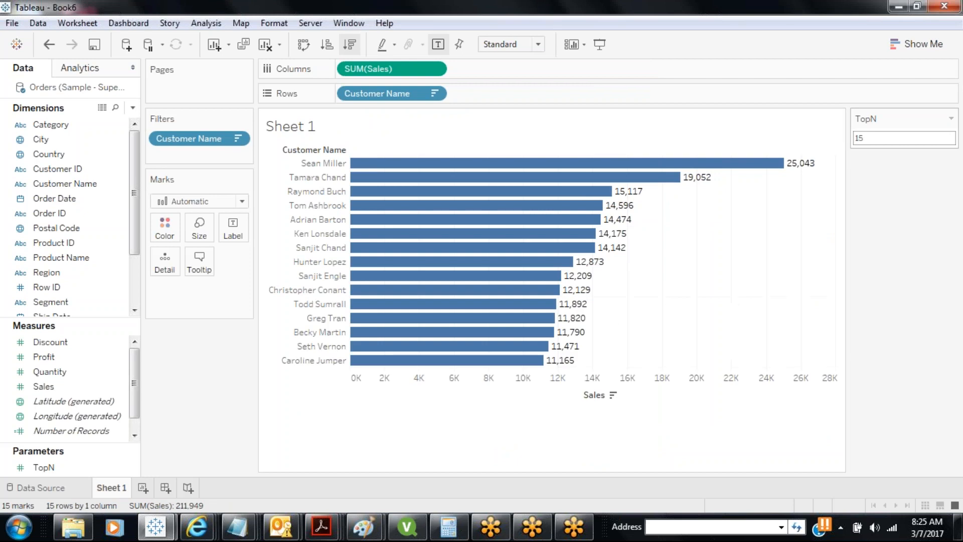
{"action": "double_click", "coordinate": [859, 138]}
{"action": "type", "text": "3"}
{"action": "key", "text": "Return"}
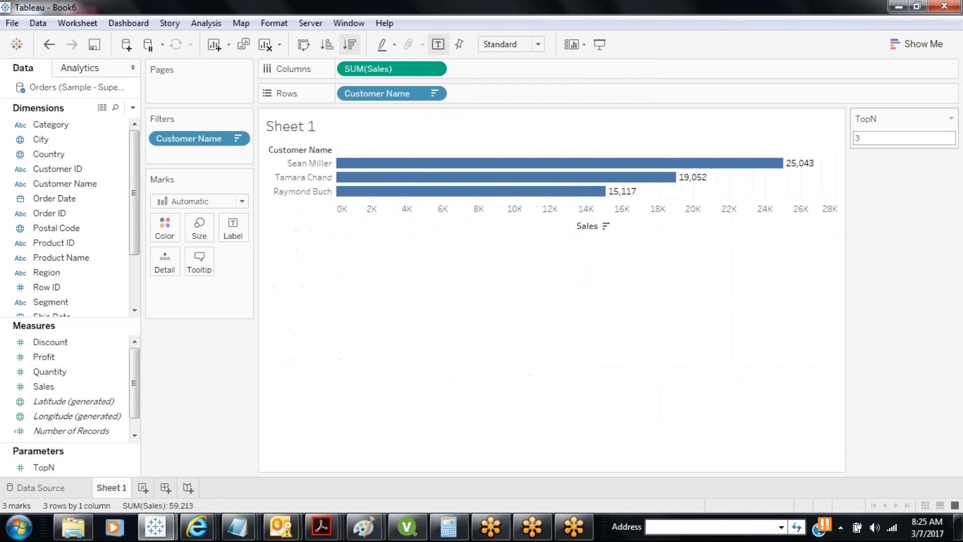
{"action": "type", "text": "2"}
{"action": "key", "text": "Escape"}
{"action": "left_click", "coordinate": [858, 138]}
{"action": "type", "text": "50"}
{"action": "key", "text": "Return"}
{"action": "scroll", "coordinate": [822, 232], "scroll_direction": "down", "scroll_amount": 5}
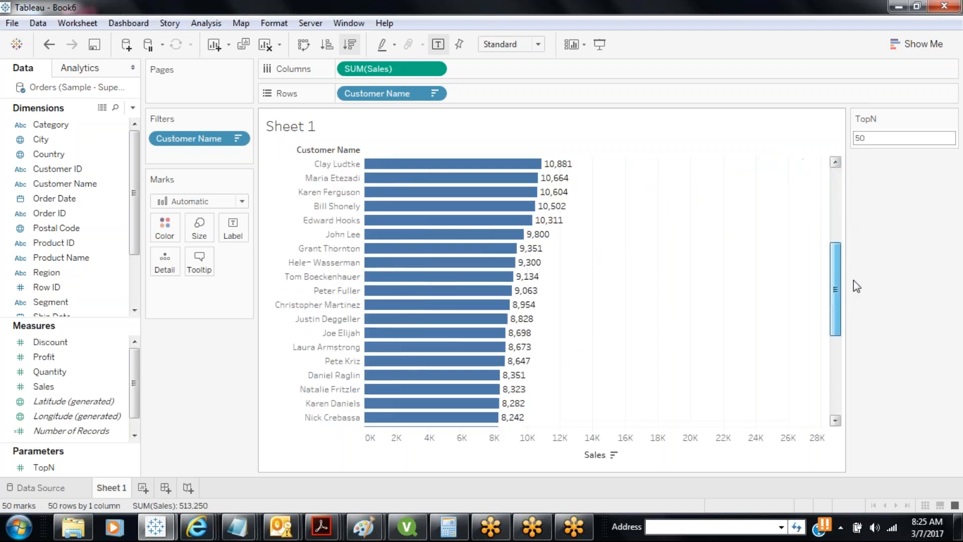
{"action": "left_click_drag", "start_coordinate": [857, 286], "coordinate": [861, 199]}
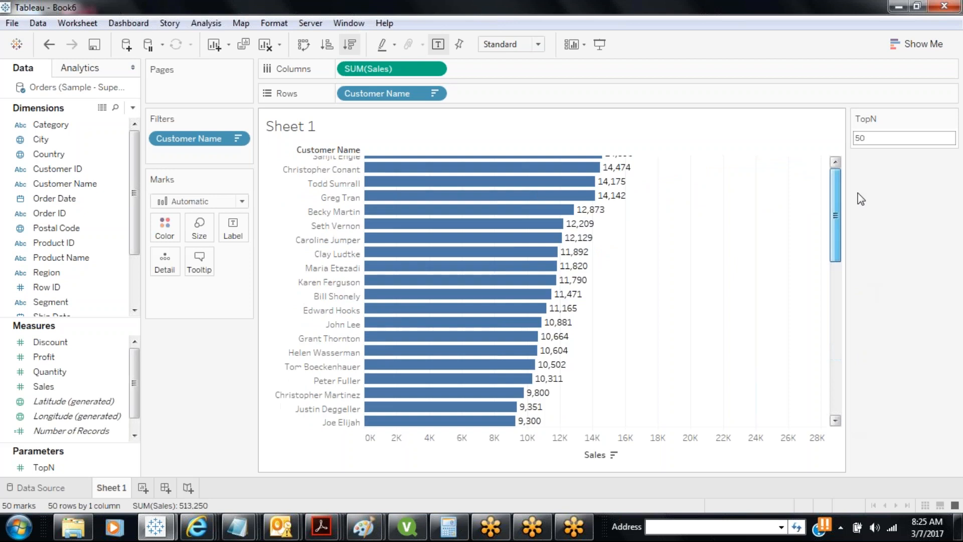
{"action": "double_click", "coordinate": [870, 138]}
{"action": "type", "text": "1"}
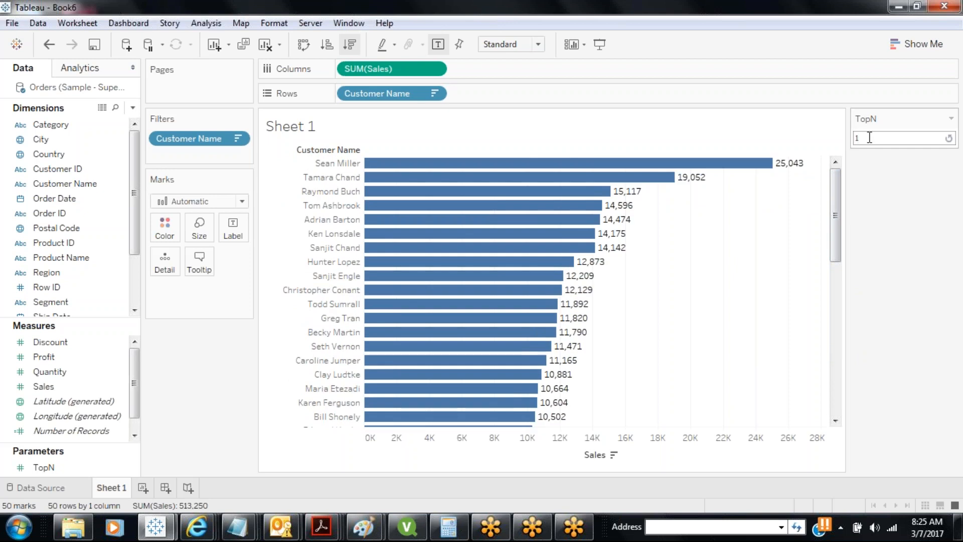
{"action": "type", "text": "00"}
{"action": "key", "text": "Return"}
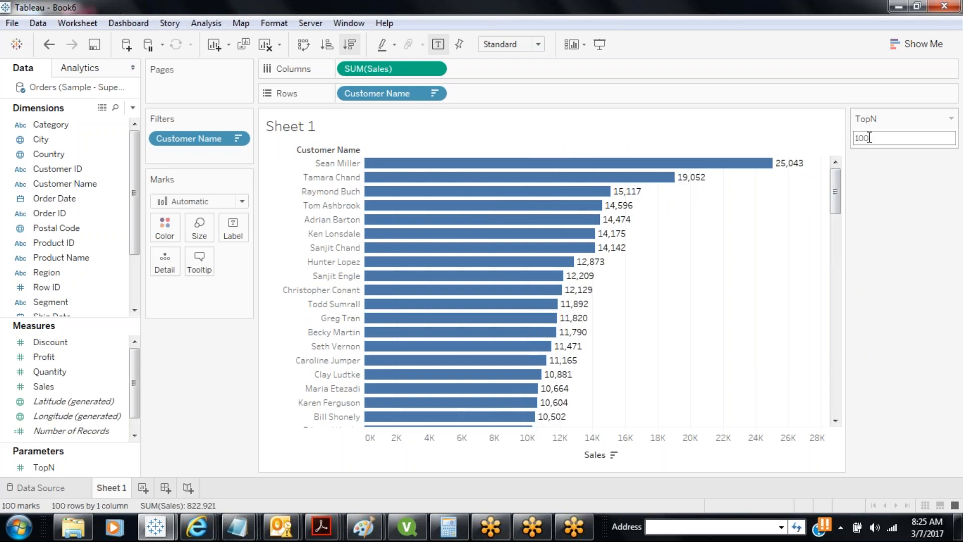
{"action": "left_click_drag", "start_coordinate": [836, 175], "coordinate": [828, 401]}
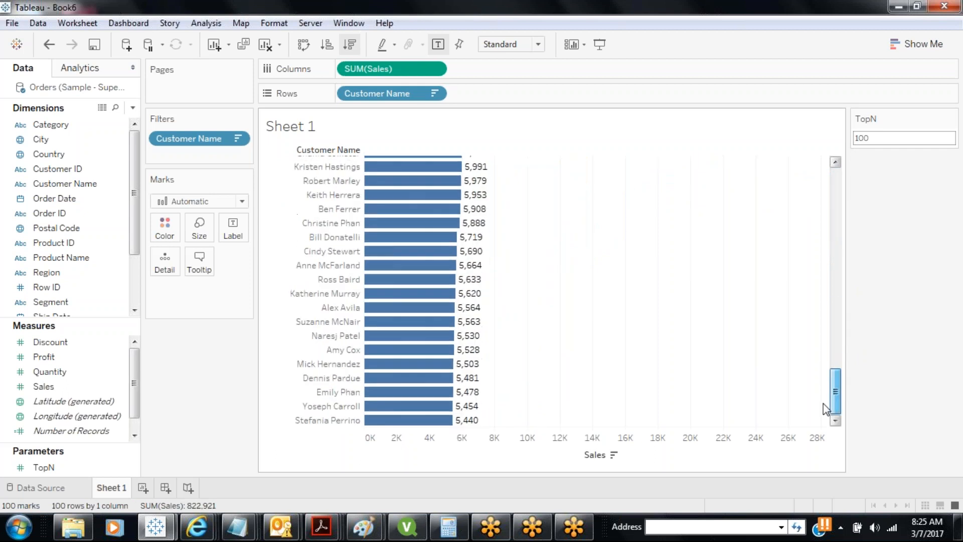
{"action": "double_click", "coordinate": [878, 140]}
{"action": "type", "text": "105"}
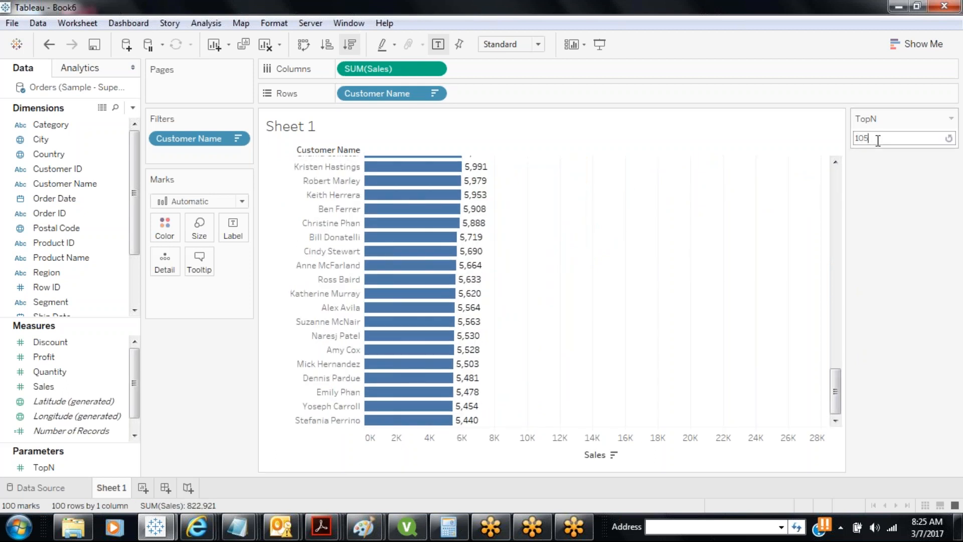
{"action": "key", "text": "Escape"}
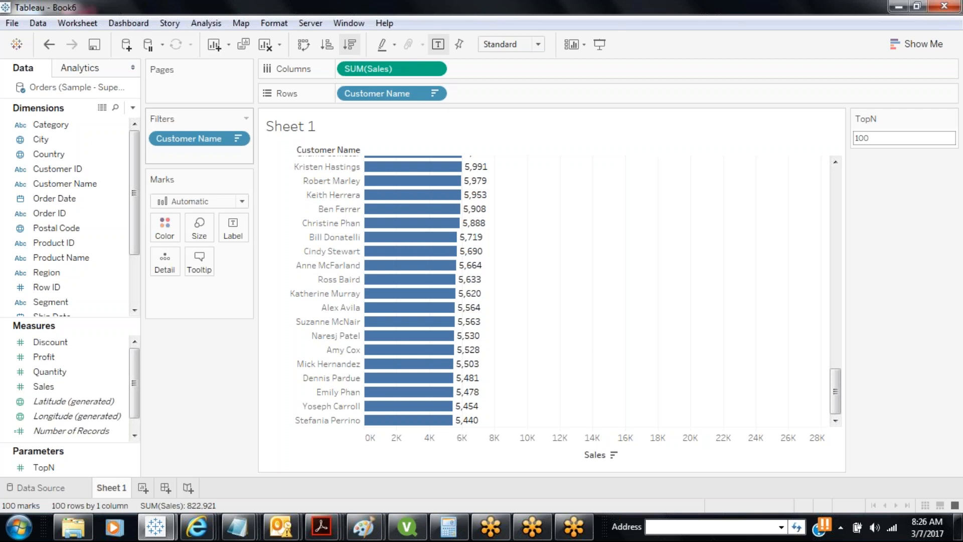
Save the workbook under the file name Sample11_1
{"action": "left_click", "coordinate": [95, 46]}
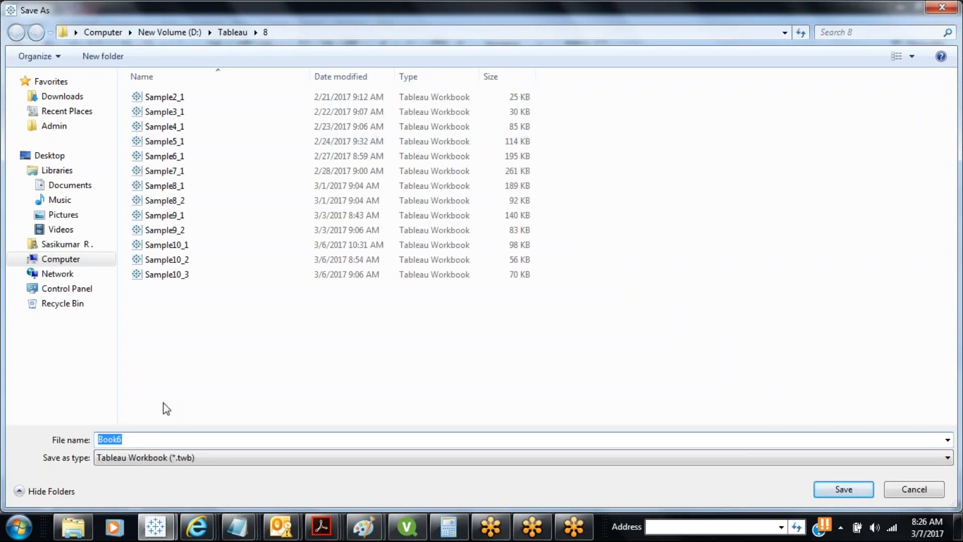
{"action": "type", "text": "Sample11_1"}
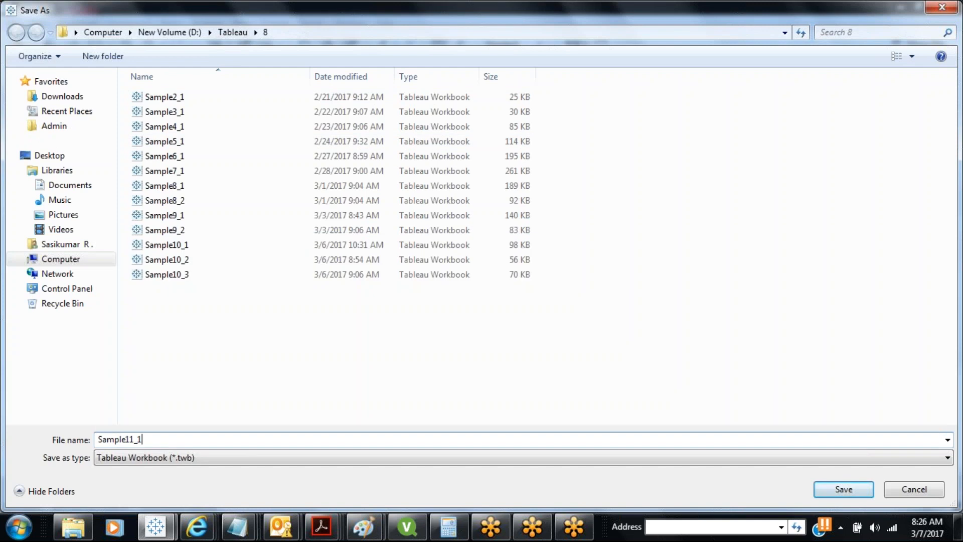
{"action": "key", "text": "Return"}
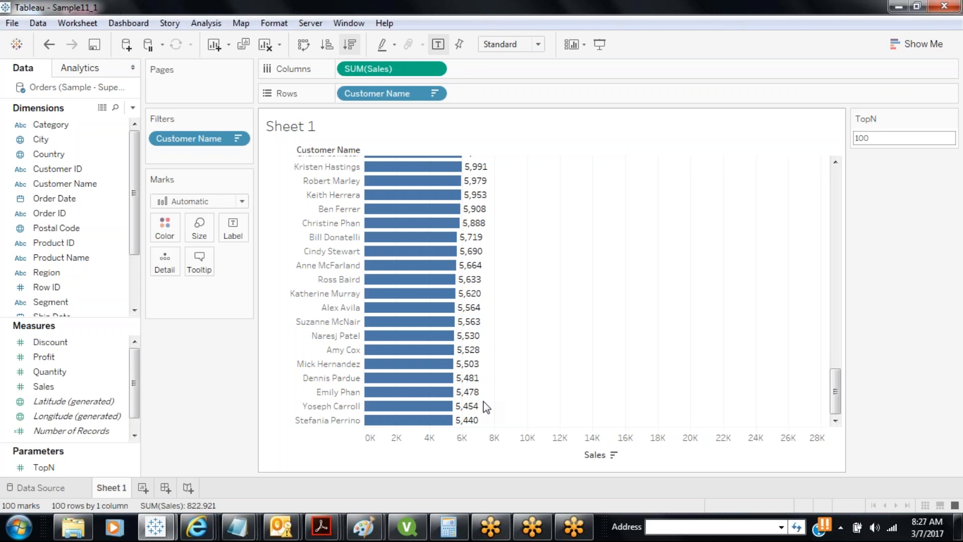
Start a new parameter named SalesForecast with a Range of allowable values
{"action": "left_click", "coordinate": [133, 108]}
{"action": "left_click", "coordinate": [102, 135]}
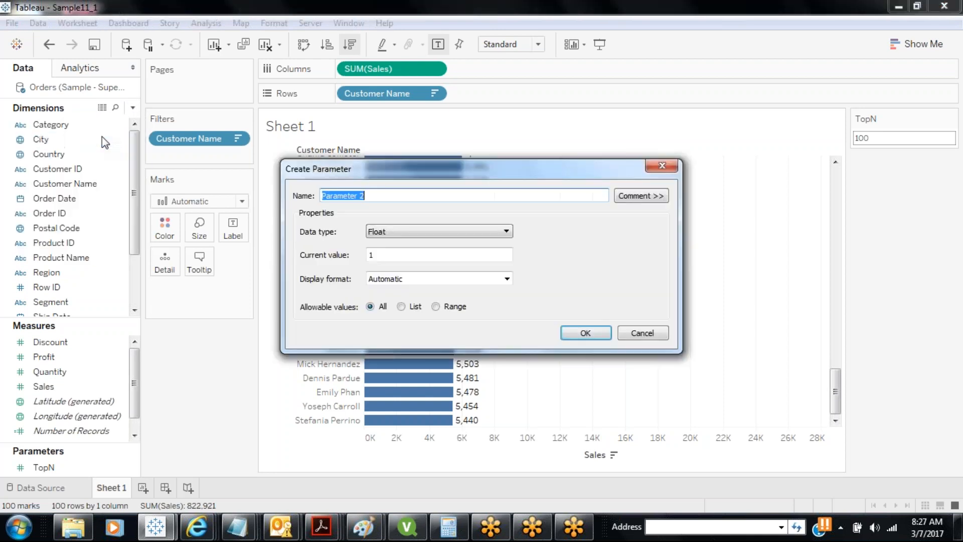
{"action": "type", "text": "SalesForecast"}
{"action": "left_click", "coordinate": [435, 307]}
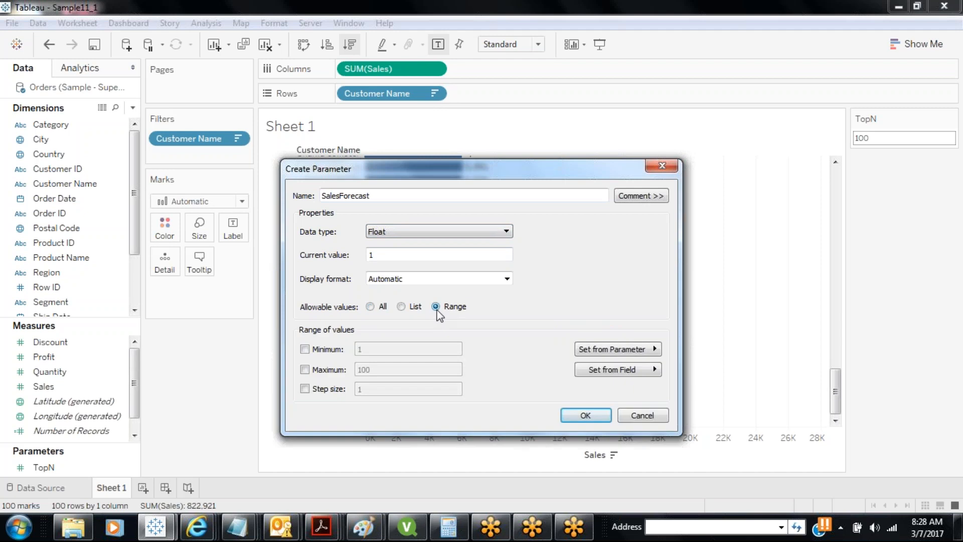
{"action": "left_click", "coordinate": [305, 349]}
{"action": "left_click", "coordinate": [306, 370]}
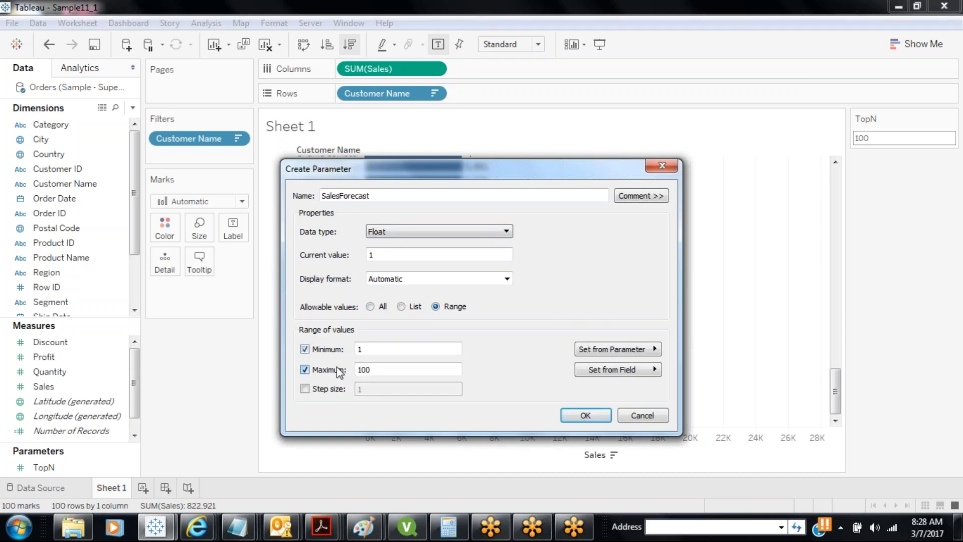
Set the SalesForecast range to minimum -100, maximum 100 and step size 5
{"action": "double_click", "coordinate": [357, 348]}
{"action": "type", "text": "-1"}
{"action": "double_click", "coordinate": [361, 369]}
{"action": "type", "text": "1"}
{"action": "double_click", "coordinate": [361, 389]}
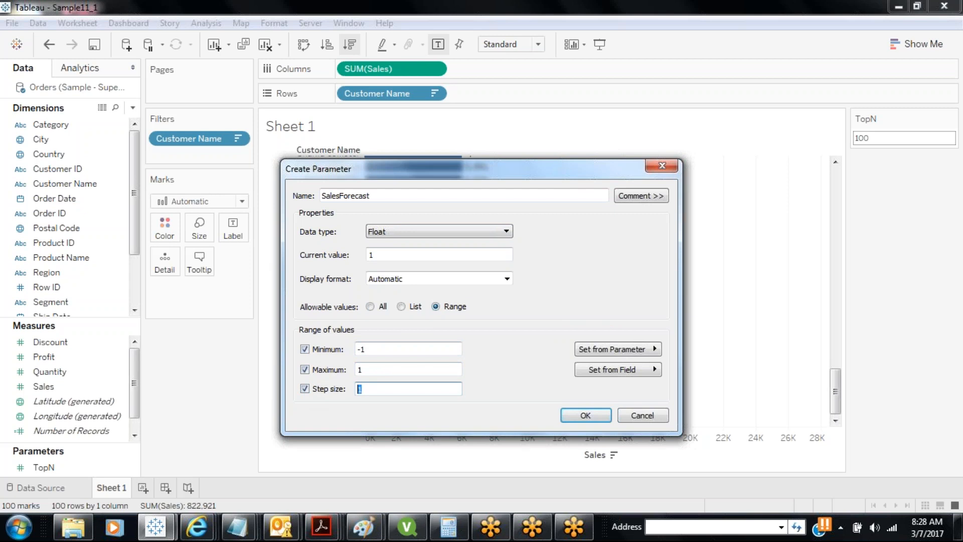
{"action": "type", "text": "0.05"}
{"action": "left_click", "coordinate": [387, 348]}
{"action": "type", "text": "00"}
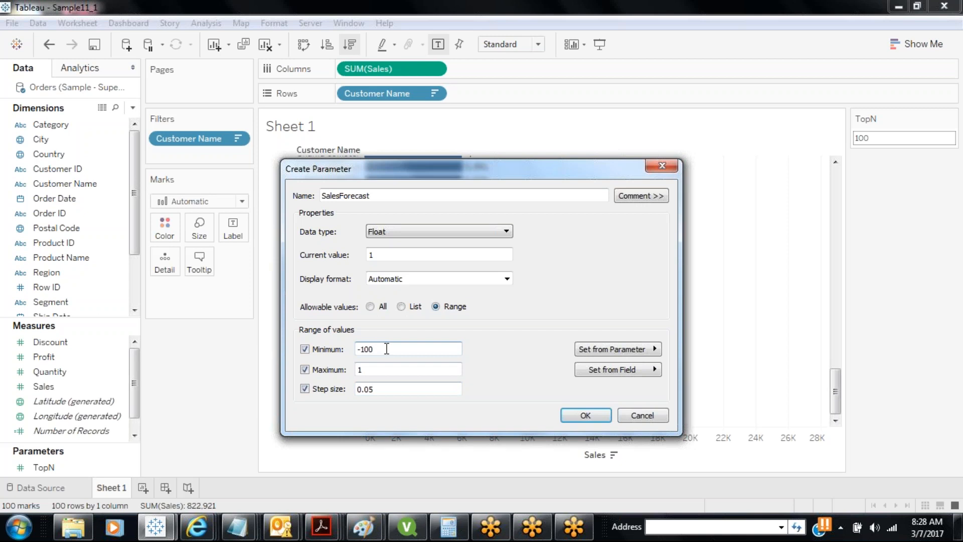
{"action": "left_click", "coordinate": [379, 370]}
{"action": "type", "text": "00"}
{"action": "key", "text": "Tab"}
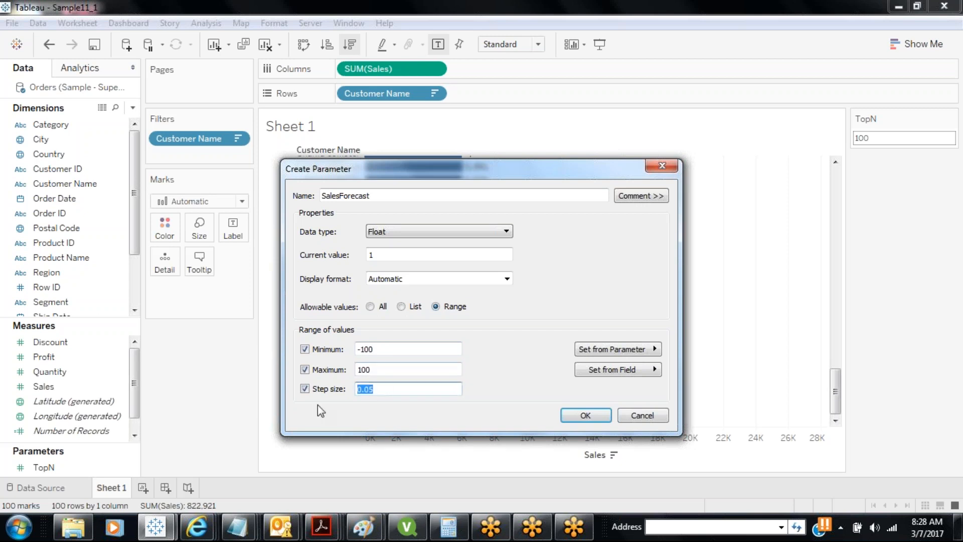
{"action": "type", "text": "5"}
{"action": "left_click", "coordinate": [386, 373]}
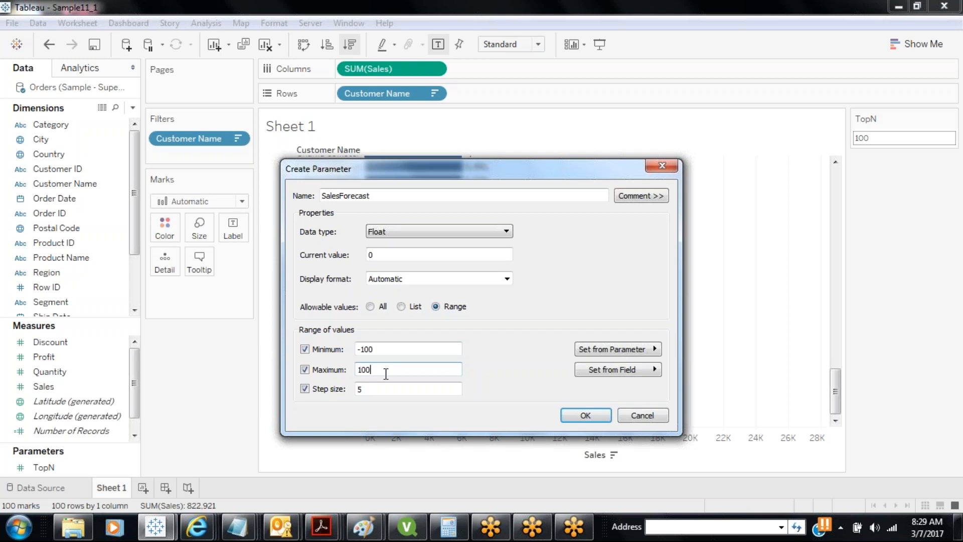
Confirm the SalesForecast parameter and add a new blank worksheet, Sheet 2
{"action": "left_click", "coordinate": [553, 15]}
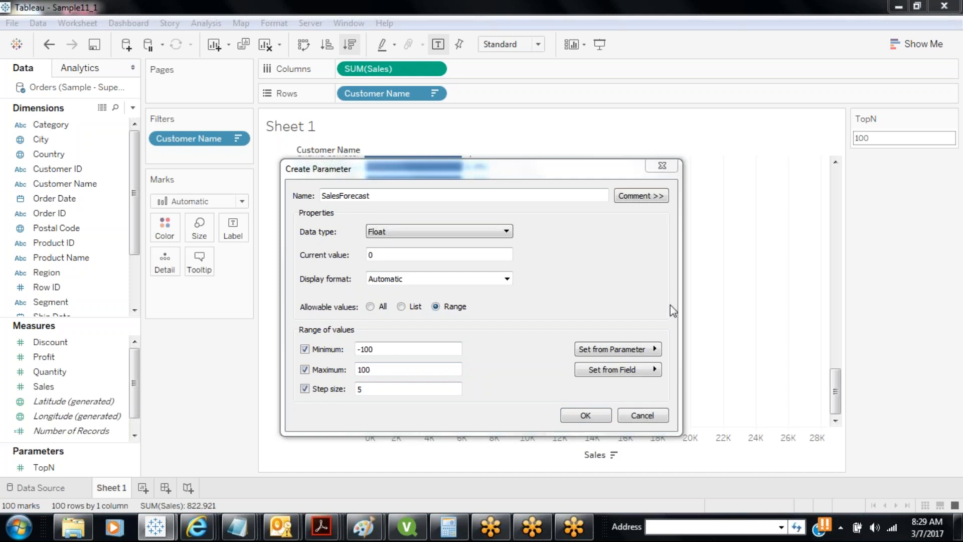
{"action": "left_click", "coordinate": [592, 415]}
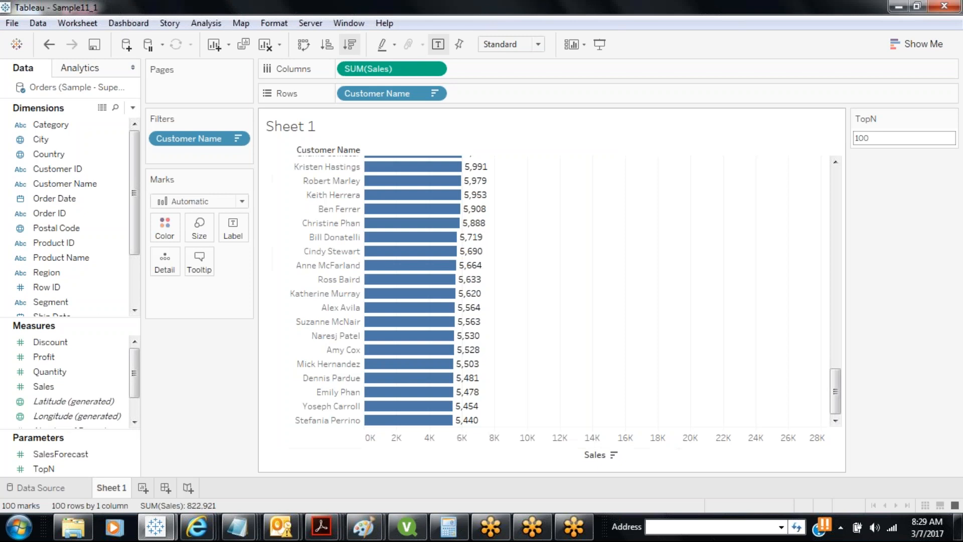
{"action": "left_click", "coordinate": [143, 487]}
{"action": "left_click", "coordinate": [82, 450]}
Show the SalesForecast parameter control and step it up from 0 to 15
{"action": "right_click", "coordinate": [82, 451]}
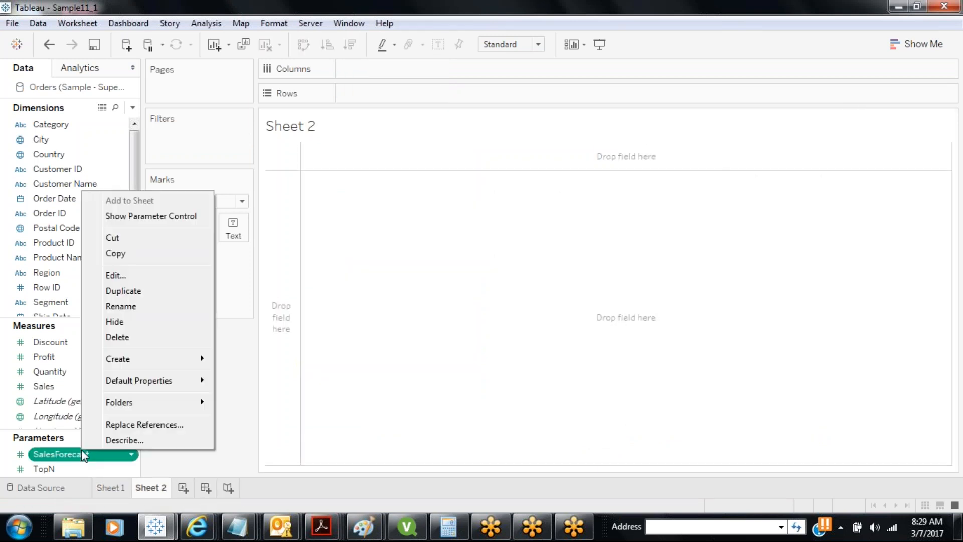
{"action": "left_click", "coordinate": [150, 217]}
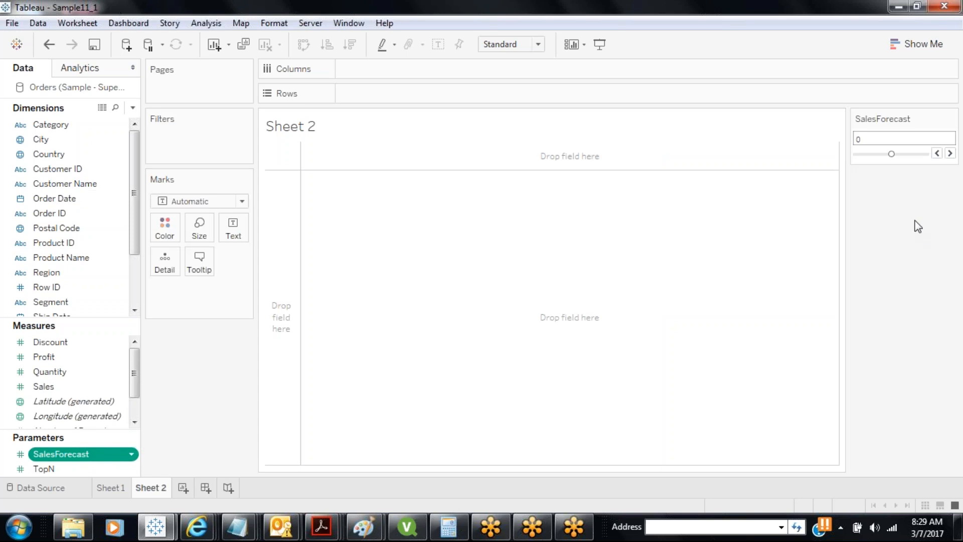
{"action": "left_click", "coordinate": [950, 153]}
{"action": "left_click", "coordinate": [950, 153]}
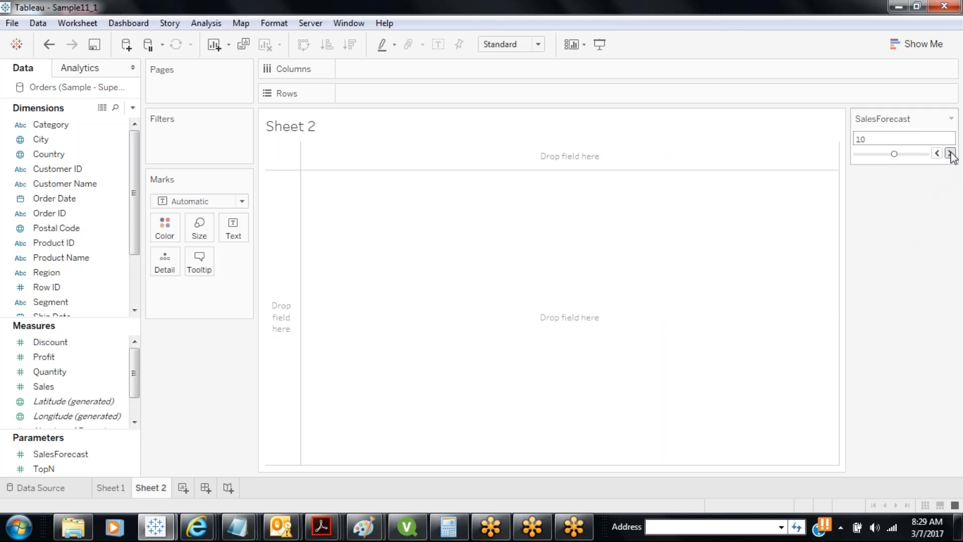
{"action": "left_click", "coordinate": [950, 154]}
Step SalesForecast down to -20, then back up to 0
{"action": "left_click", "coordinate": [937, 154]}
{"action": "left_click", "coordinate": [937, 153]}
{"action": "left_click", "coordinate": [937, 154]}
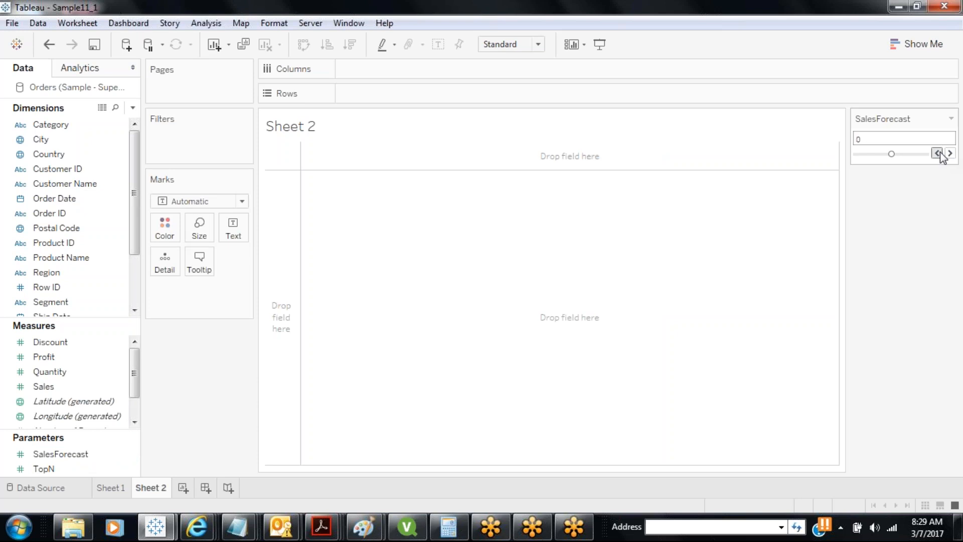
{"action": "left_click", "coordinate": [938, 154]}
{"action": "left_click", "coordinate": [937, 153]}
{"action": "left_click", "coordinate": [937, 153]}
{"action": "left_click", "coordinate": [938, 153]}
{"action": "left_click", "coordinate": [950, 153]}
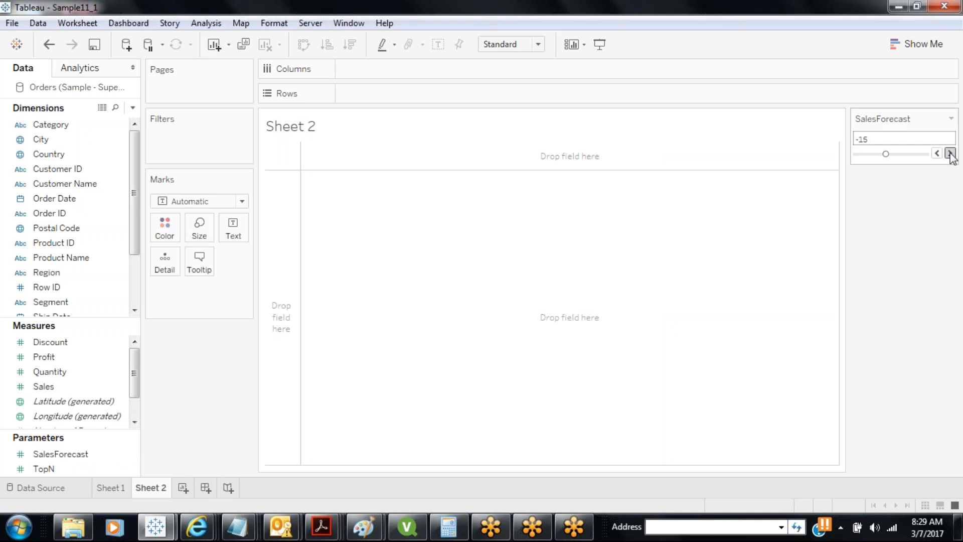
{"action": "left_click", "coordinate": [949, 154]}
{"action": "left_click", "coordinate": [950, 154]}
{"action": "left_click", "coordinate": [949, 153]}
Chart labelled SUM(Sales) bars per Customer Name and raise SalesForecast to 5
{"action": "left_click_drag", "start_coordinate": [101, 186], "coordinate": [397, 96]}
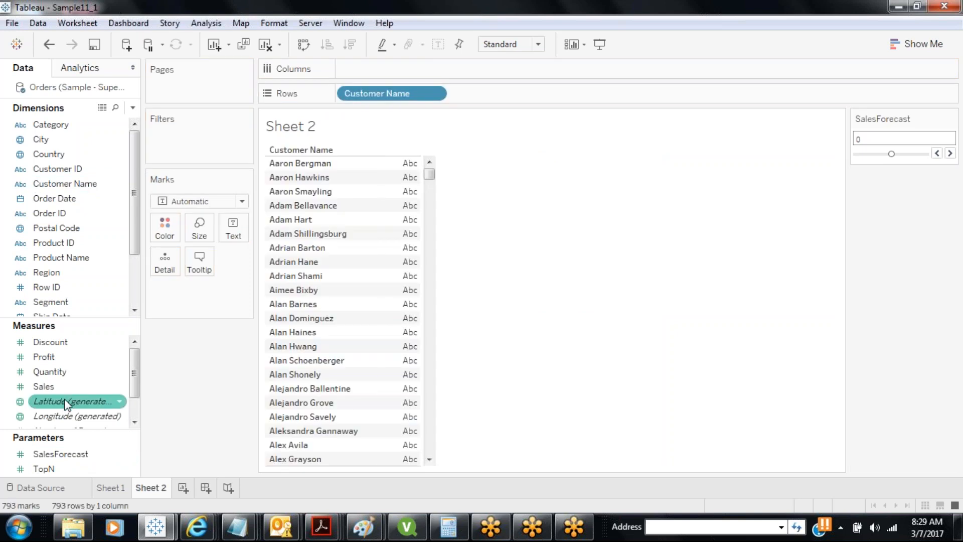
{"action": "left_click_drag", "start_coordinate": [44, 386], "coordinate": [392, 69]}
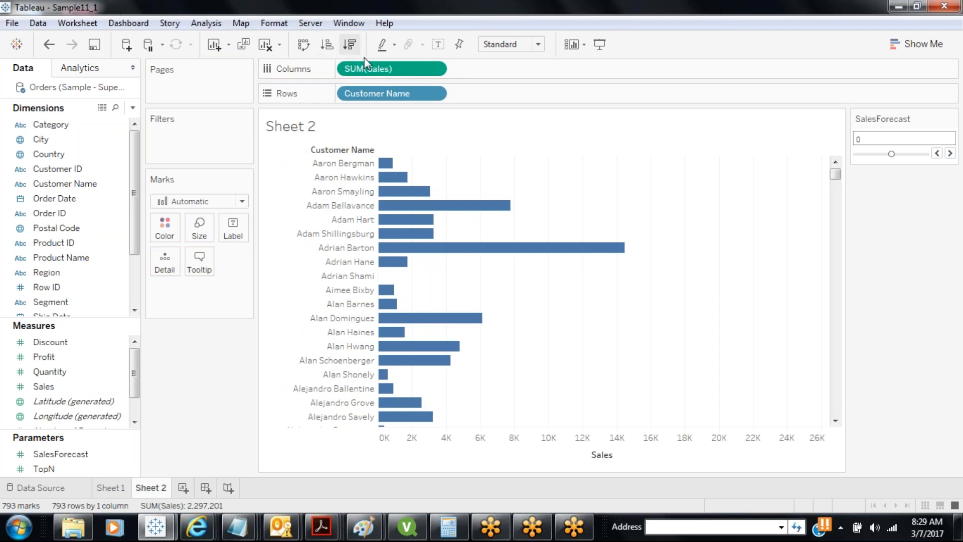
{"action": "left_click", "coordinate": [950, 154]}
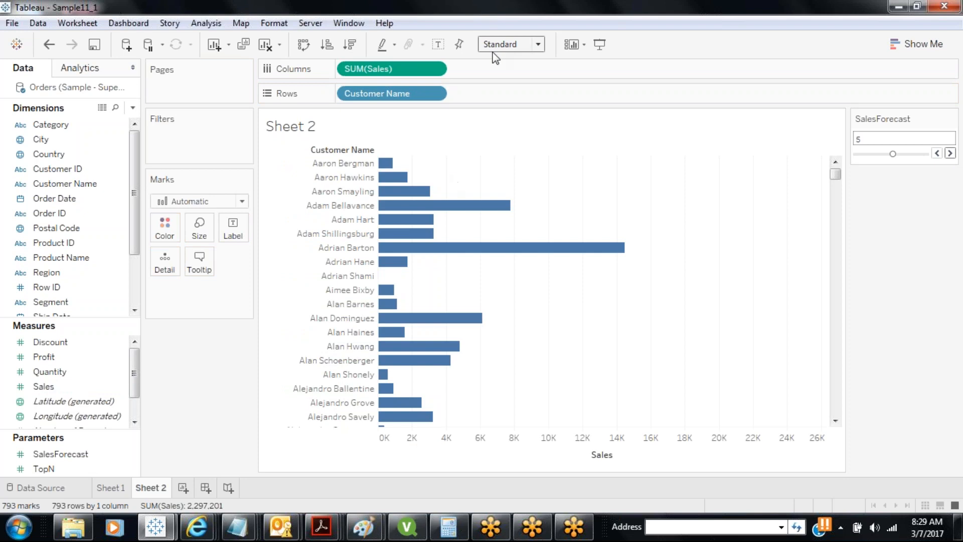
{"action": "left_click", "coordinate": [438, 44]}
{"action": "mouse_move", "coordinate": [400, 173]}
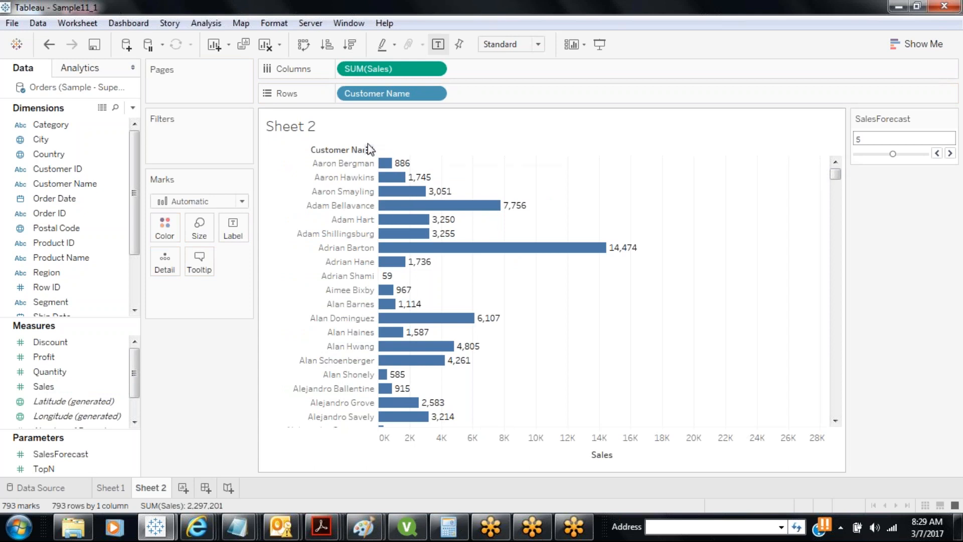
Replace Customer Name on Rows with Sub-Category, giving 17 sub-category bars
{"action": "left_click_drag", "start_coordinate": [372, 95], "coordinate": [226, 374]}
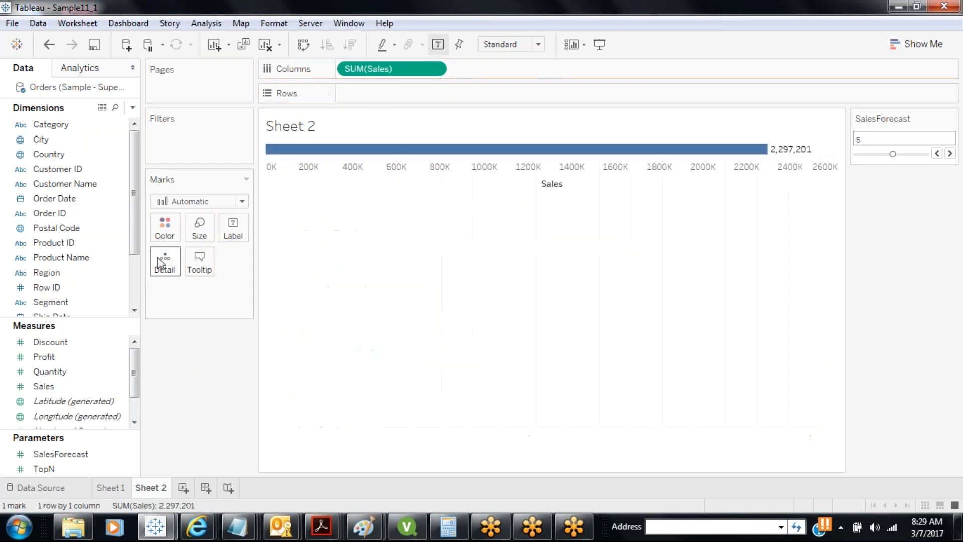
{"action": "left_click_drag", "start_coordinate": [133, 258], "coordinate": [123, 296]}
{"action": "left_click_drag", "start_coordinate": [60, 287], "coordinate": [391, 95]}
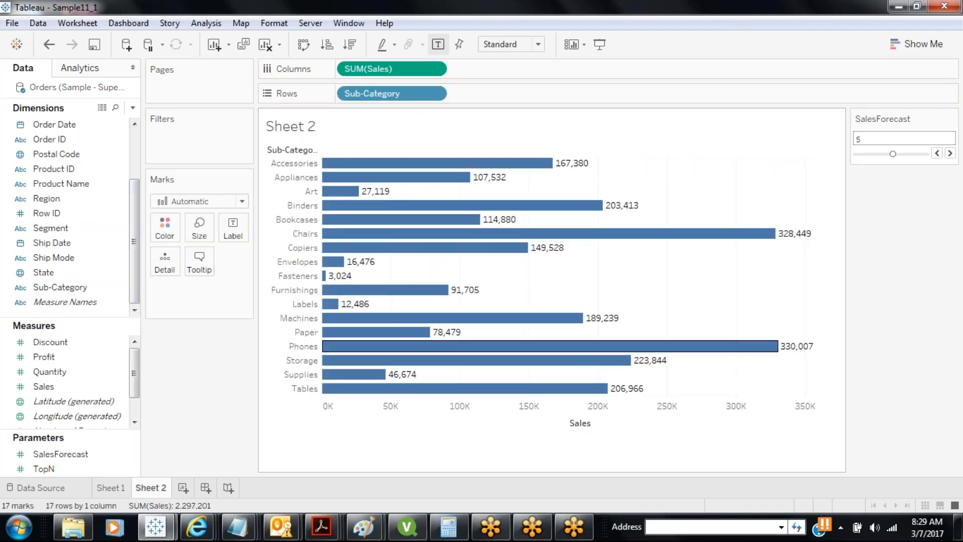
{"action": "mouse_move", "coordinate": [579, 389]}
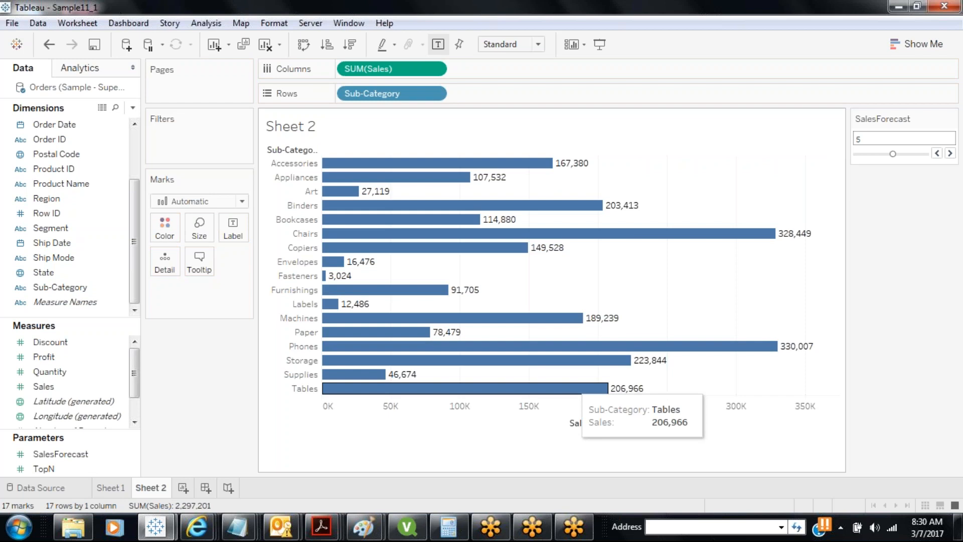
Select the SalesForecast parameter and create a new calculated field named Sales Forecast
{"action": "left_click", "coordinate": [56, 468]}
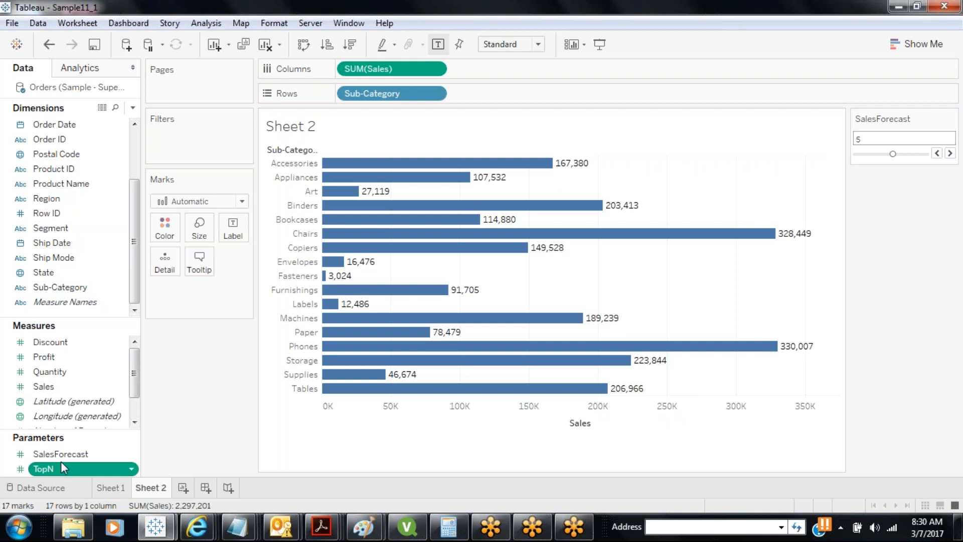
{"action": "left_click", "coordinate": [60, 454]}
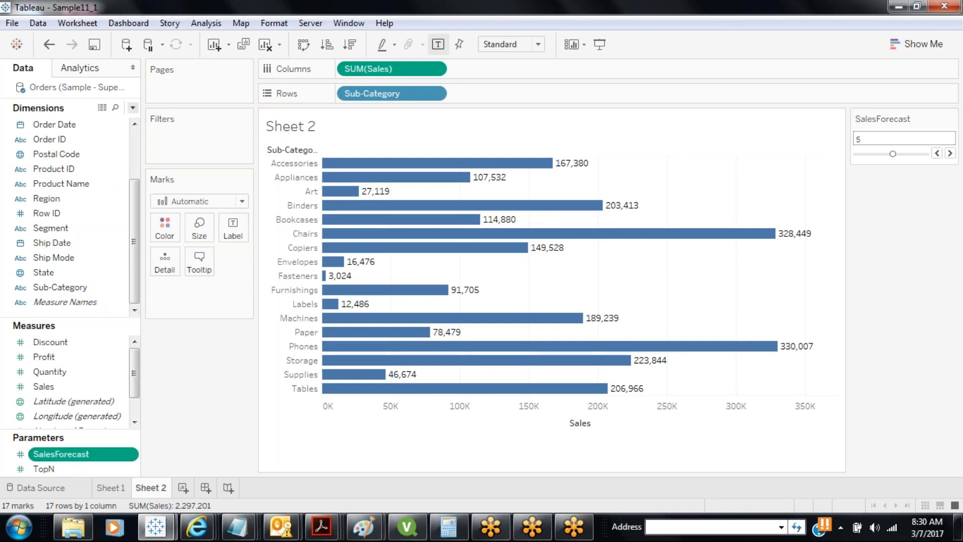
{"action": "left_click", "coordinate": [132, 107]}
{"action": "left_click", "coordinate": [92, 124]}
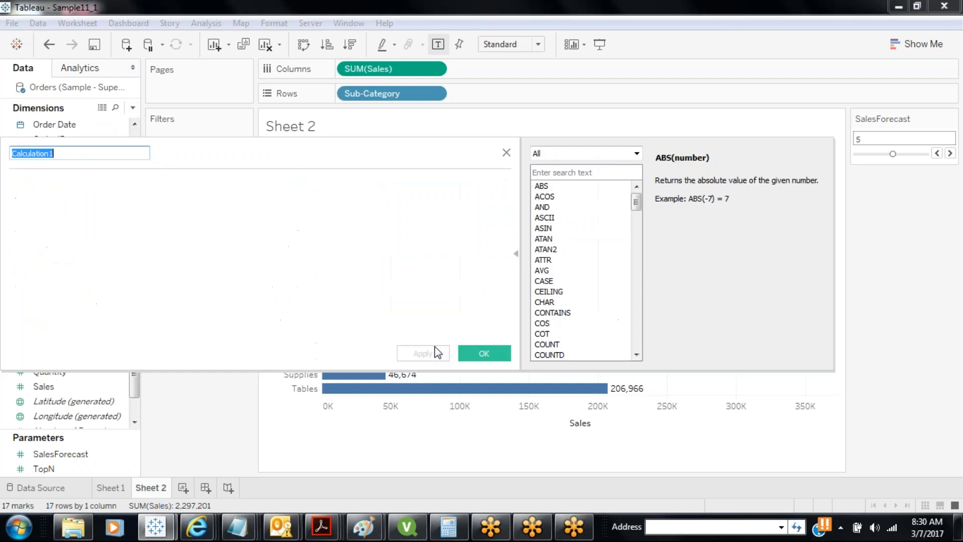
{"action": "type", "text": "Sale"}
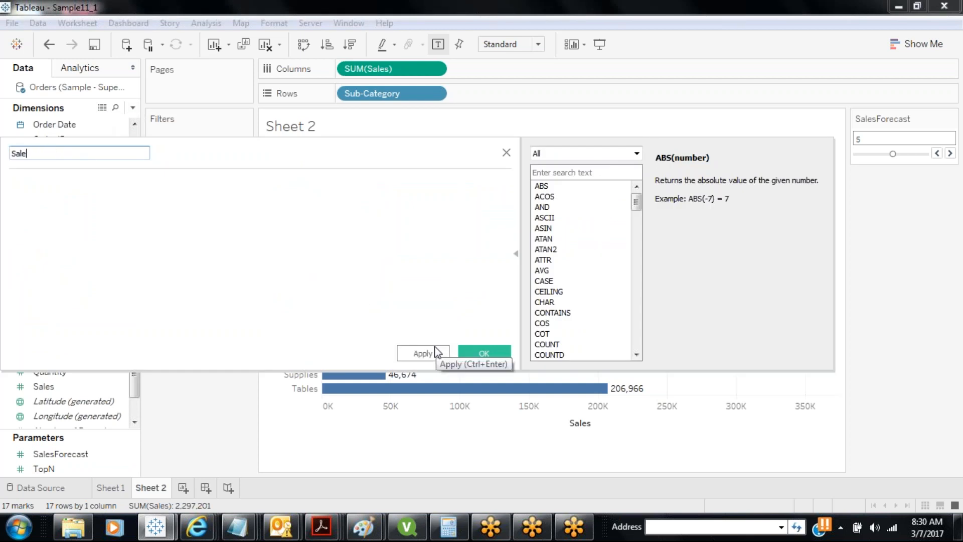
{"action": "type", "text": "s Forecast"}
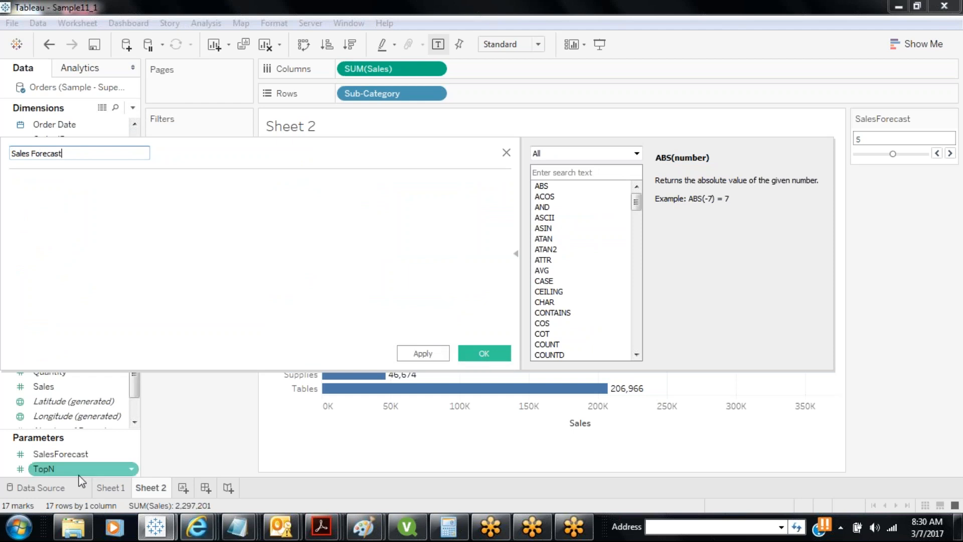
{"action": "left_click_drag", "start_coordinate": [232, 154], "coordinate": [424, 144]}
Enter the formula Sum(Sales) * (1 + [SalesForecast]/100), dragging in the SalesForecast parameter
{"action": "left_click", "coordinate": [202, 175]}
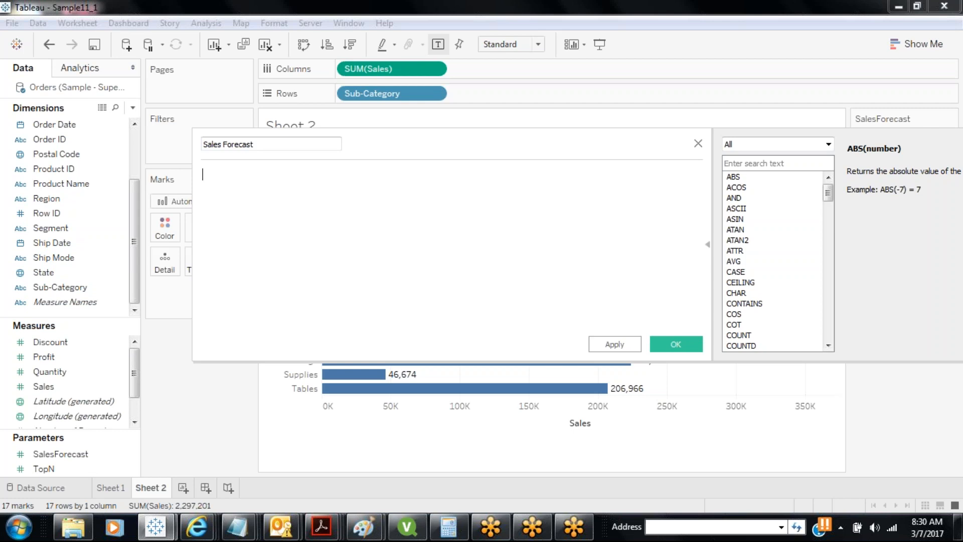
{"action": "type", "text": "Sum(SLE"}
{"action": "key", "text": "BackSpace"}
{"action": "key", "text": "BackSpace"}
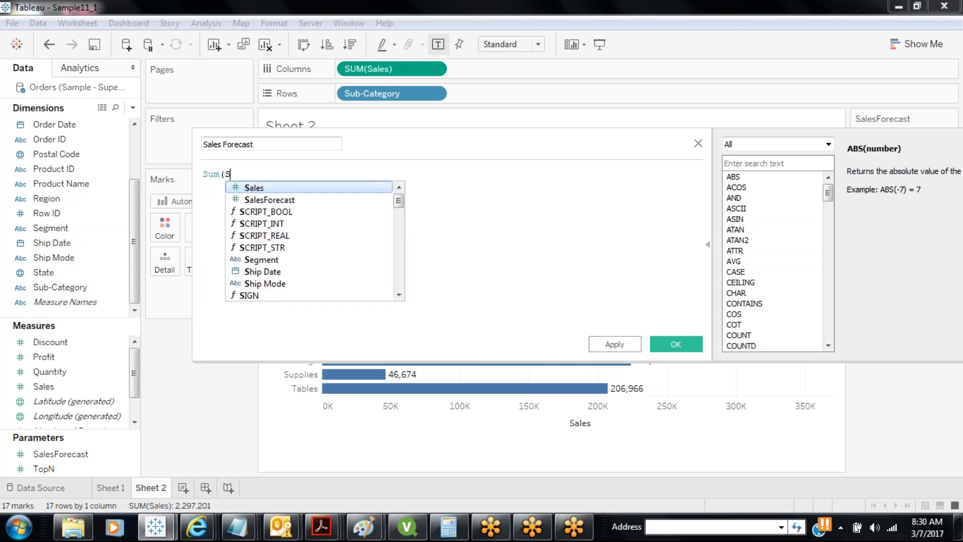
{"action": "type", "text": "al"}
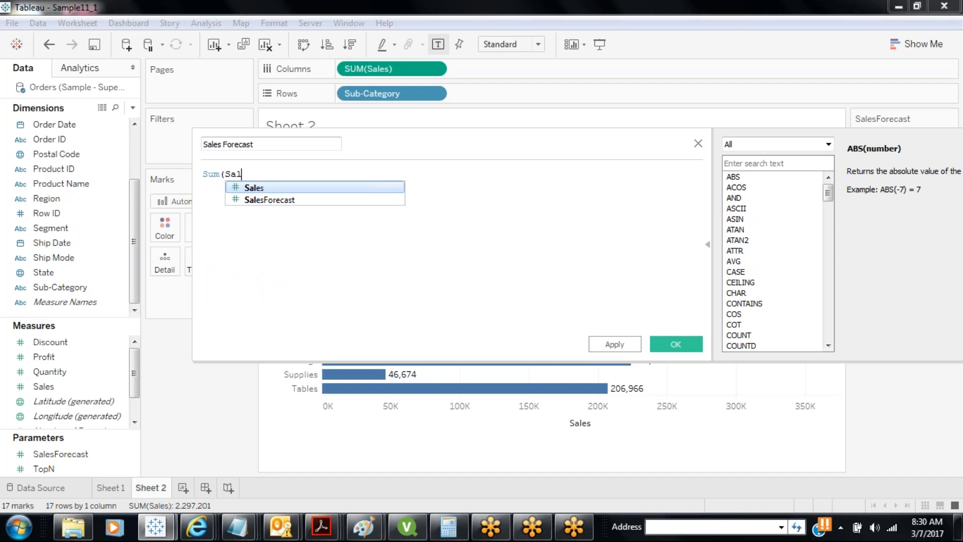
{"action": "type", "text": "es) "}
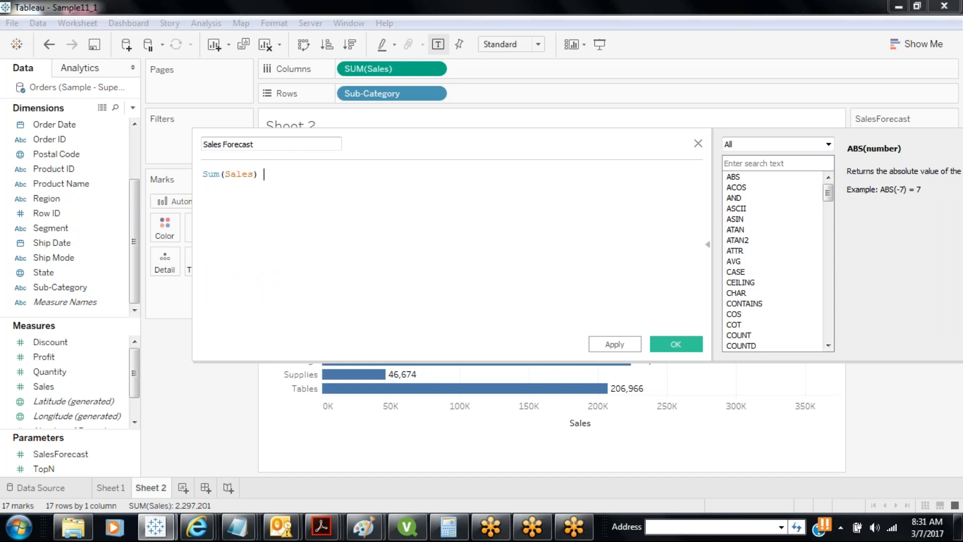
{"action": "type", "text": "* (1 +"}
{"action": "left_click_drag", "start_coordinate": [80, 456], "coordinate": [371, 215]}
{"action": "type", "text": "/"}
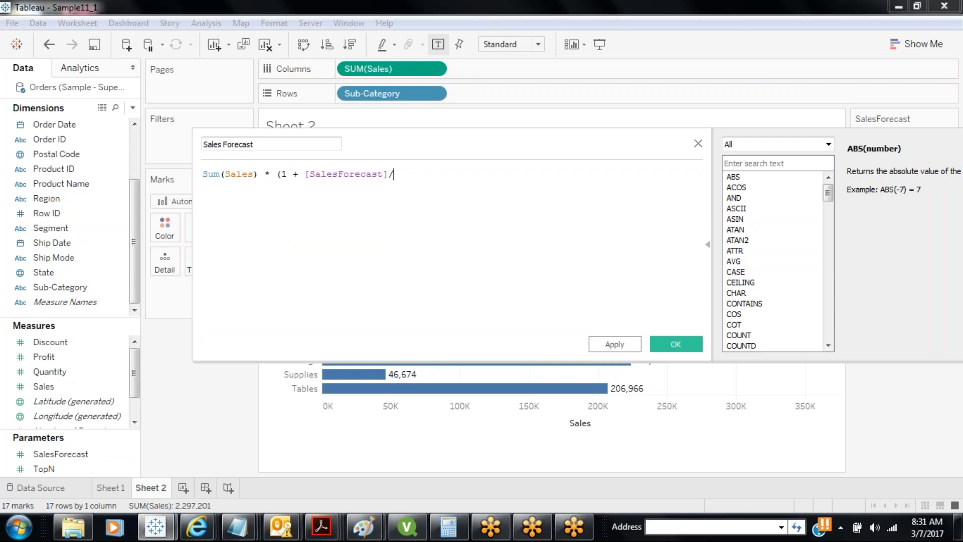
{"action": "type", "text": "100)"}
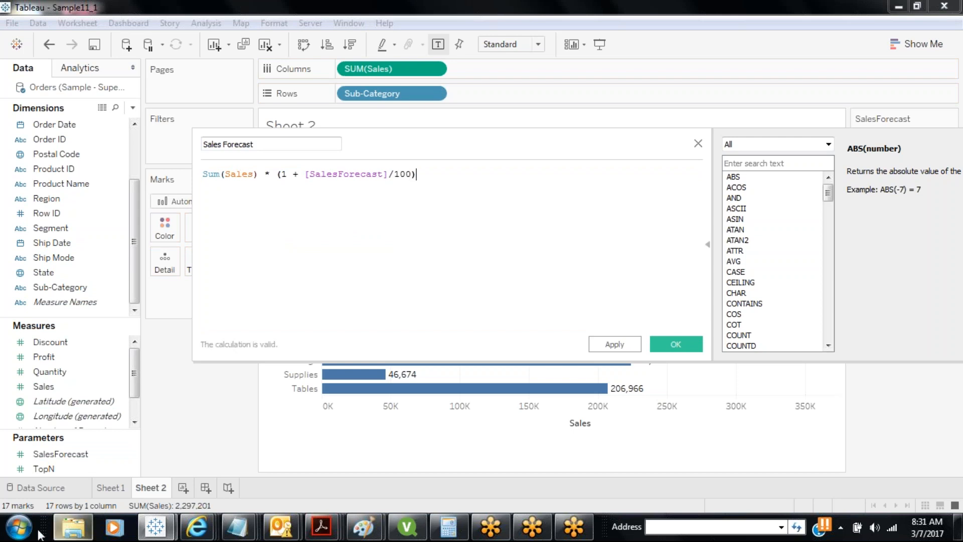
{"action": "left_click", "coordinate": [19, 526]}
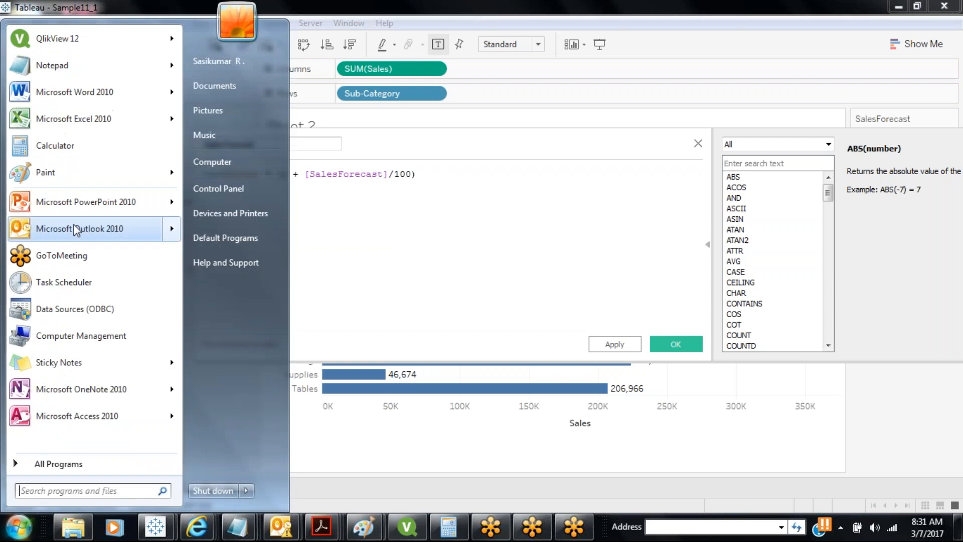
Open Notepad and write the worked example 100 + 100*5/100, 100 + 5, 105
{"action": "left_click", "coordinate": [58, 74]}
{"action": "left_click_drag", "start_coordinate": [410, 78], "coordinate": [417, 253]}
{"action": "type", "text": "100"}
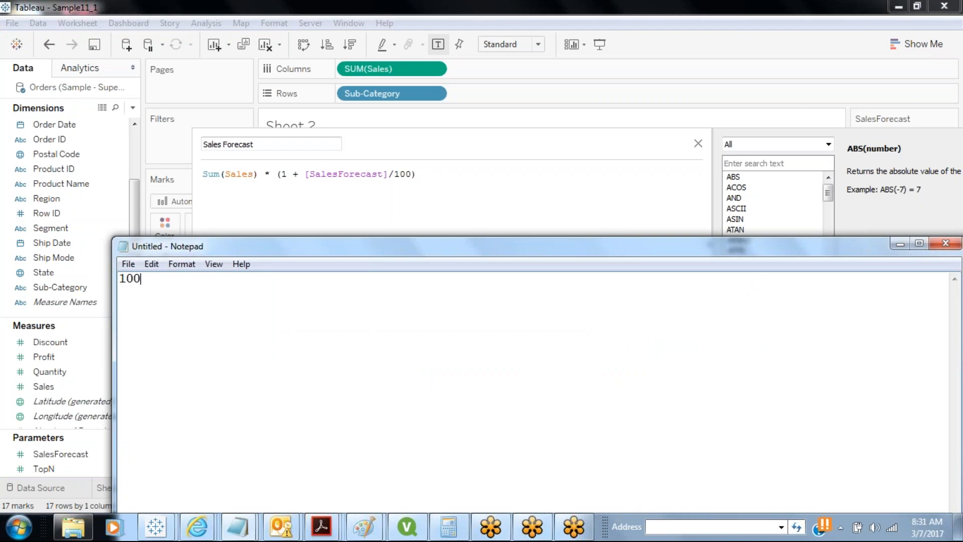
{"action": "type", "text": " + 100"}
{"action": "type", "text": "*5/10"}
{"action": "type", "text": "0 "}
{"action": "type", "text": "100 + 5 "}
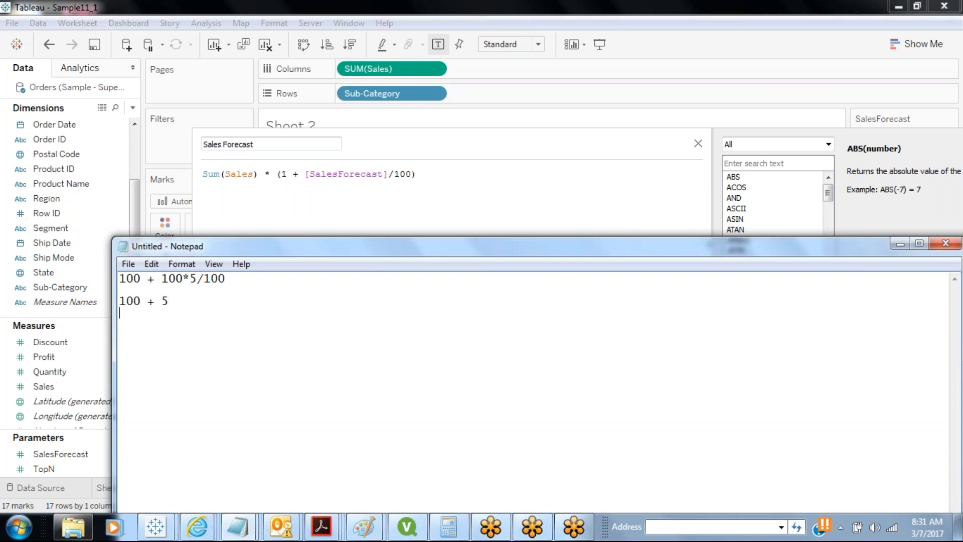
{"action": "type", "text": "105"}
Add the factored form 100(1 + 5/100) on its own line, separated by a blank line
{"action": "left_click_drag", "start_coordinate": [142, 278], "coordinate": [101, 279]}
{"action": "left_click", "coordinate": [227, 278]}
{"action": "key", "text": "Return"}
{"action": "type", "text": "10"}
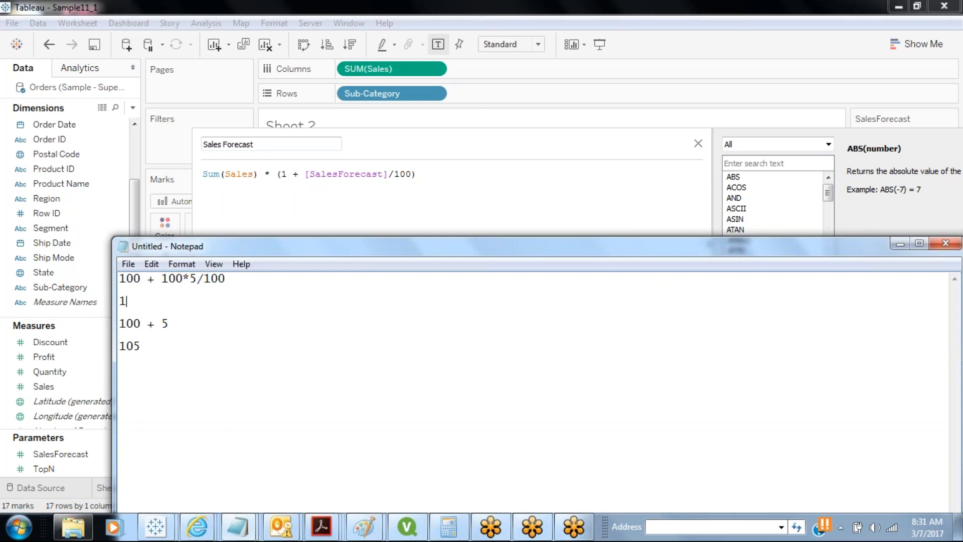
{"action": "key", "text": "BackSpace"}
{"action": "key", "text": "BackSpace"}
{"action": "key", "text": "BackSpace"}
{"action": "type", "text": "100(1"}
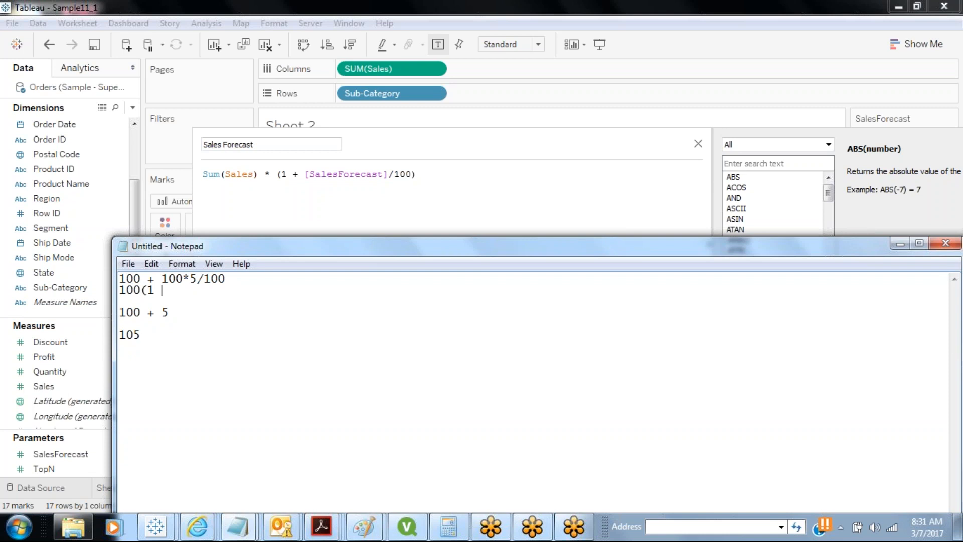
{"action": "type", "text": " + 6"}
{"action": "key", "text": "BackSpace"}
{"action": "type", "text": "5/100)"}
{"action": "key", "text": "Home"}
{"action": "key", "text": "Return"}
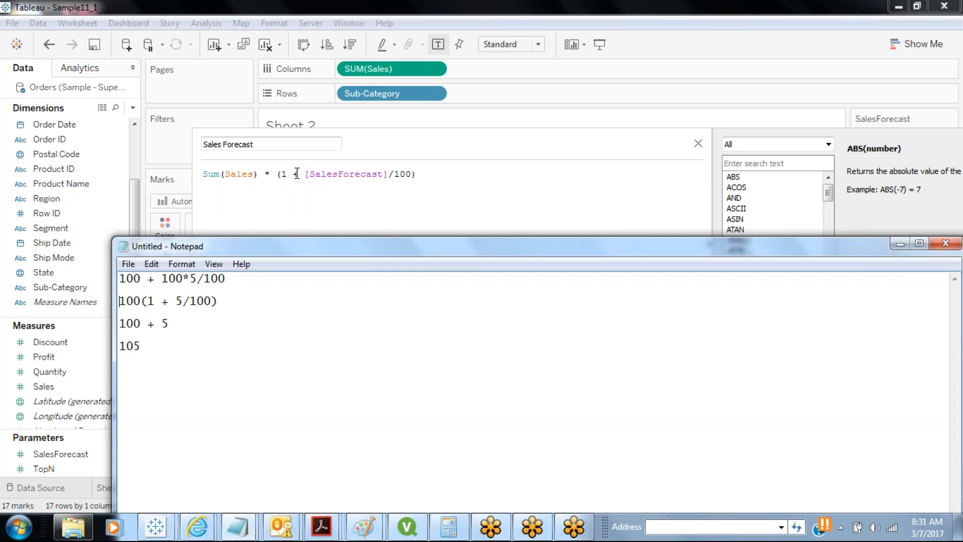
Bracket line 1 to read 100 + 100*(5/100), highlight 1 + 5/100, then minimize Notepad
{"action": "left_click", "coordinate": [225, 301]}
{"action": "left_click_drag", "start_coordinate": [226, 301], "coordinate": [90, 303]}
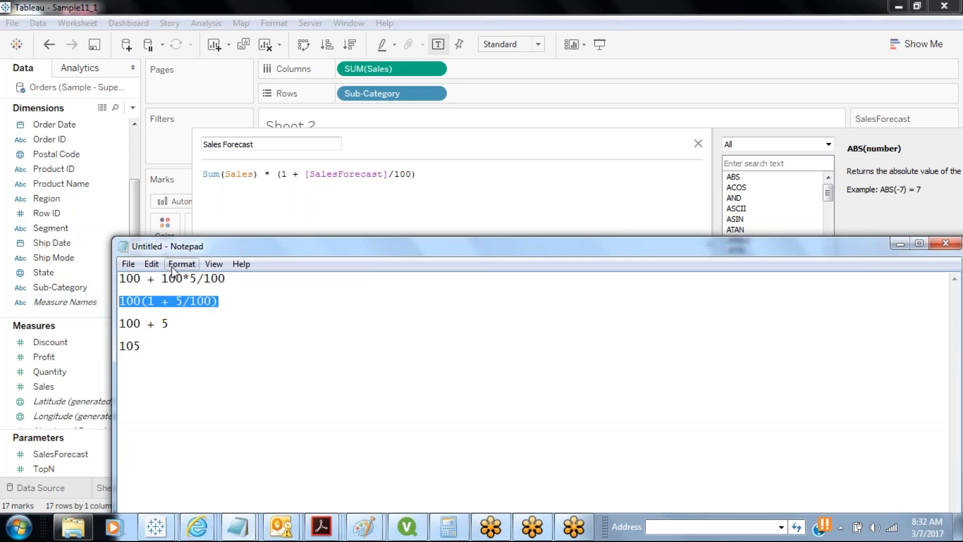
{"action": "left_click", "coordinate": [161, 279]}
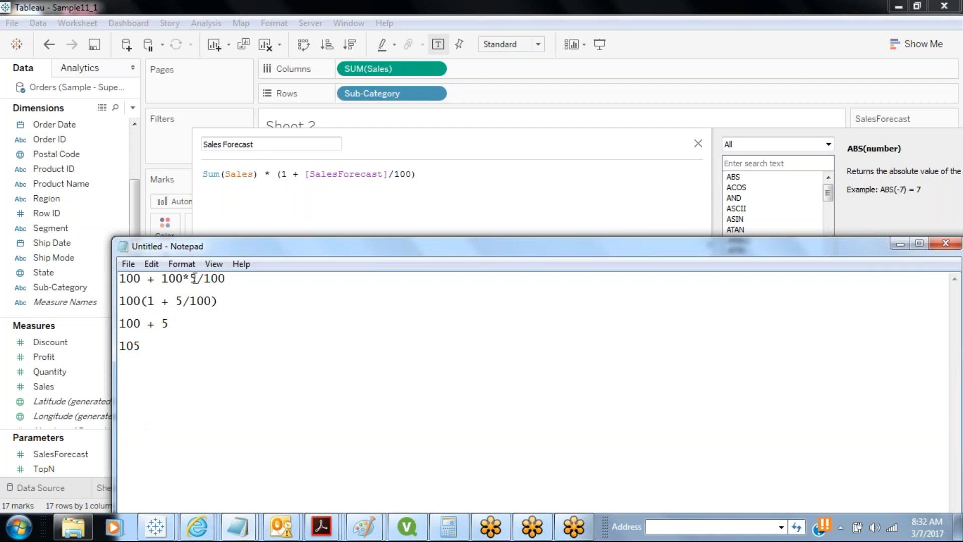
{"action": "left_click", "coordinate": [193, 278]}
{"action": "type", "text": "("}
{"action": "left_click", "coordinate": [232, 279]}
{"action": "type", "text": ")"}
{"action": "left_click_drag", "start_coordinate": [147, 301], "coordinate": [214, 305]}
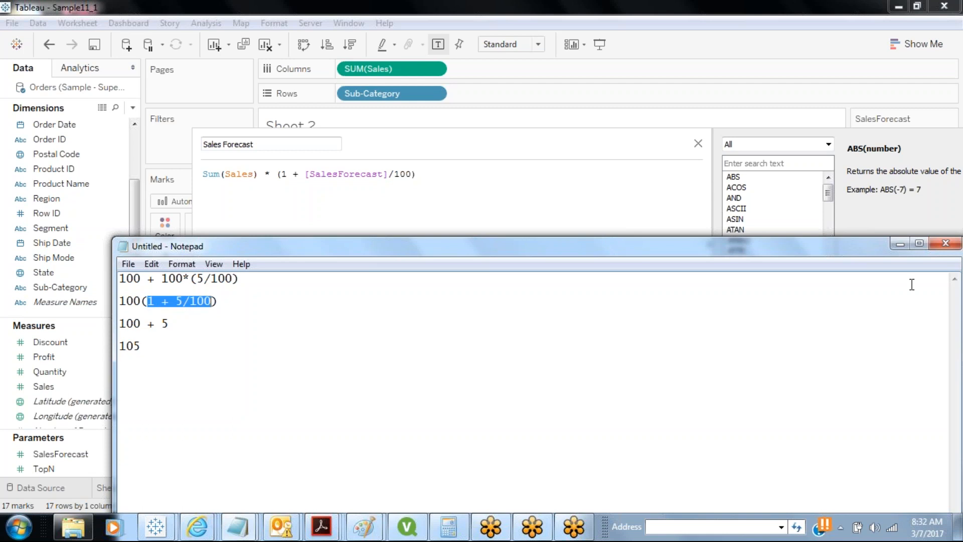
{"action": "left_click", "coordinate": [901, 244]}
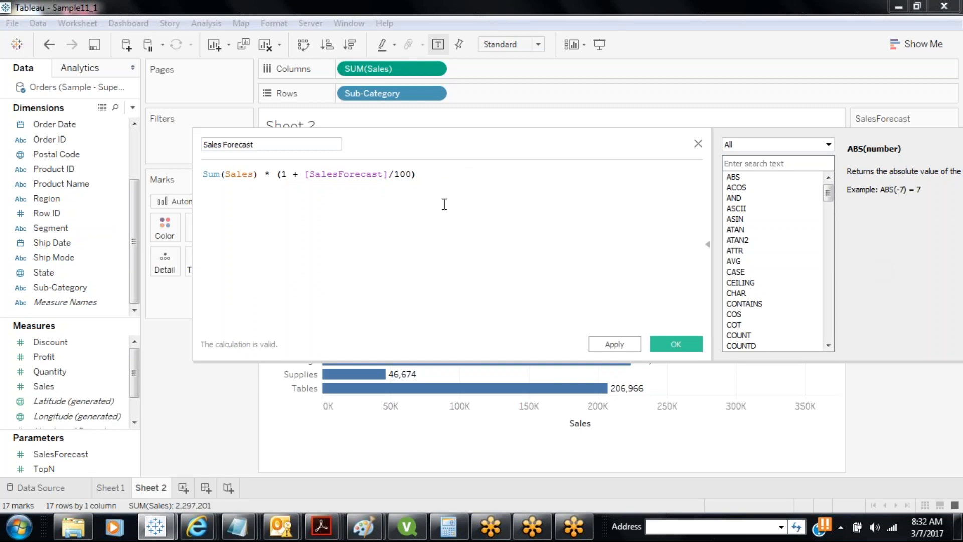
Save the Sales Forecast calculation, add it to Columns beside Sales, and set SalesForecast to 0
{"action": "left_click", "coordinate": [631, 345]}
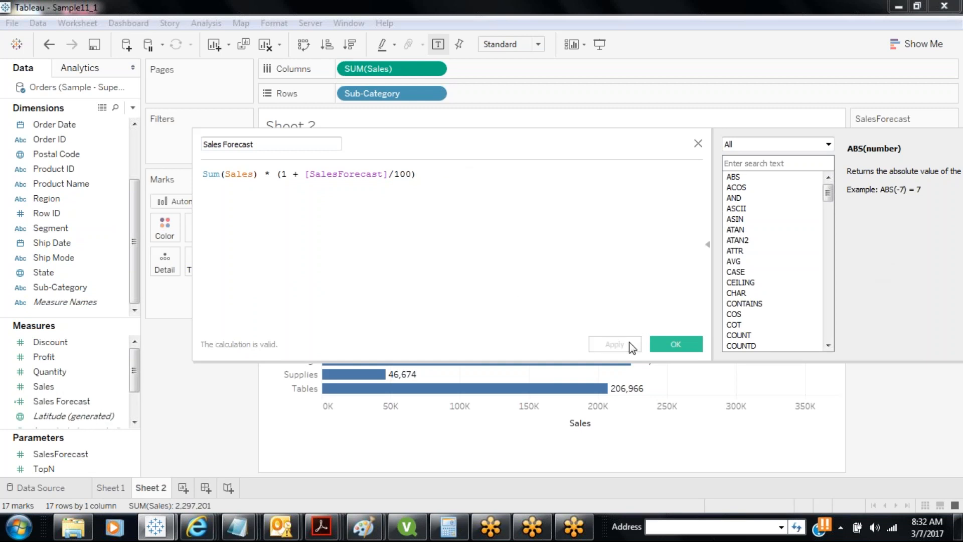
{"action": "left_click", "coordinate": [661, 344]}
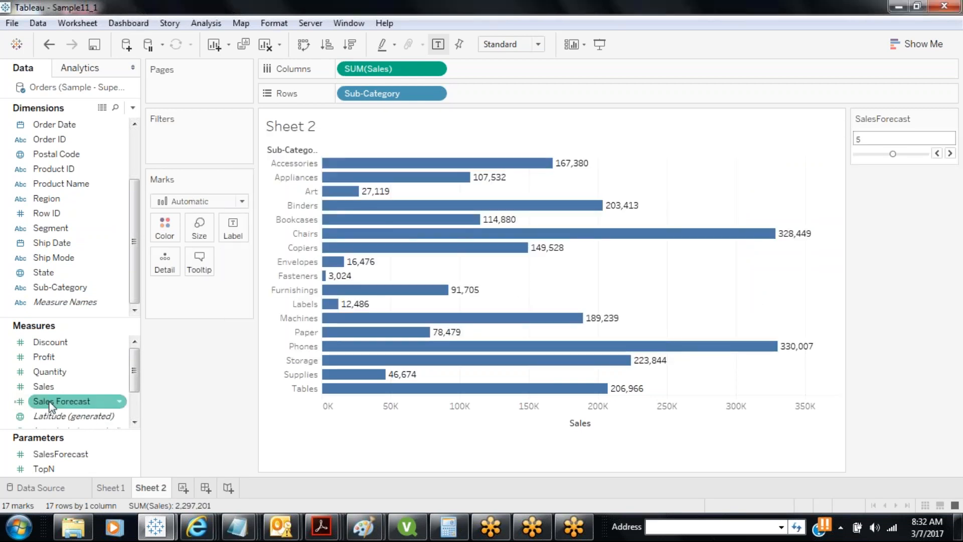
{"action": "left_click_drag", "start_coordinate": [50, 402], "coordinate": [526, 72]}
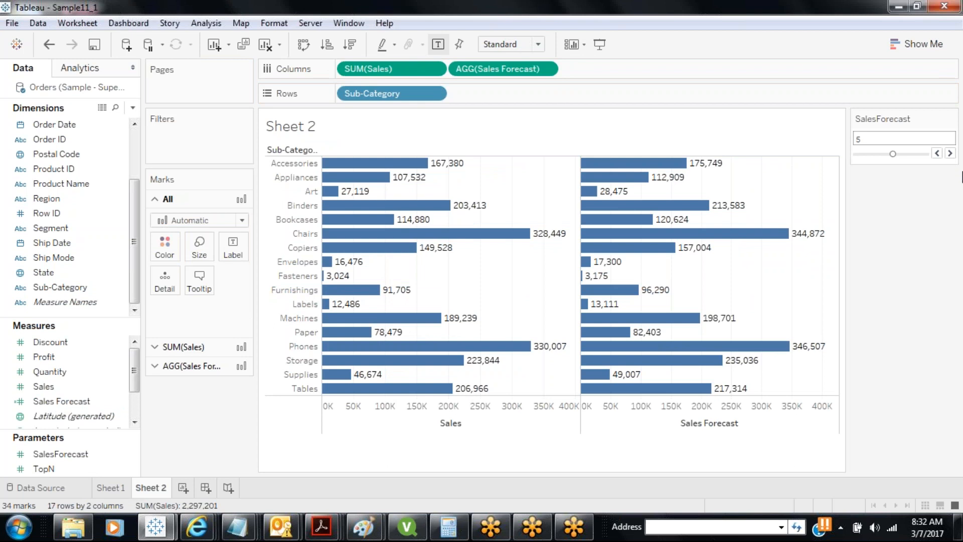
{"action": "left_click", "coordinate": [937, 153]}
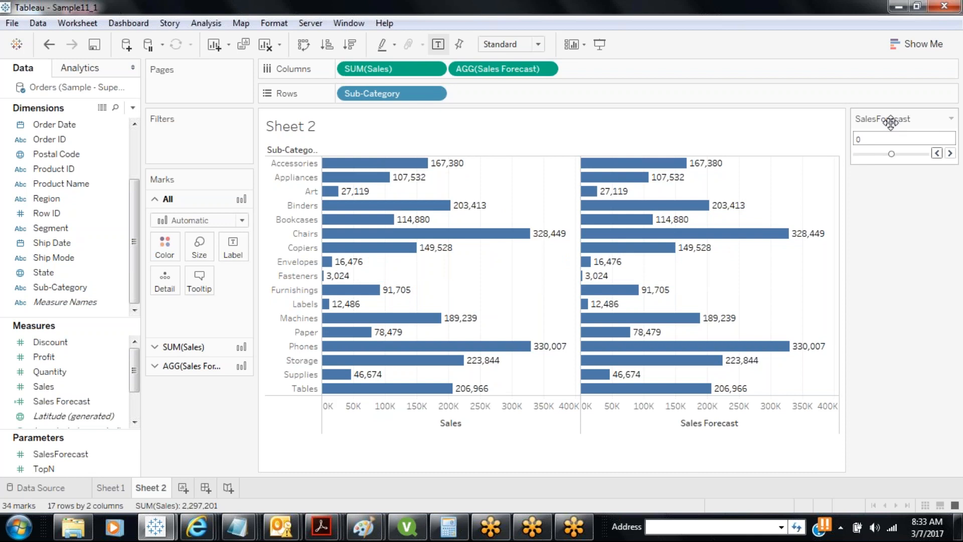
Step the SalesForecast parameter up to 5 and 10, then down to -5
{"action": "left_click", "coordinate": [950, 153]}
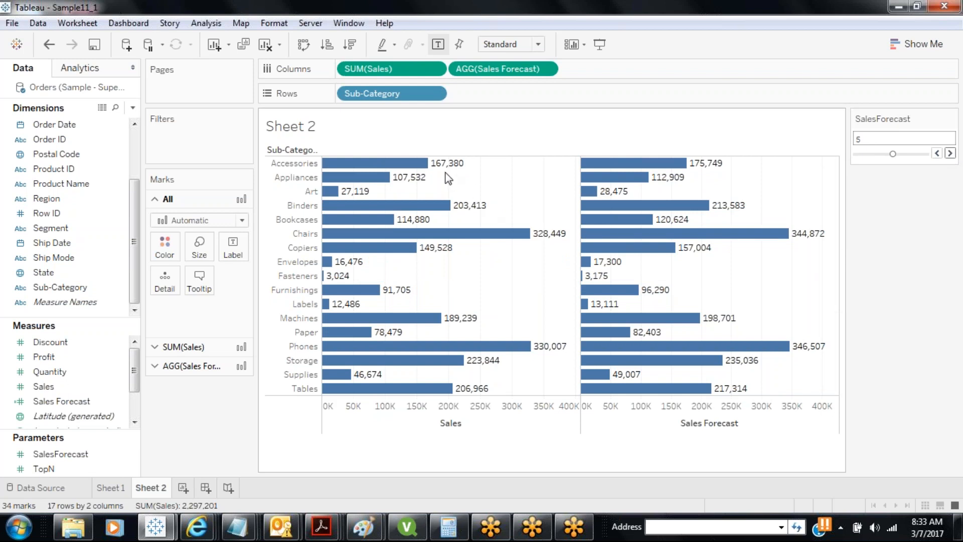
{"action": "mouse_move", "coordinate": [444, 167]}
{"action": "mouse_move", "coordinate": [717, 174]}
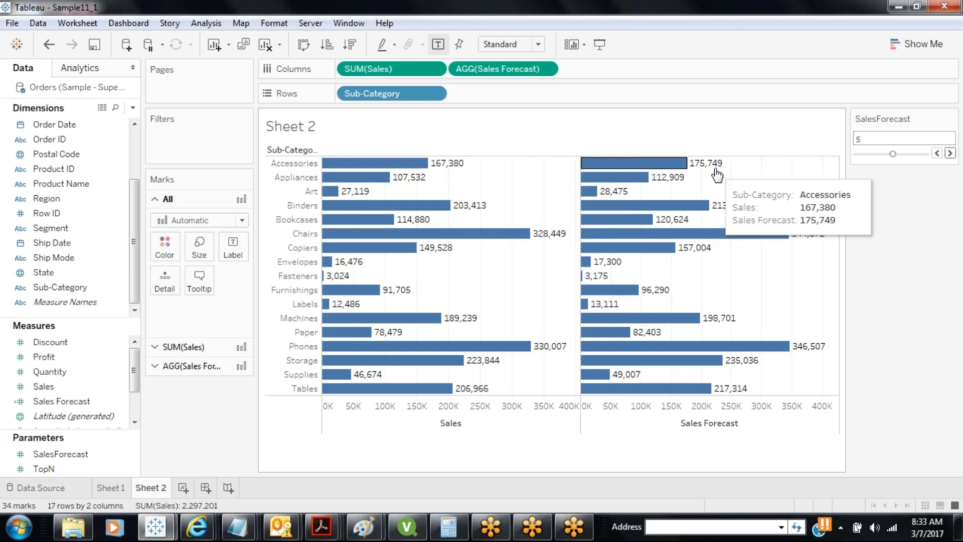
{"action": "left_click", "coordinate": [949, 153]}
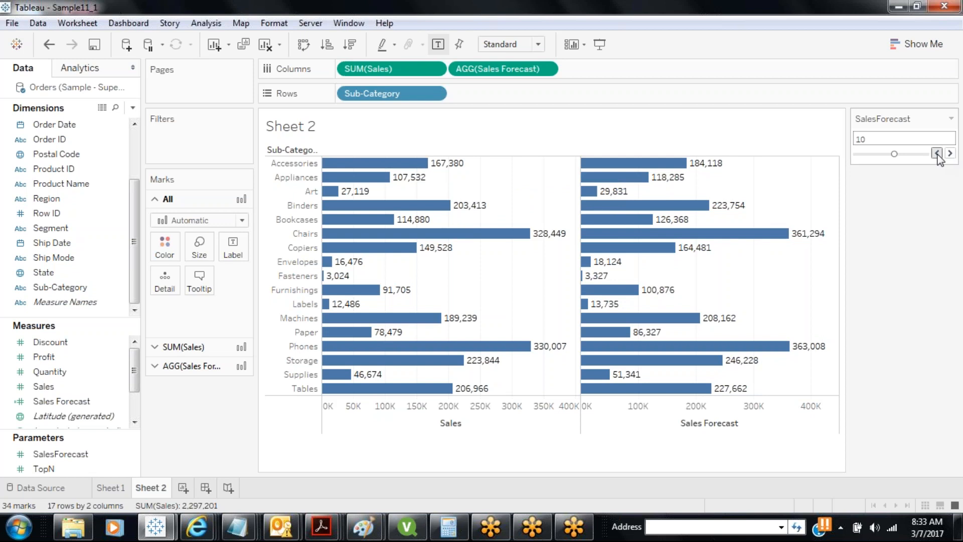
{"action": "left_click", "coordinate": [937, 153]}
{"action": "left_click", "coordinate": [937, 153]}
{"action": "left_click", "coordinate": [937, 153]}
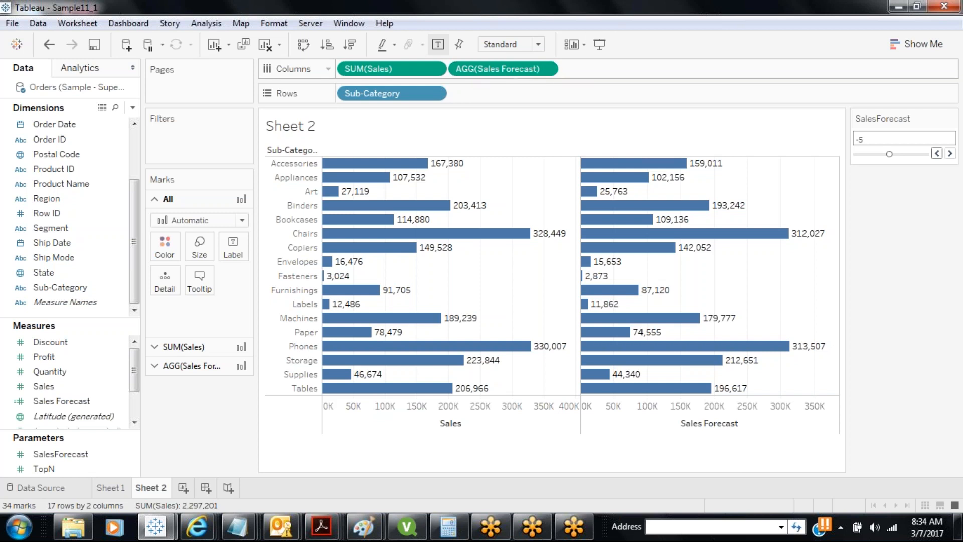
{"action": "right_click", "coordinate": [62, 404]}
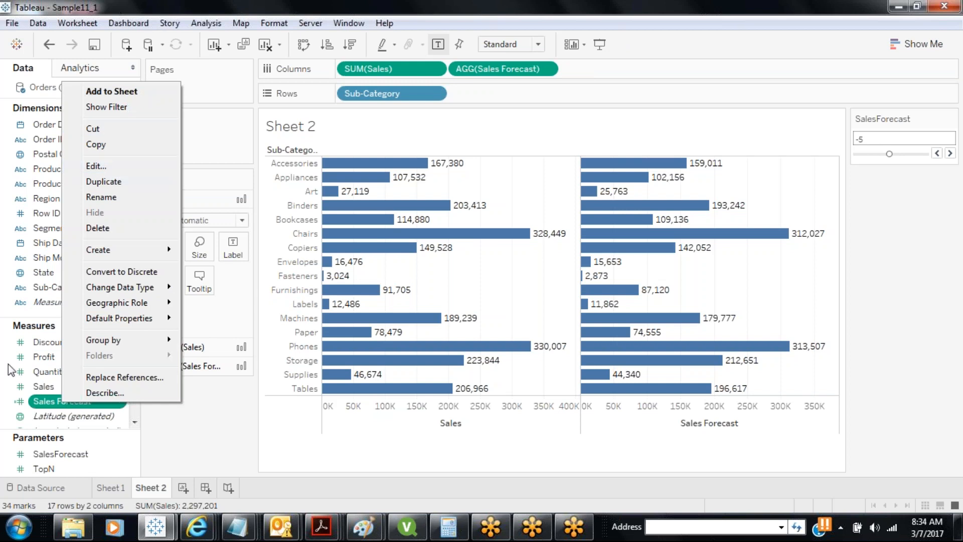
{"action": "right_click", "coordinate": [43, 389]}
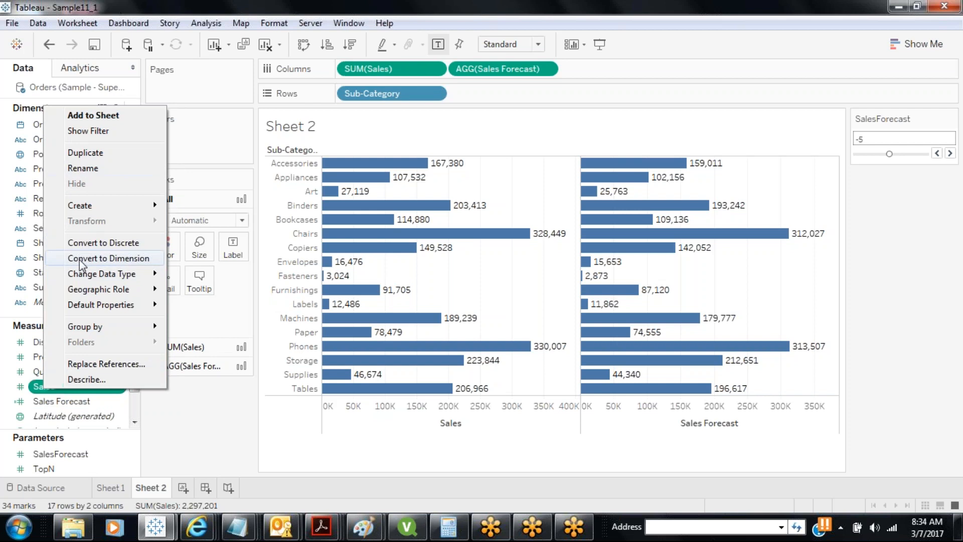
{"action": "left_click", "coordinate": [57, 401]}
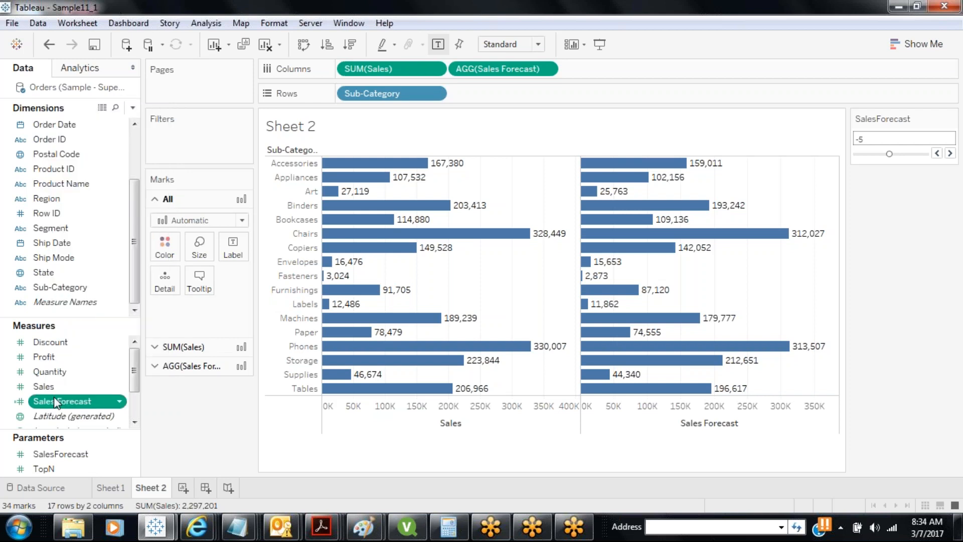
{"action": "right_click", "coordinate": [56, 401]}
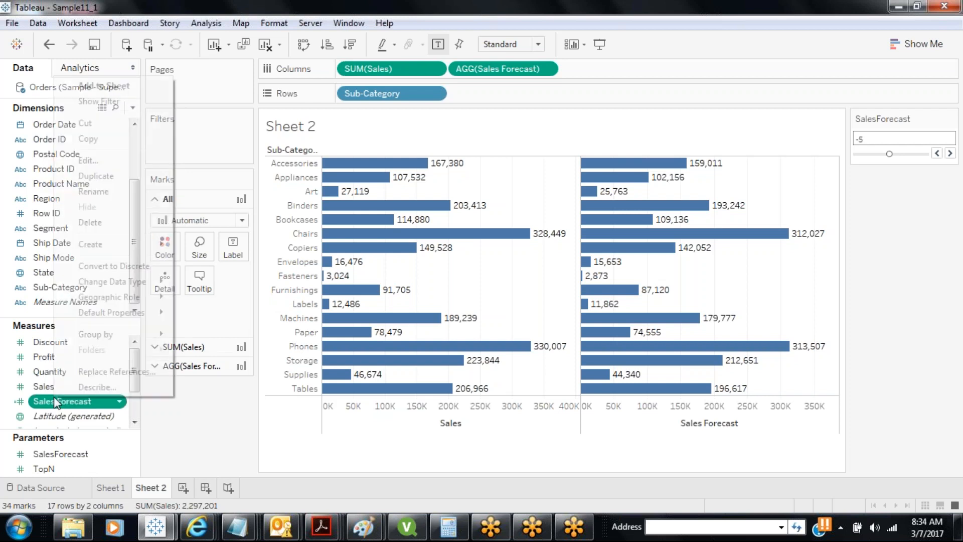
{"action": "left_click", "coordinate": [102, 161]}
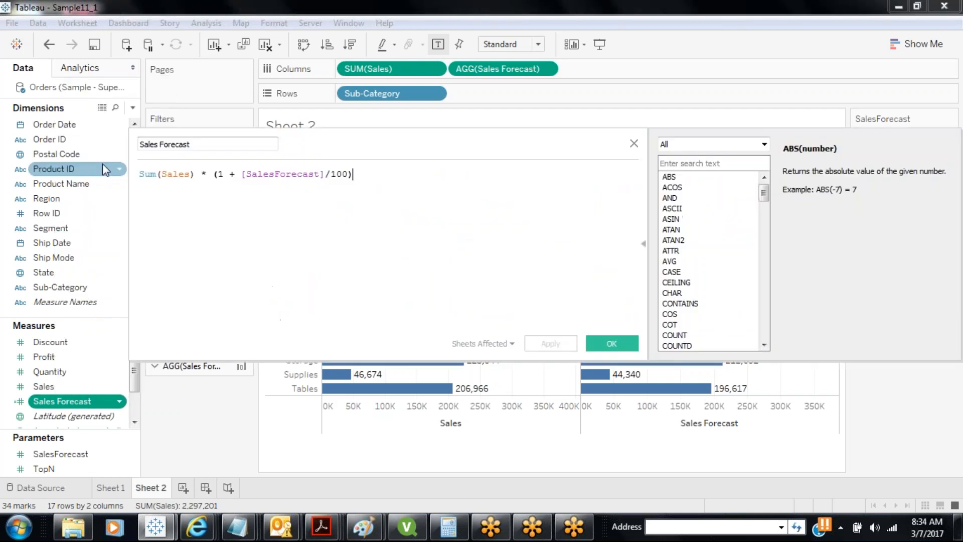
{"action": "left_click_drag", "start_coordinate": [161, 175], "coordinate": [136, 179]}
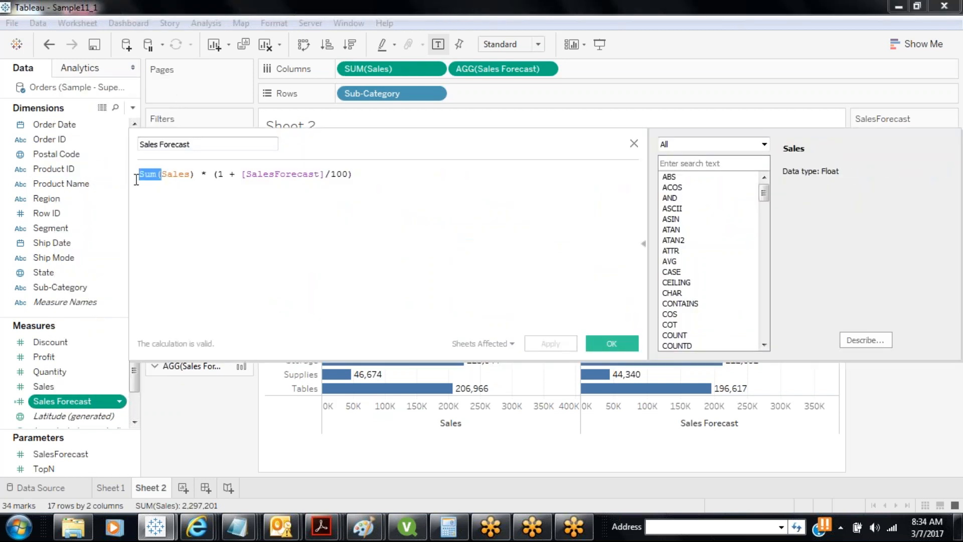
{"action": "left_click", "coordinate": [594, 346]}
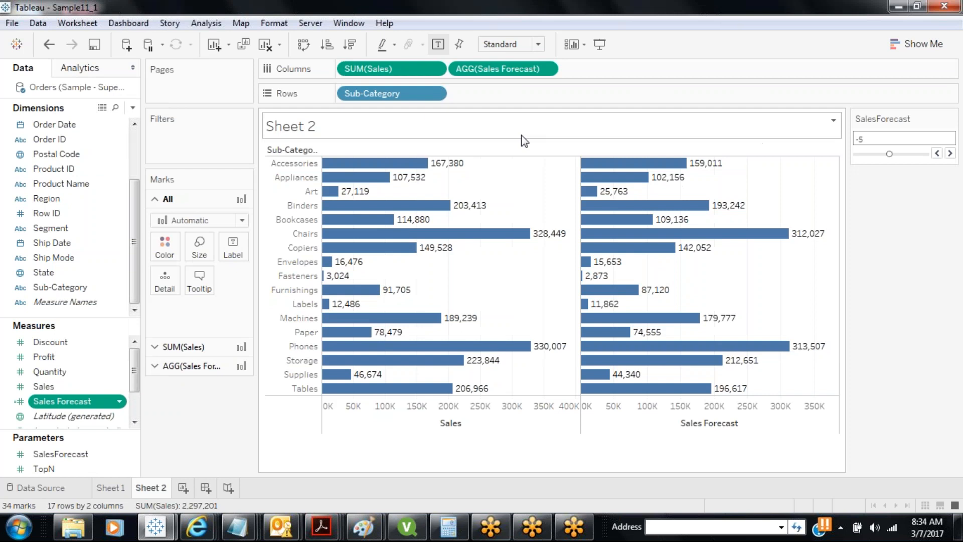
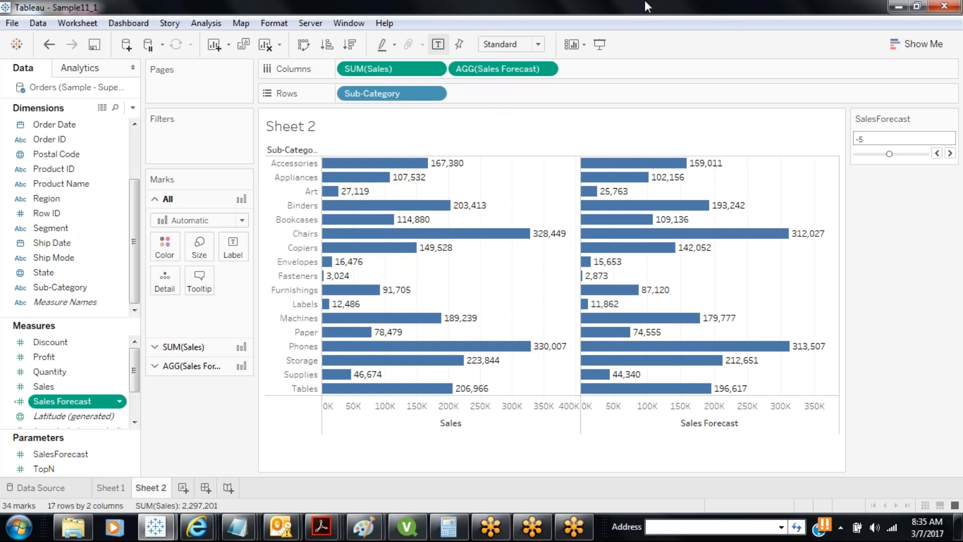
Reopen the Sales Forecast calculation, review its SalesForecast parameter reference, and close it
{"action": "left_click", "coordinate": [638, 19]}
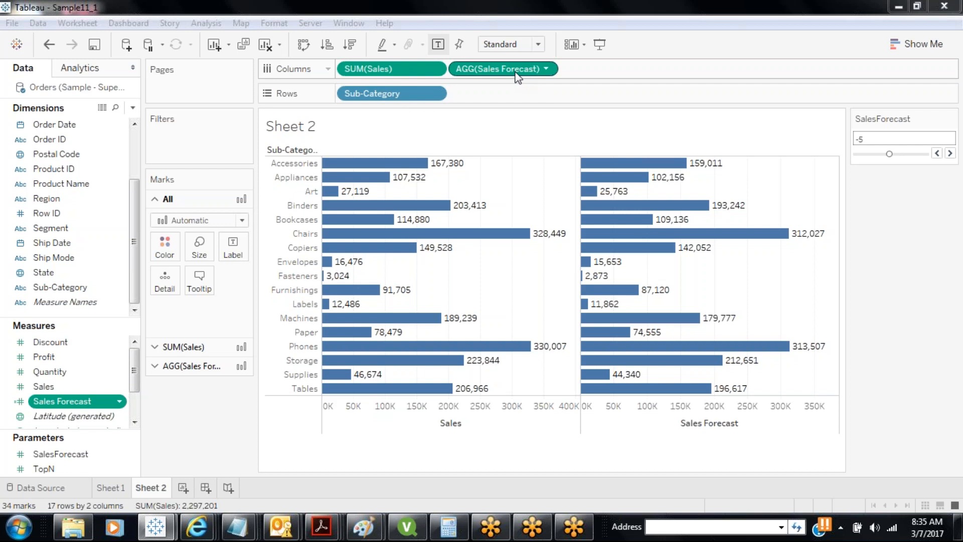
{"action": "right_click", "coordinate": [44, 401]}
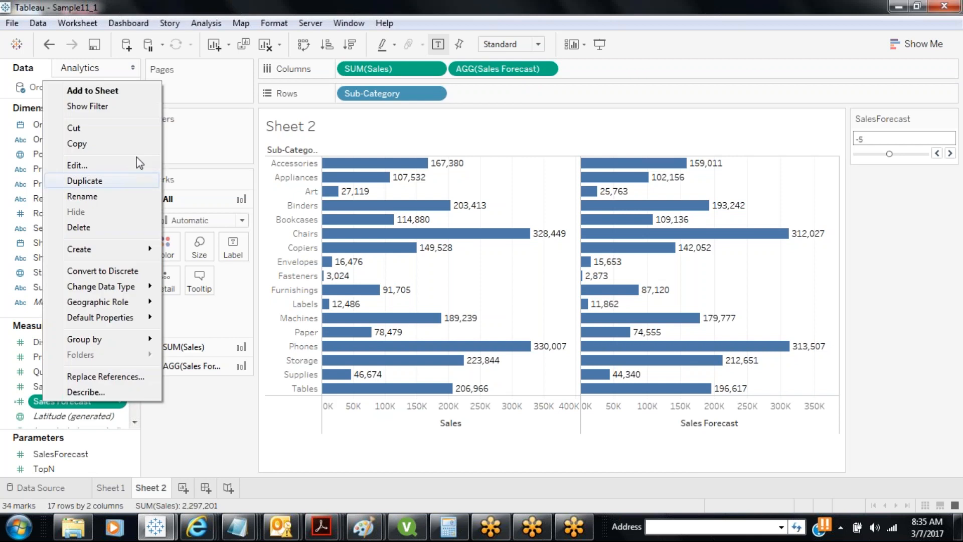
{"action": "left_click", "coordinate": [109, 163]}
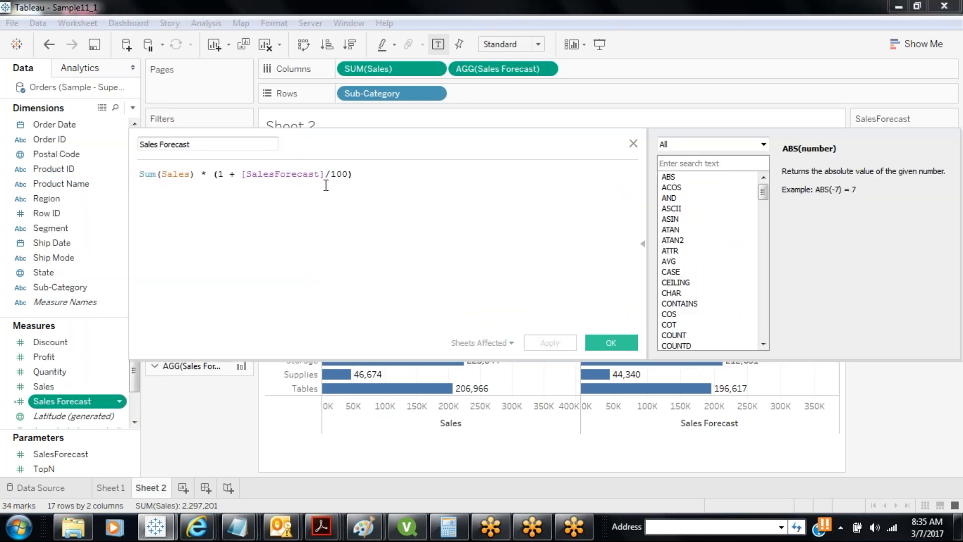
{"action": "left_click_drag", "start_coordinate": [325, 175], "coordinate": [242, 178]}
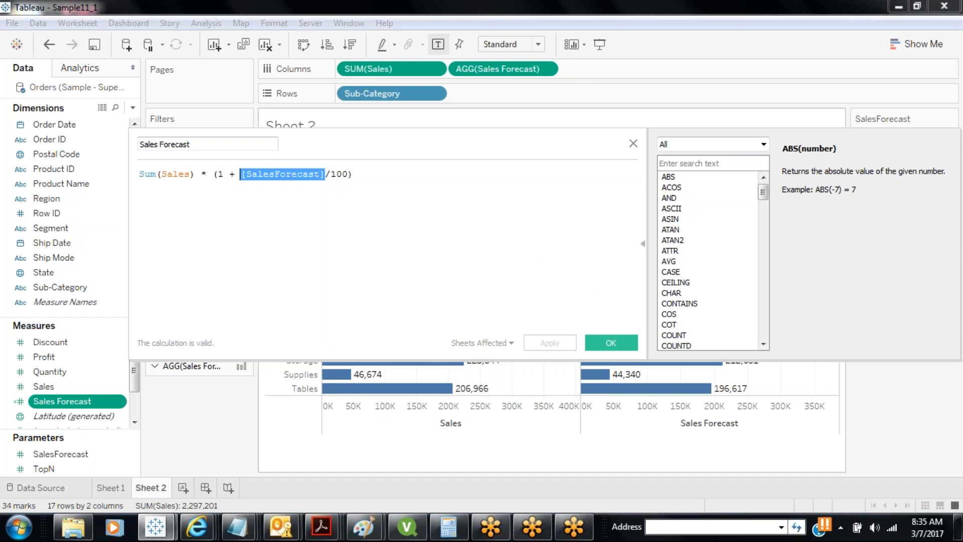
{"action": "left_click", "coordinate": [613, 343]}
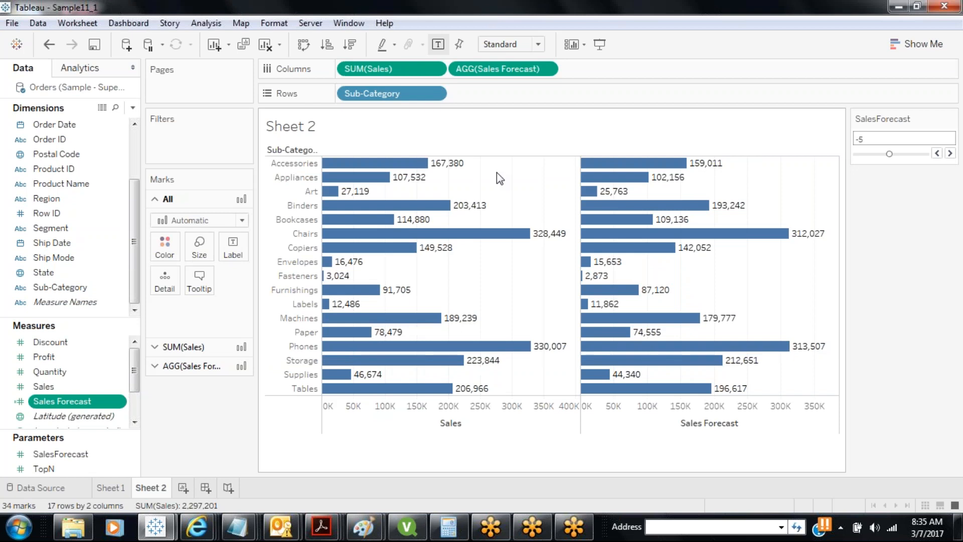
Turn Sheet 2 into a text table and widen the Sales Forecast column
{"action": "left_click", "coordinate": [917, 44]}
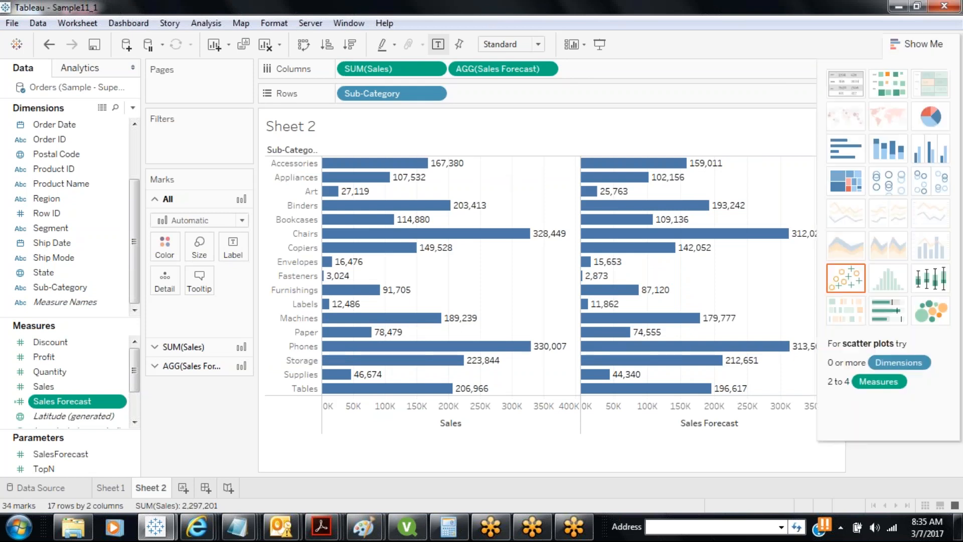
{"action": "left_click", "coordinate": [846, 84]}
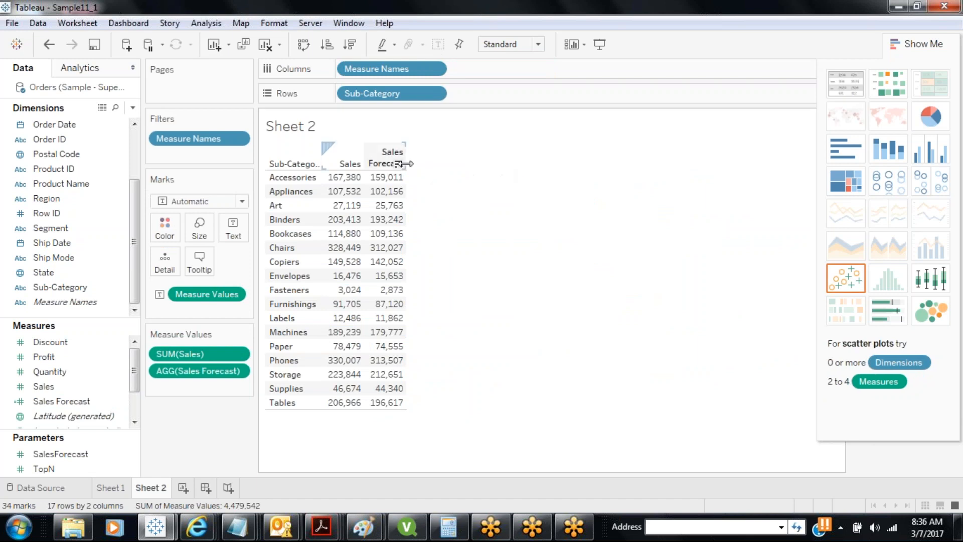
{"action": "left_click_drag", "start_coordinate": [407, 163], "coordinate": [424, 163]}
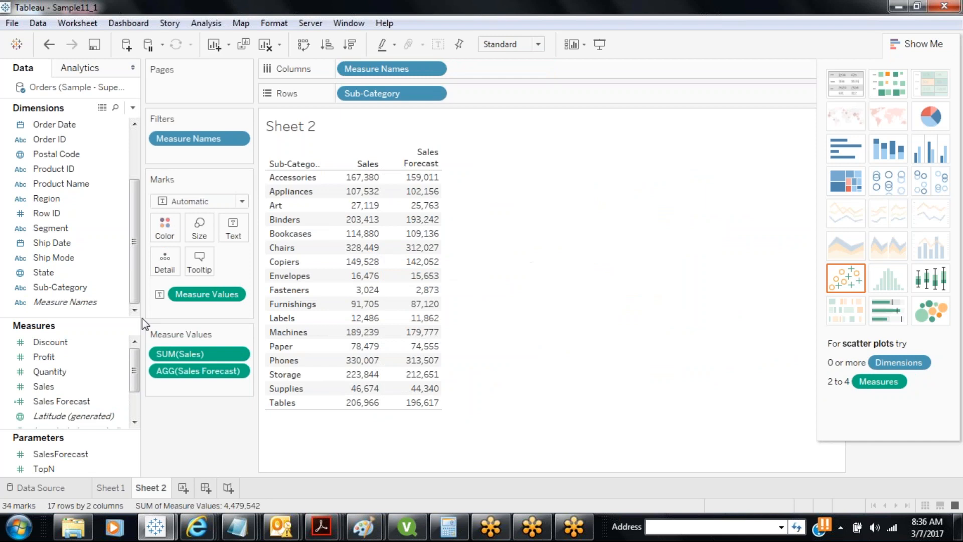
Start a calculated field named Var as Sales Forecast minus Sales
{"action": "left_click", "coordinate": [132, 107]}
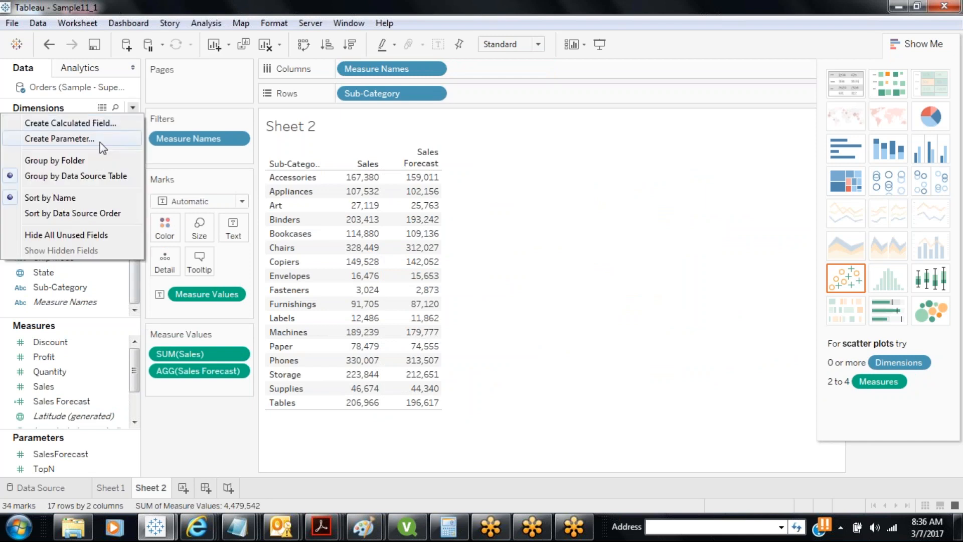
{"action": "left_click", "coordinate": [100, 123]}
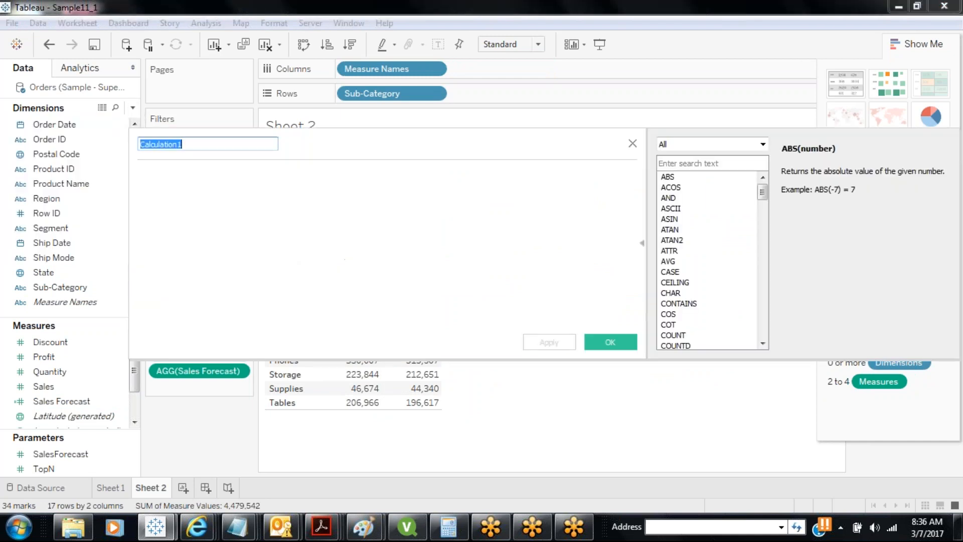
{"action": "type", "text": "Var"}
{"action": "key", "text": "Tab"}
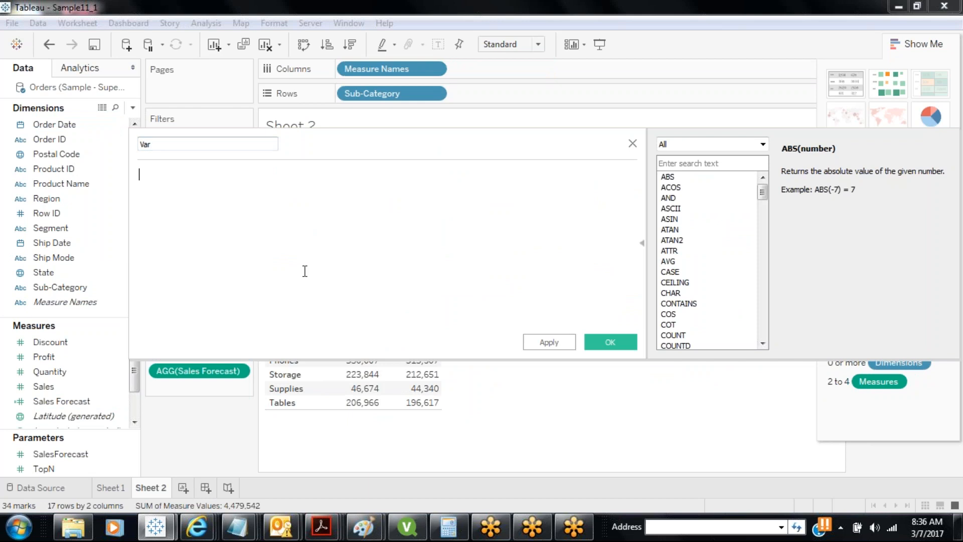
{"action": "left_click_drag", "start_coordinate": [44, 402], "coordinate": [191, 174]}
{"action": "type", "text": "-"}
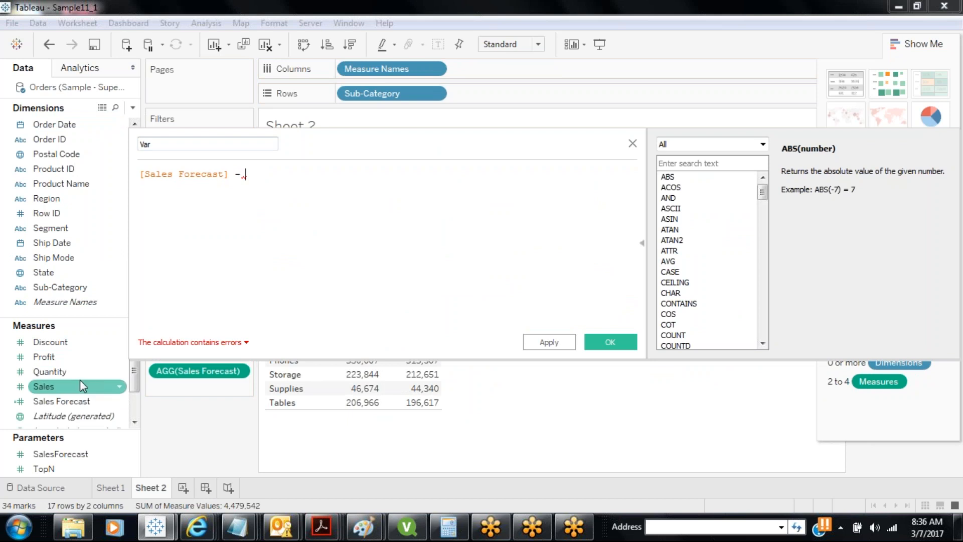
{"action": "left_click_drag", "start_coordinate": [80, 380], "coordinate": [281, 174]}
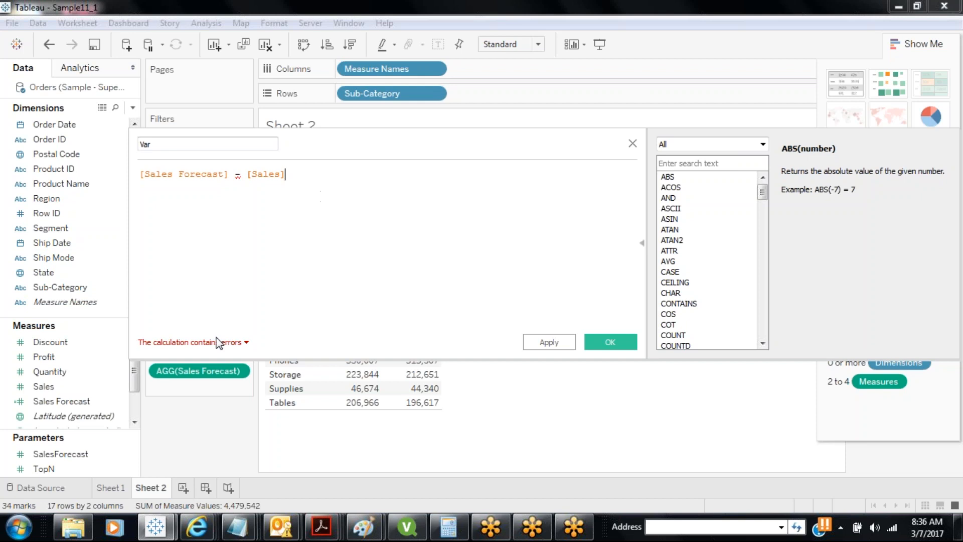
Fix Var to [Sales Forecast] - SUM([Sales]) and add it to Measure Values
{"action": "left_click", "coordinate": [216, 343]}
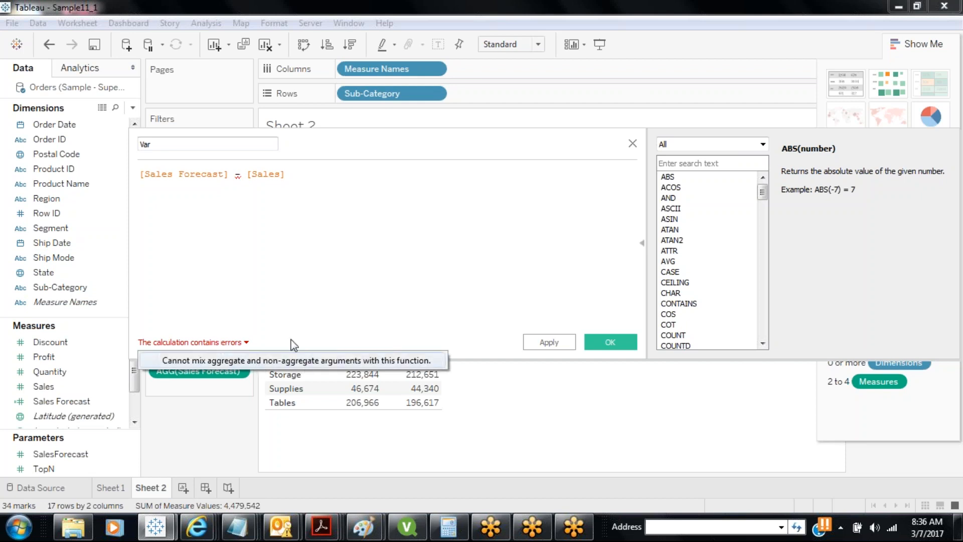
{"action": "left_click", "coordinate": [223, 174]}
{"action": "left_click_drag", "start_coordinate": [229, 175], "coordinate": [143, 169]}
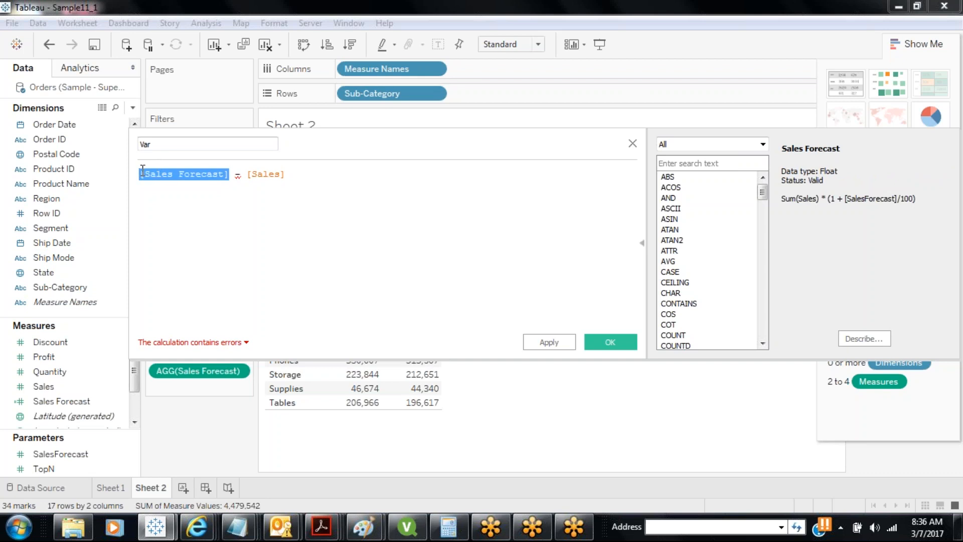
{"action": "left_click", "coordinate": [249, 174]}
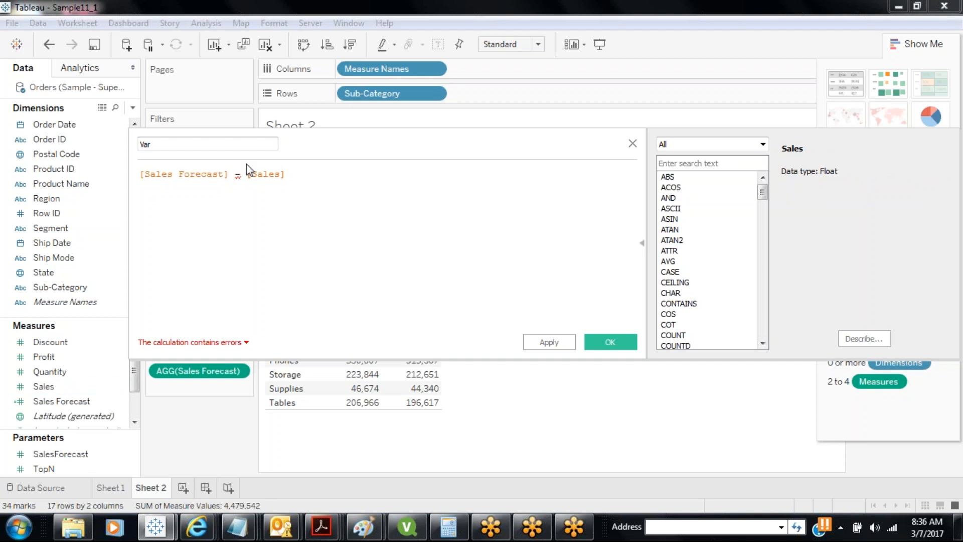
{"action": "type", "text": "sum("}
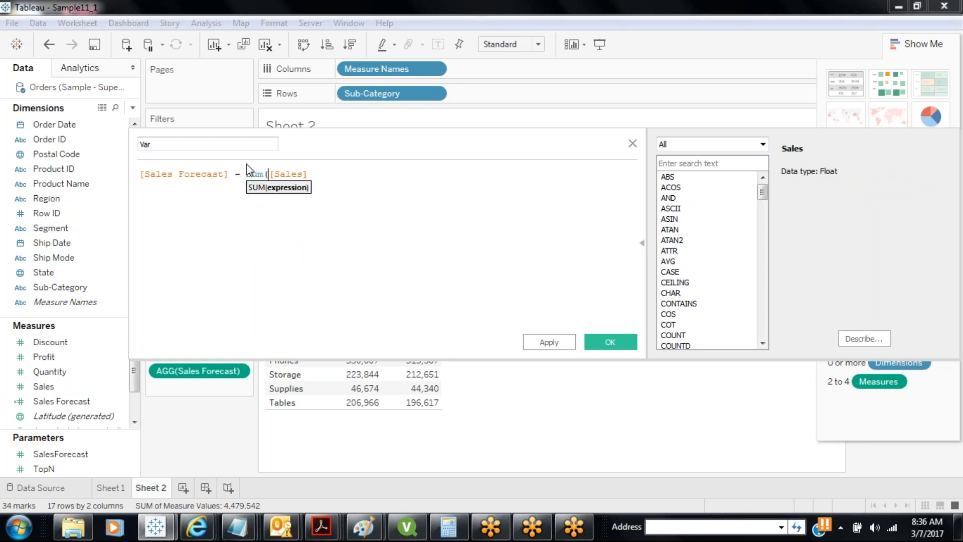
{"action": "type", "text": ")"}
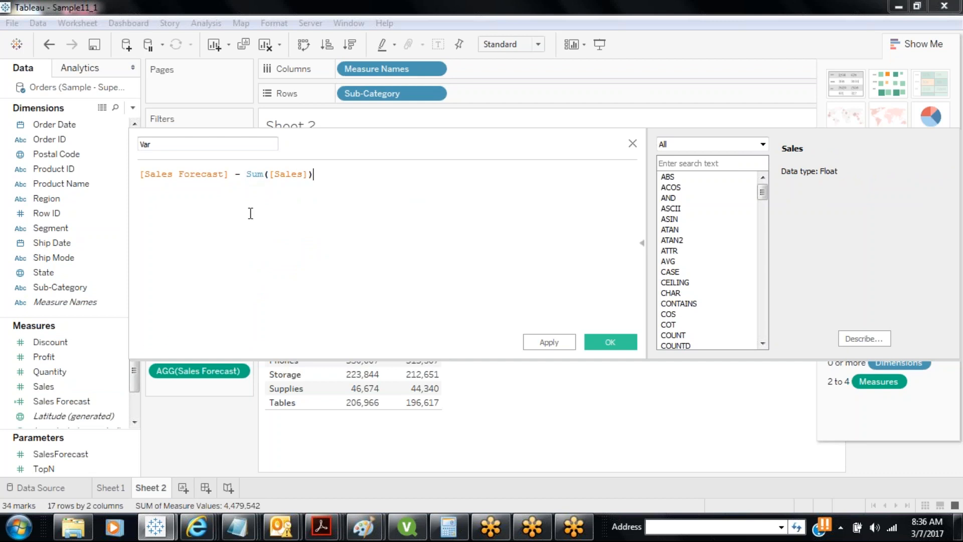
{"action": "left_click", "coordinate": [547, 345]}
{"action": "left_click", "coordinate": [599, 347]}
{"action": "mouse_move", "coordinate": [65, 427]}
{"action": "left_mouse_down"}
{"action": "mouse_move", "coordinate": [189, 383]}
{"action": "mouse_move", "coordinate": [226, 391]}
{"action": "mouse_move", "coordinate": [200, 388]}
{"action": "left_mouse_up"}
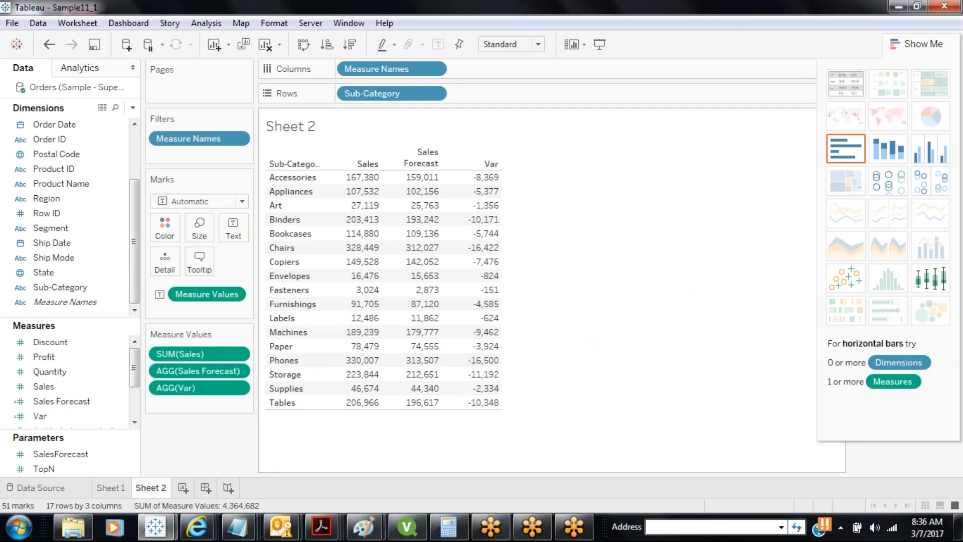
{"action": "left_click", "coordinate": [926, 51]}
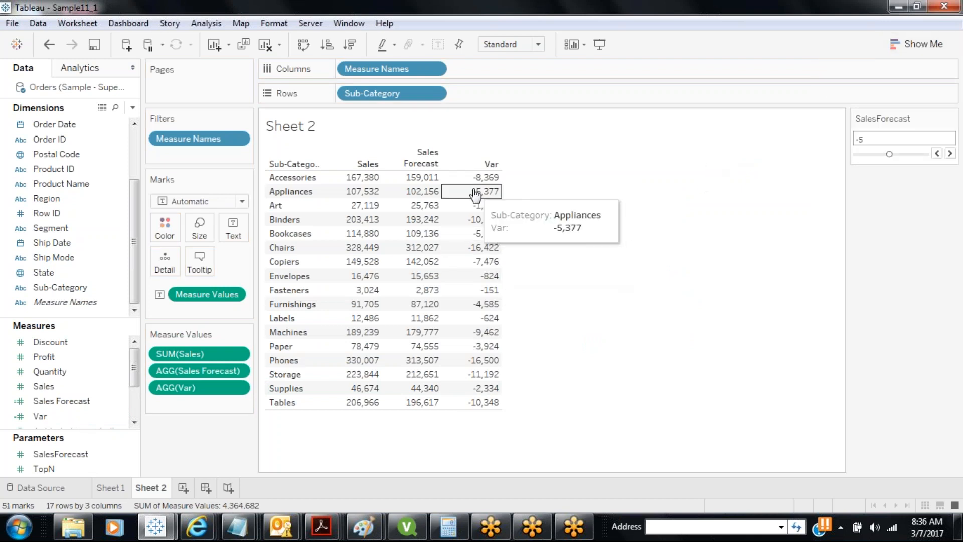
Step SalesForecast from -5 up to 30, then open a new blank Sheet 3
{"action": "left_click", "coordinate": [950, 153]}
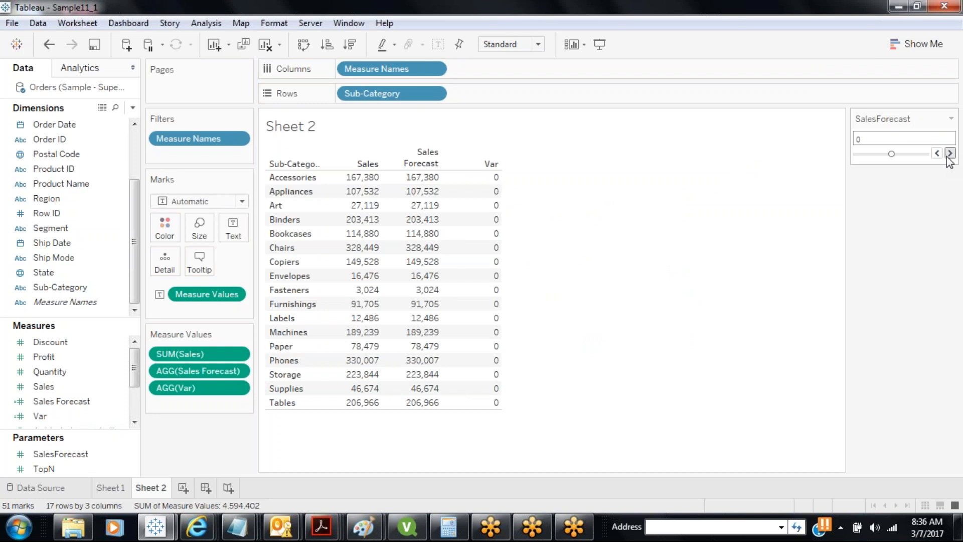
{"action": "left_click", "coordinate": [950, 153]}
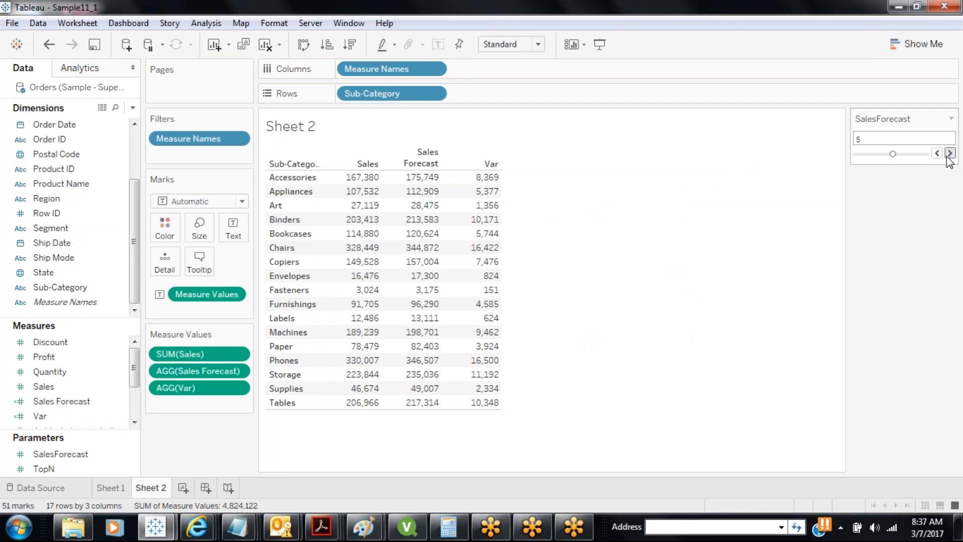
{"action": "left_click", "coordinate": [950, 153]}
{"action": "left_click", "coordinate": [949, 153]}
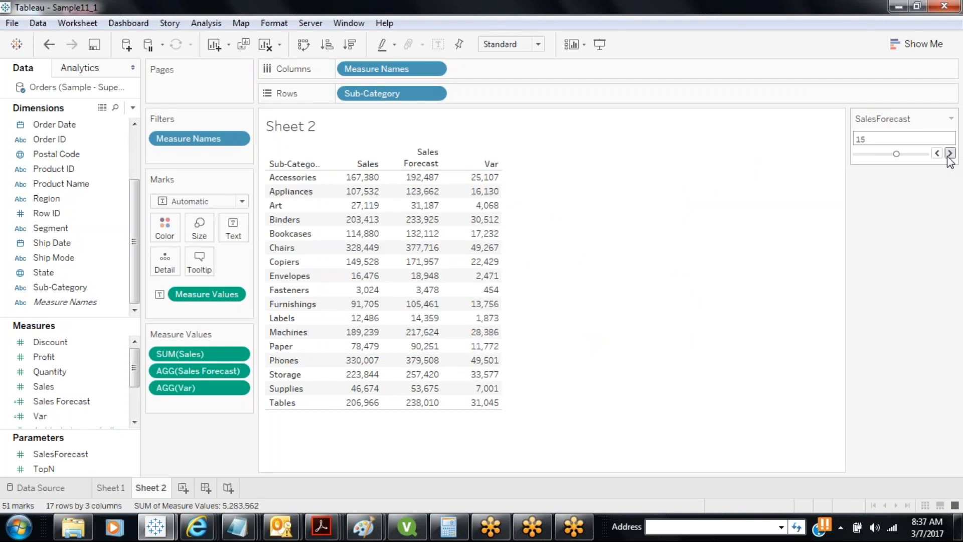
{"action": "left_click", "coordinate": [950, 153]}
{"action": "left_click", "coordinate": [950, 153]}
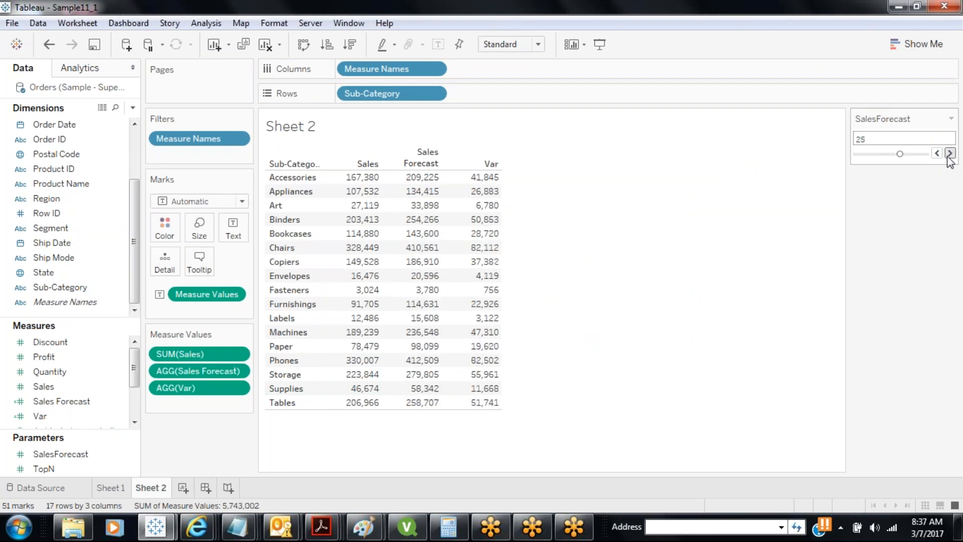
{"action": "left_click", "coordinate": [949, 153]}
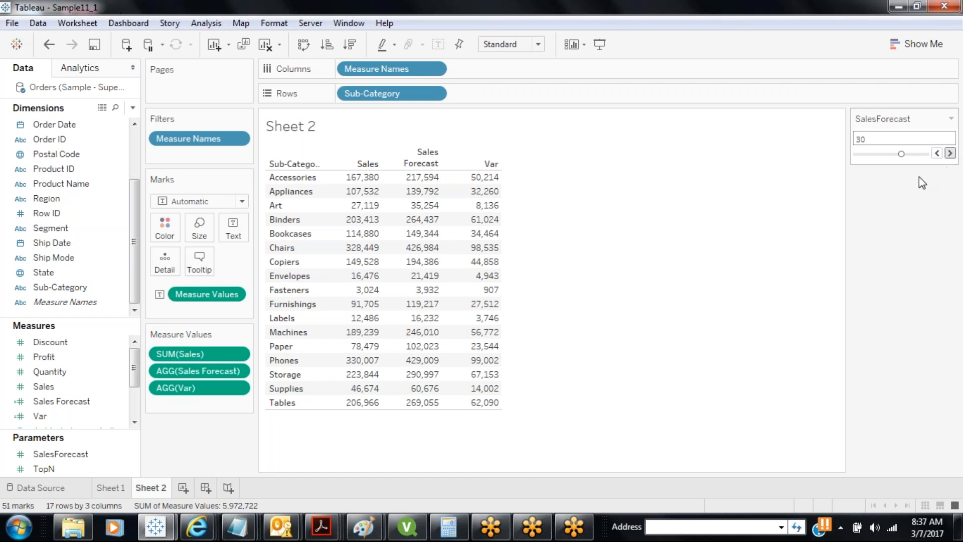
{"action": "left_click", "coordinate": [183, 488]}
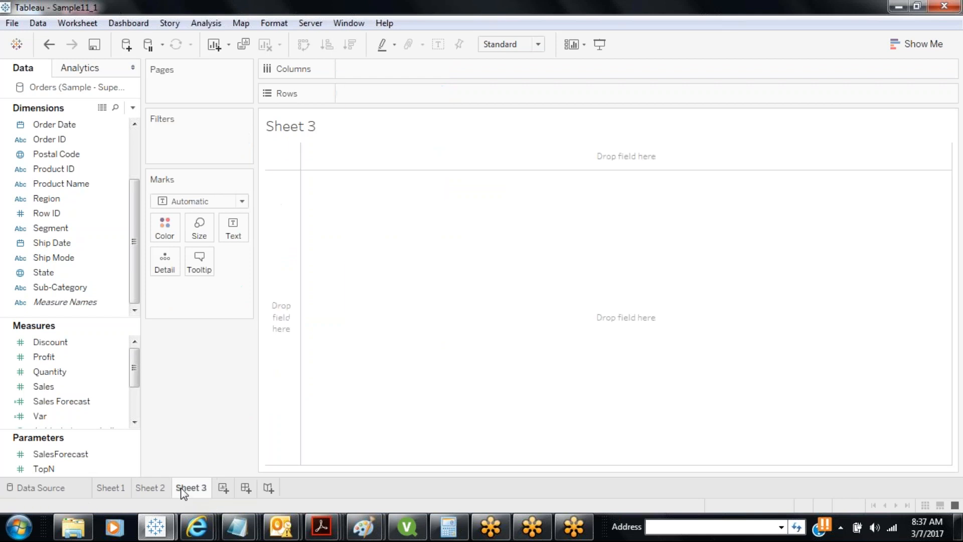
Put Order Date on Columns as continuous months
{"action": "left_click_drag", "start_coordinate": [137, 236], "coordinate": [130, 188]}
{"action": "left_click_drag", "start_coordinate": [67, 205], "coordinate": [401, 105]}
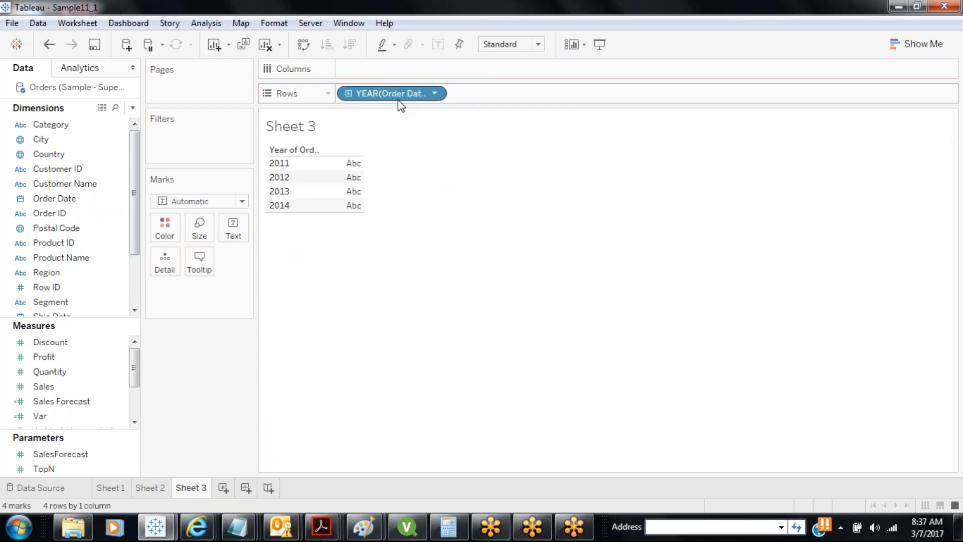
{"action": "left_click", "coordinate": [434, 95]}
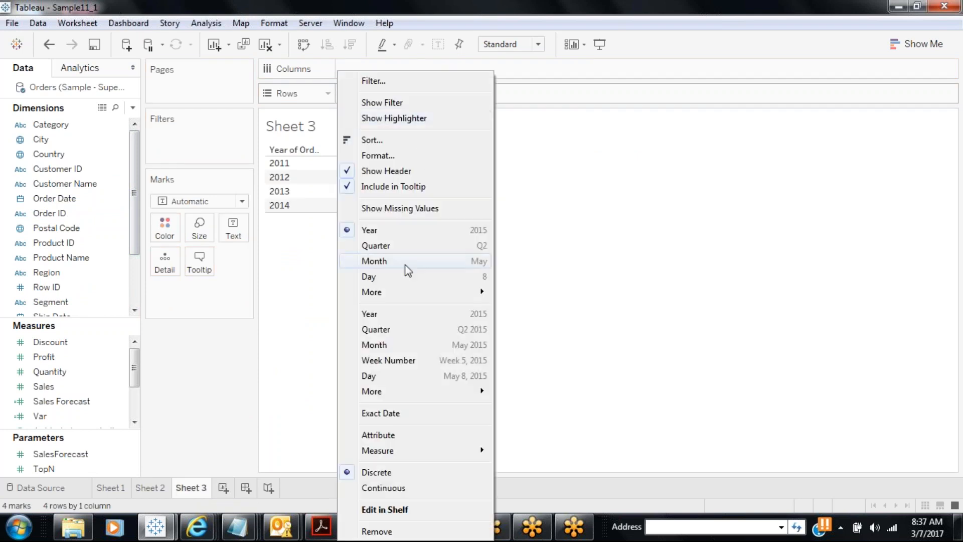
{"action": "left_click", "coordinate": [379, 345]}
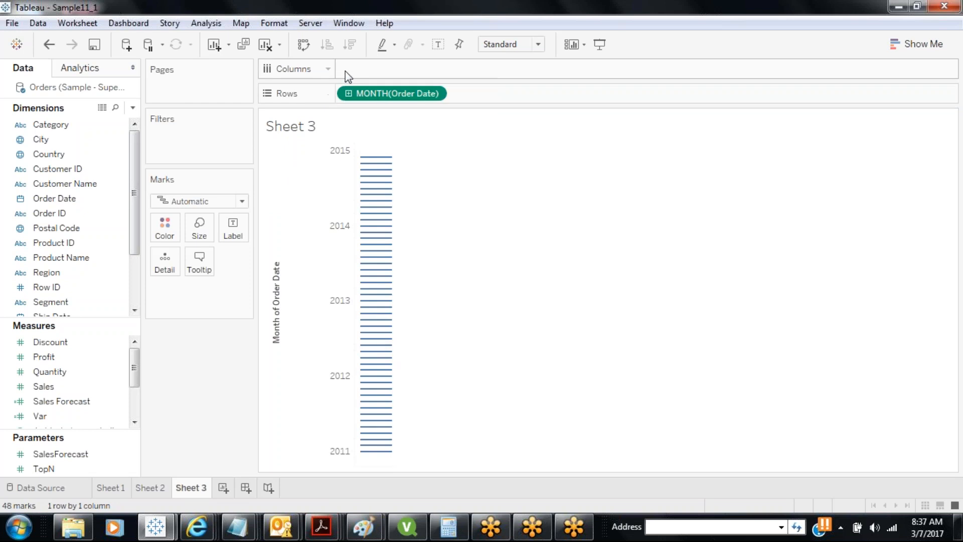
{"action": "left_click_drag", "start_coordinate": [373, 94], "coordinate": [377, 67]}
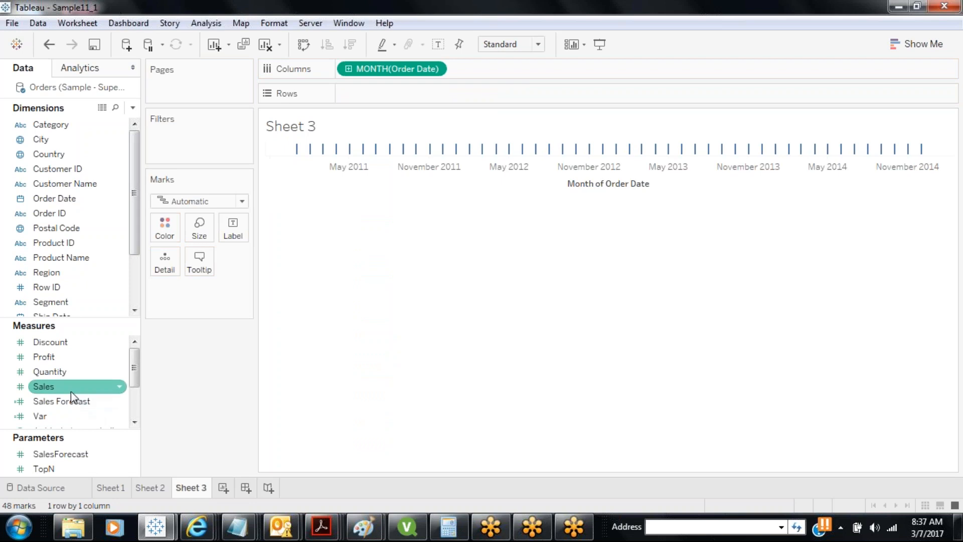
Chart labelled monthly Sales, with Sales Forecast as a second line chart below
{"action": "left_click_drag", "start_coordinate": [71, 389], "coordinate": [371, 94]}
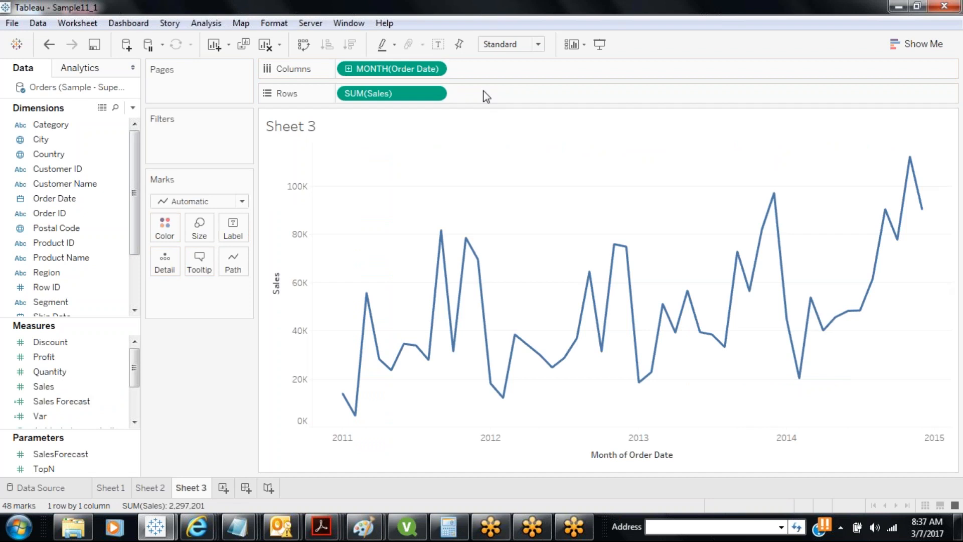
{"action": "left_click", "coordinate": [438, 46]}
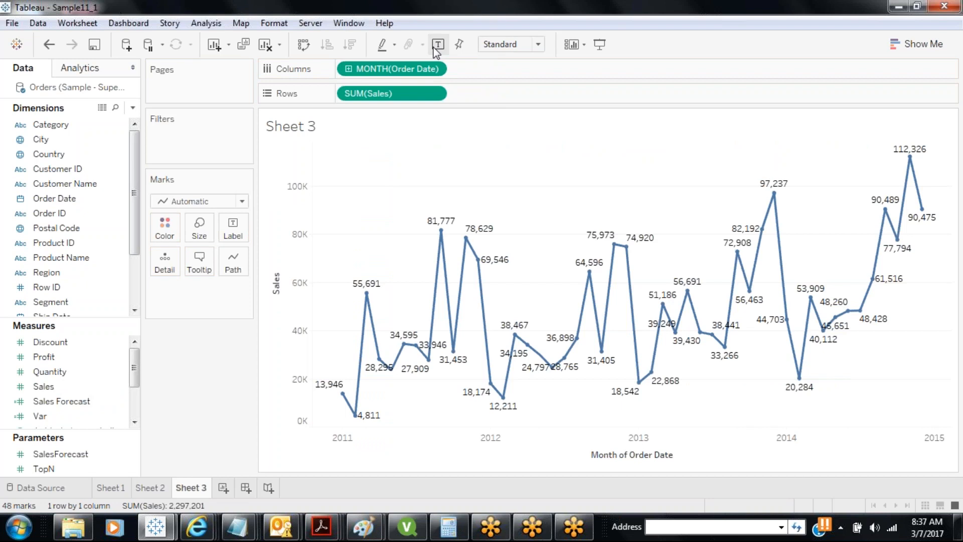
{"action": "left_click_drag", "start_coordinate": [61, 401], "coordinate": [543, 86]}
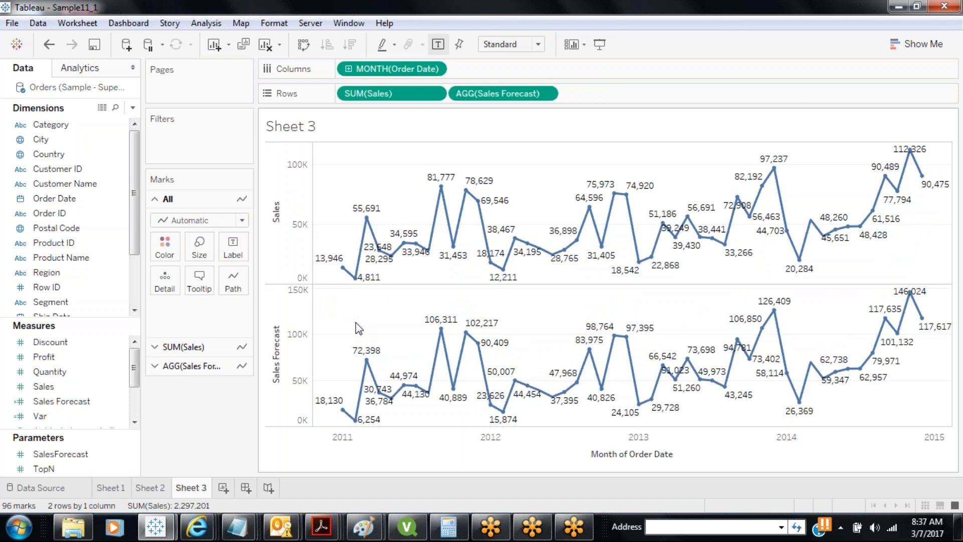
Check Sheet 2, return to Sheet 3, and show the SalesForecast parameter control
{"action": "left_click", "coordinate": [152, 485]}
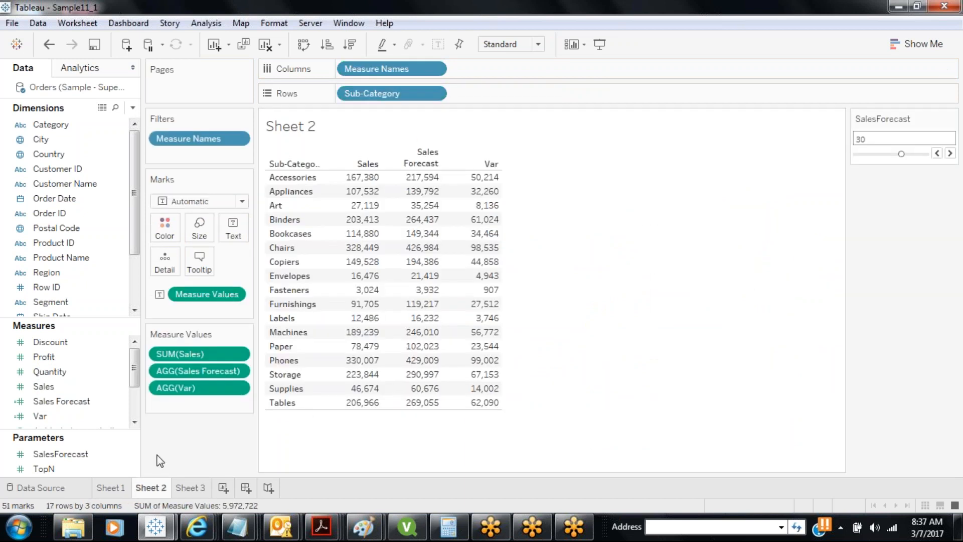
{"action": "left_click", "coordinate": [191, 487]}
{"action": "left_click", "coordinate": [51, 454]}
{"action": "right_click", "coordinate": [69, 457]}
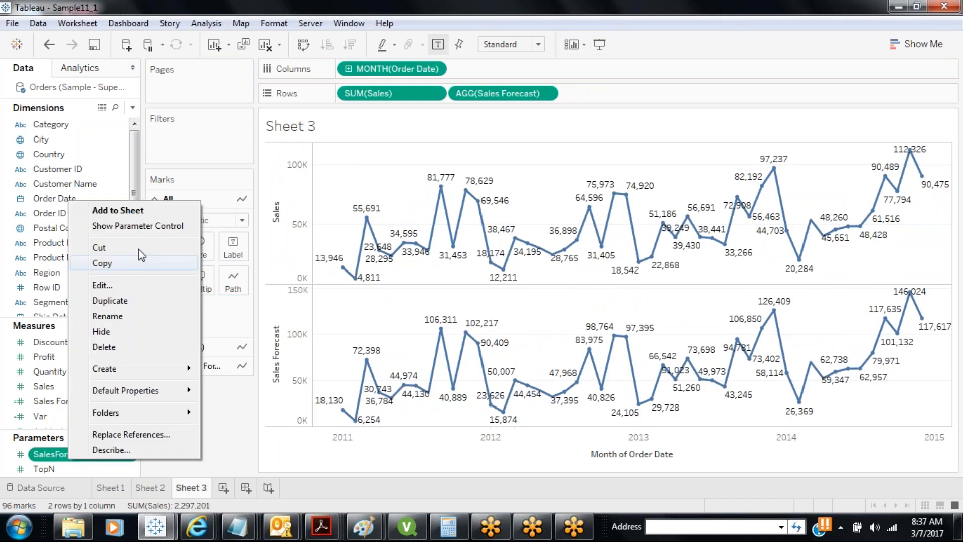
{"action": "left_click", "coordinate": [138, 227]}
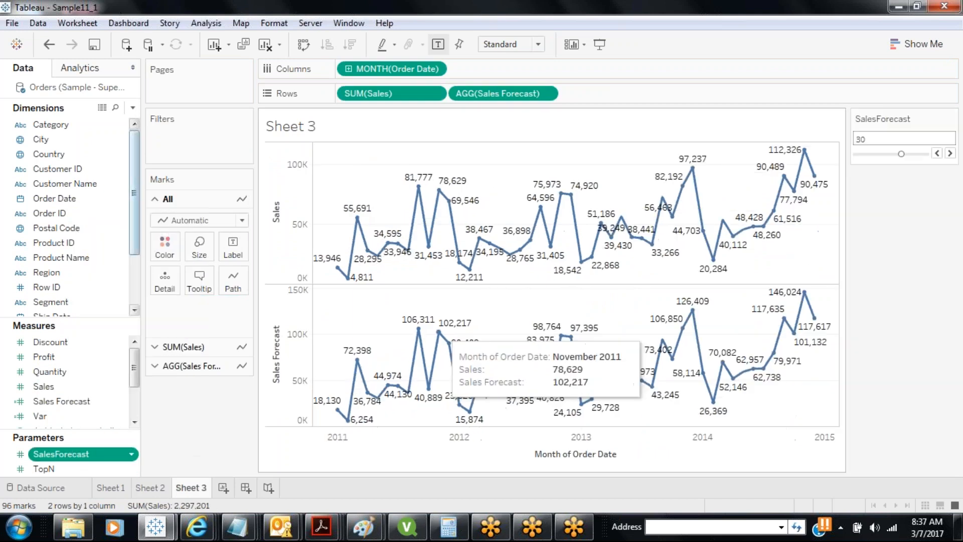
Lower SalesForecast from 30 to 0 so the forecast matches Sales
{"action": "left_click", "coordinate": [937, 153]}
{"action": "left_click", "coordinate": [937, 153]}
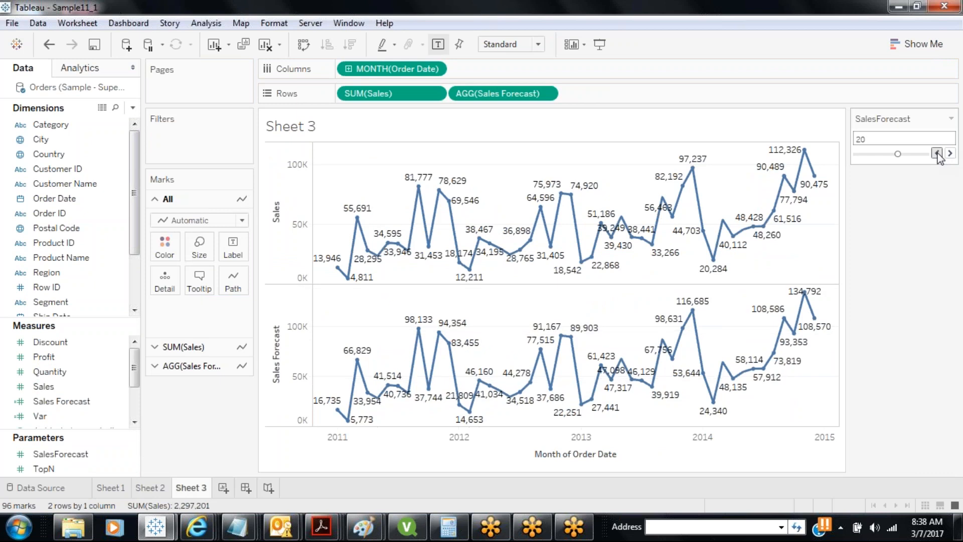
{"action": "left_click", "coordinate": [937, 153]}
{"action": "left_click", "coordinate": [936, 153]}
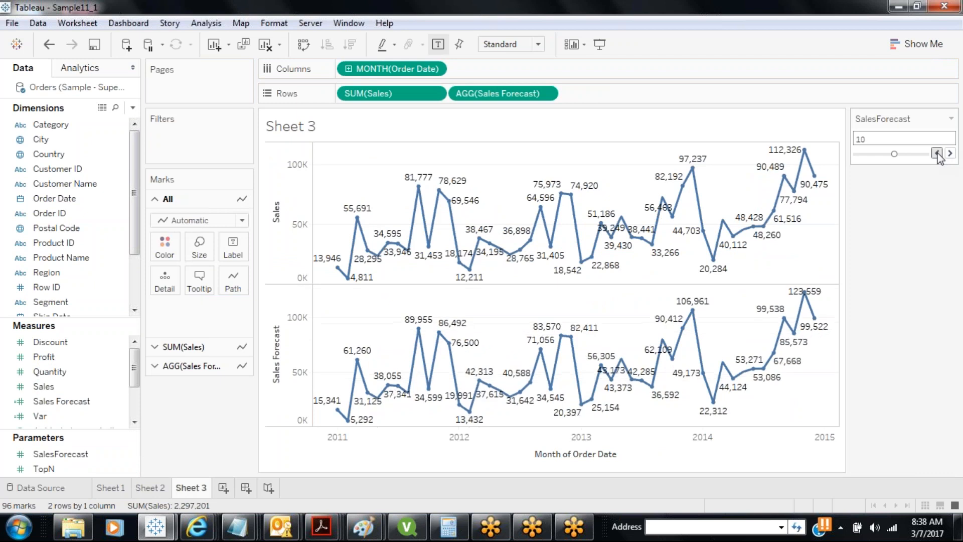
{"action": "left_click", "coordinate": [936, 153]}
{"action": "left_click", "coordinate": [936, 153]}
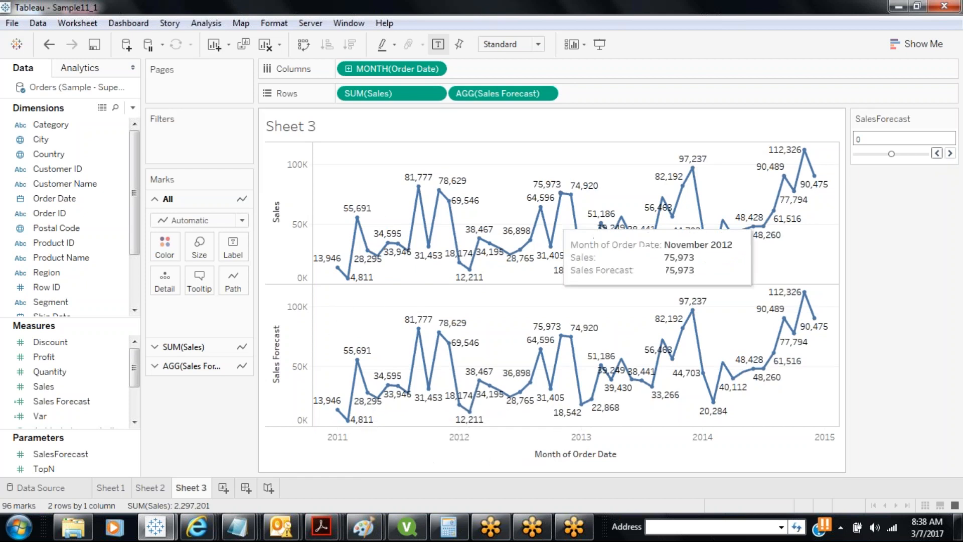
{"action": "left_click", "coordinate": [280, 366]}
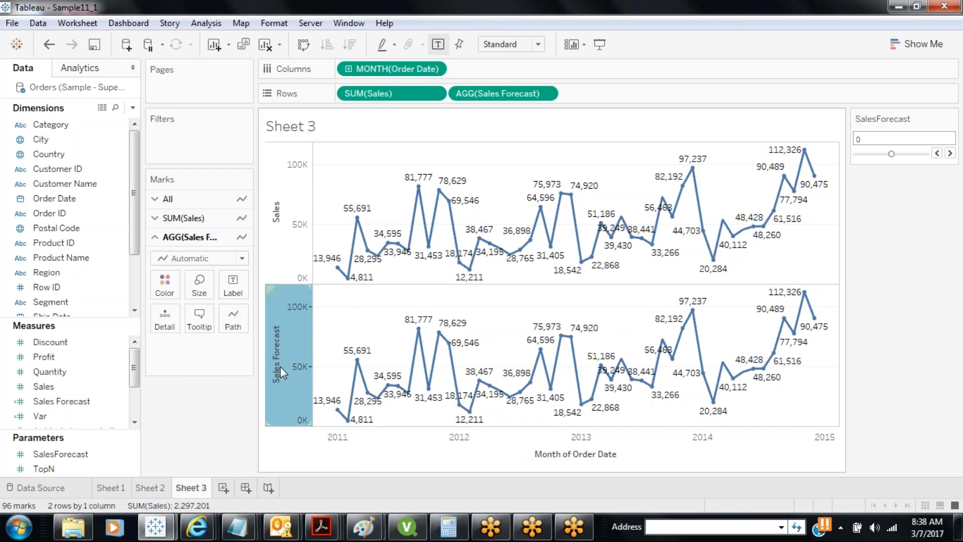
Make Sales Forecast a dual axis with Sales and synchronize the two axes
{"action": "right_click", "coordinate": [280, 366]}
{"action": "left_click", "coordinate": [323, 436]}
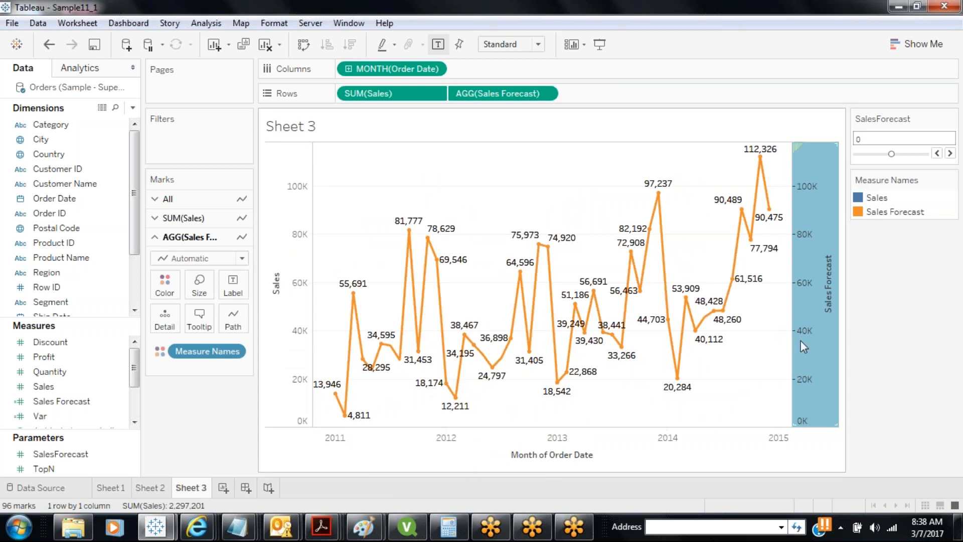
{"action": "right_click", "coordinate": [810, 249]}
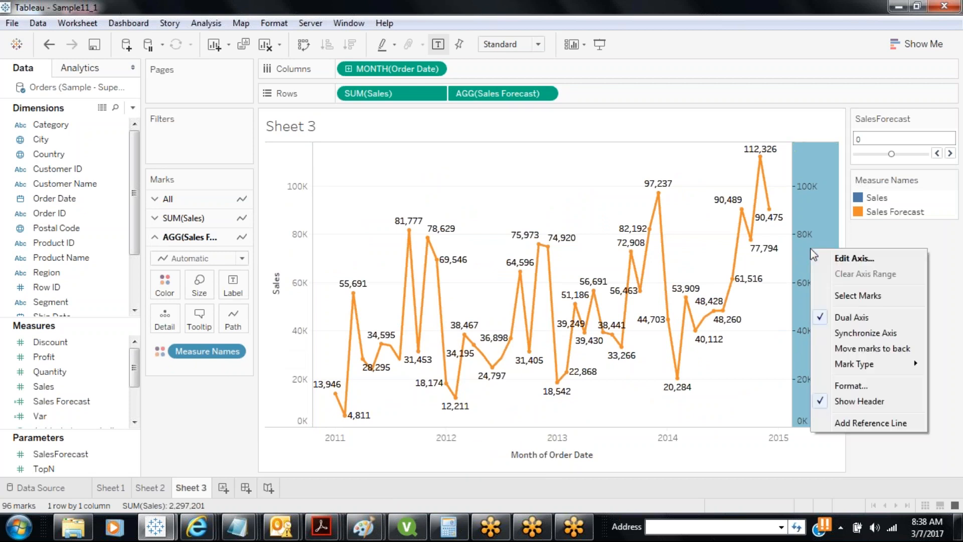
{"action": "left_click", "coordinate": [838, 334]}
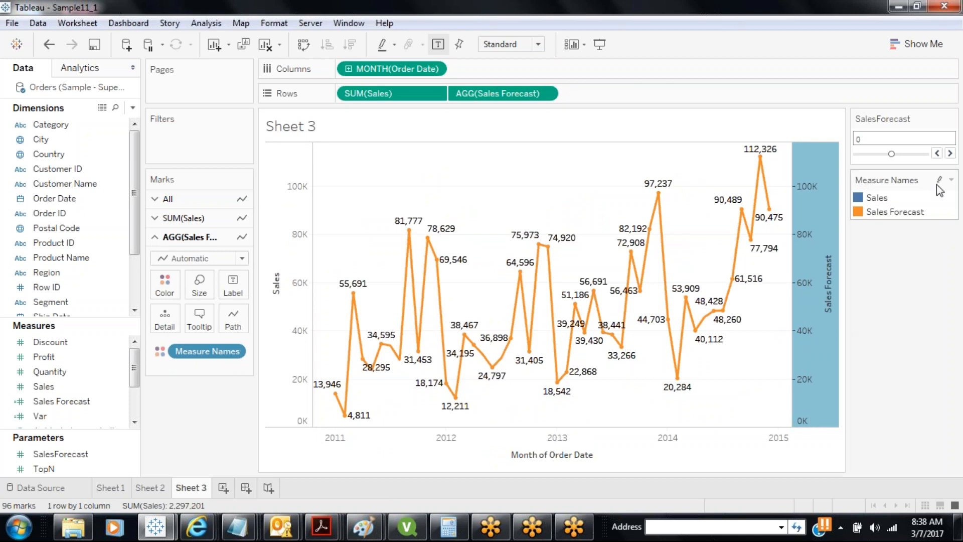
Step SalesForecast from 0 up to 50, lifting the forecast line above Sales
{"action": "left_click", "coordinate": [950, 153]}
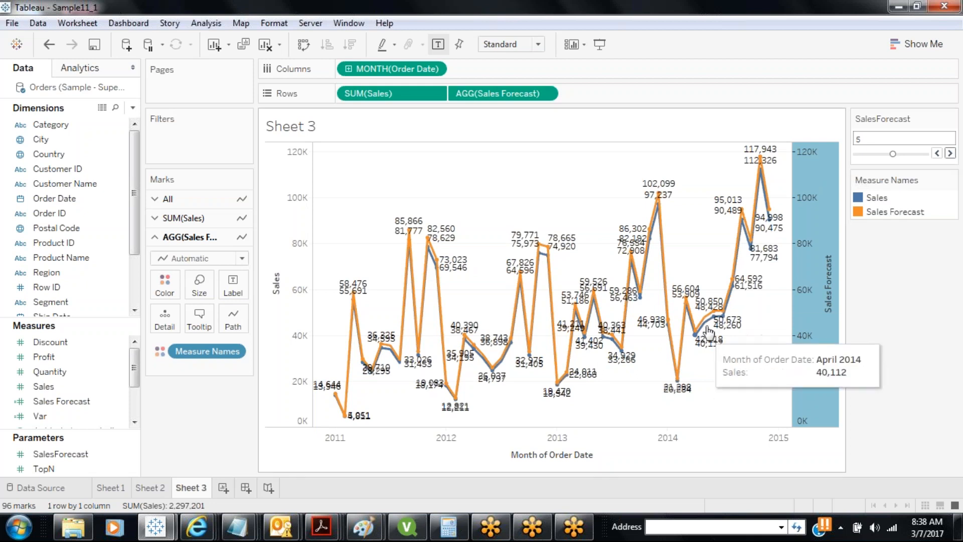
{"action": "left_click", "coordinate": [950, 154]}
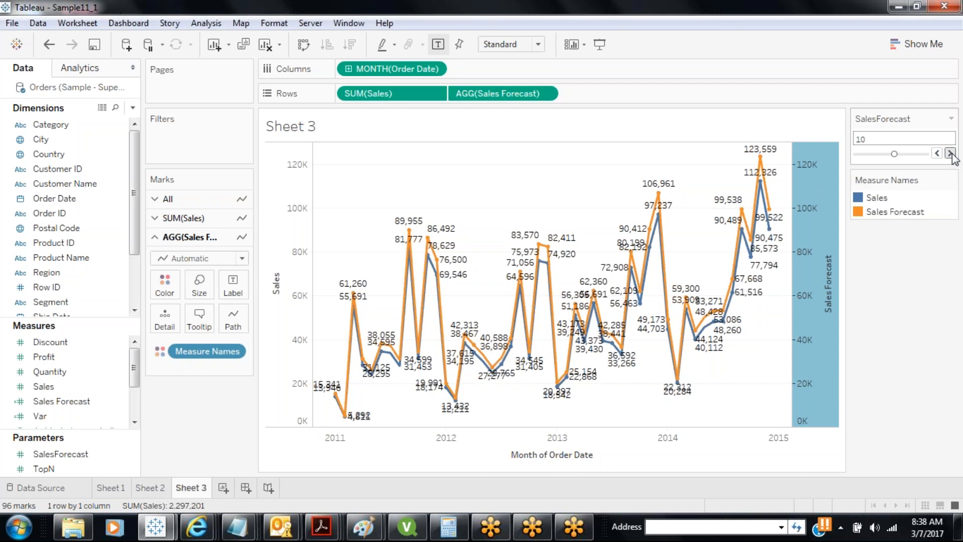
{"action": "left_click", "coordinate": [951, 154]}
{"action": "left_click", "coordinate": [950, 153]}
{"action": "left_click", "coordinate": [951, 154]}
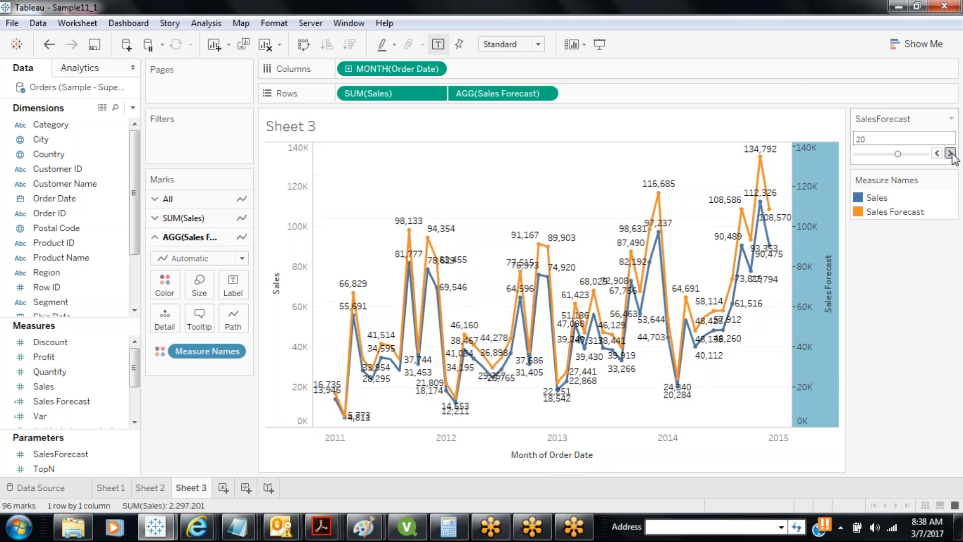
{"action": "left_click", "coordinate": [950, 153]}
{"action": "left_click", "coordinate": [950, 153]}
{"action": "left_click", "coordinate": [950, 153]}
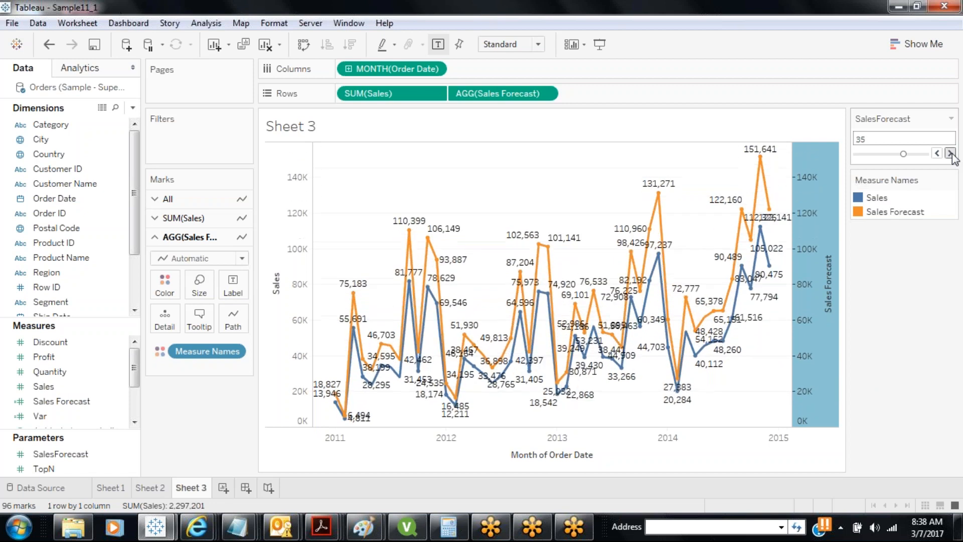
{"action": "left_click", "coordinate": [950, 154]}
{"action": "left_click", "coordinate": [950, 154]}
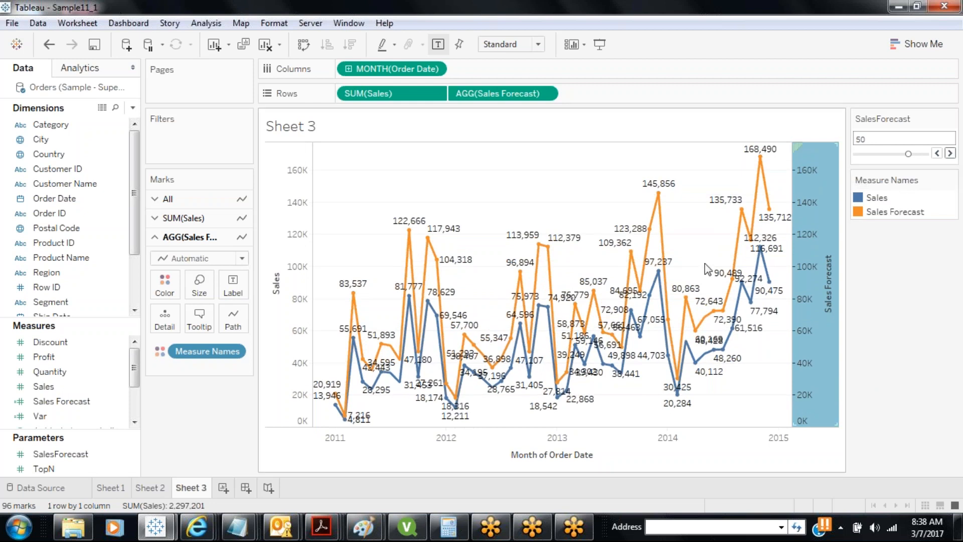
{"action": "mouse_move", "coordinate": [336, 405]}
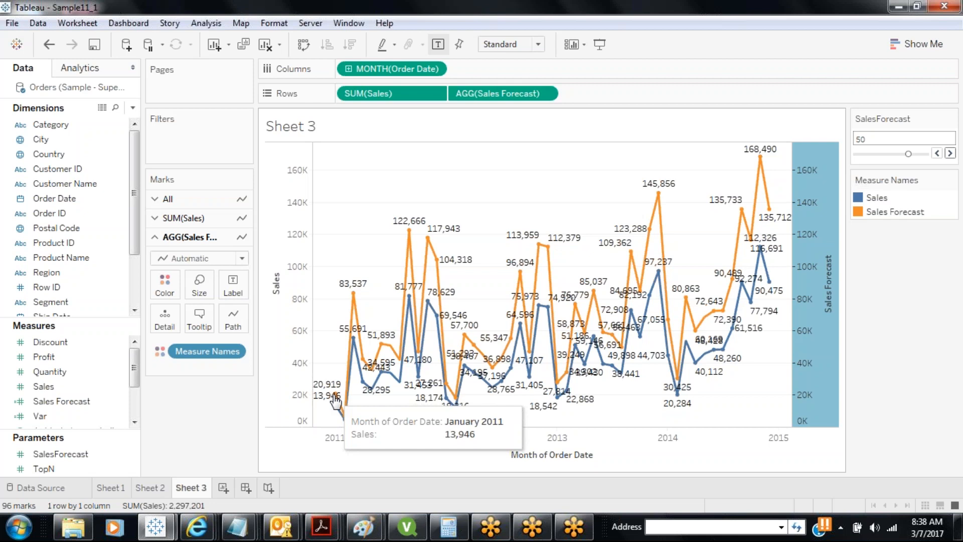
Turn off the chart's mark labels, save the workbook, and start new Sheet 4
{"action": "left_click", "coordinate": [438, 45]}
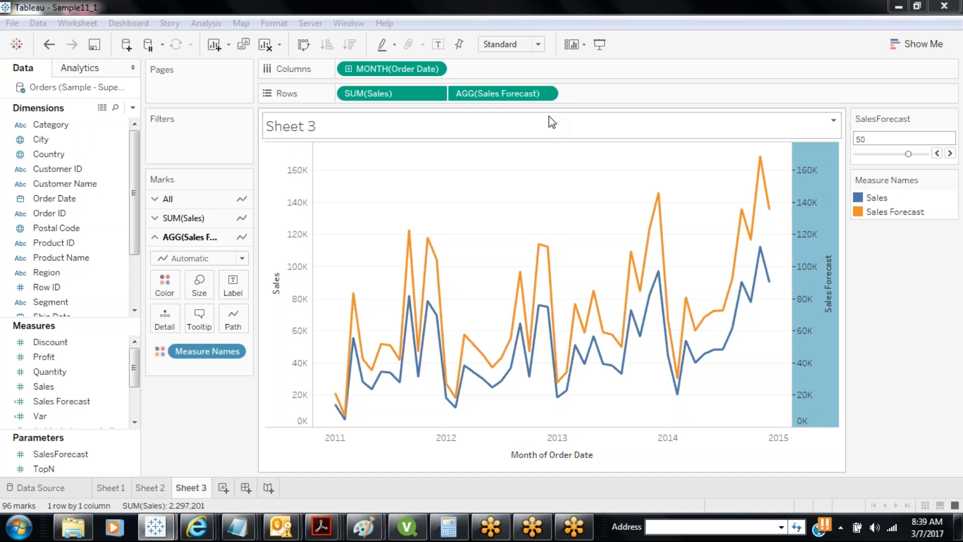
{"action": "left_click", "coordinate": [98, 51]}
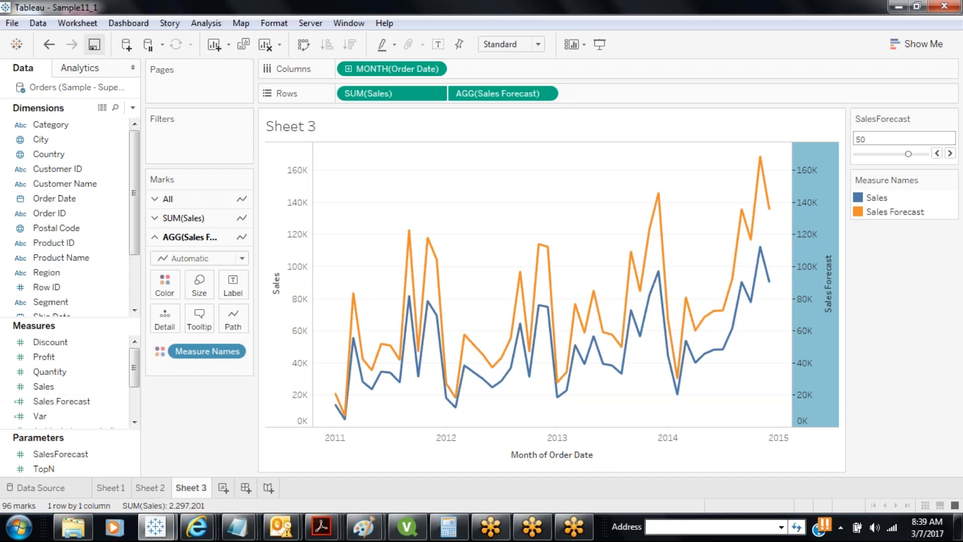
{"action": "left_click", "coordinate": [223, 487]}
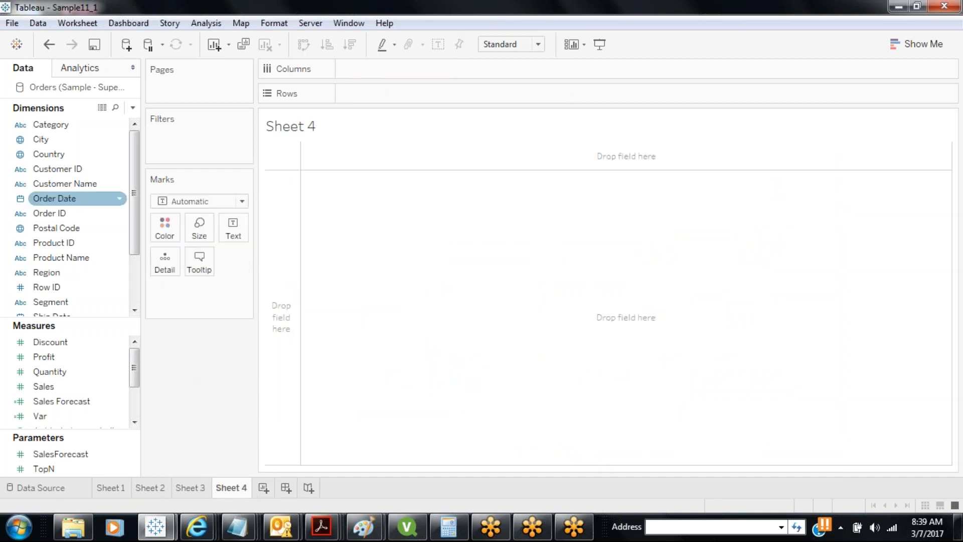
Chart Customer Name by Sales as labelled bars sorted descending, with Profit bars beside
{"action": "left_click_drag", "start_coordinate": [92, 186], "coordinate": [387, 94]}
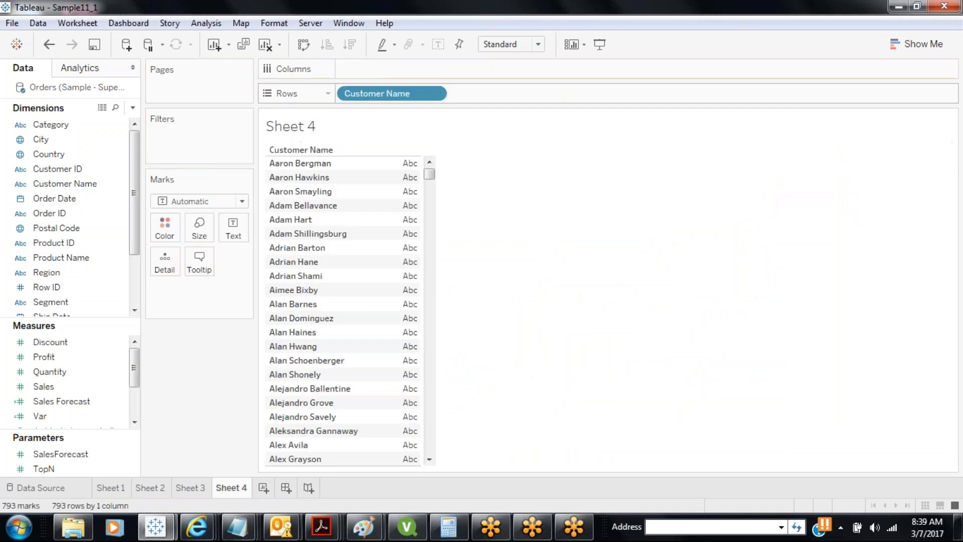
{"action": "left_click_drag", "start_coordinate": [45, 386], "coordinate": [385, 74]}
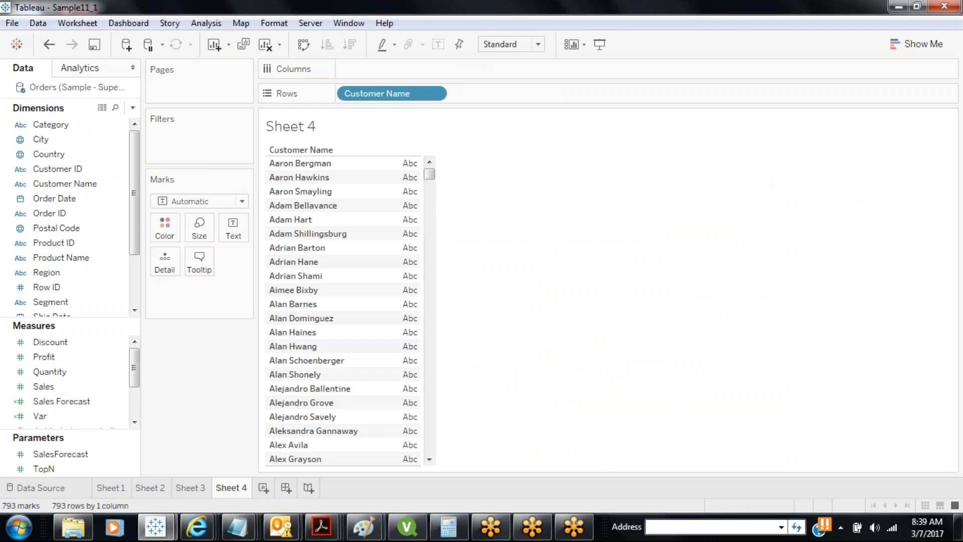
{"action": "left_click", "coordinate": [60, 385]}
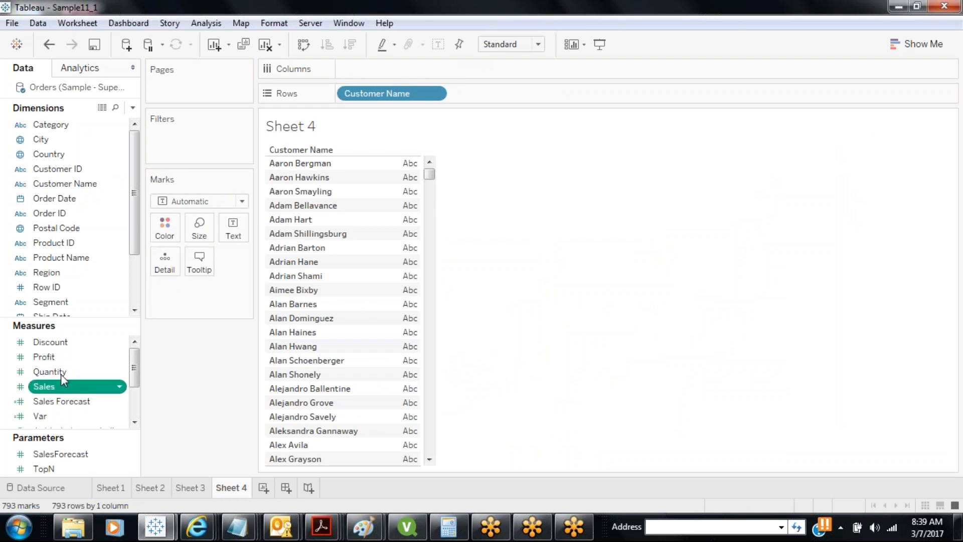
{"action": "left_click_drag", "start_coordinate": [61, 375], "coordinate": [367, 71]}
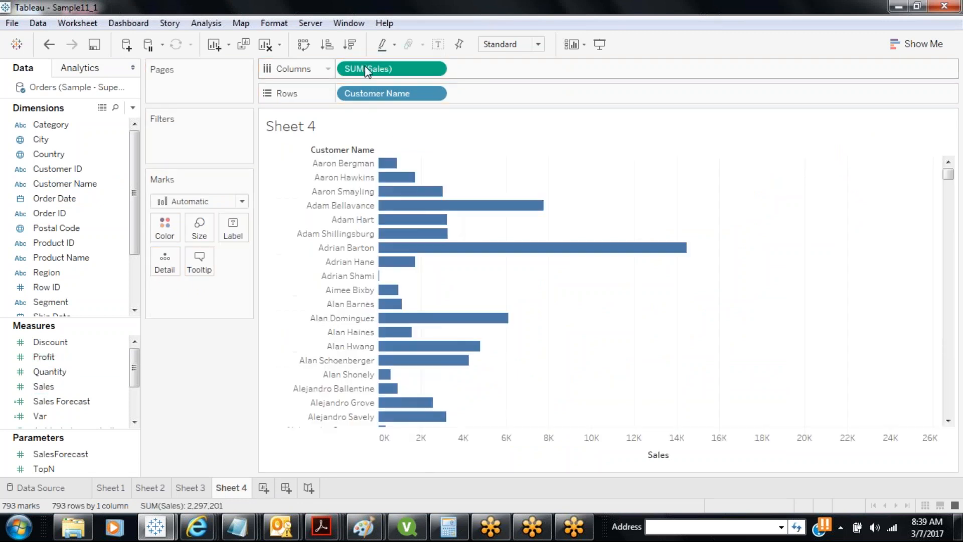
{"action": "left_click", "coordinate": [350, 44]}
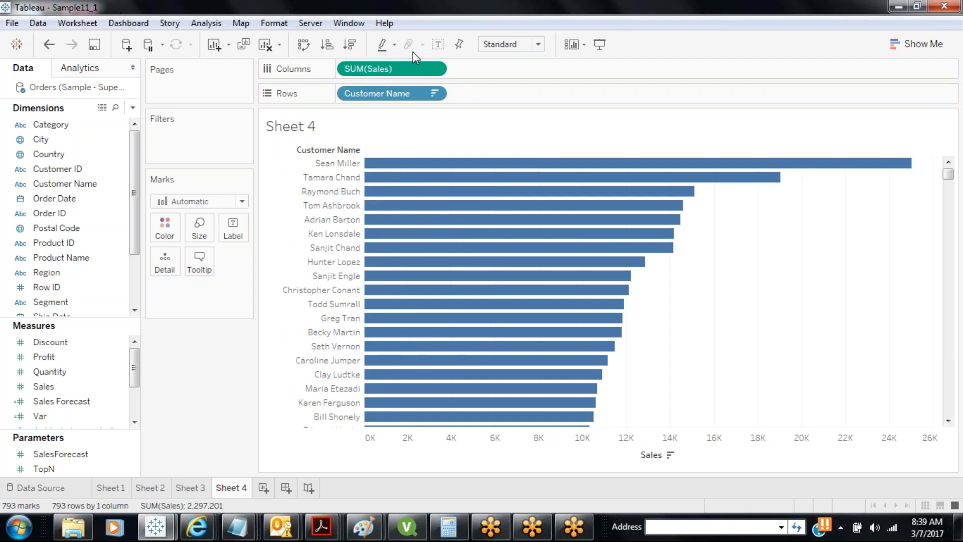
{"action": "left_click", "coordinate": [438, 44]}
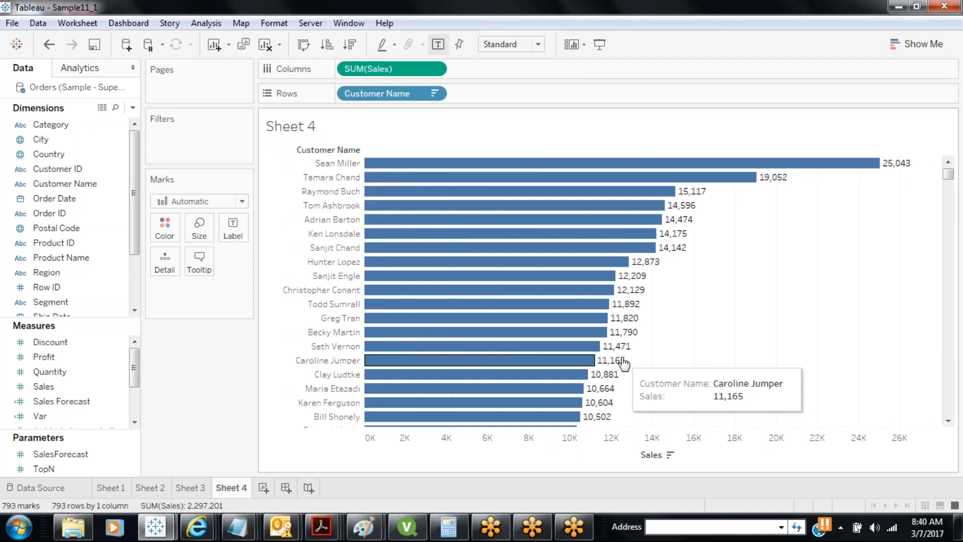
{"action": "left_click_drag", "start_coordinate": [44, 357], "coordinate": [502, 69]}
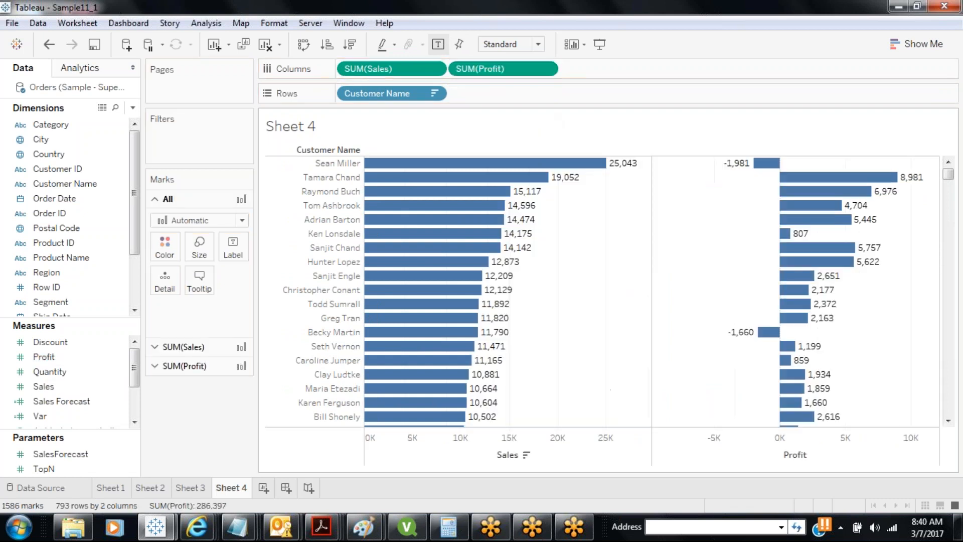
Compare sorting customers by Profit and by Sales, then remove the Profit bars
{"action": "left_click", "coordinate": [815, 455]}
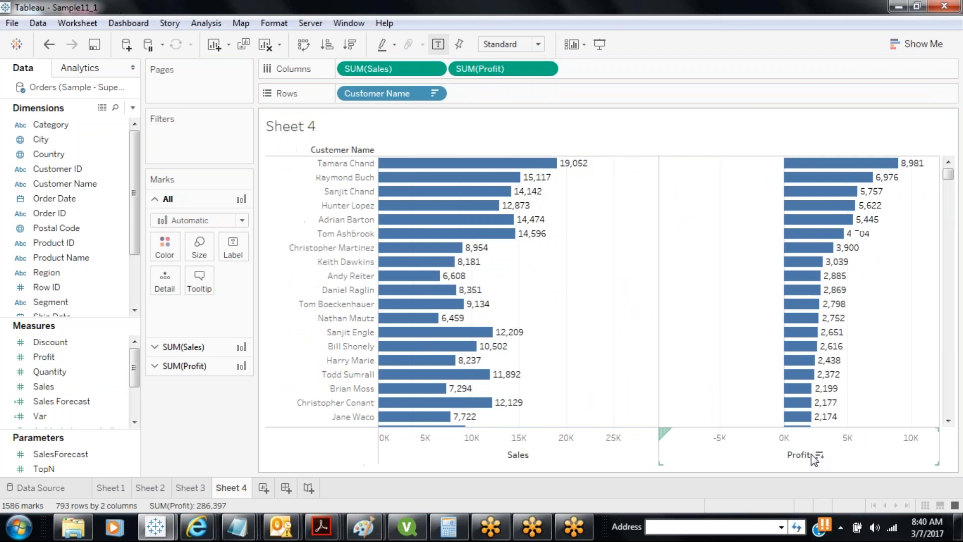
{"action": "mouse_move", "coordinate": [887, 168]}
{"action": "left_click", "coordinate": [538, 456]}
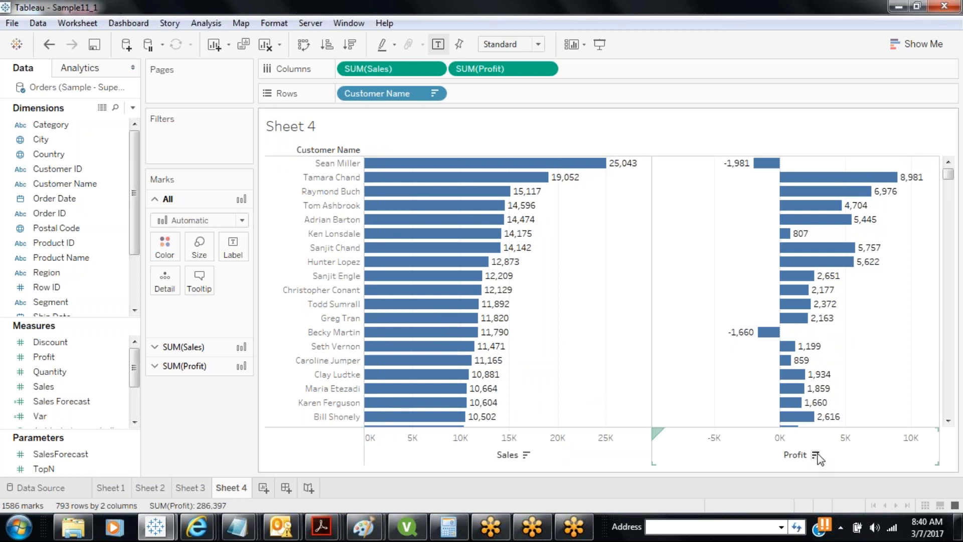
{"action": "left_click", "coordinate": [819, 455]}
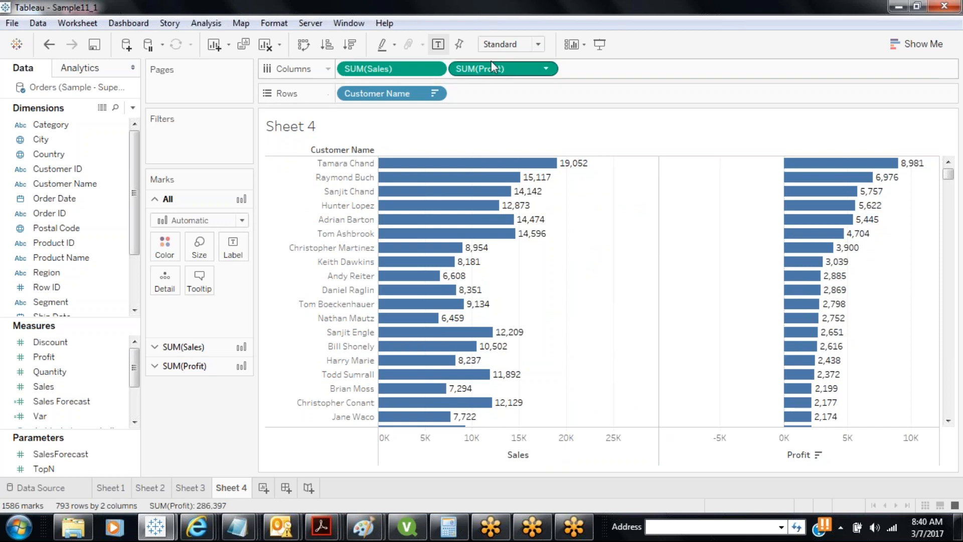
{"action": "left_click_drag", "start_coordinate": [490, 67], "coordinate": [222, 402]}
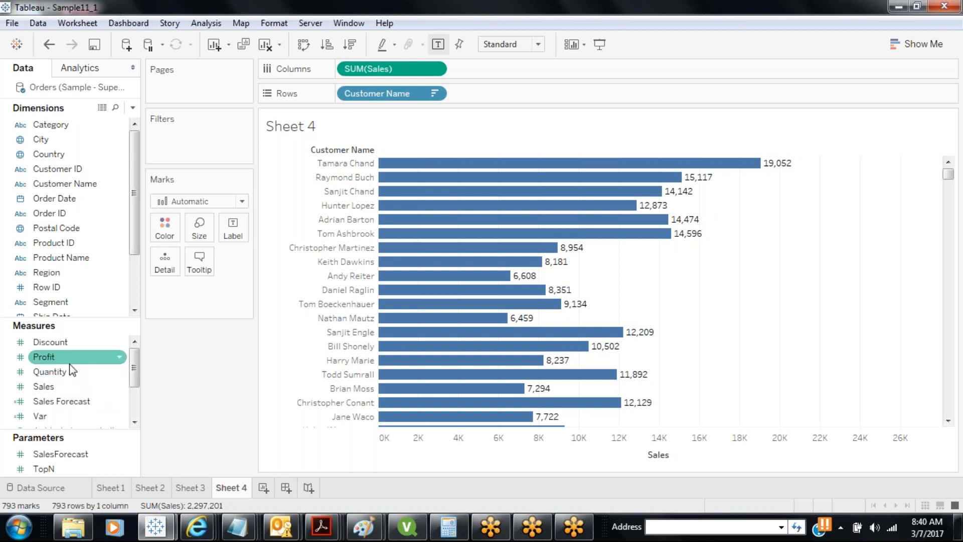
Re-add Profit, cycle its sort, sort by Sales descending, and drop Profit again
{"action": "left_click_drag", "start_coordinate": [116, 357], "coordinate": [531, 71]}
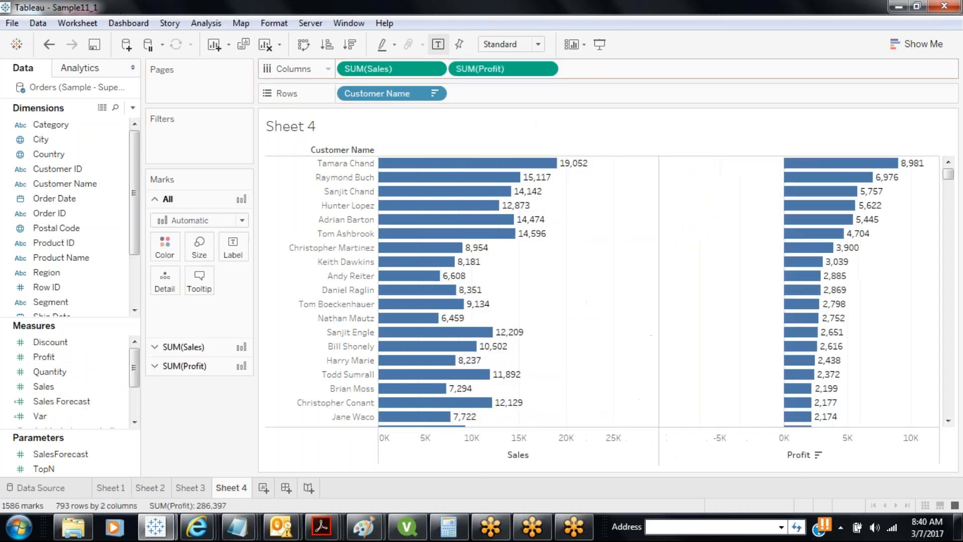
{"action": "left_click", "coordinate": [818, 457]}
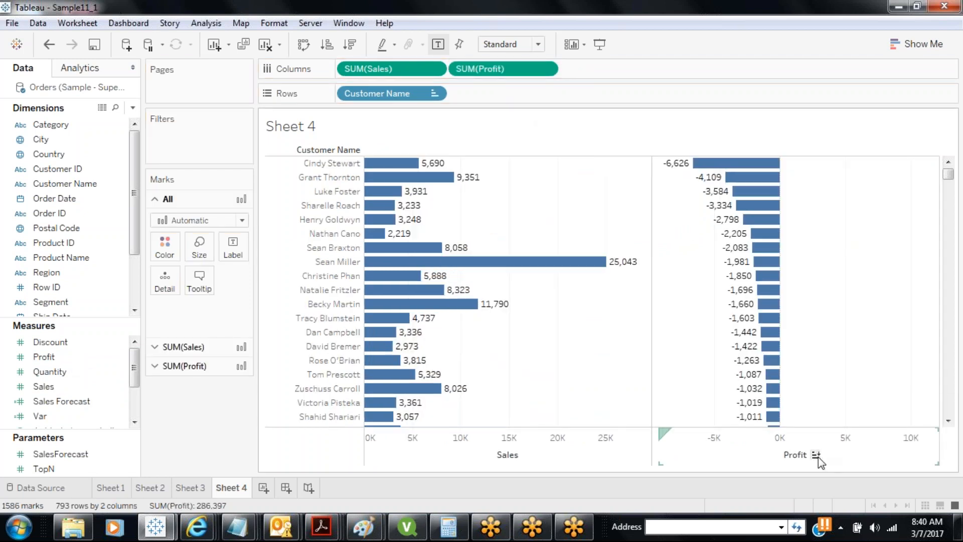
{"action": "left_click", "coordinate": [818, 457]}
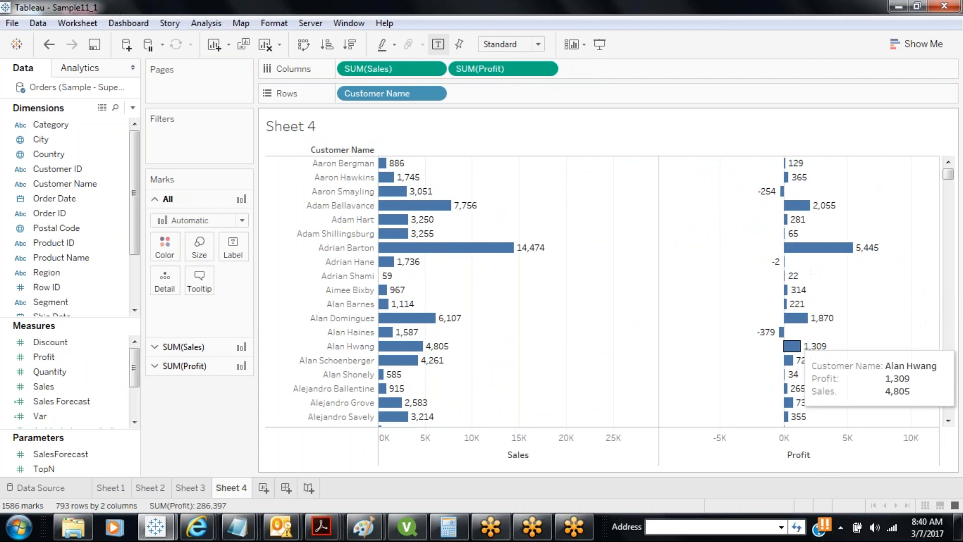
{"action": "left_click", "coordinate": [818, 456]}
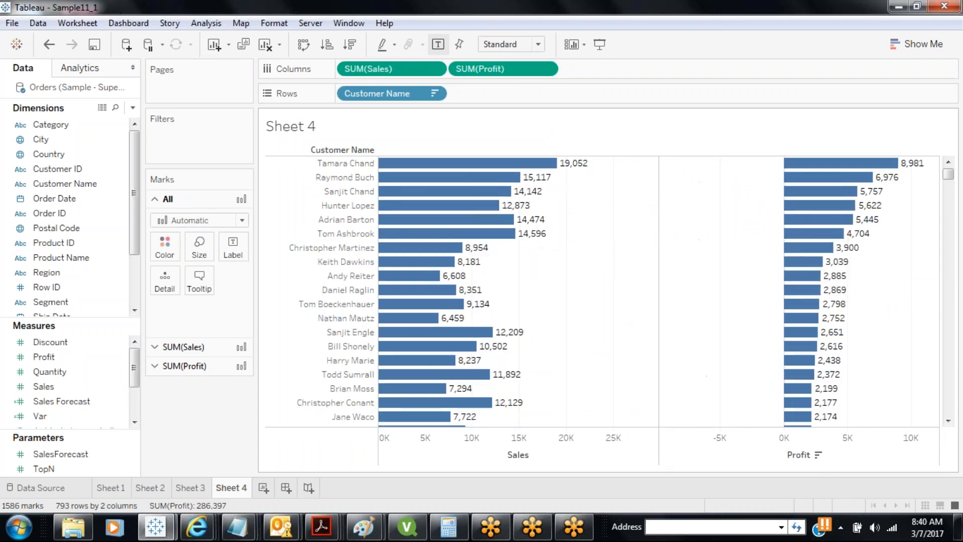
{"action": "left_click", "coordinate": [538, 454]}
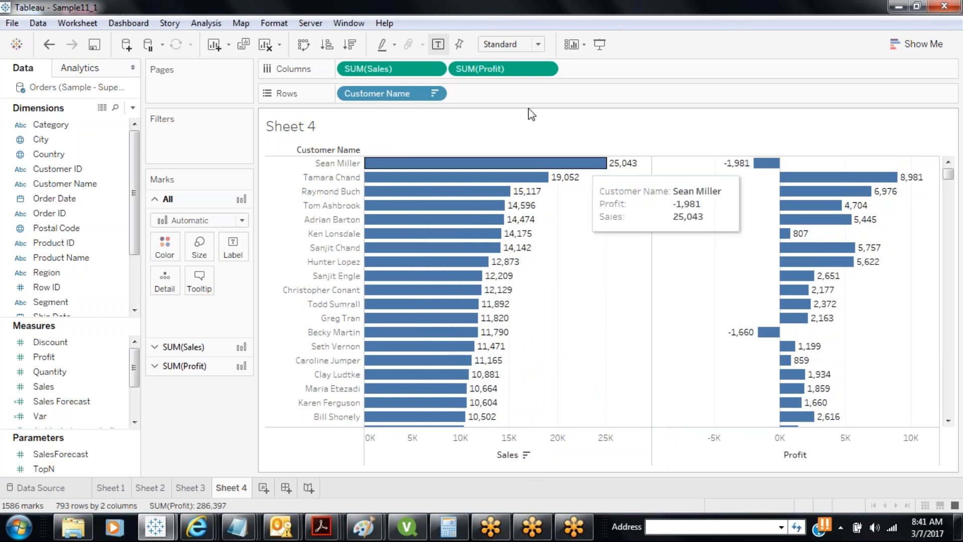
{"action": "left_click_drag", "start_coordinate": [501, 69], "coordinate": [168, 441]}
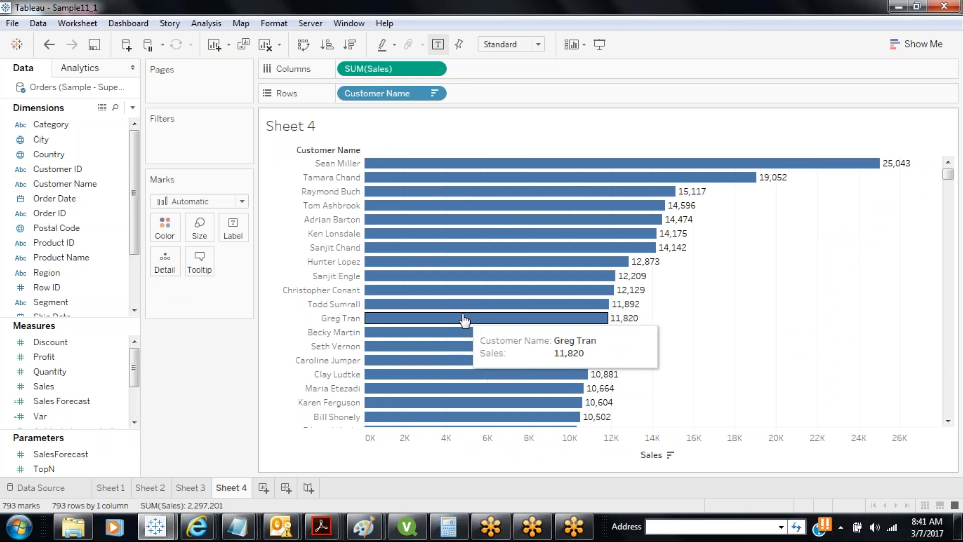
Create a parameter named Sort with String data type and List allowable values
{"action": "left_click", "coordinate": [133, 108]}
{"action": "left_click", "coordinate": [101, 137]}
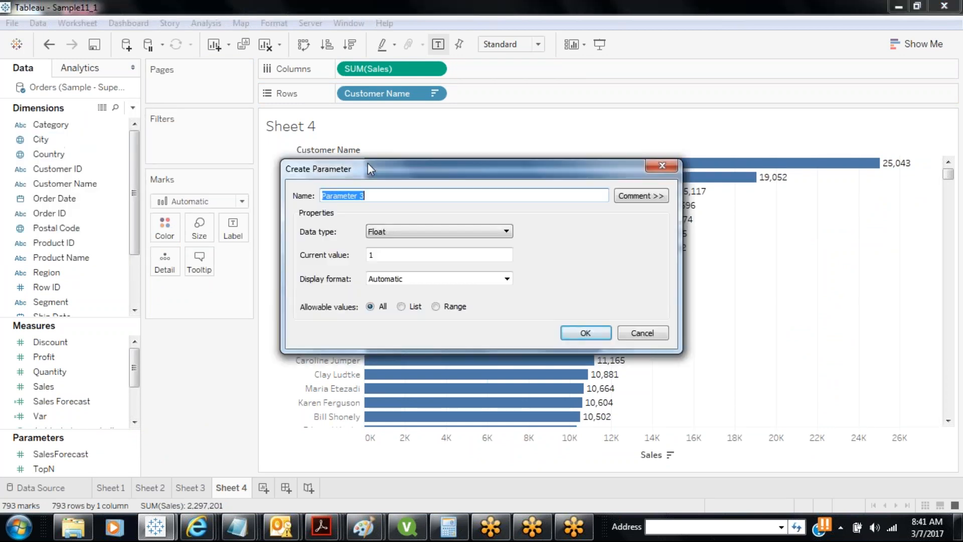
{"action": "type", "text": "Sort"}
{"action": "left_click", "coordinate": [398, 230]}
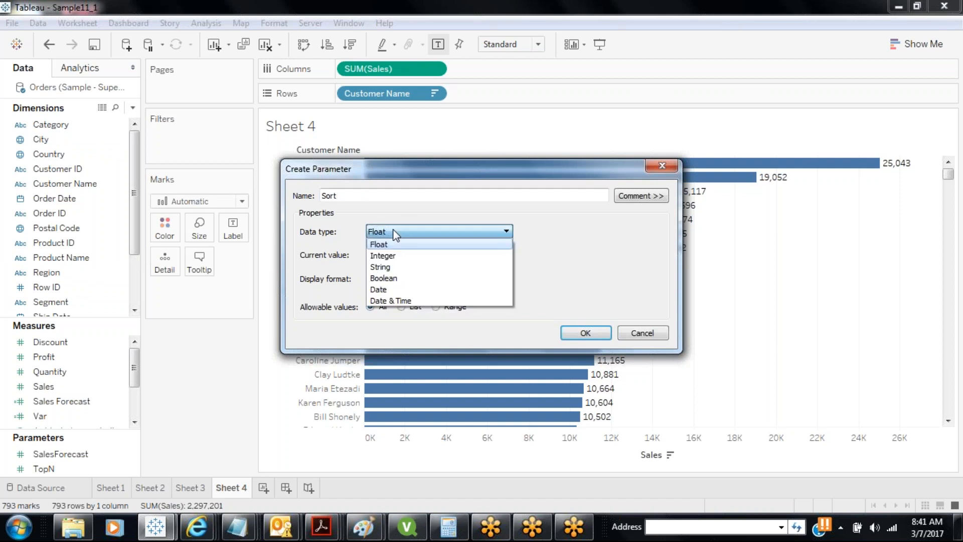
{"action": "left_click", "coordinate": [387, 267]}
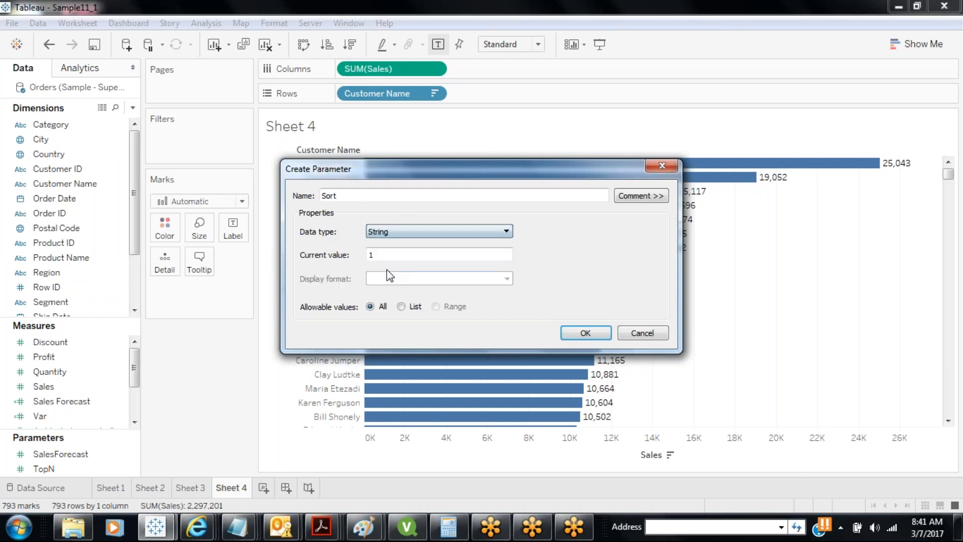
{"action": "left_click", "coordinate": [402, 306]}
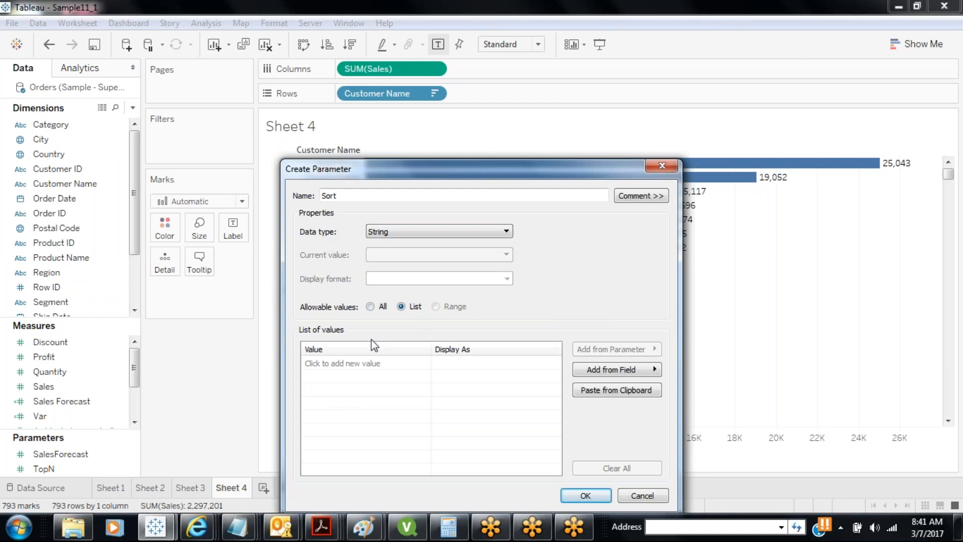
Add Sales and Profit as the Sort parameter's list values and confirm
{"action": "left_click", "coordinate": [359, 362]}
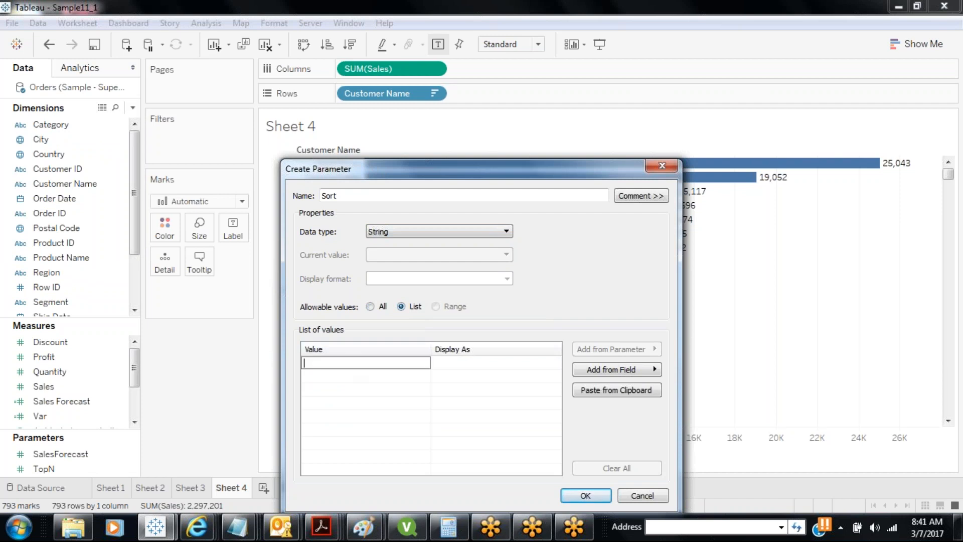
{"action": "type", "text": "Sales"}
{"action": "key", "text": "Tab"}
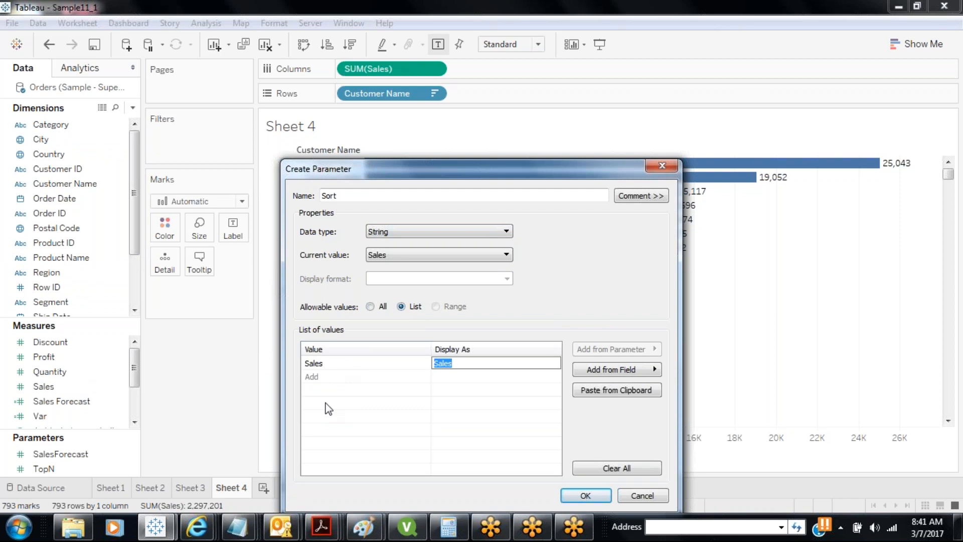
{"action": "left_click", "coordinate": [333, 375]}
{"action": "type", "text": "Pr"}
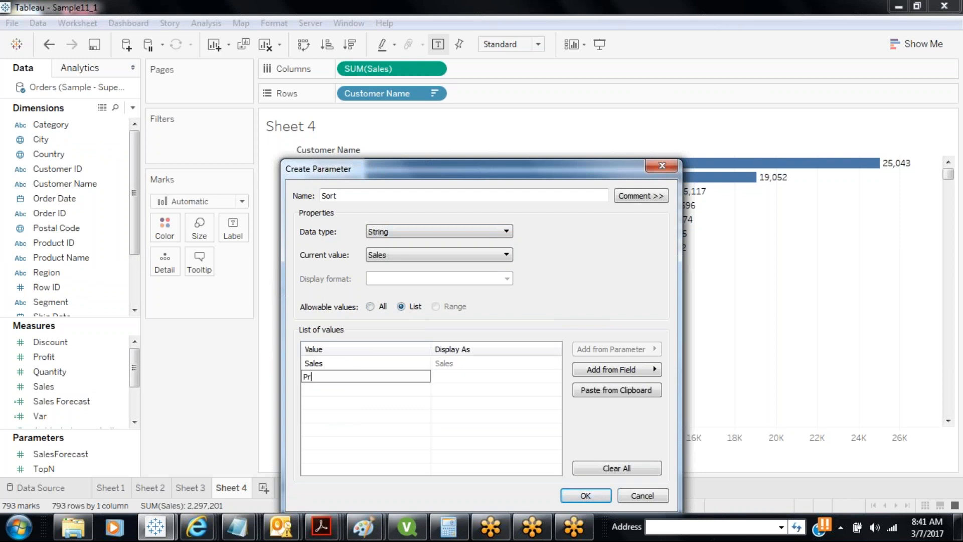
{"action": "type", "text": "ofit"}
{"action": "left_click", "coordinate": [333, 404]}
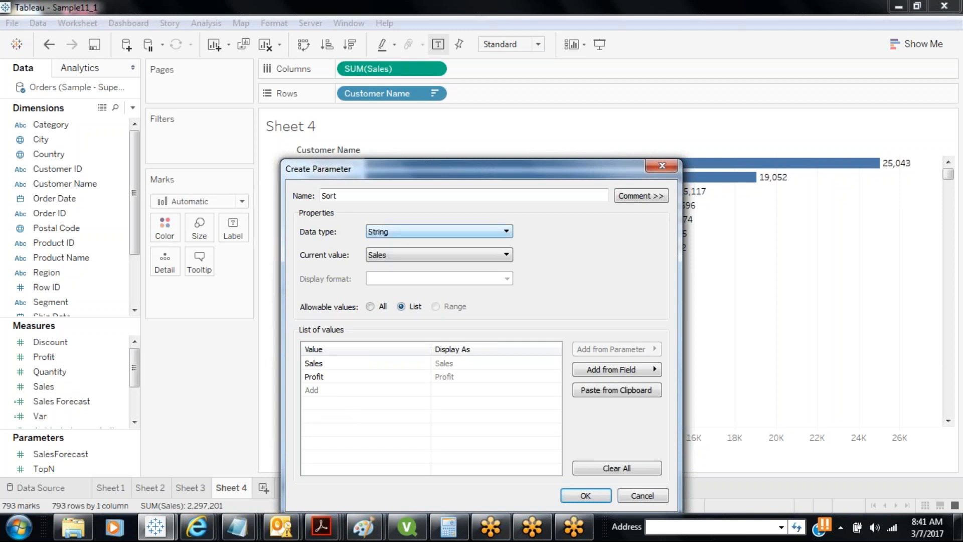
{"action": "left_click", "coordinate": [582, 494]}
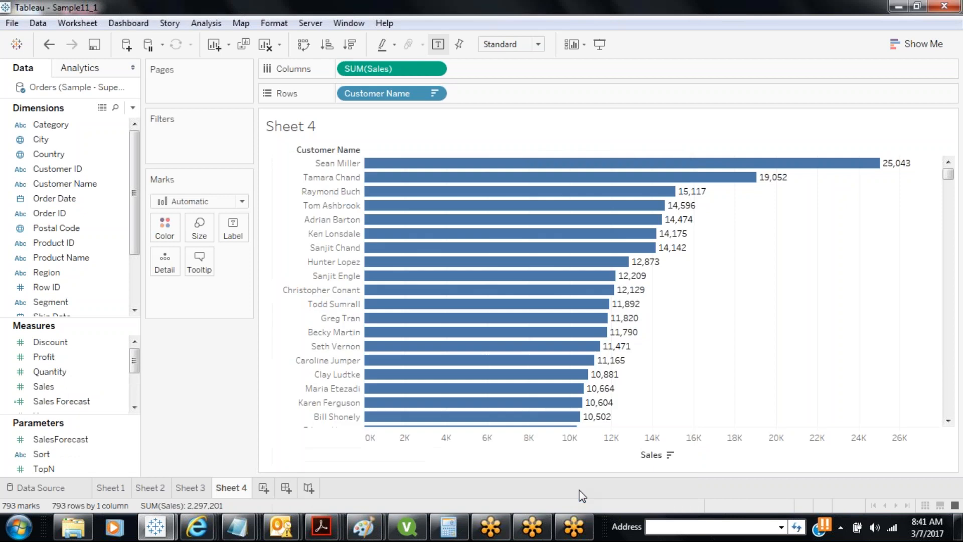
Show the Sort parameter control beside the chart and set it to Profit
{"action": "right_click", "coordinate": [67, 458]}
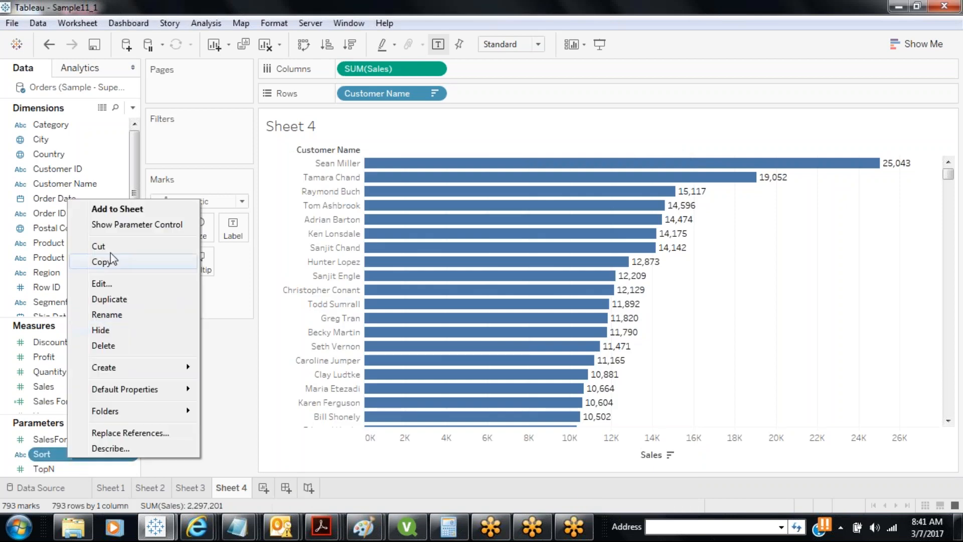
{"action": "left_click", "coordinate": [121, 225]}
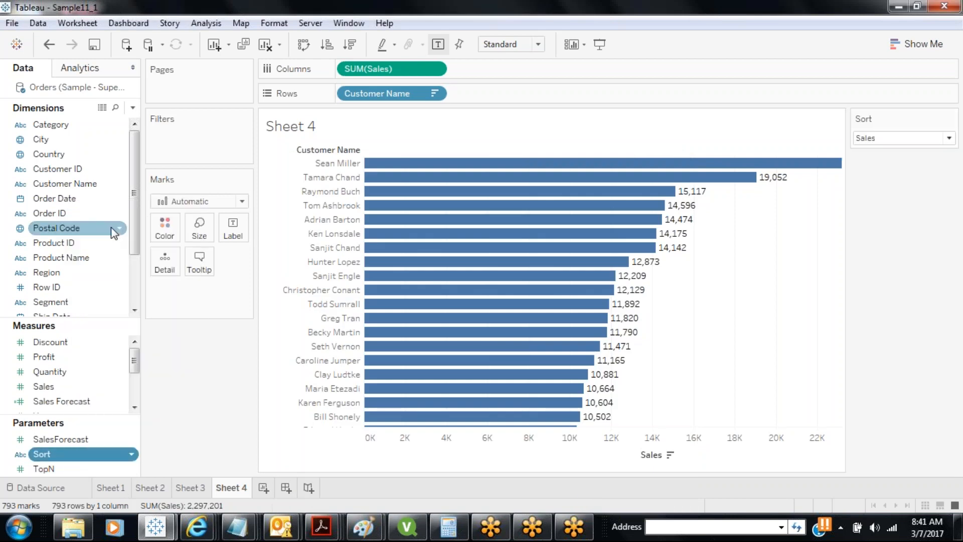
{"action": "left_click", "coordinate": [896, 147]}
{"action": "left_click", "coordinate": [882, 156]}
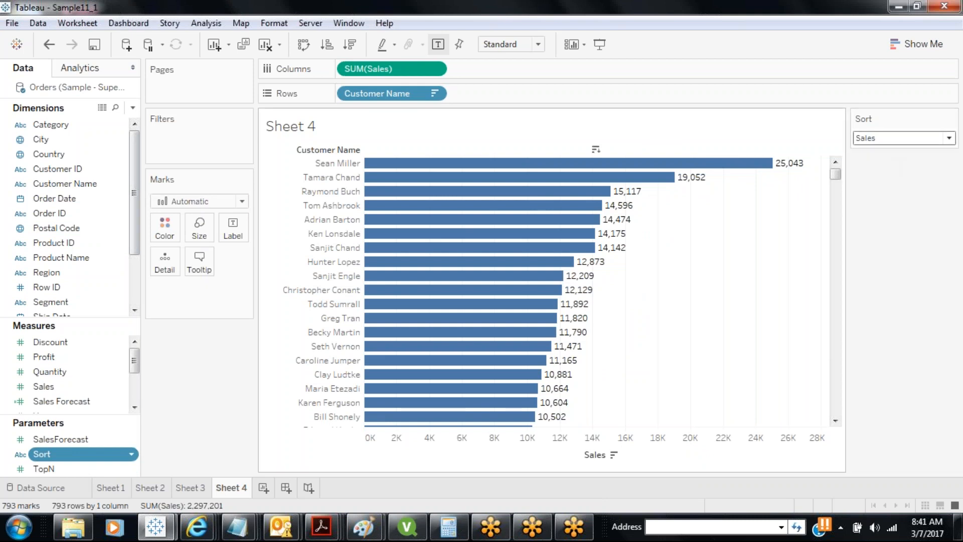
{"action": "left_click", "coordinate": [884, 138]}
{"action": "left_click", "coordinate": [877, 167]}
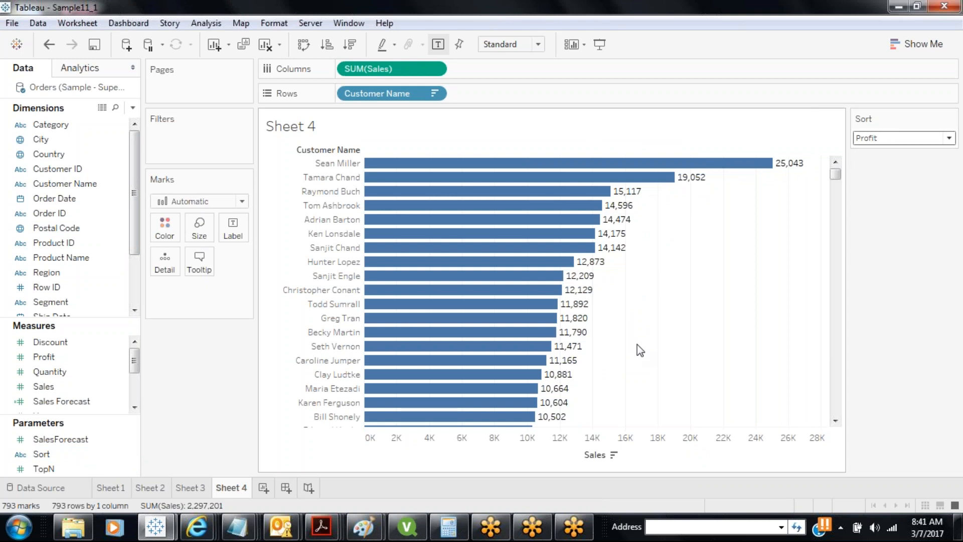
Confirm the Customer Name sort stays descending by Sales
{"action": "left_click", "coordinate": [434, 94]}
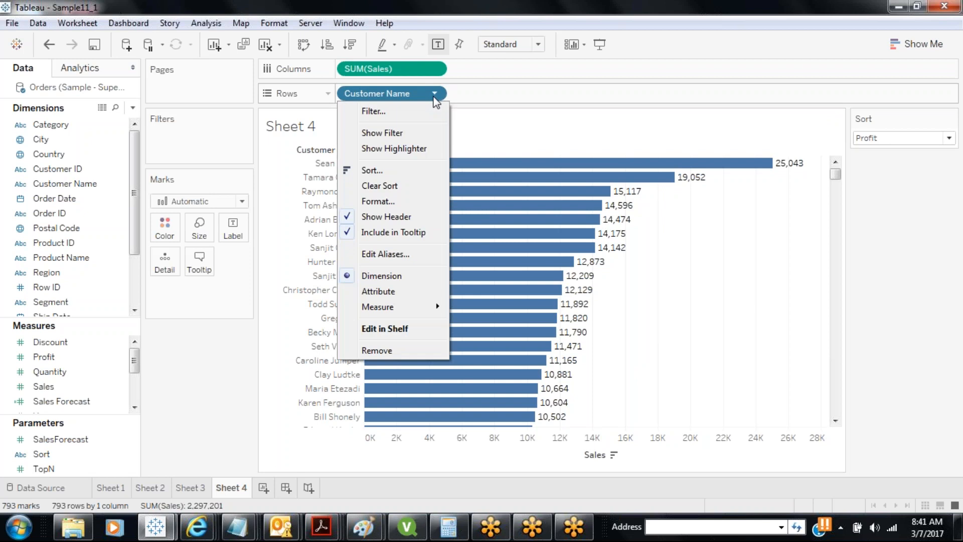
{"action": "left_click", "coordinate": [394, 171]}
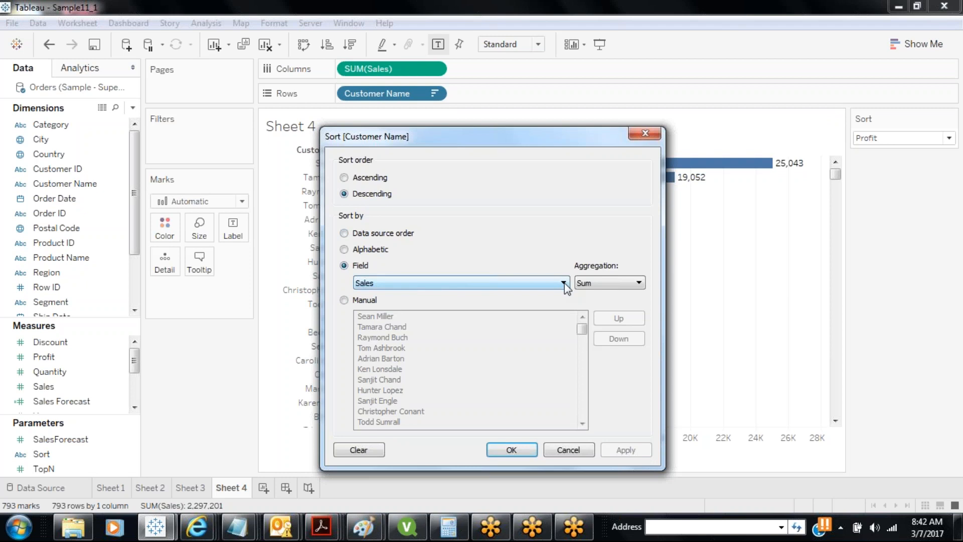
{"action": "left_click", "coordinate": [508, 449]}
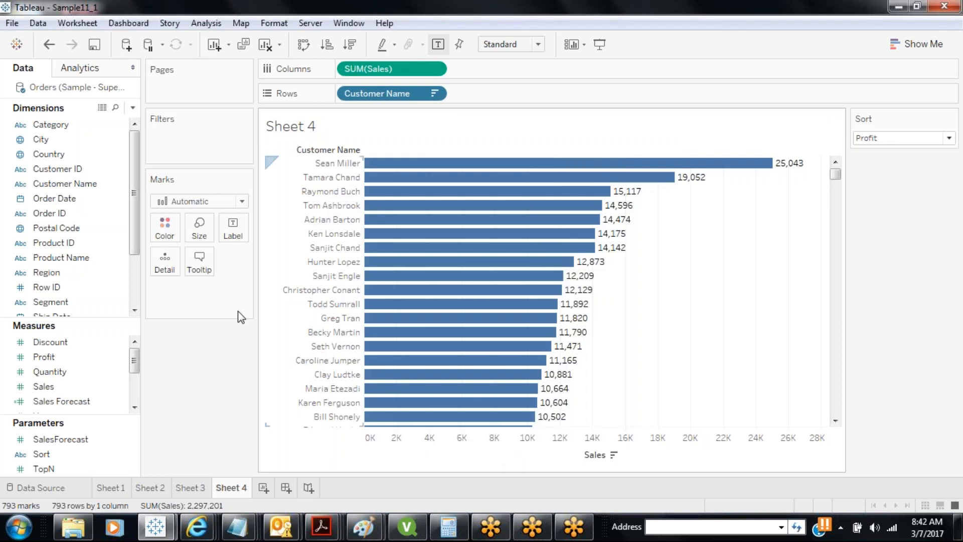
{"action": "left_click", "coordinate": [133, 108]}
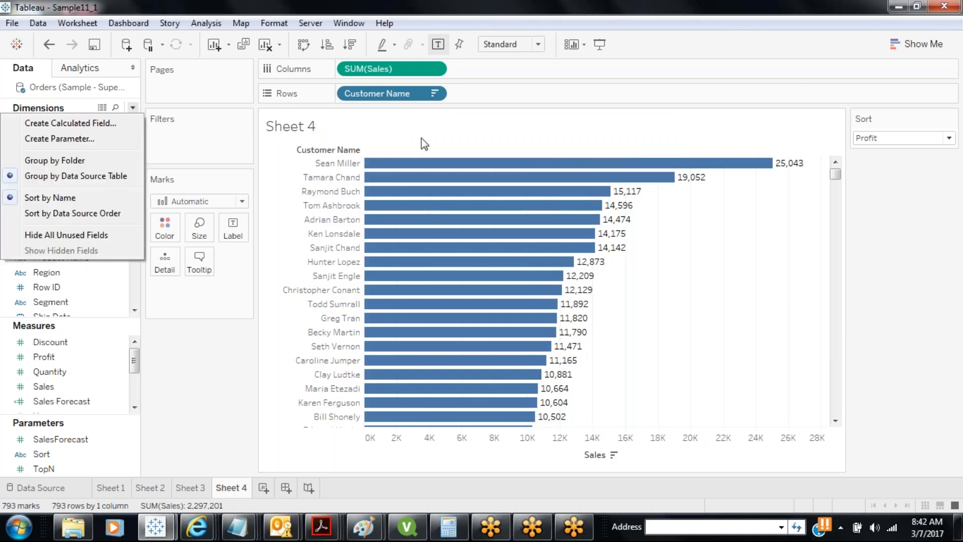
{"action": "left_click", "coordinate": [435, 95]}
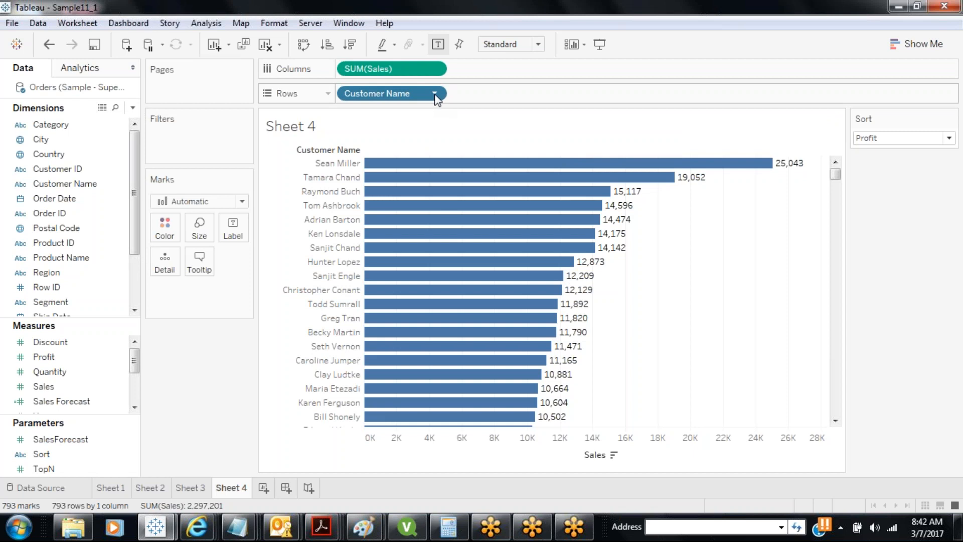
{"action": "left_click", "coordinate": [435, 94]}
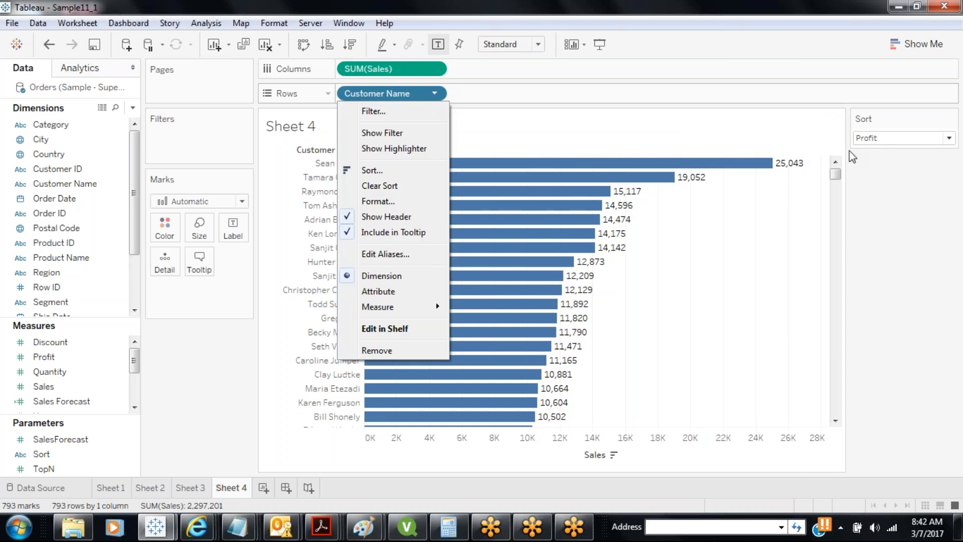
{"action": "left_click", "coordinate": [206, 360]}
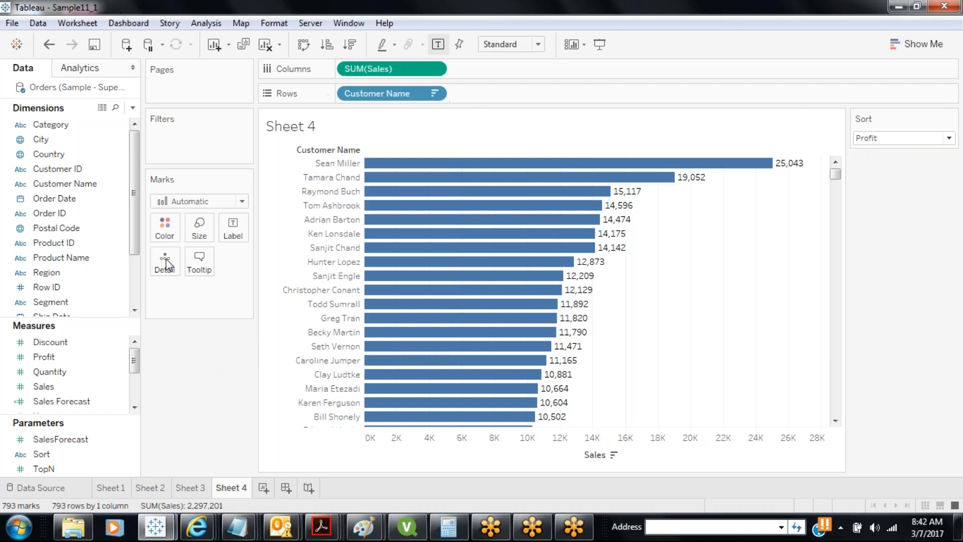
{"action": "left_click", "coordinate": [132, 107]}
Start a new calculated field with CASE [Sort] … END and a WHEN "Sales" line
{"action": "left_click", "coordinate": [106, 122]}
{"action": "type", "text": "SortBy"}
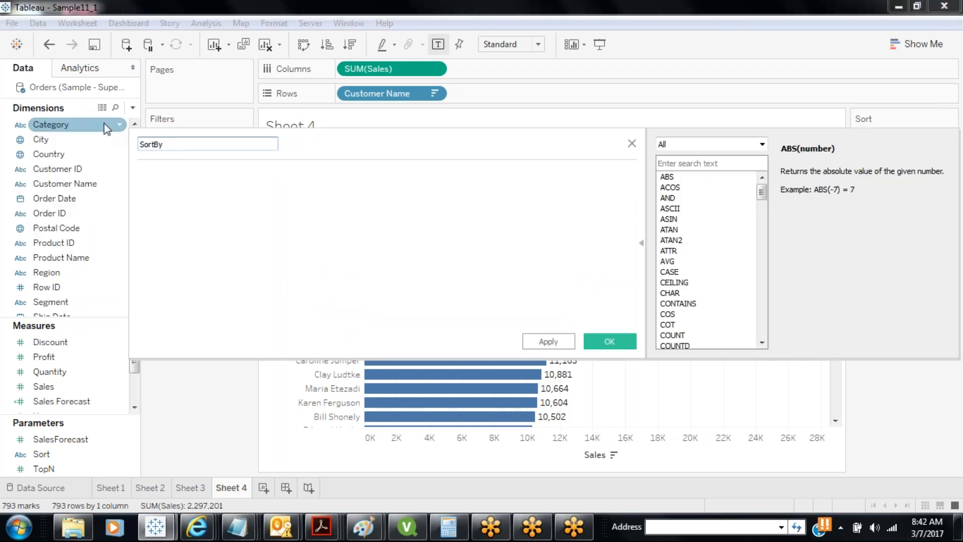
{"action": "left_click", "coordinate": [201, 188]}
{"action": "type", "text": "CAS"}
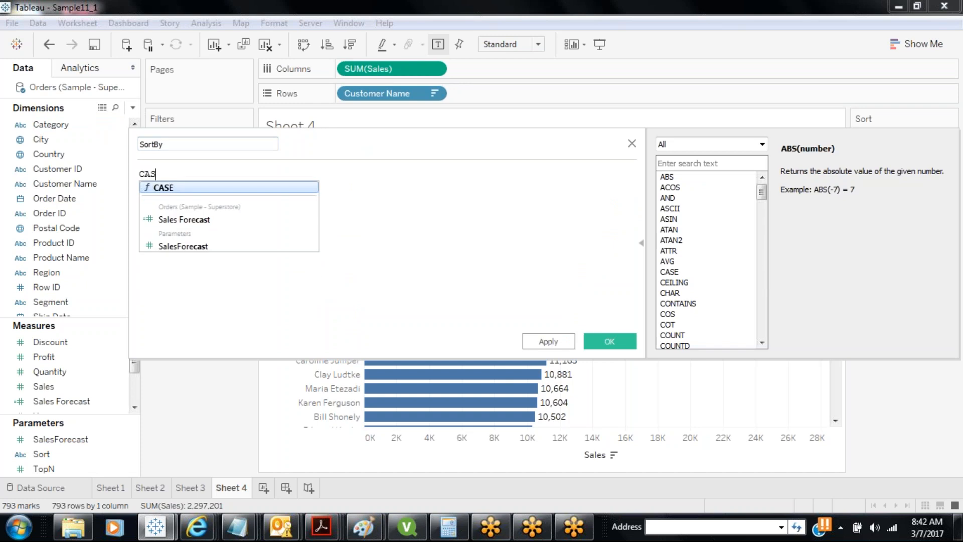
{"action": "key", "text": "Return"}
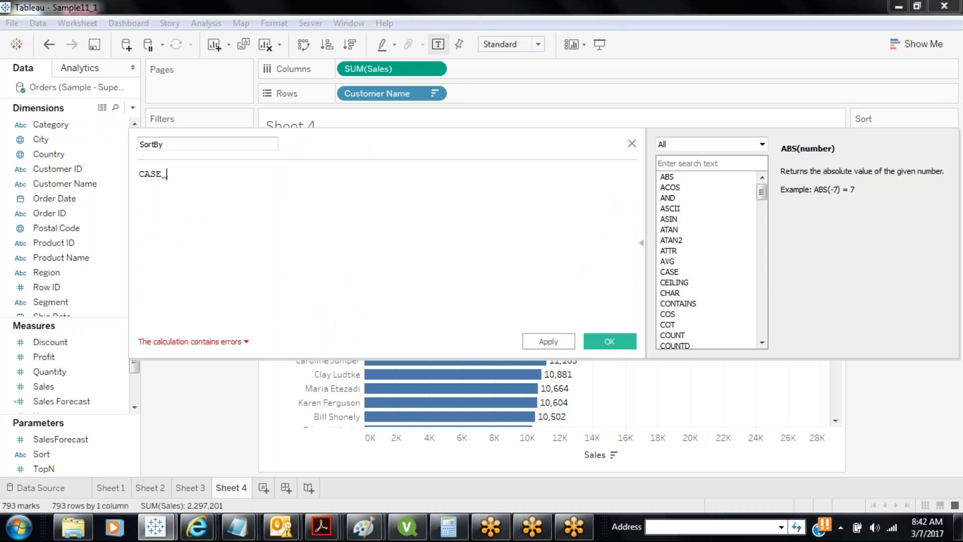
{"action": "left_click_drag", "start_coordinate": [41, 453], "coordinate": [202, 182]}
{"action": "type", "text": "END"}
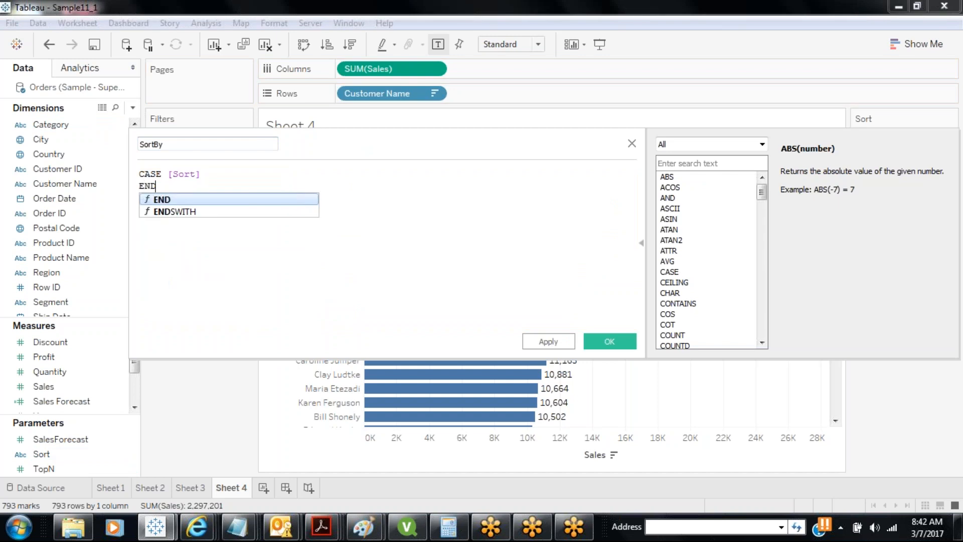
{"action": "left_click", "coordinate": [207, 172]}
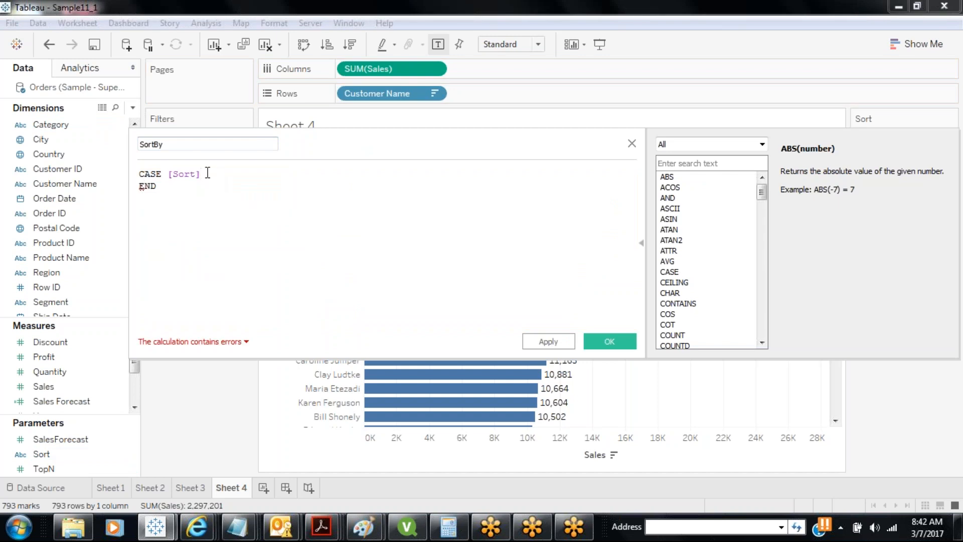
{"action": "key", "text": "Return"}
{"action": "type", "text": "WHEN"}
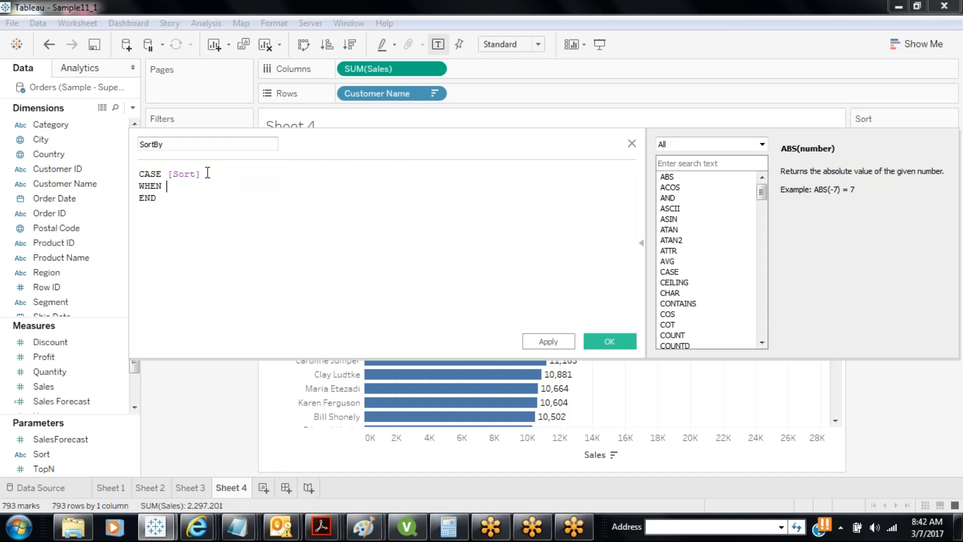
{"action": "type", "text": " \"\""}
{"action": "type", "text": "Sales"}
Add a WHEN "Profit" branch, return [Sales] and [Profit] after each THEN, and apply the calculation
{"action": "left_click_drag", "start_coordinate": [208, 173], "coordinate": [170, 173]}
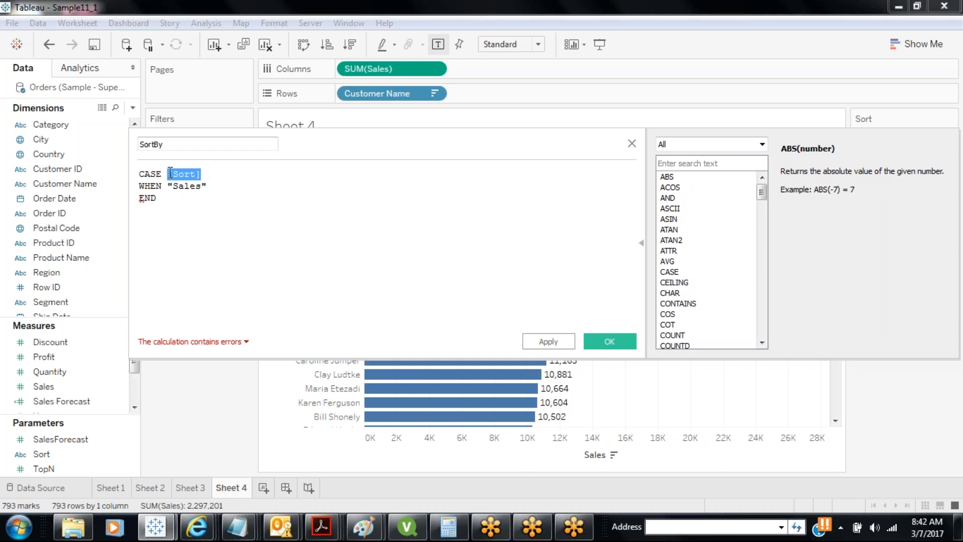
{"action": "left_click", "coordinate": [247, 188]}
{"action": "key", "text": "Return"}
{"action": "type", "text": "WHEN \"Proi"}
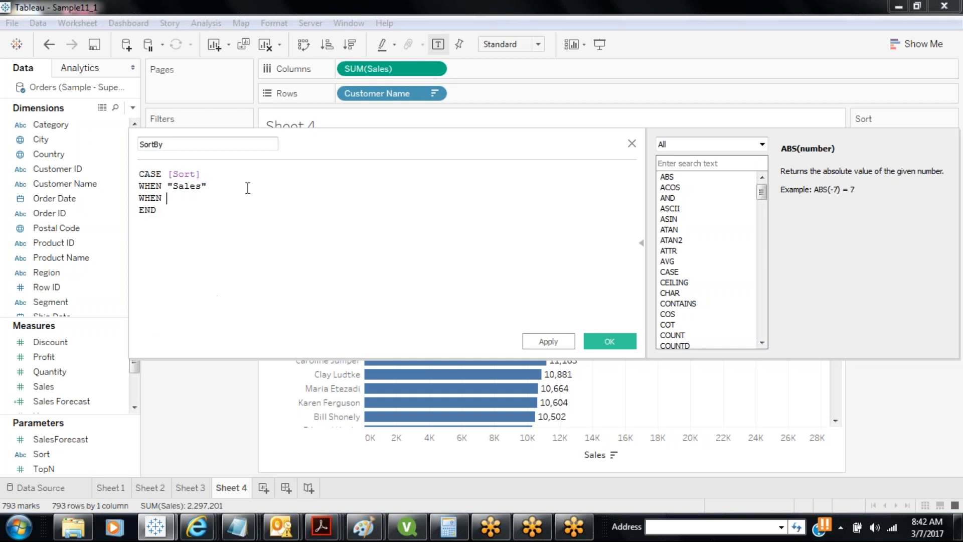
{"action": "type", "text": "t"}
{"action": "key", "text": "BackSpace"}
{"action": "key", "text": "BackSpace"}
{"action": "type", "text": "fit\""}
{"action": "type", "text": "THEN"}
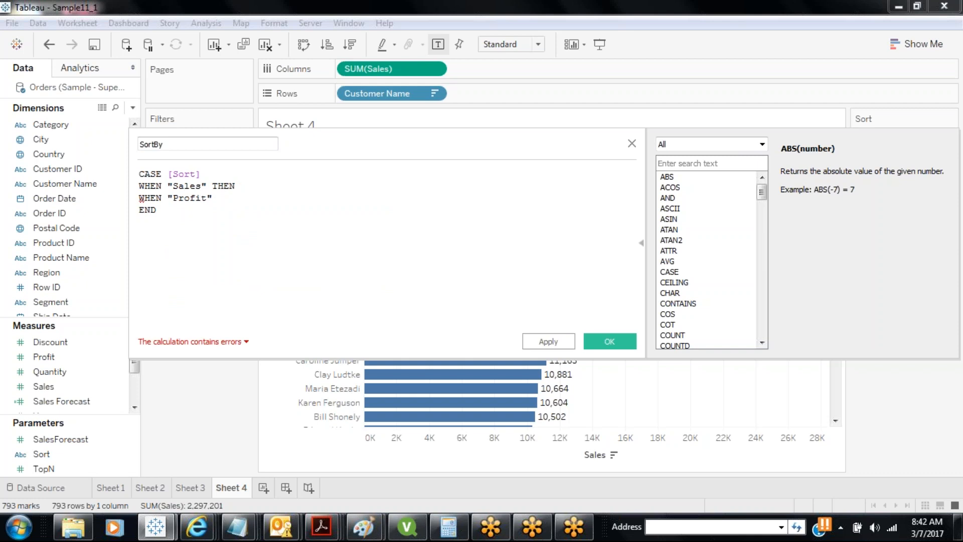
{"action": "left_click_drag", "start_coordinate": [43, 387], "coordinate": [241, 187]}
{"action": "type", "text": "THEN"}
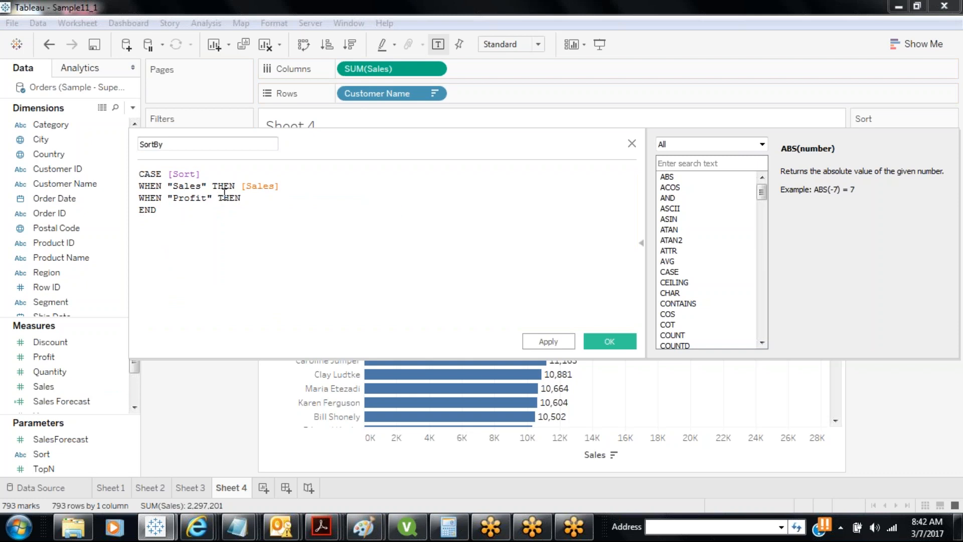
{"action": "left_click_drag", "start_coordinate": [49, 356], "coordinate": [266, 214]}
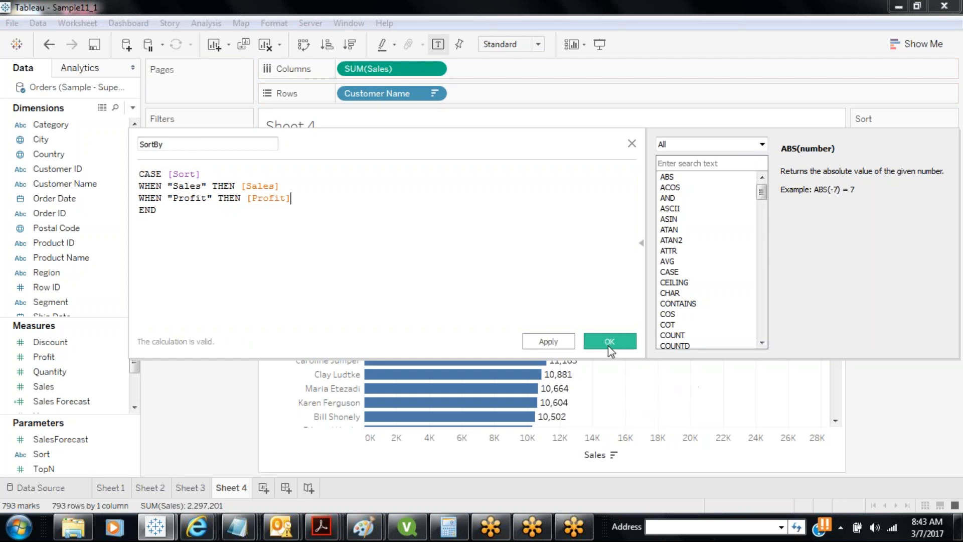
{"action": "left_click", "coordinate": [548, 341]}
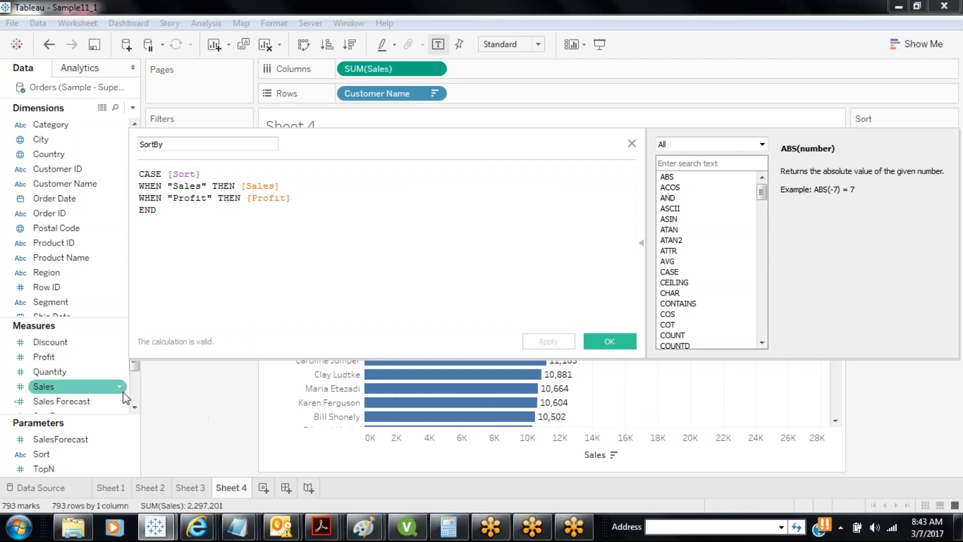
{"action": "left_click", "coordinate": [608, 343]}
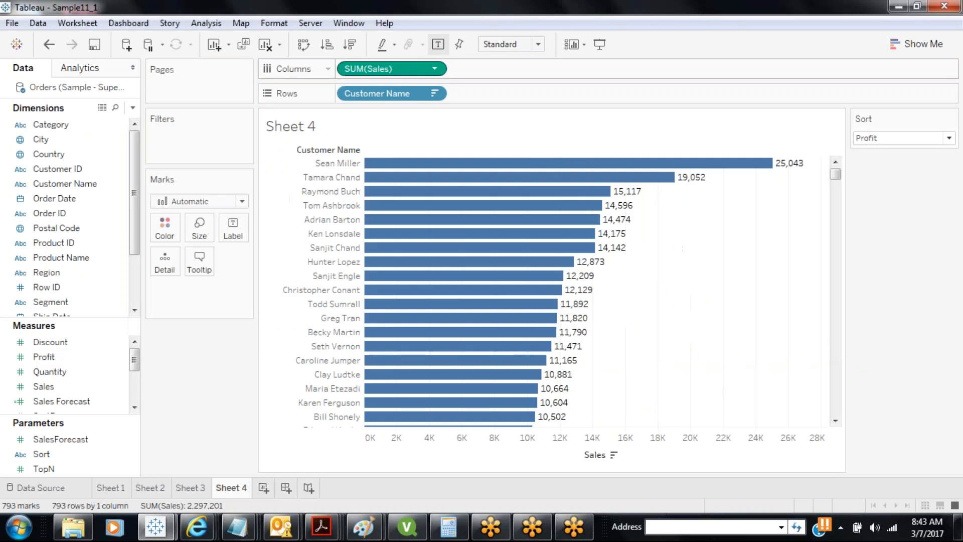
Find and select the new SortBy measure, then bring up the Customer Name pill's menu
{"action": "left_click", "coordinate": [434, 94]}
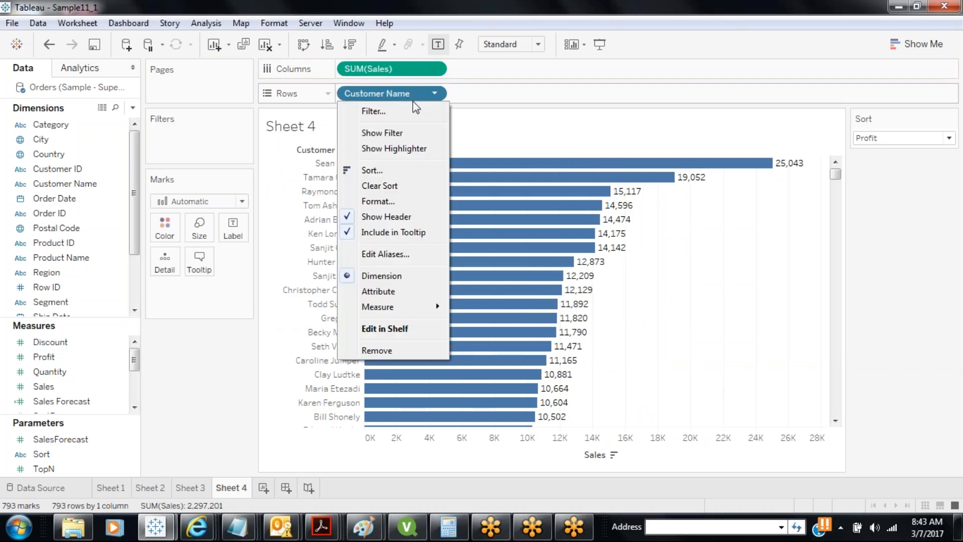
{"action": "left_click_drag", "start_coordinate": [136, 216], "coordinate": [134, 253]}
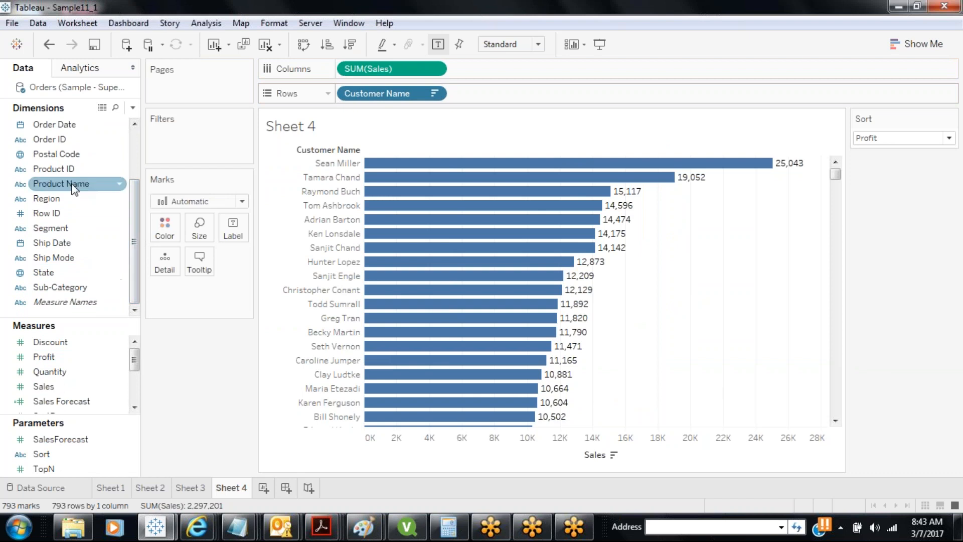
{"action": "left_click_drag", "start_coordinate": [135, 370], "coordinate": [135, 390]}
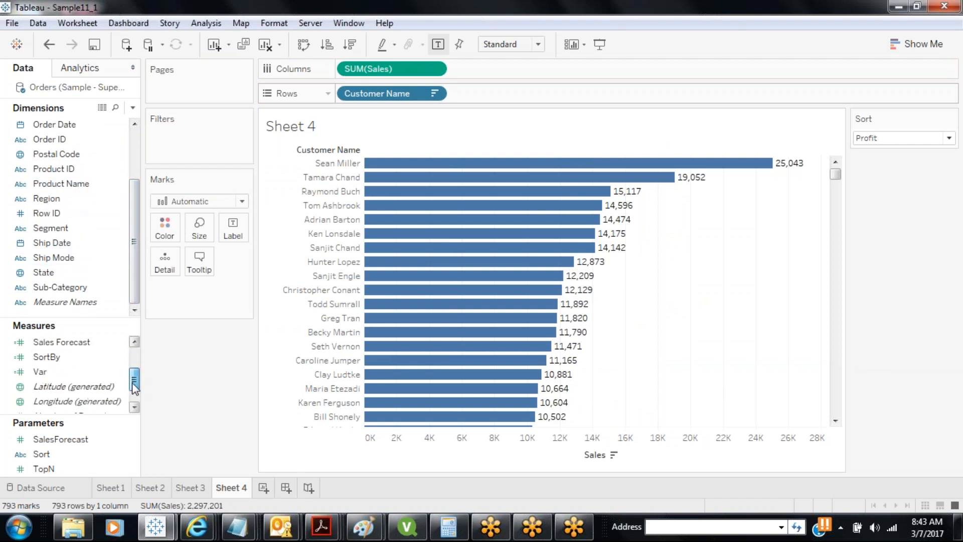
{"action": "left_click", "coordinate": [72, 372]}
{"action": "left_click", "coordinate": [60, 360]}
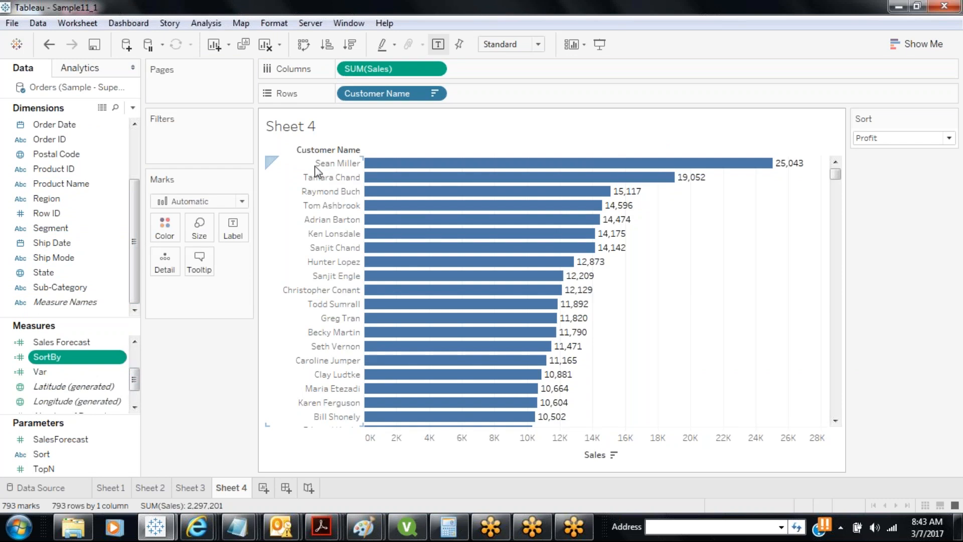
{"action": "left_click", "coordinate": [435, 94]}
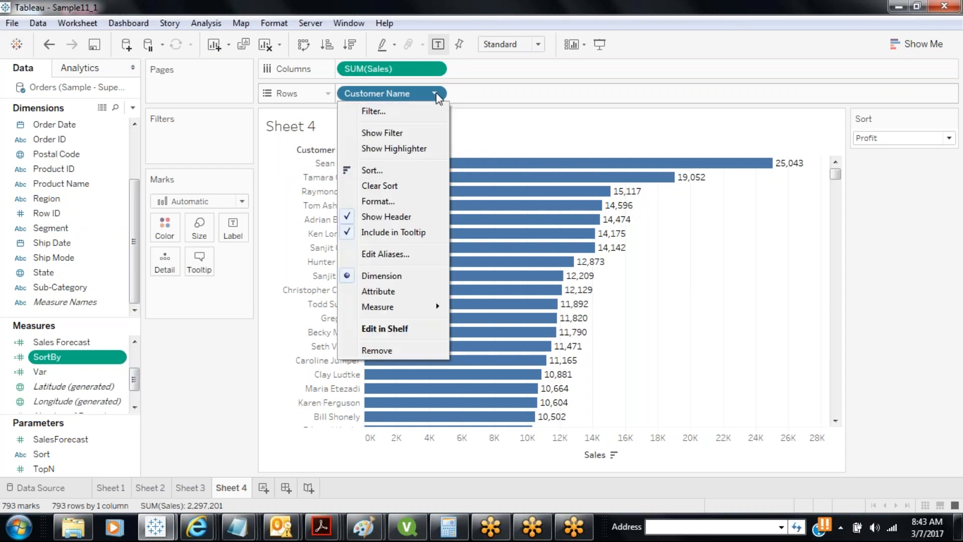
Sort Customer Name descending by the SortBy field and set the Sort control to Sales
{"action": "left_click", "coordinate": [392, 167]}
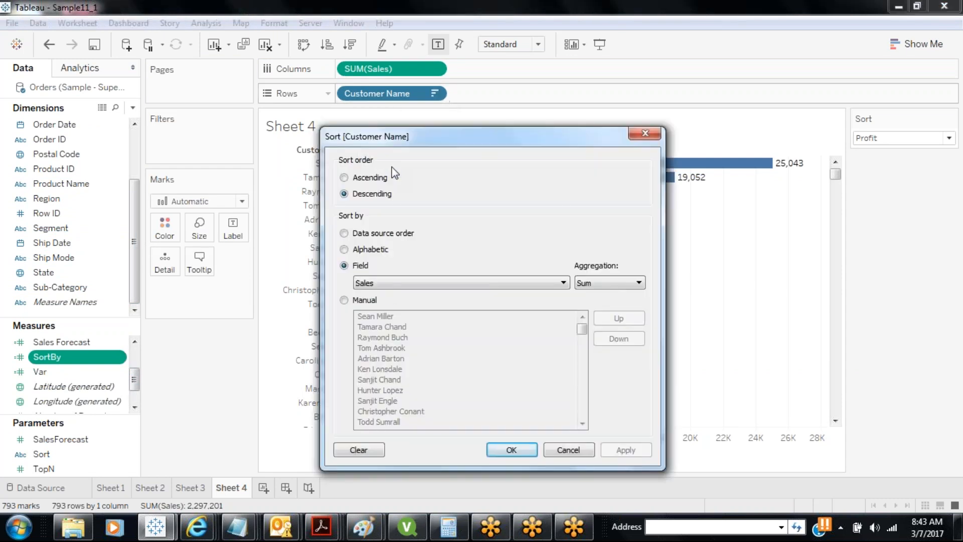
{"action": "left_click", "coordinate": [564, 284]}
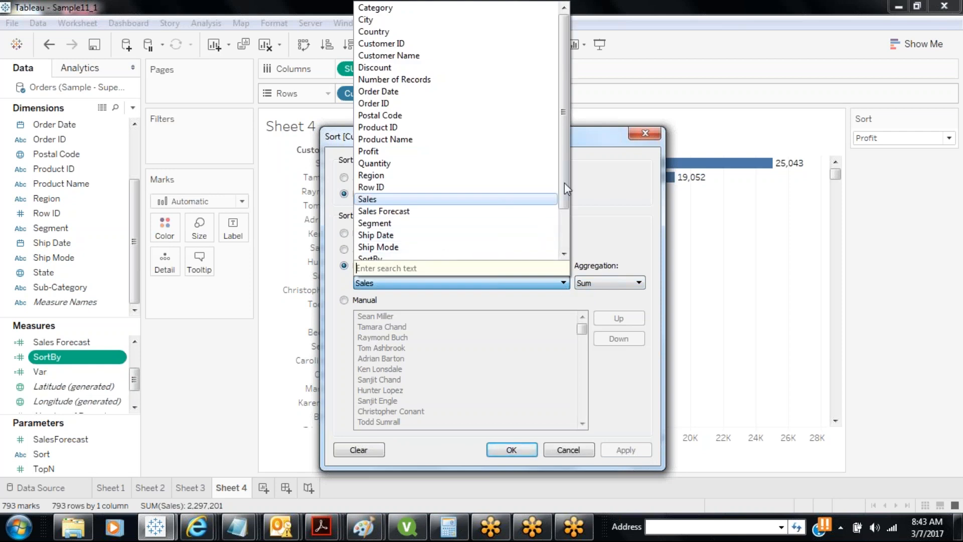
{"action": "scroll", "coordinate": [436, 242], "scroll_direction": "down", "scroll_amount": 2}
{"action": "left_click", "coordinate": [428, 238]}
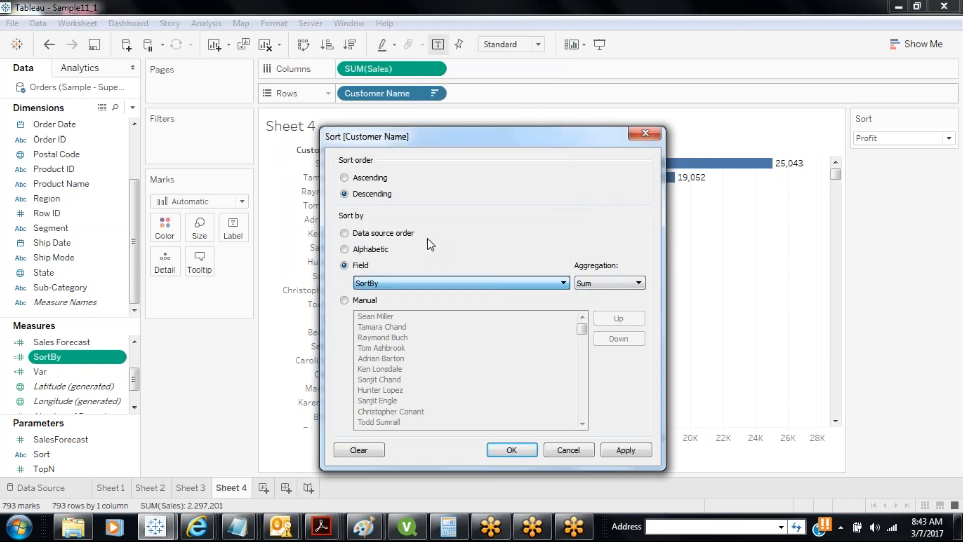
{"action": "left_click", "coordinate": [613, 450]}
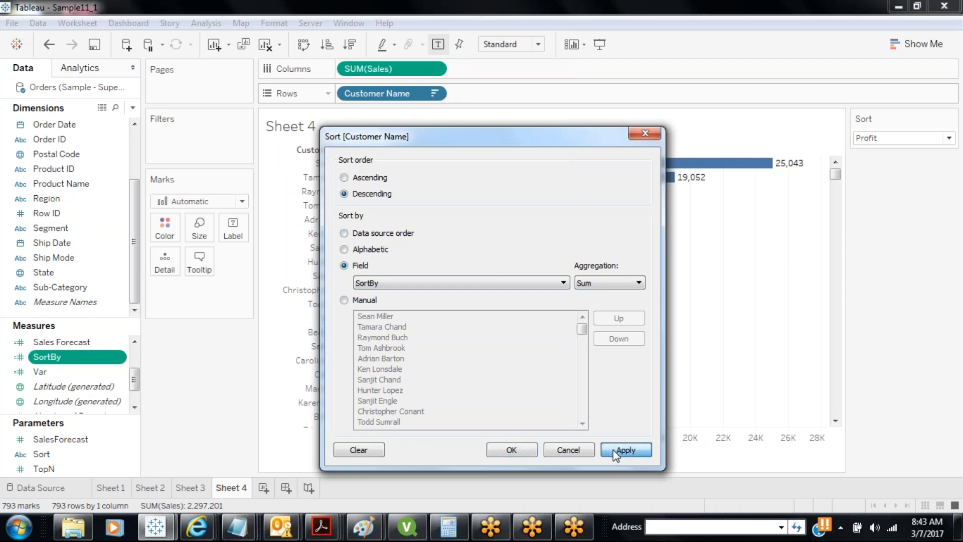
{"action": "left_click", "coordinate": [521, 448]}
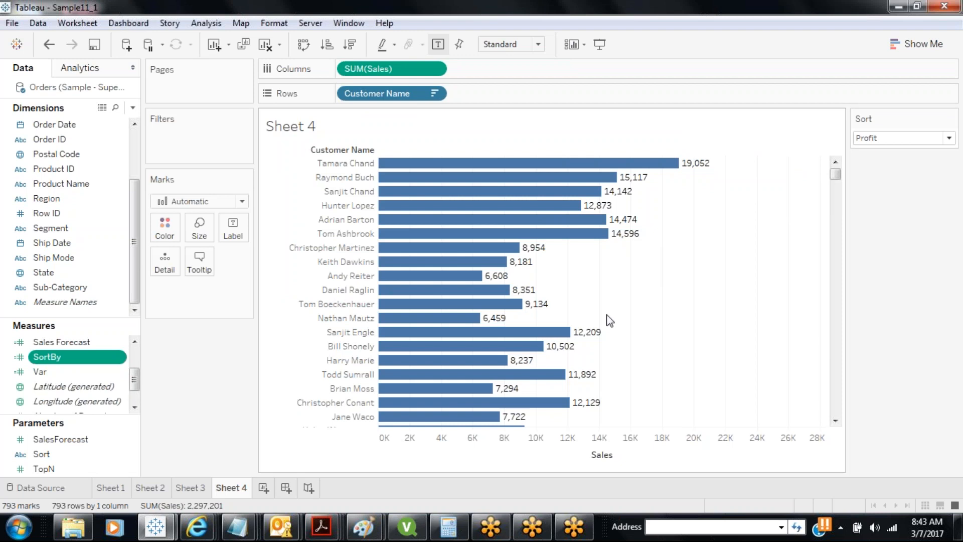
{"action": "left_click", "coordinate": [883, 139]}
{"action": "left_click", "coordinate": [883, 153]}
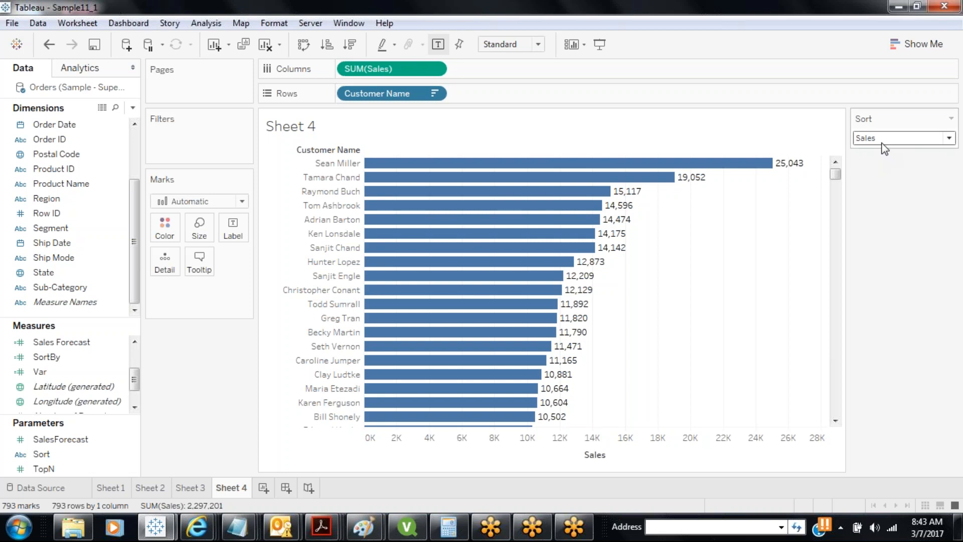
Switch the Sort control to Profit and save the workbook
{"action": "left_click", "coordinate": [885, 138]}
{"action": "left_click", "coordinate": [874, 167]}
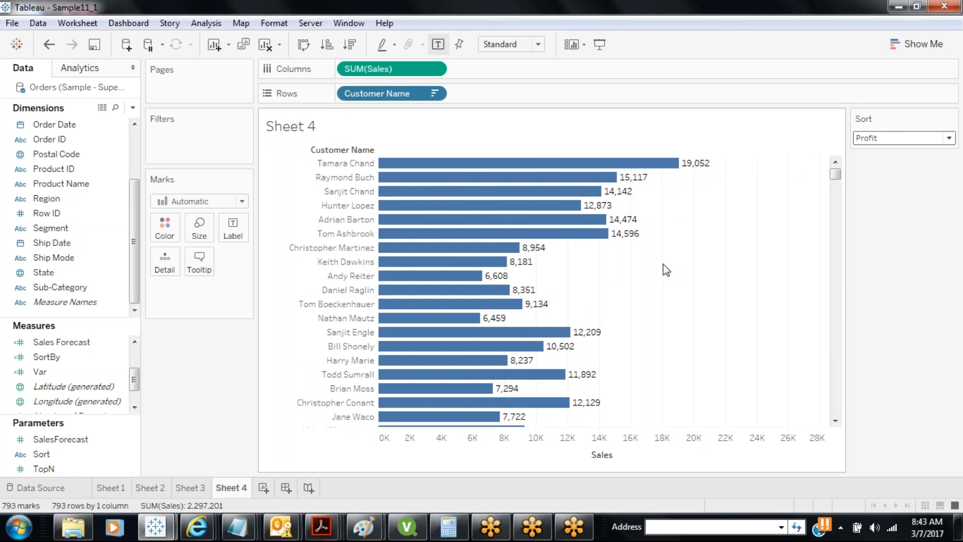
{"action": "left_click", "coordinate": [104, 53]}
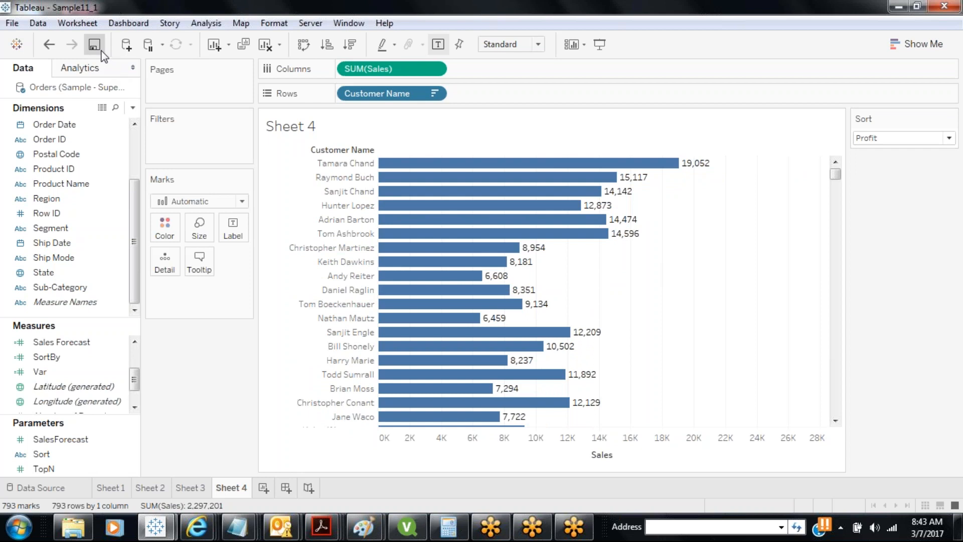
{"action": "left_click", "coordinate": [639, 16]}
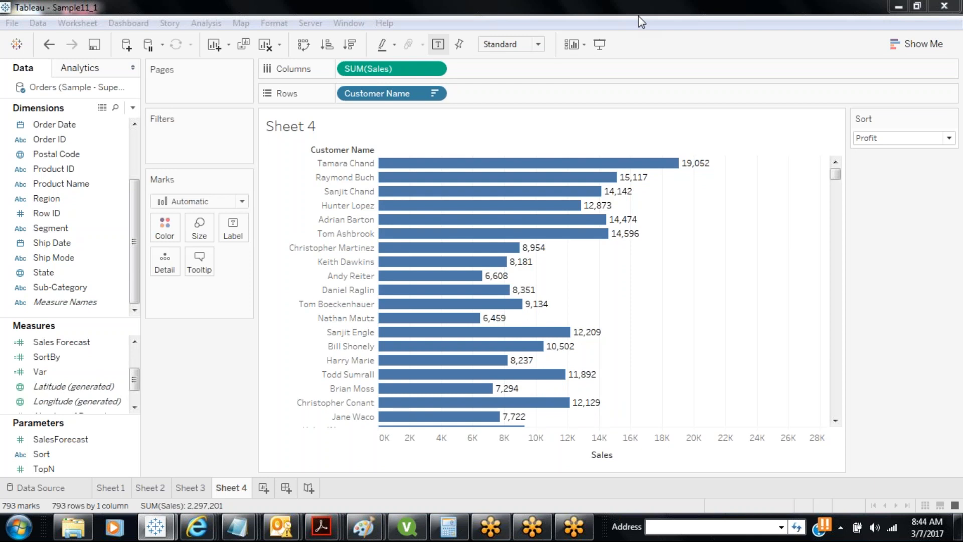
{"action": "left_click", "coordinate": [69, 356]}
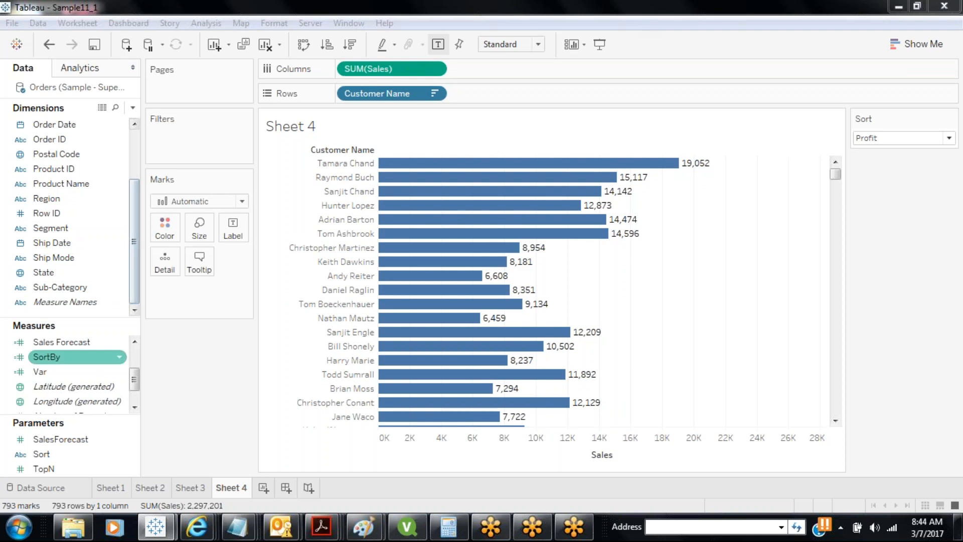
{"action": "right_click", "coordinate": [69, 356]}
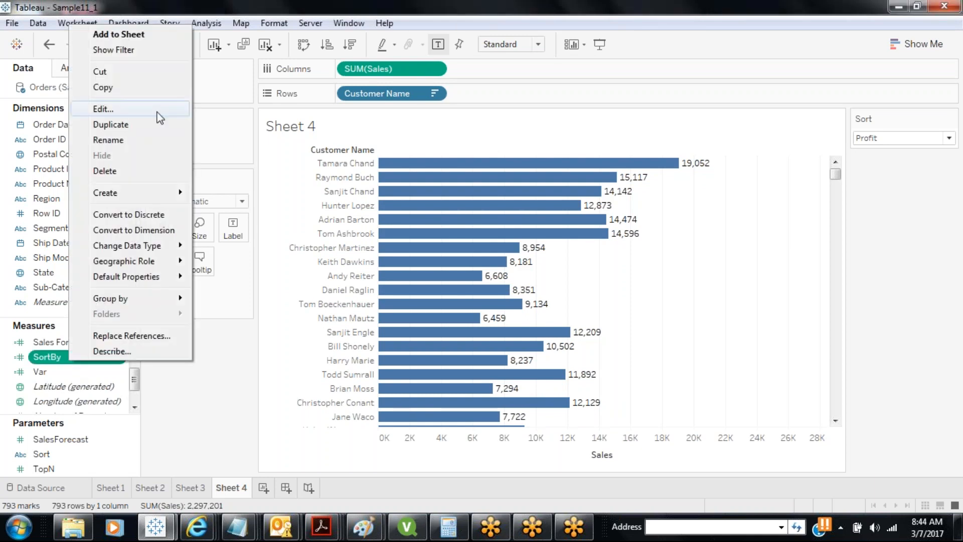
{"action": "left_click", "coordinate": [118, 109]}
{"action": "left_click_drag", "start_coordinate": [208, 174], "coordinate": [140, 173]}
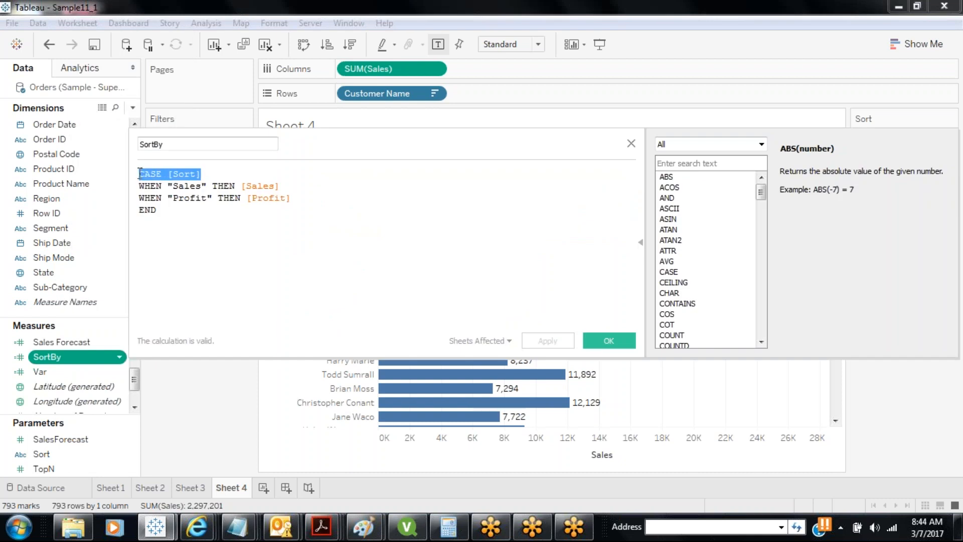
{"action": "double_click", "coordinate": [179, 176]}
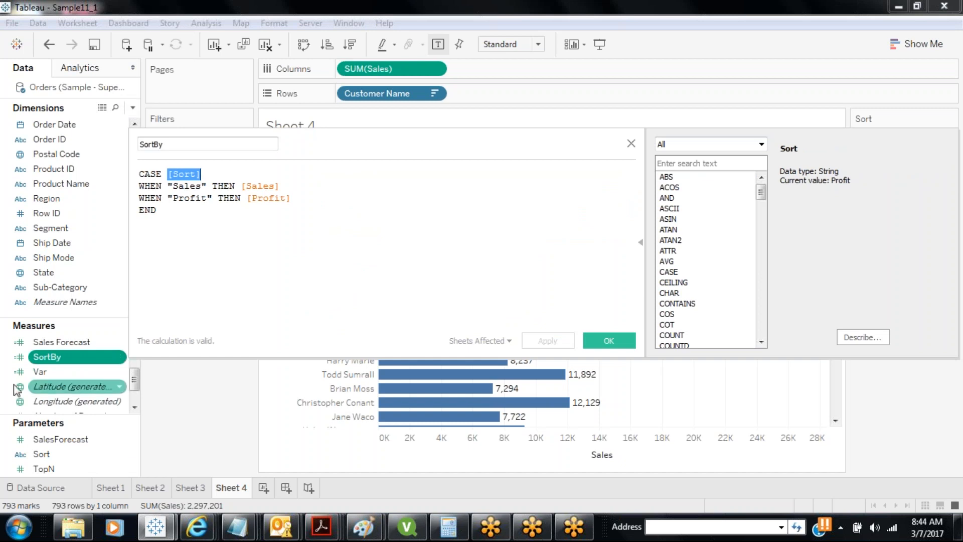
{"action": "left_click_drag", "start_coordinate": [279, 185], "coordinate": [173, 198]}
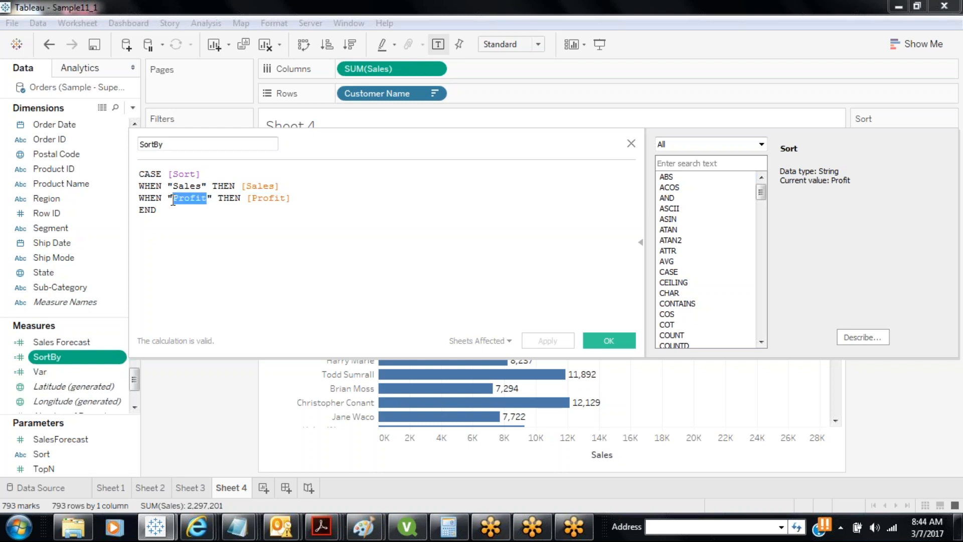
{"action": "left_click_drag", "start_coordinate": [291, 198], "coordinate": [251, 198]}
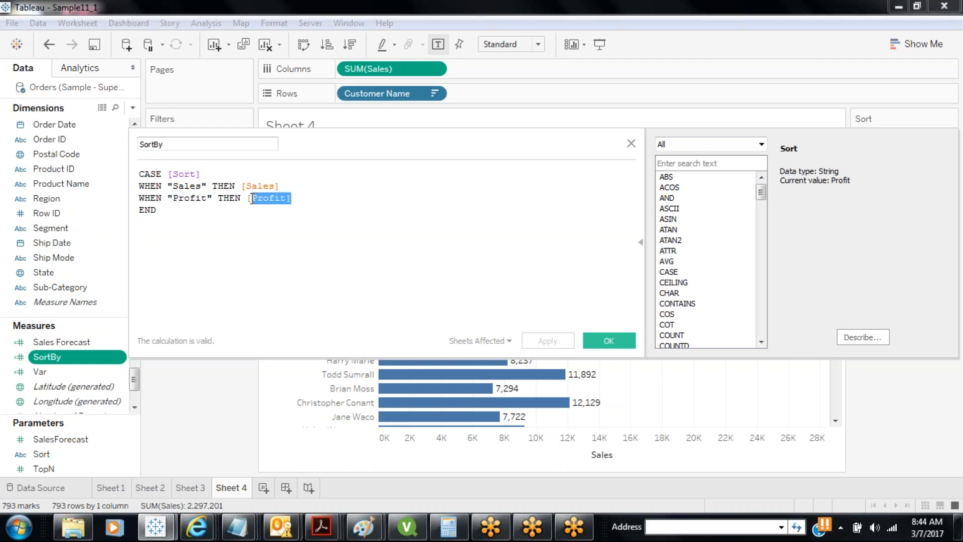
{"action": "left_click", "coordinate": [588, 340]}
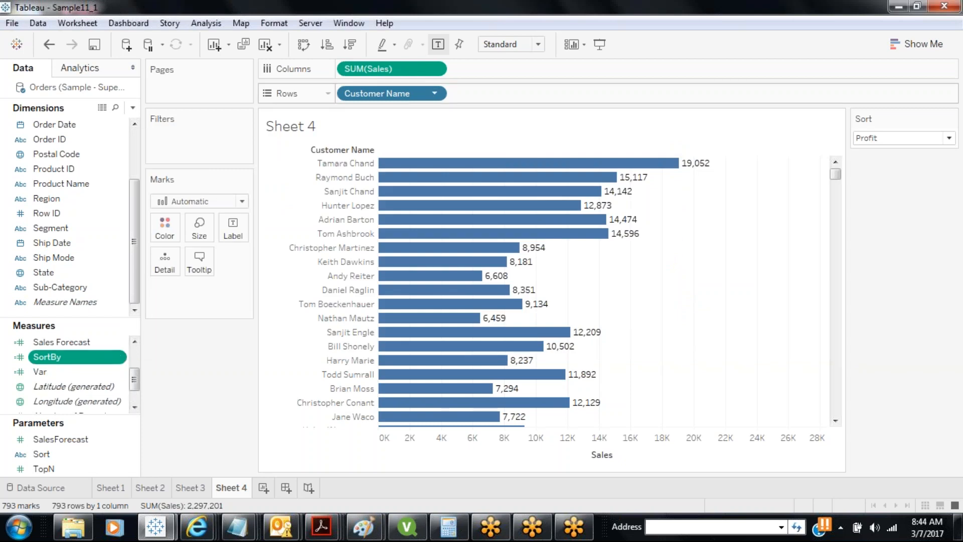
Close the Customer Name format pane and clear the existing sort on Customer Name
{"action": "left_click", "coordinate": [435, 94]}
{"action": "left_click", "coordinate": [394, 199]}
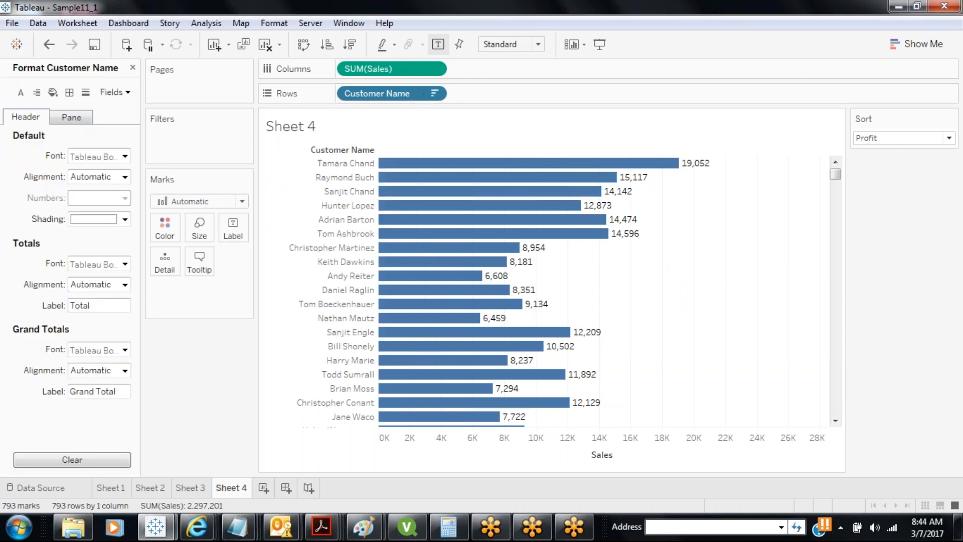
{"action": "left_click", "coordinate": [133, 68]}
{"action": "left_click", "coordinate": [434, 93]}
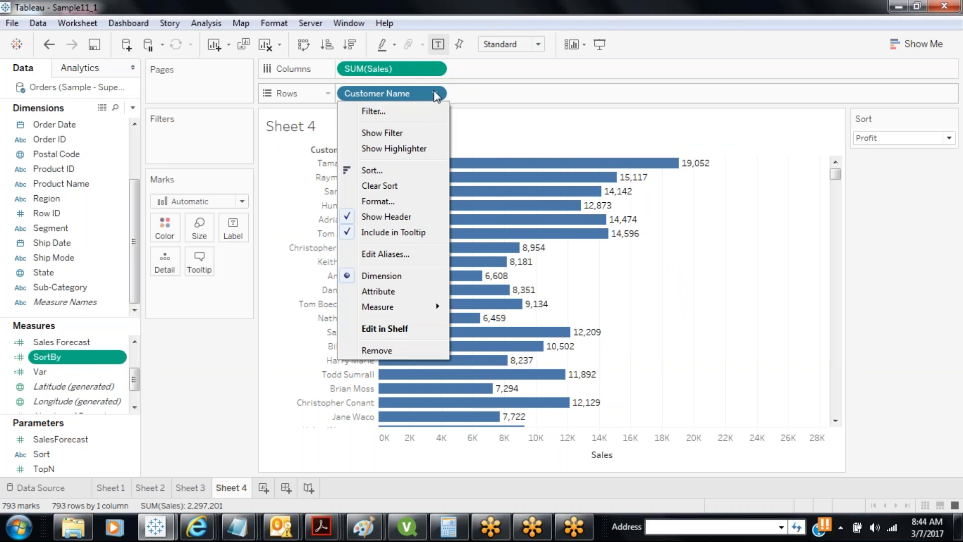
{"action": "left_click", "coordinate": [397, 192]}
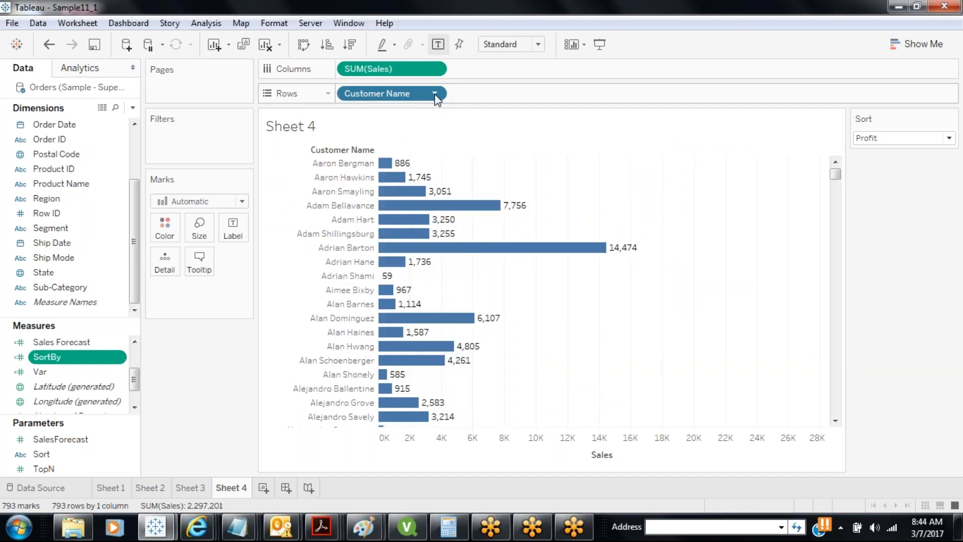
Sort Customer Name descending by the SortBy field's value
{"action": "left_click", "coordinate": [435, 94]}
{"action": "left_click", "coordinate": [401, 165]}
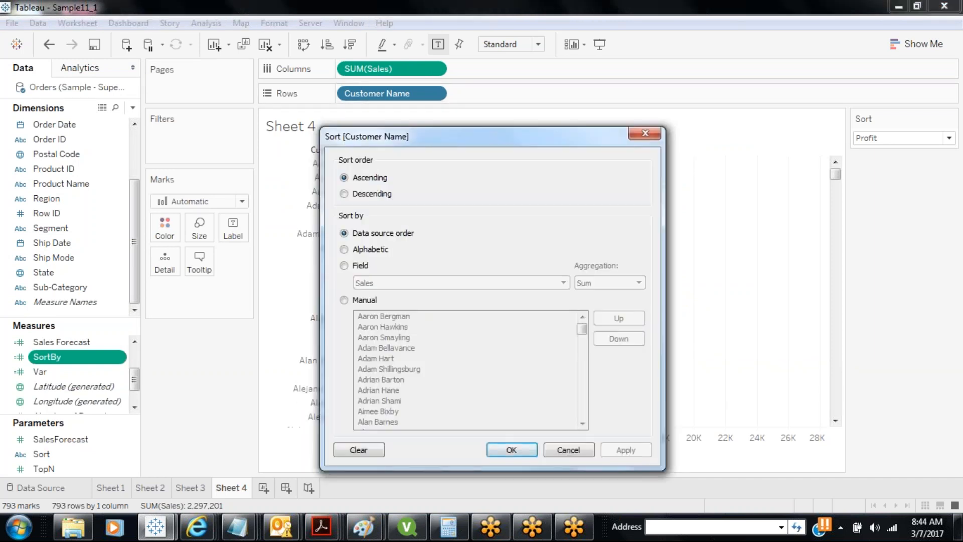
{"action": "left_click", "coordinate": [344, 265]}
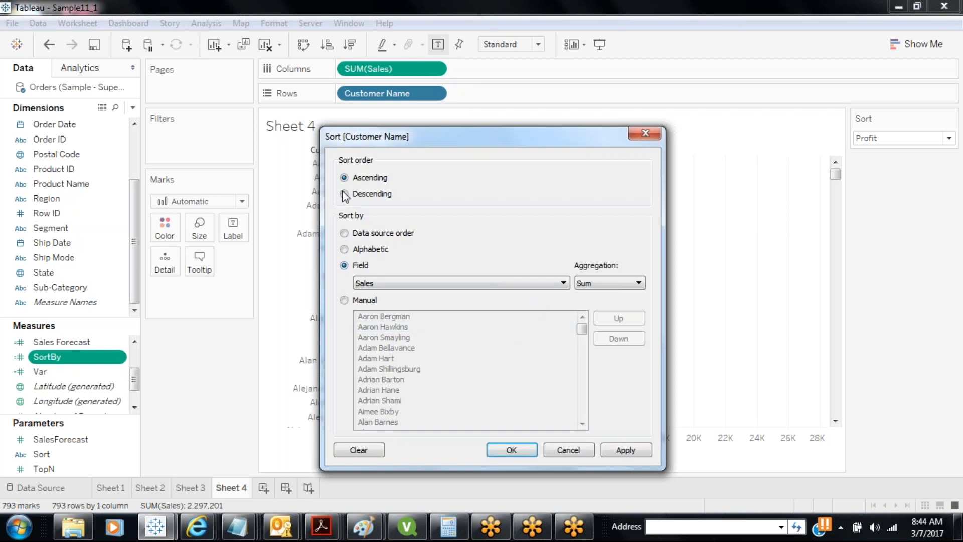
{"action": "left_click", "coordinate": [560, 285]}
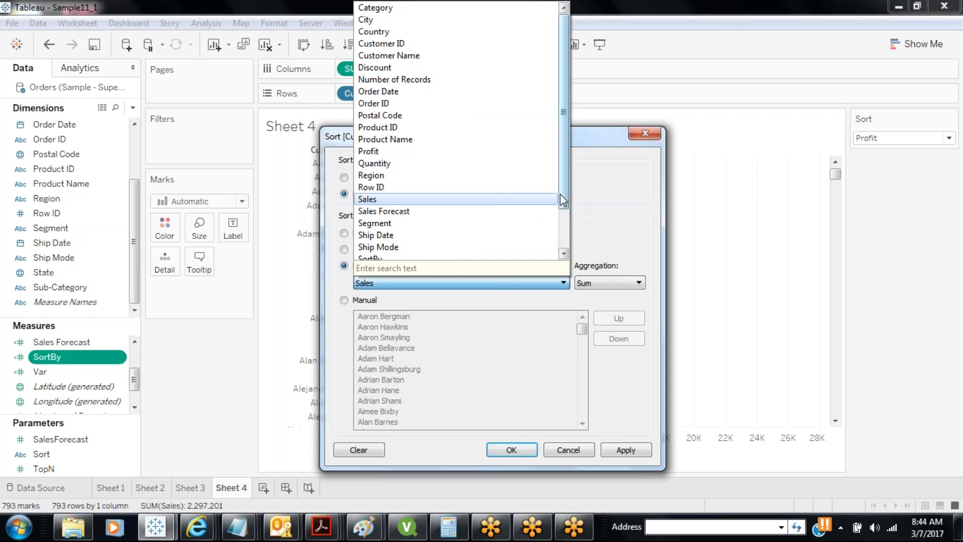
{"action": "left_click_drag", "start_coordinate": [563, 198], "coordinate": [563, 219]}
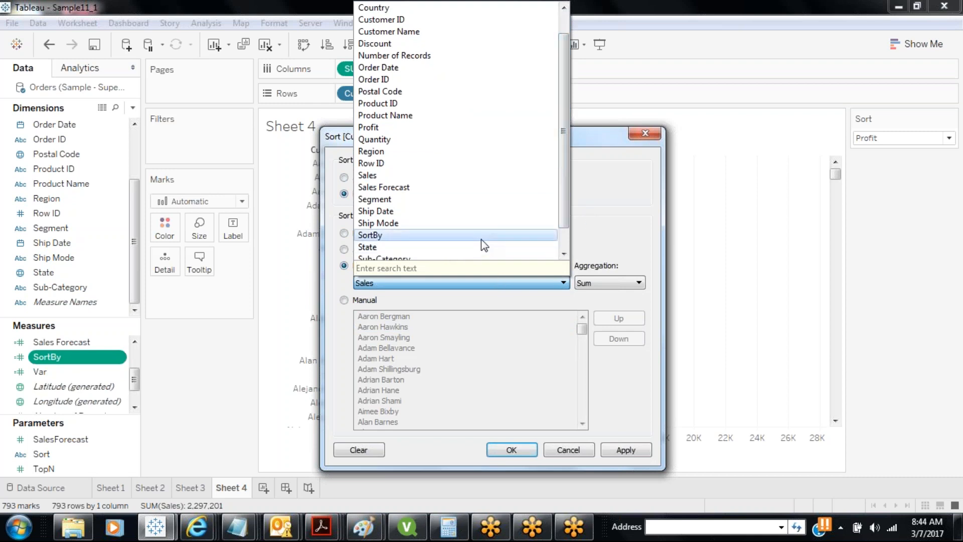
{"action": "left_click", "coordinate": [480, 236]}
{"action": "left_click", "coordinate": [626, 450]}
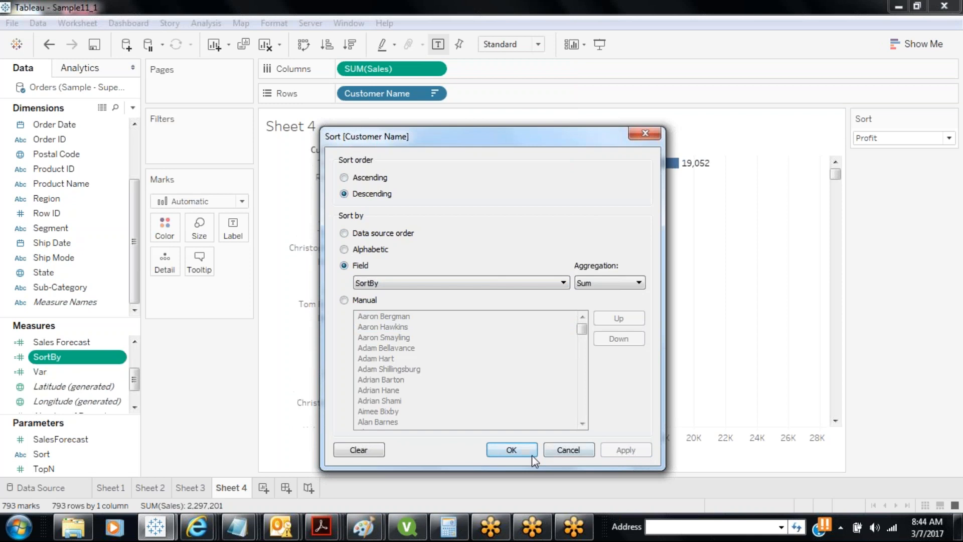
{"action": "left_click", "coordinate": [531, 454]}
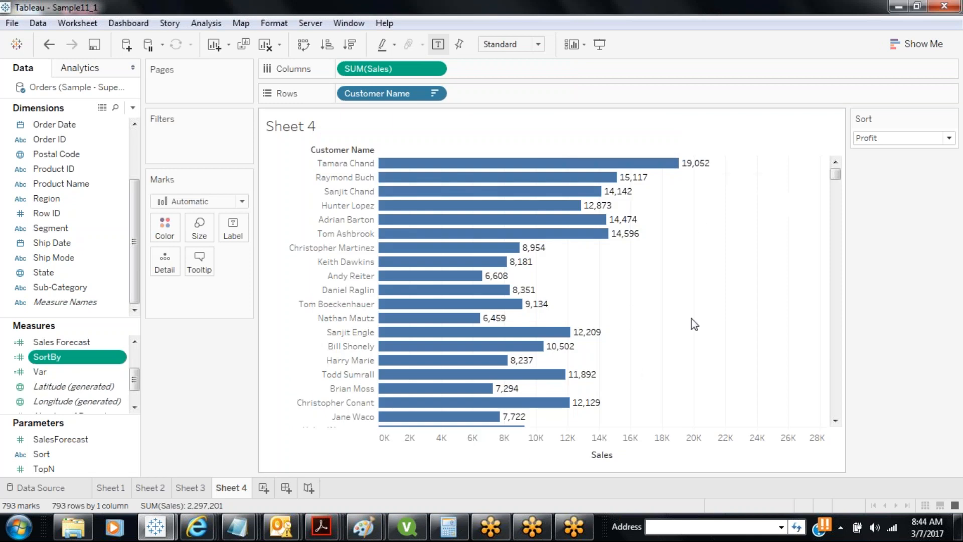
Set the Sort parameter control to Sales
{"action": "left_click", "coordinate": [878, 139]}
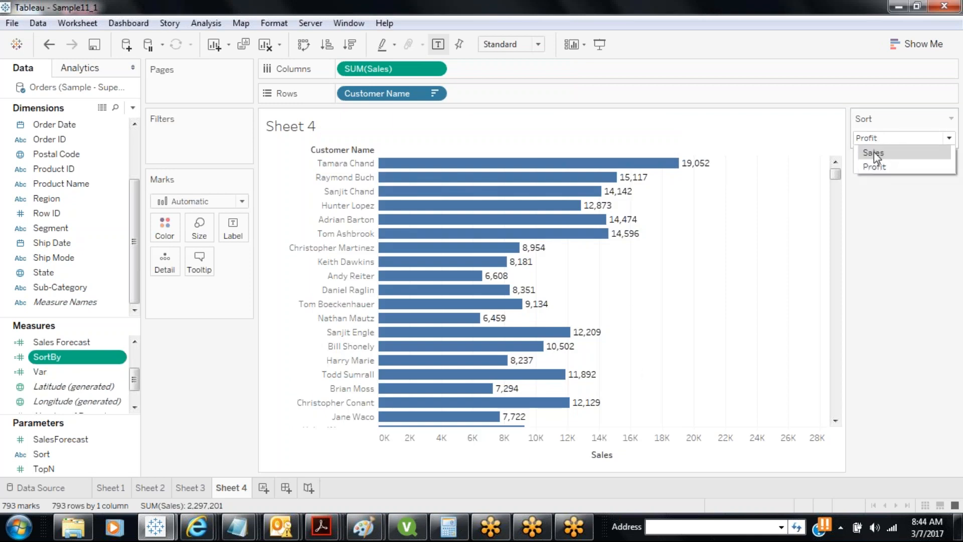
{"action": "left_click", "coordinate": [874, 152]}
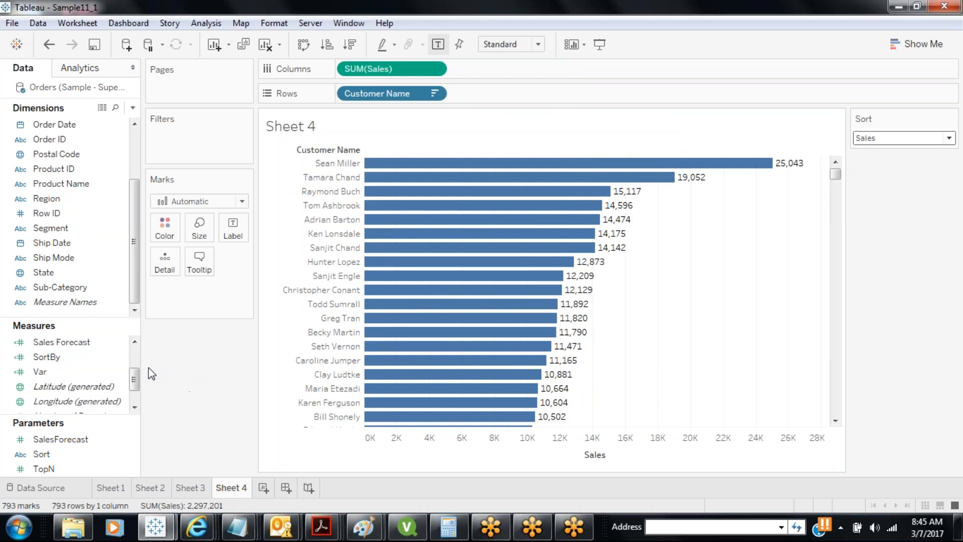
{"action": "left_click_drag", "start_coordinate": [136, 385], "coordinate": [135, 361]}
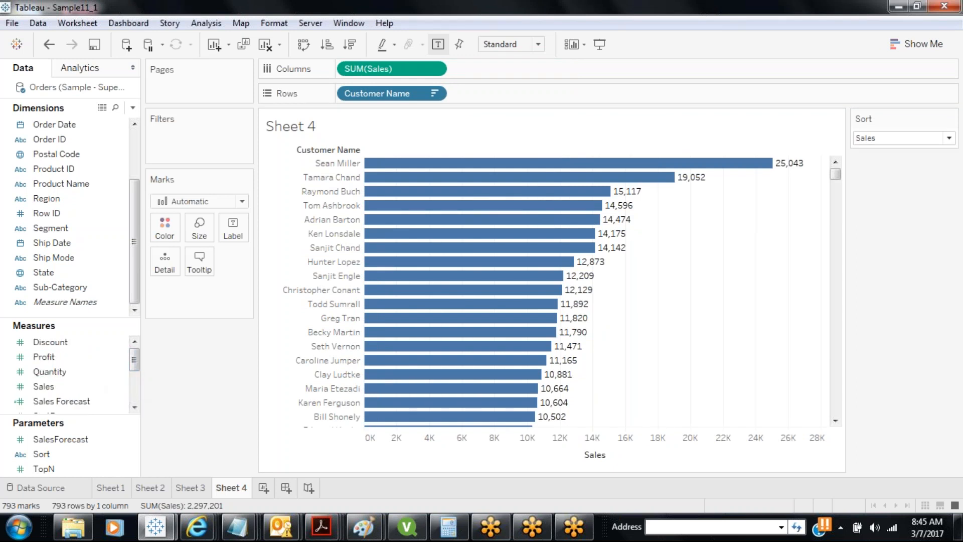
Add 'Units Sold' to the Sort parameter's list of allowable values
{"action": "right_click", "coordinate": [70, 454]}
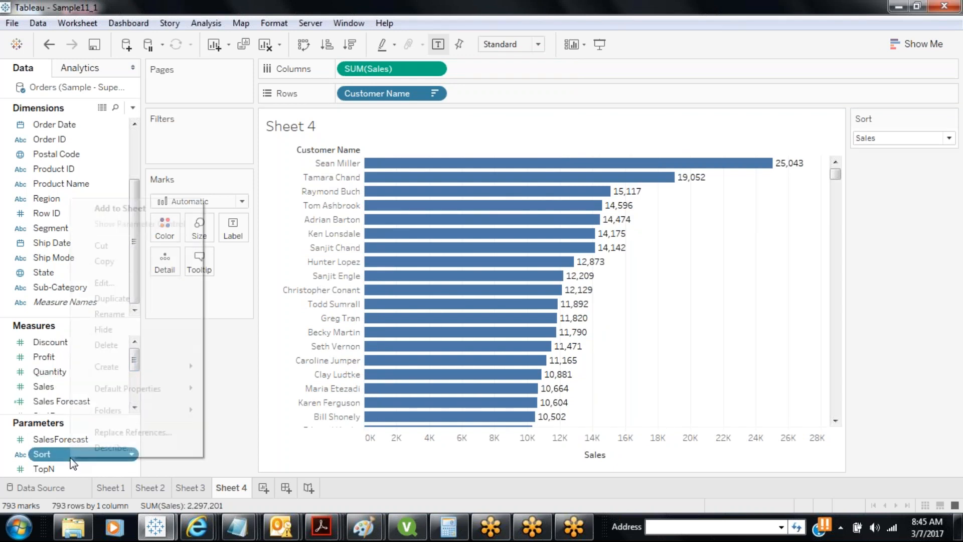
{"action": "left_click", "coordinate": [114, 282]}
{"action": "left_click", "coordinate": [333, 312]}
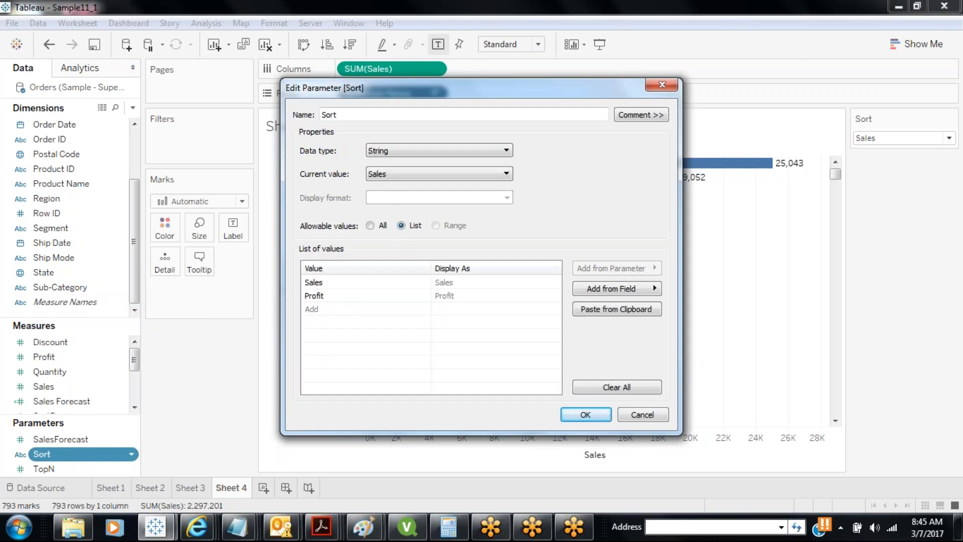
{"action": "type", "text": "Quan"}
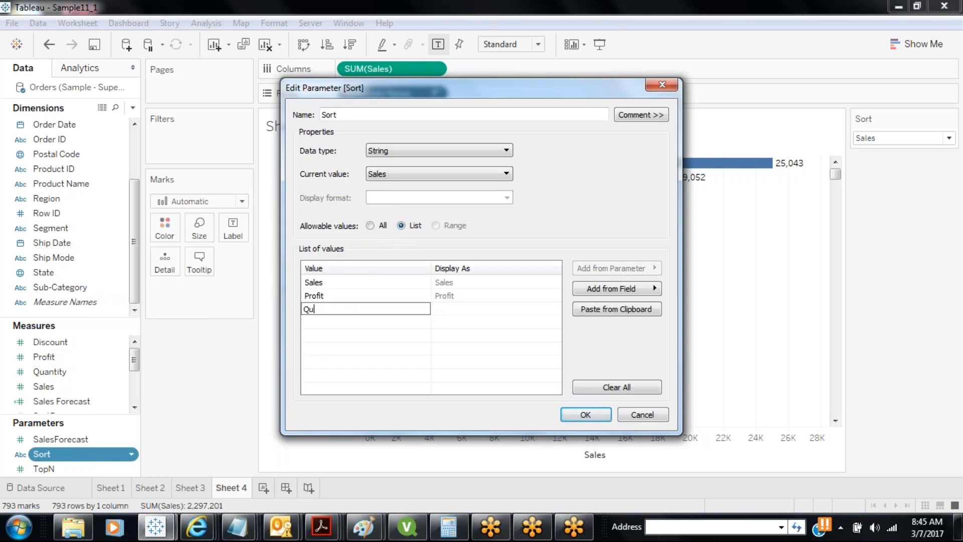
{"action": "key", "text": "BackSpace"}
{"action": "key", "text": "BackSpace"}
{"action": "key", "text": "BackSpace"}
{"action": "key", "text": "BackSpace"}
{"action": "type", "text": "Units Sold"}
{"action": "key", "text": "Return"}
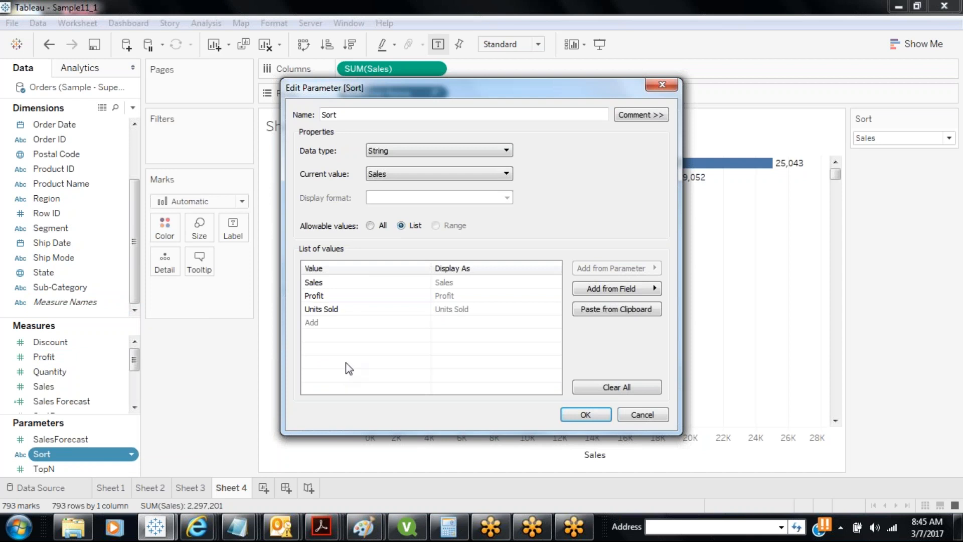
{"action": "left_click", "coordinate": [582, 414]}
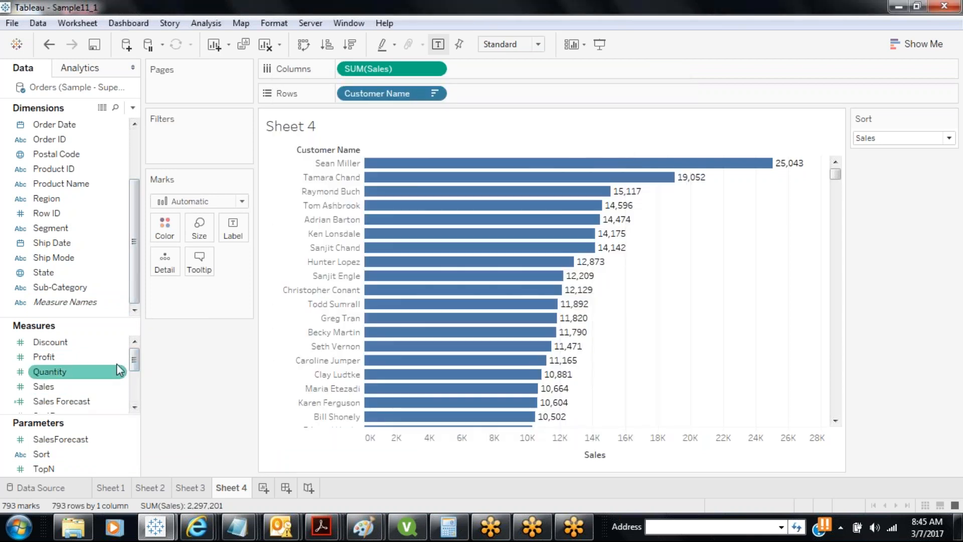
{"action": "left_click_drag", "start_coordinate": [136, 369], "coordinate": [136, 381]}
{"action": "left_click", "coordinate": [80, 372]}
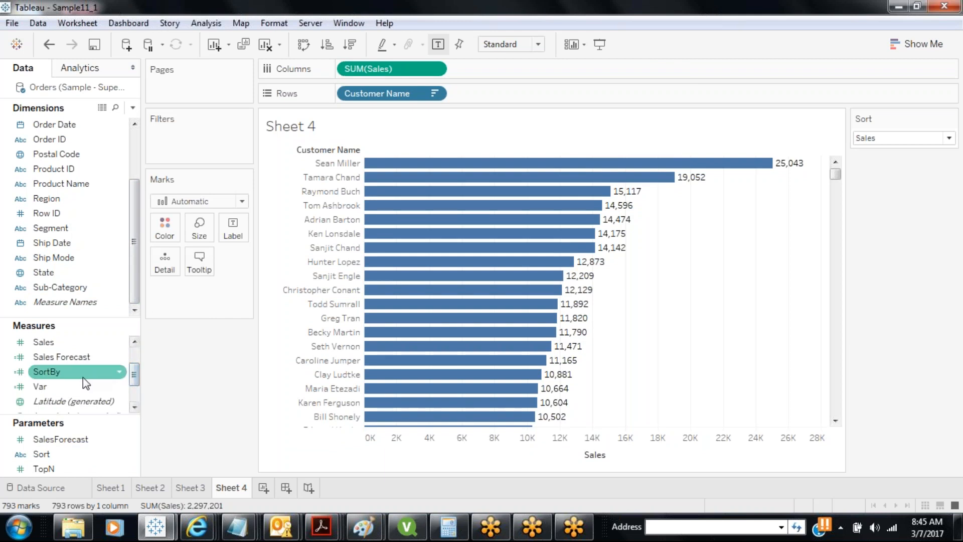
Add the line WHEN "Units Sold" THEN [Quantity] to the SortBy formula and apply it
{"action": "right_click", "coordinate": [82, 373]}
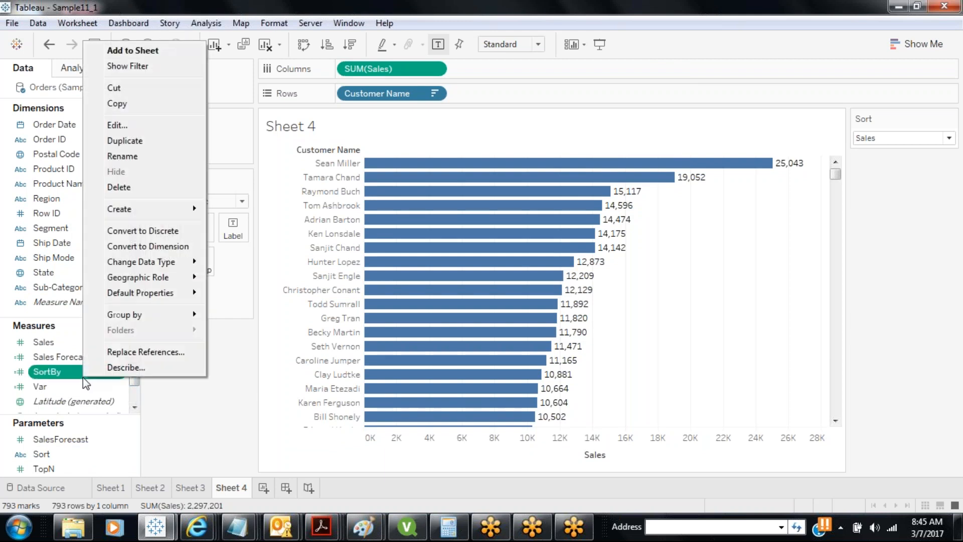
{"action": "left_click", "coordinate": [121, 125]}
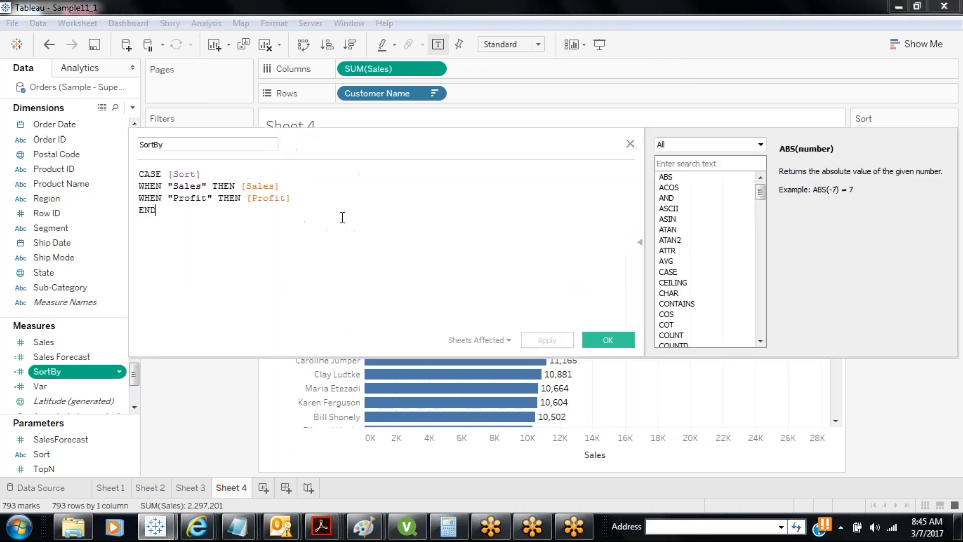
{"action": "left_click", "coordinate": [293, 200]}
{"action": "type", "text": "WHE"}
{"action": "key", "text": "BackSpace"}
{"action": "key", "text": "BackSpace"}
{"action": "key", "text": "BackSpace"}
{"action": "key", "text": "Return"}
{"action": "type", "text": "WHEN \""}
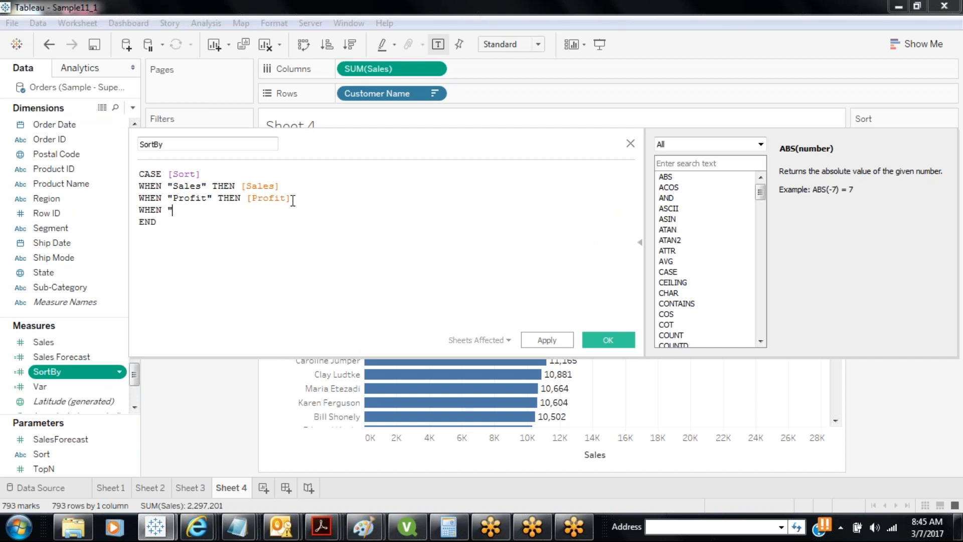
{"action": "type", "text": "Units Sold\" THEN"}
{"action": "left_click", "coordinate": [135, 368]}
{"action": "left_click", "coordinate": [134, 367]}
{"action": "left_click_drag", "start_coordinate": [50, 371], "coordinate": [323, 223]}
{"action": "left_click", "coordinate": [550, 341]}
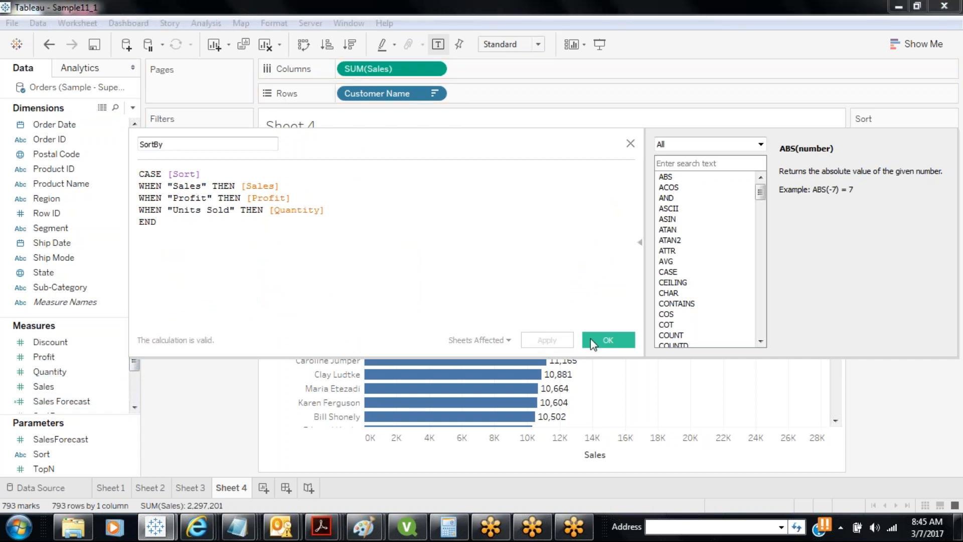
{"action": "left_click", "coordinate": [606, 340]}
Set the Sort control to Units Sold, then back to Sales
{"action": "left_click", "coordinate": [948, 139]}
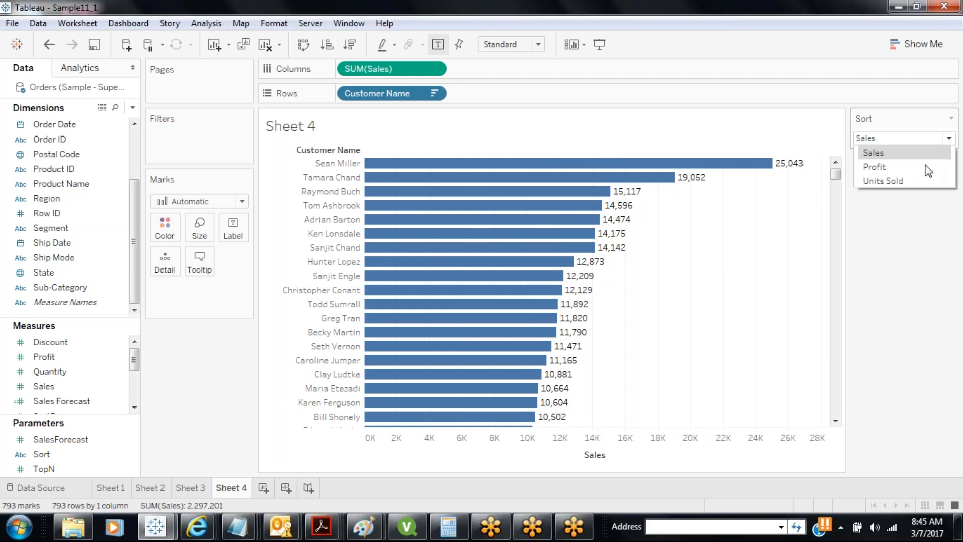
{"action": "left_click", "coordinate": [887, 182]}
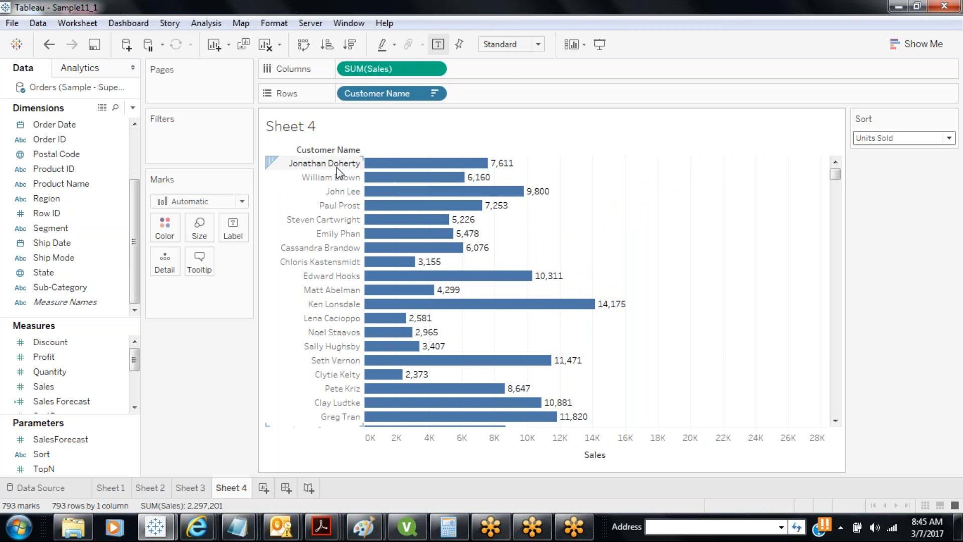
{"action": "left_click", "coordinate": [890, 138]}
{"action": "left_click", "coordinate": [875, 153]}
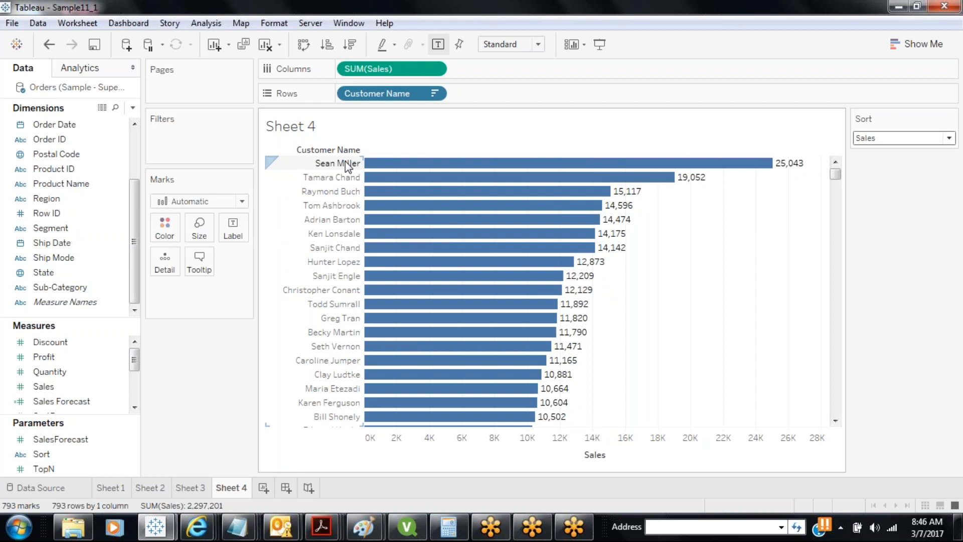
Glance at Sheet 1, return to Sheet 4, and save the workbook
{"action": "left_click", "coordinate": [127, 487]}
{"action": "mouse_move", "coordinate": [128, 487]}
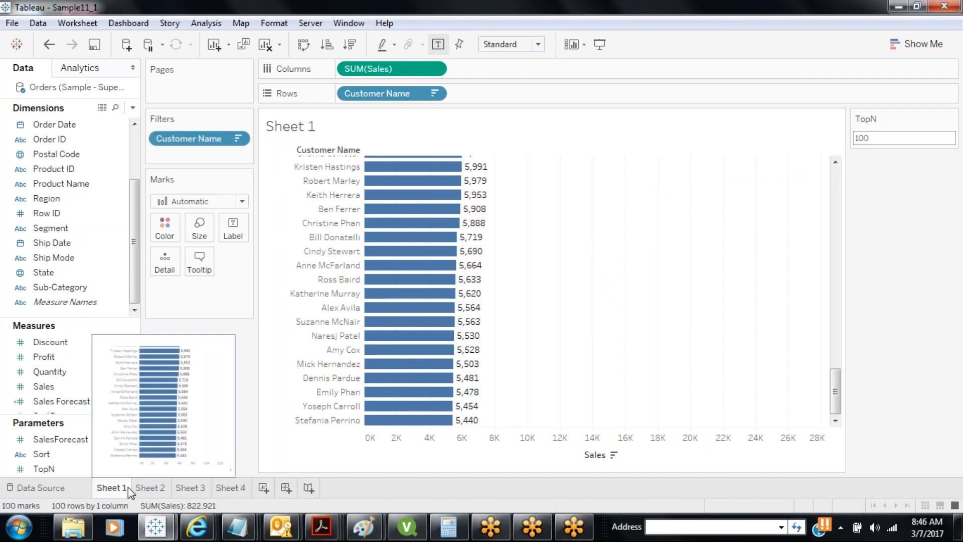
{"action": "left_click", "coordinate": [244, 488]}
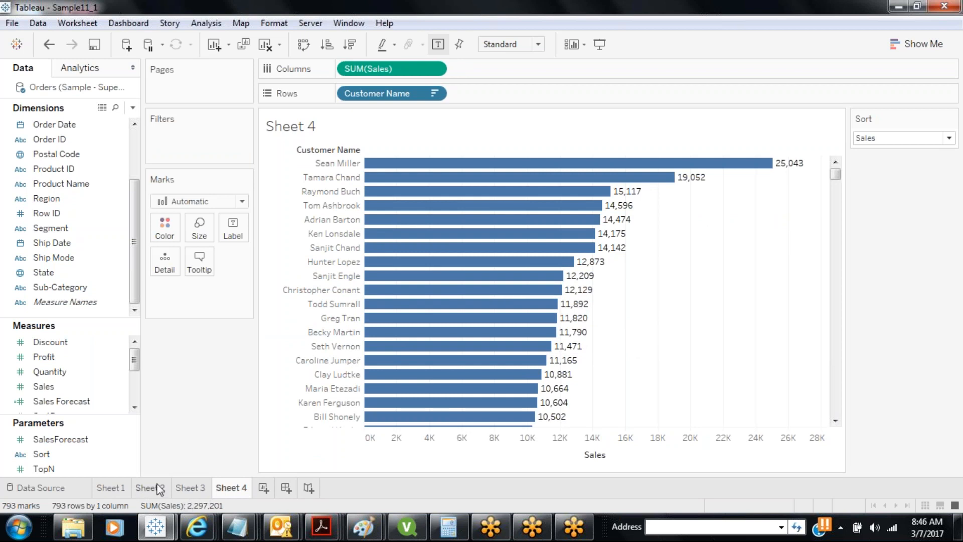
{"action": "mouse_move", "coordinate": [158, 489]}
{"action": "left_click", "coordinate": [94, 45]}
On a new Sheet 5, put Region, Segment and Customer Name on Rows and SUM(Sales) on Columns
{"action": "left_click", "coordinate": [263, 487]}
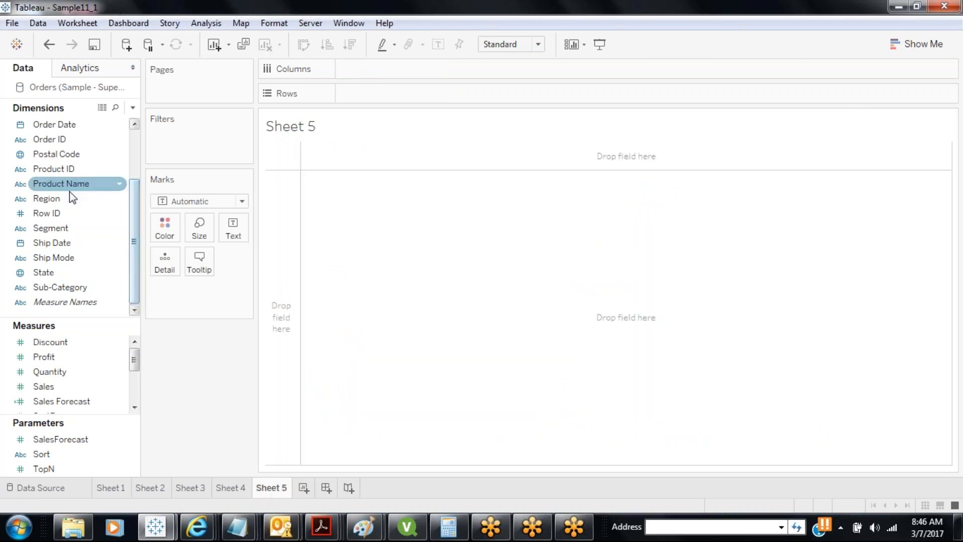
{"action": "mouse_move", "coordinate": [126, 198]}
{"action": "left_mouse_down"}
{"action": "mouse_move", "coordinate": [357, 99]}
{"action": "mouse_move", "coordinate": [346, 94]}
{"action": "left_mouse_up"}
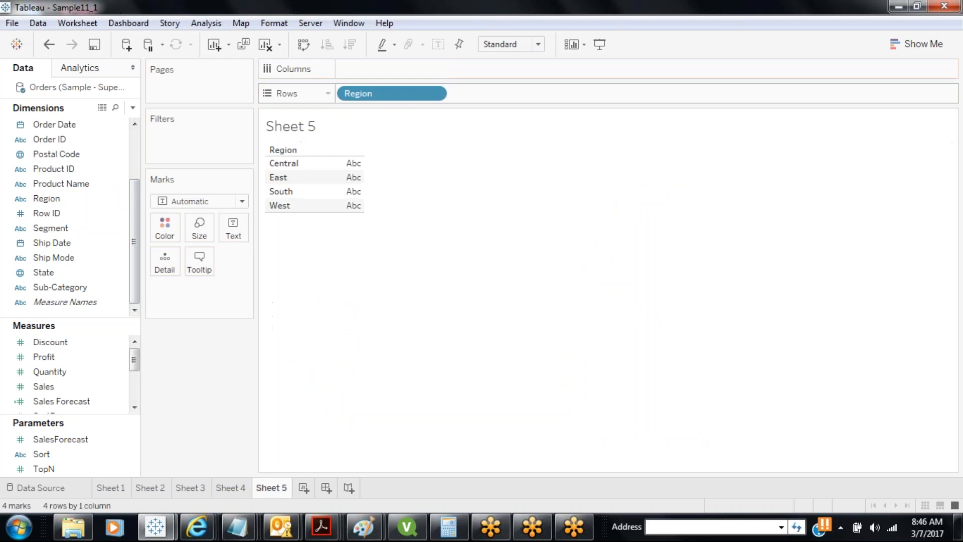
{"action": "left_click_drag", "start_coordinate": [79, 234], "coordinate": [504, 96]}
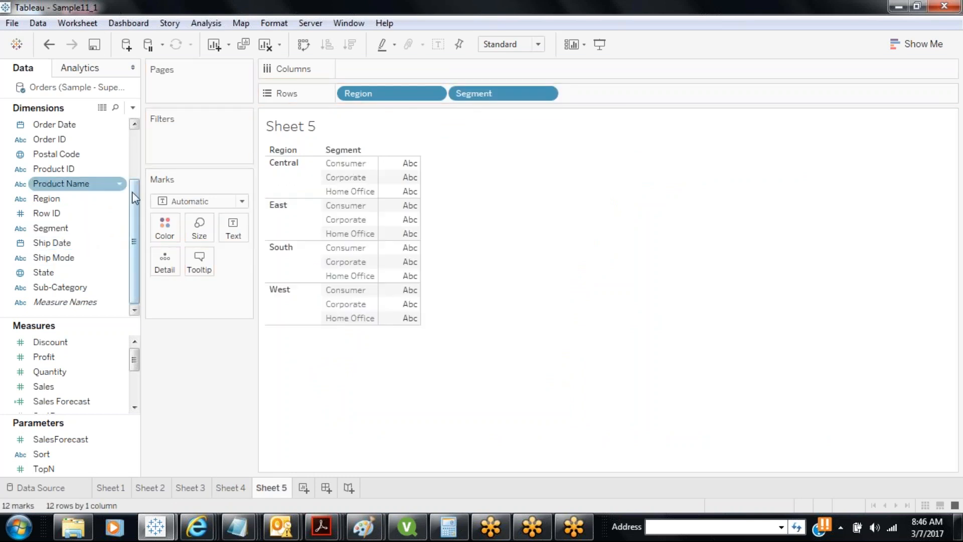
{"action": "scroll", "coordinate": [133, 189], "scroll_direction": "up", "scroll_amount": 3}
{"action": "left_click_drag", "start_coordinate": [88, 186], "coordinate": [618, 100]}
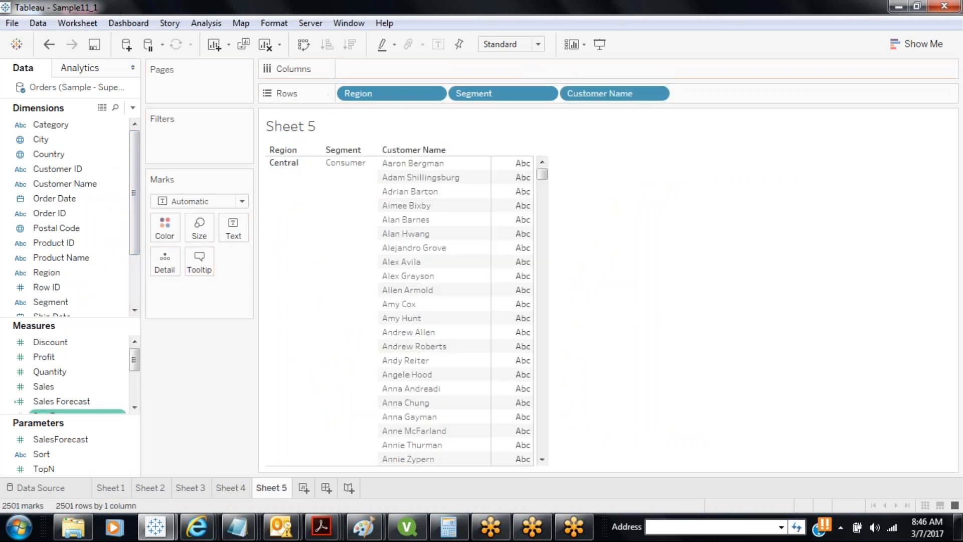
{"action": "left_click_drag", "start_coordinate": [43, 386], "coordinate": [390, 74]}
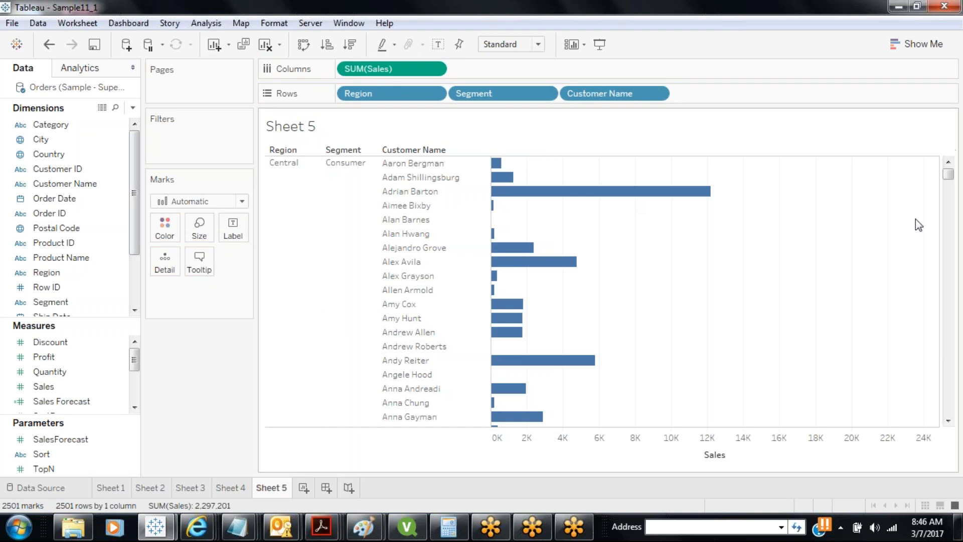
{"action": "left_click_drag", "start_coordinate": [948, 174], "coordinate": [949, 281]}
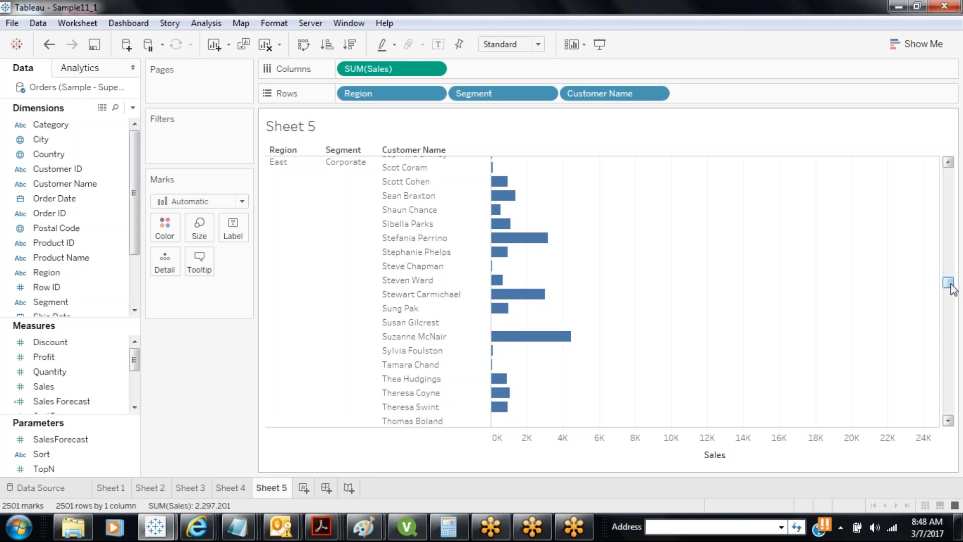
Create a new parameter named Show with the String data type
{"action": "left_click", "coordinate": [132, 108]}
{"action": "left_click", "coordinate": [84, 138]}
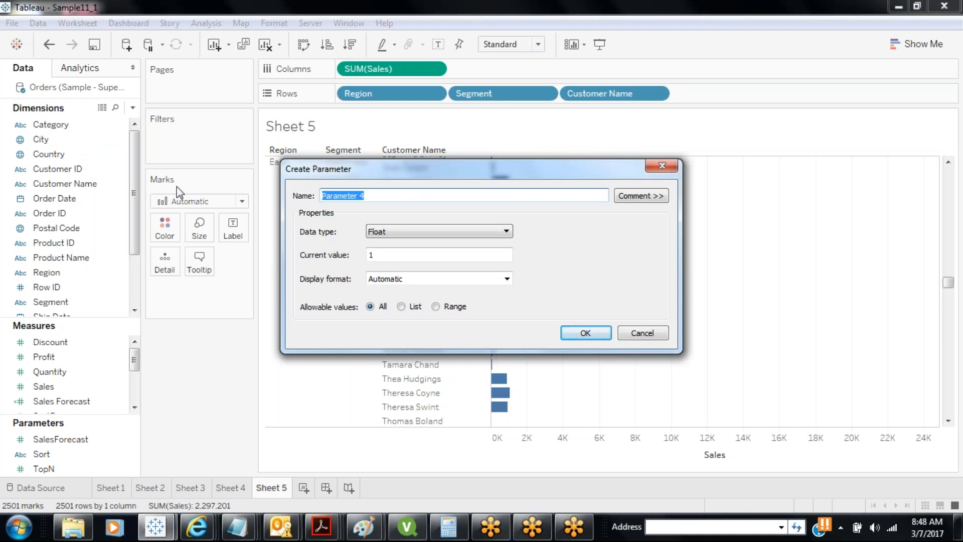
{"action": "type", "text": "Show"}
{"action": "left_click", "coordinate": [387, 235]}
{"action": "left_click", "coordinate": [382, 266]}
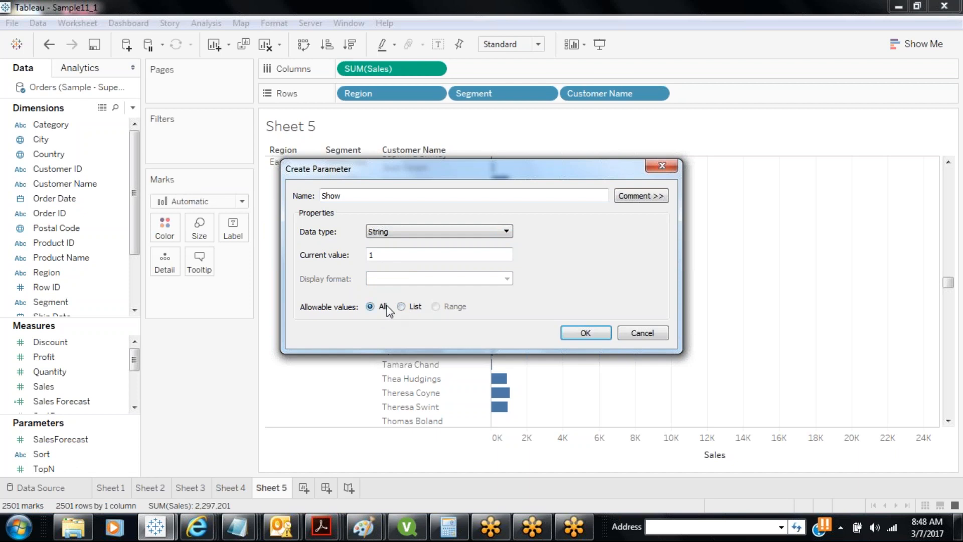
{"action": "left_click", "coordinate": [604, 336]}
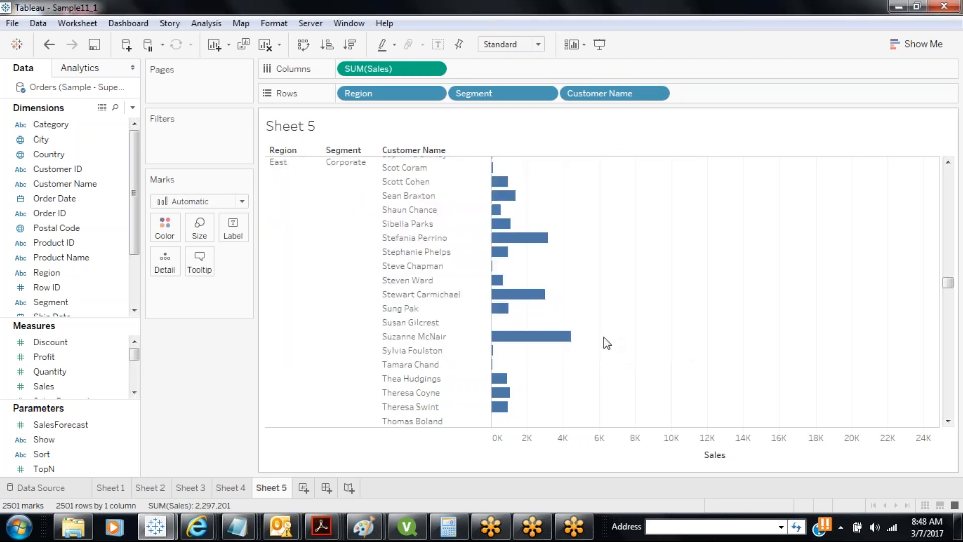
Display the Show parameter control on Sheet 5 and enter east as its value
{"action": "right_click", "coordinate": [72, 440]}
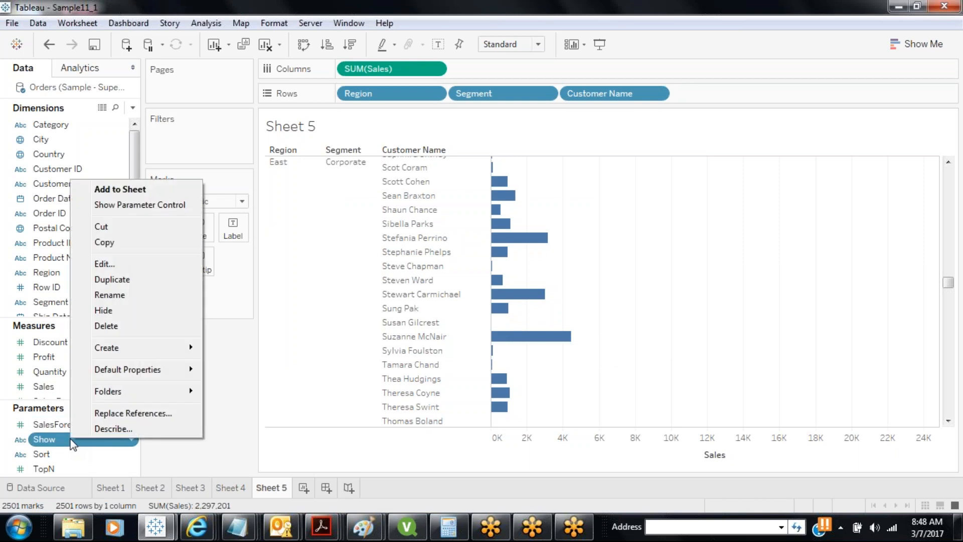
{"action": "left_click", "coordinate": [114, 206]}
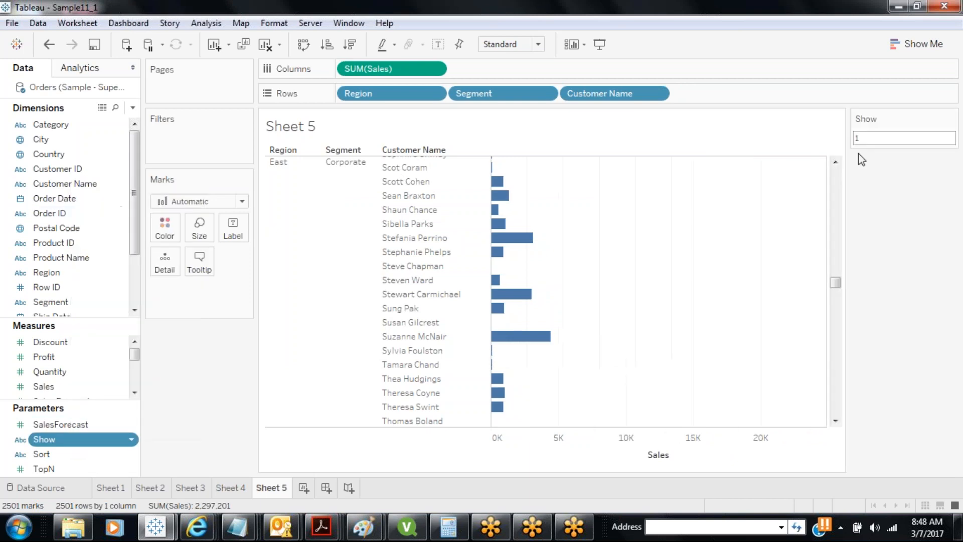
{"action": "left_click", "coordinate": [861, 138]}
{"action": "type", "text": "eas"}
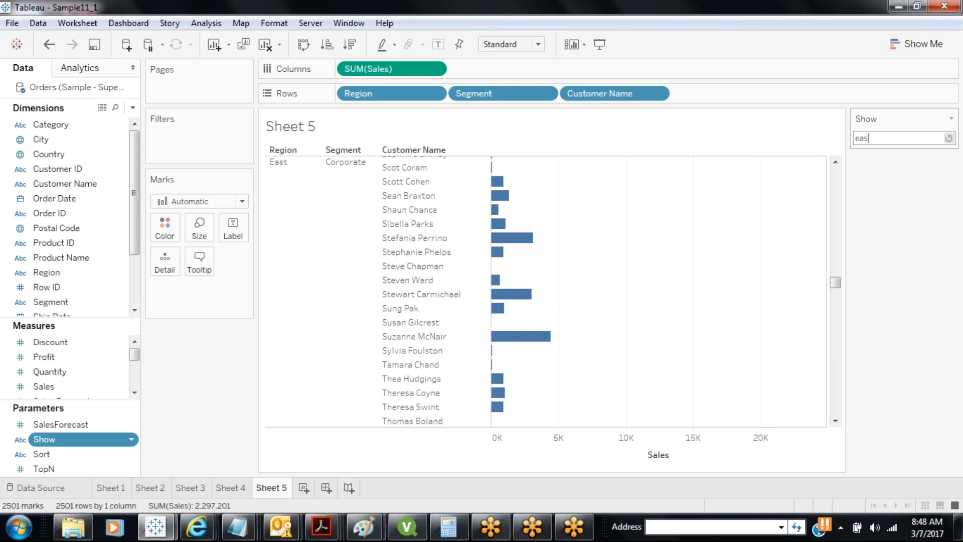
{"action": "type", "text": "t"}
{"action": "key", "text": "Return"}
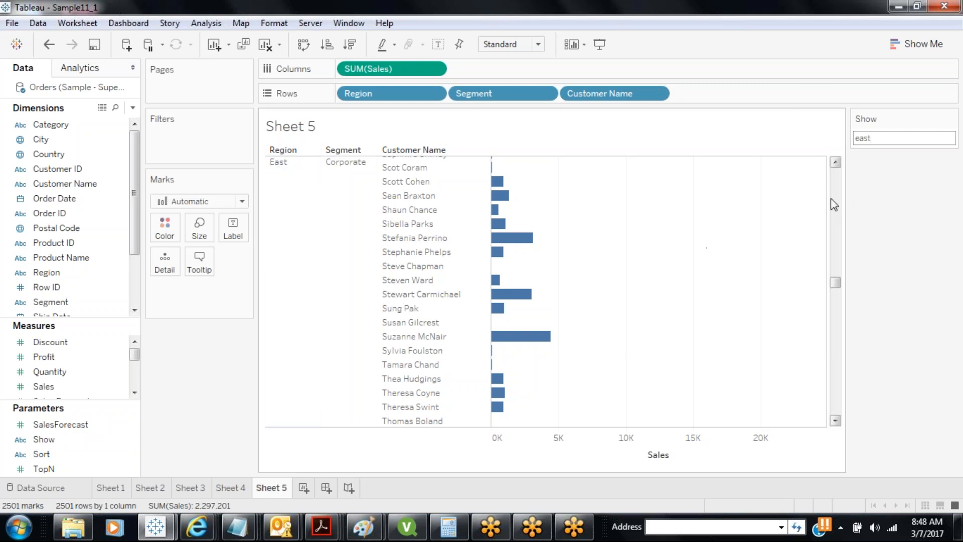
Replace the Show parameter value with consumer
{"action": "left_click_drag", "start_coordinate": [835, 283], "coordinate": [836, 407]}
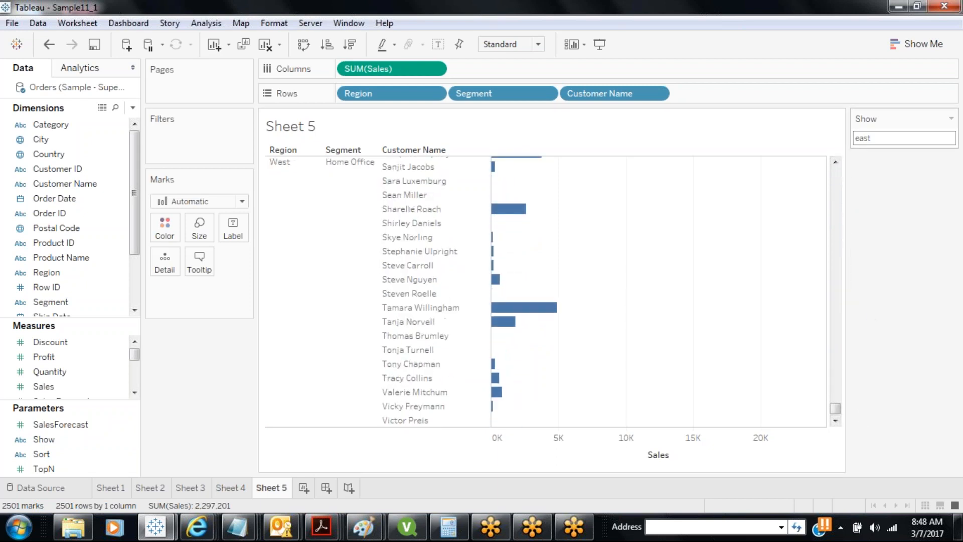
{"action": "left_click", "coordinate": [874, 138]}
{"action": "type", "text": "consumer"}
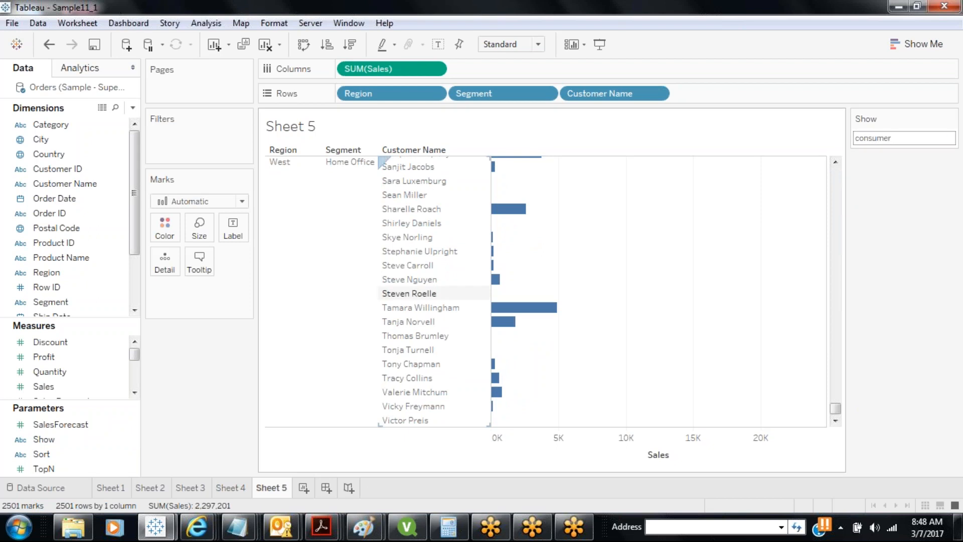
{"action": "left_click", "coordinate": [371, 193]}
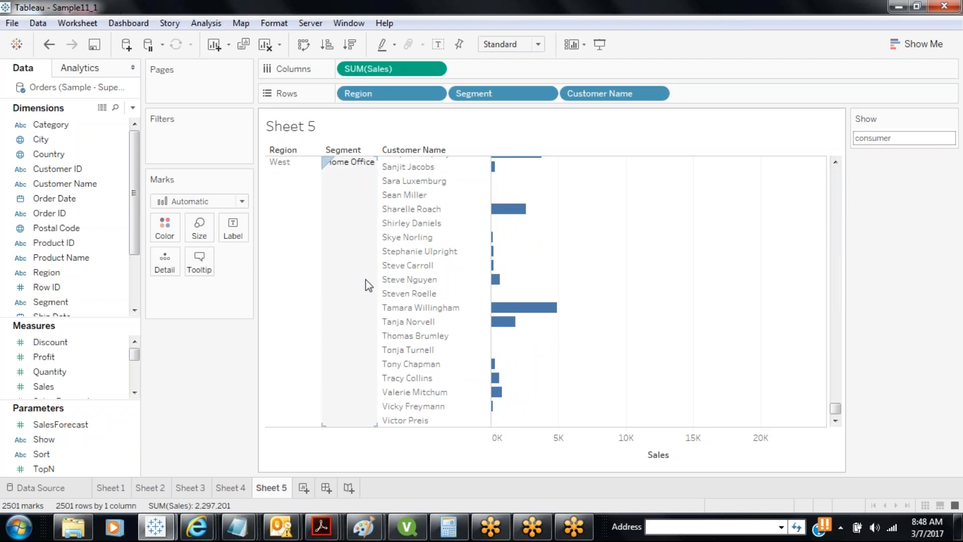
{"action": "left_click", "coordinate": [276, 203]}
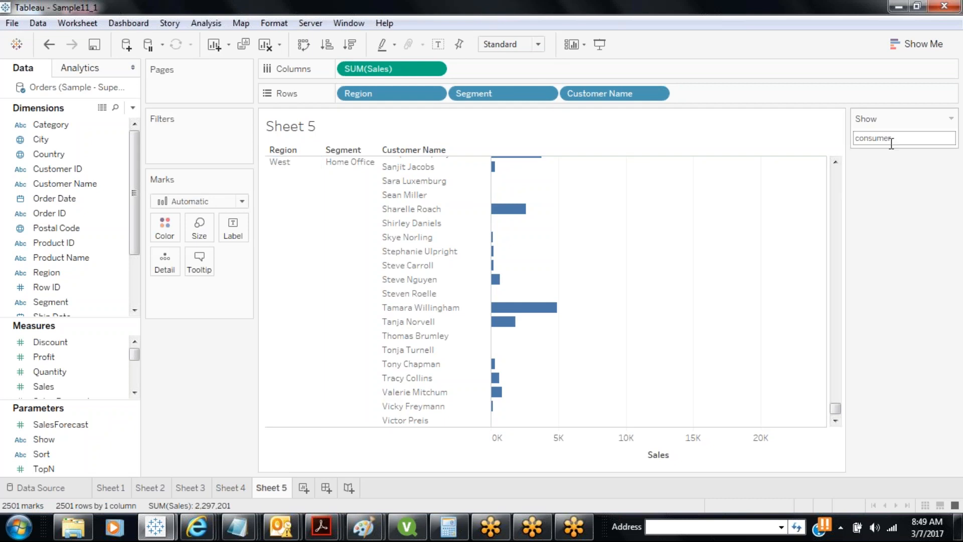
{"action": "left_click", "coordinate": [132, 108]}
Name a new calculated field Show In View and begin the formula IF [Region] = [Show]
{"action": "left_click", "coordinate": [111, 125]}
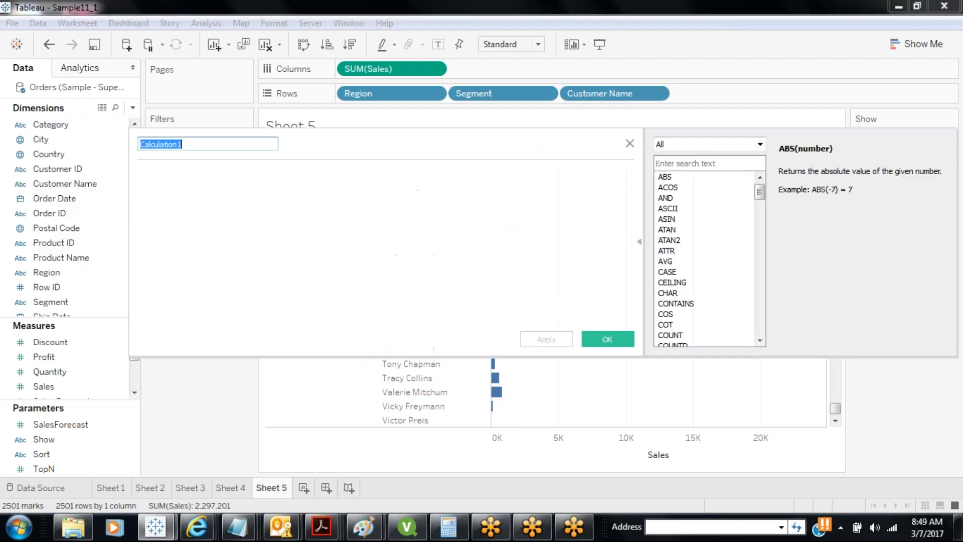
{"action": "type", "text": "Sho"}
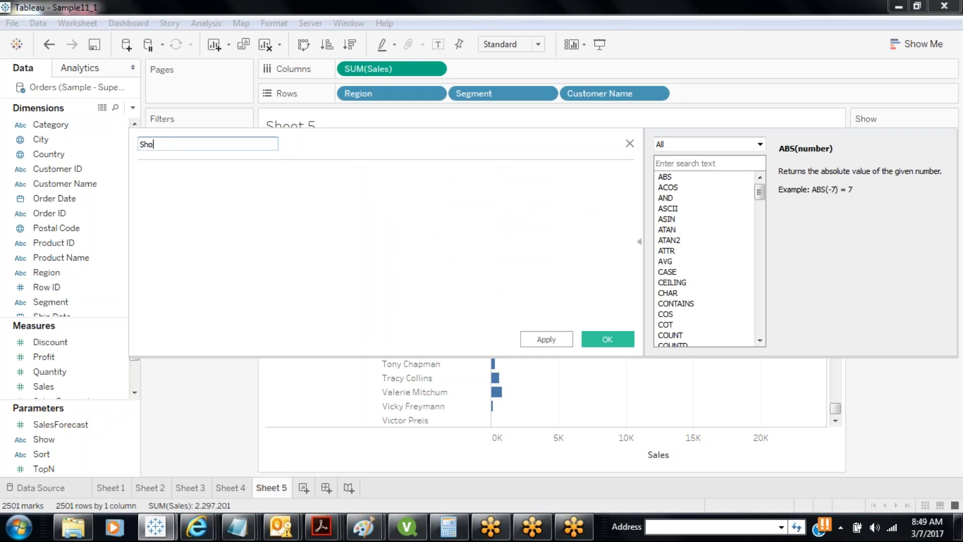
{"action": "type", "text": "w In View"}
{"action": "left_click", "coordinate": [356, 261]}
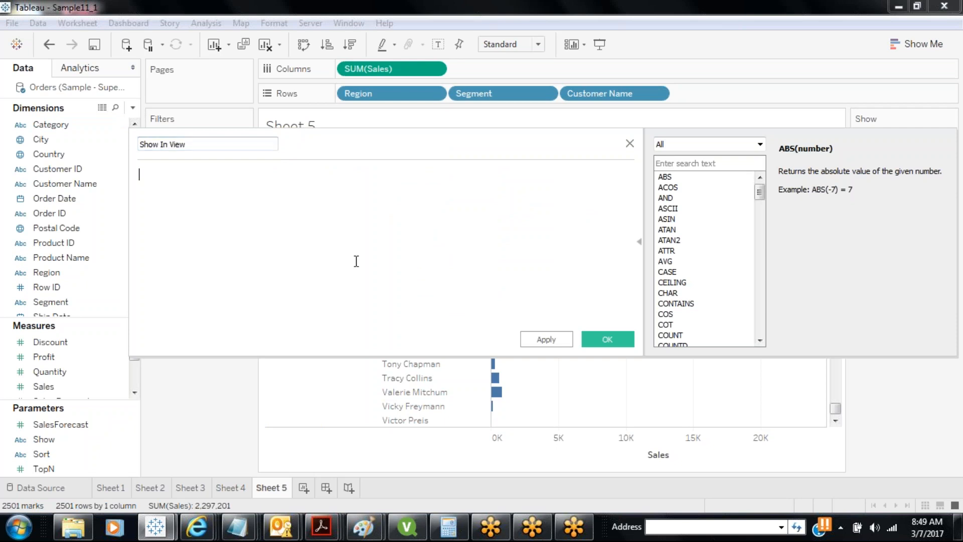
{"action": "type", "text": "IF"}
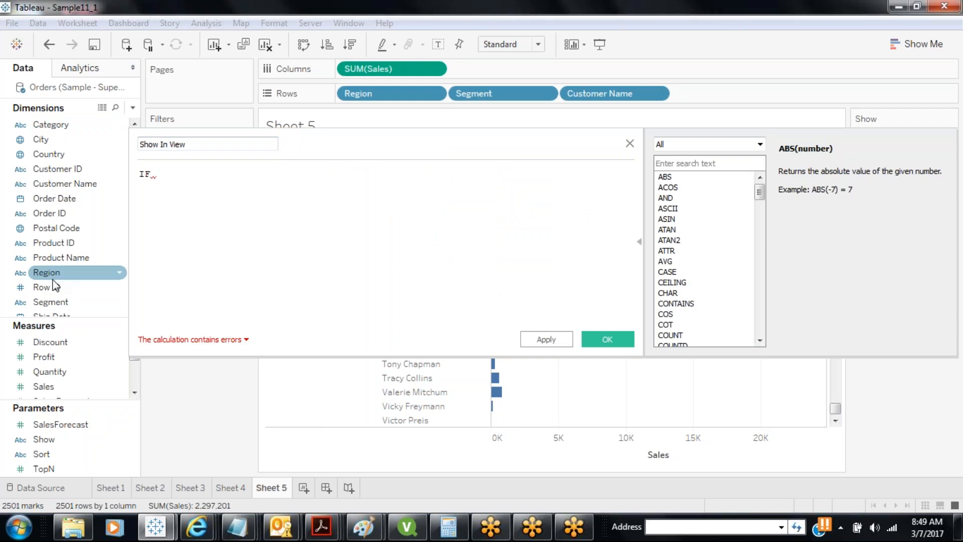
{"action": "left_click_drag", "start_coordinate": [50, 273], "coordinate": [194, 218]}
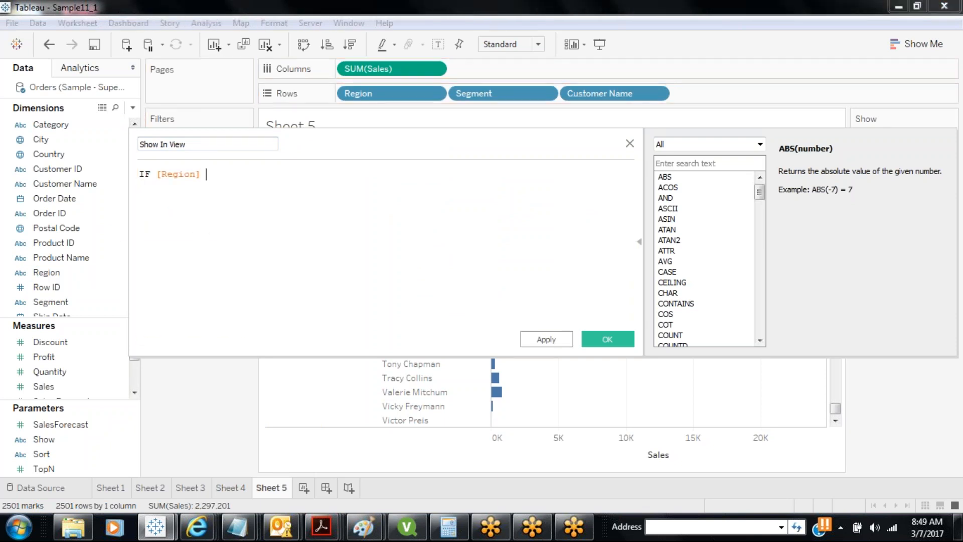
{"action": "left_click_drag", "start_coordinate": [45, 439], "coordinate": [261, 191]}
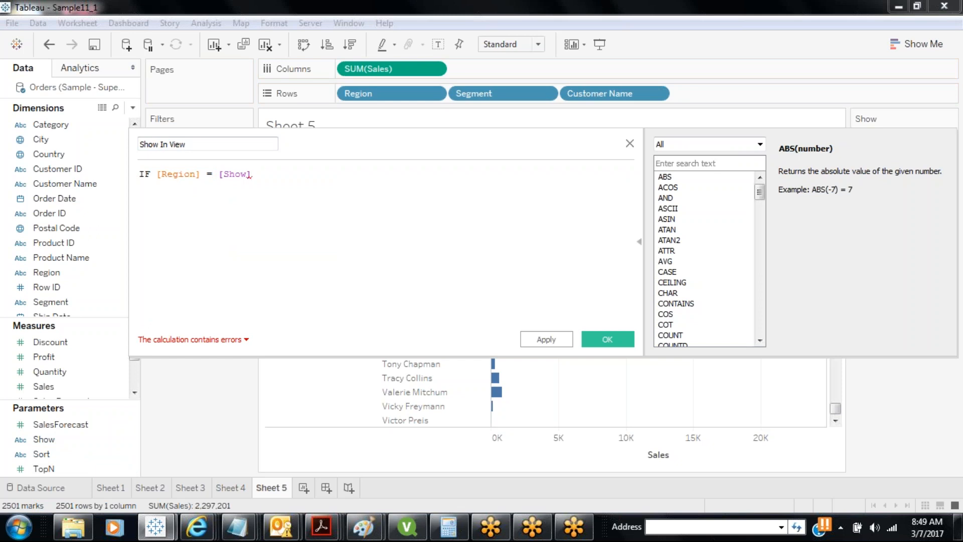
Add the condition and [Segment] != [Show] Then "Show", then start an ELSEIF line
{"action": "type", "text": "and"}
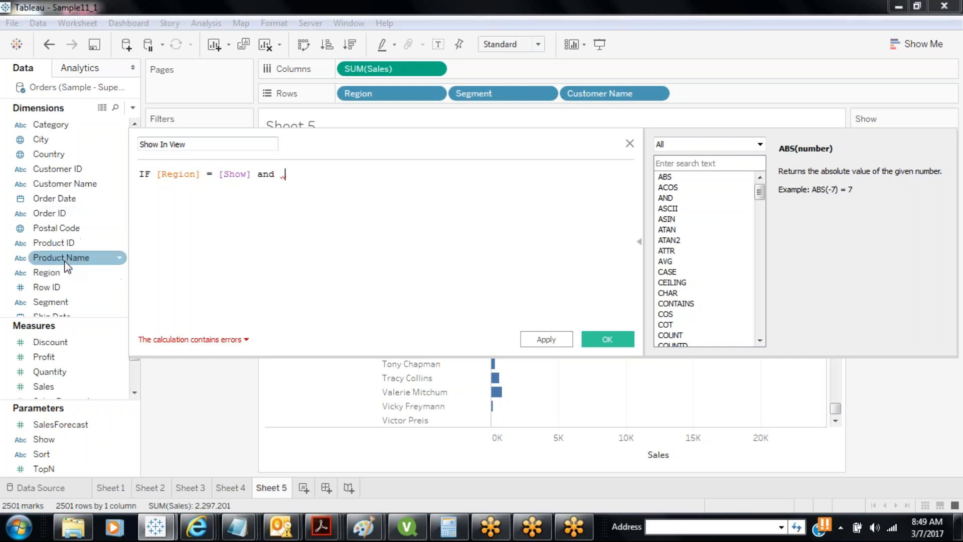
{"action": "left_click_drag", "start_coordinate": [55, 301], "coordinate": [306, 176]}
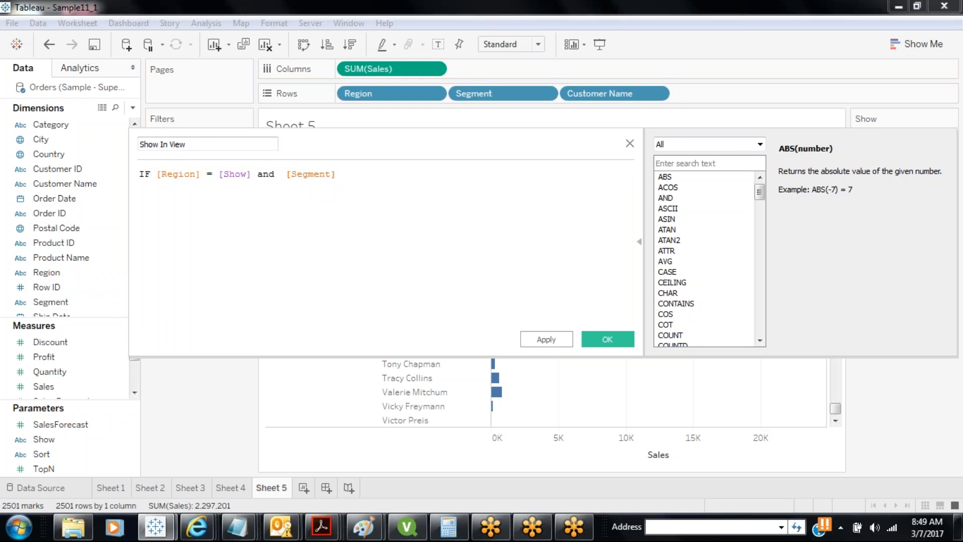
{"action": "type", "text": "!="}
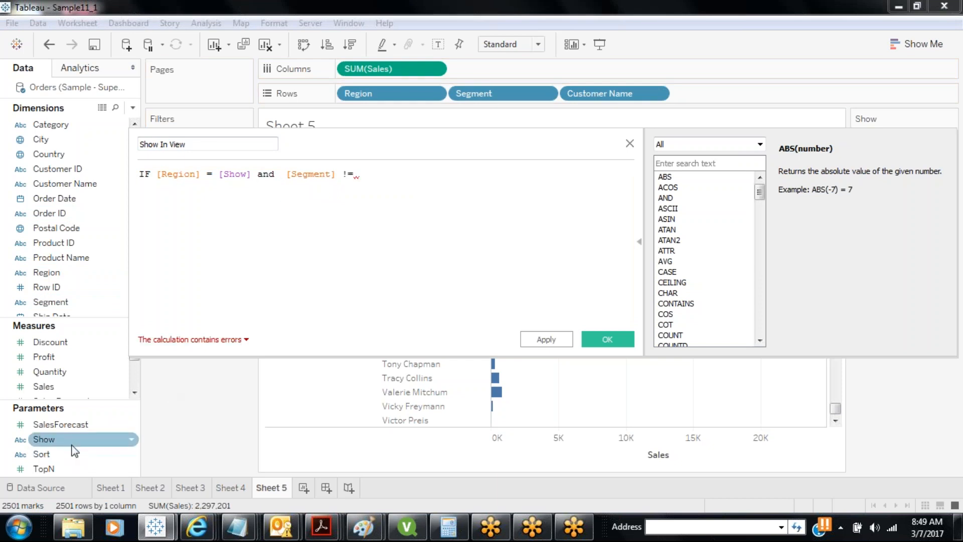
{"action": "left_click_drag", "start_coordinate": [73, 442], "coordinate": [382, 176]}
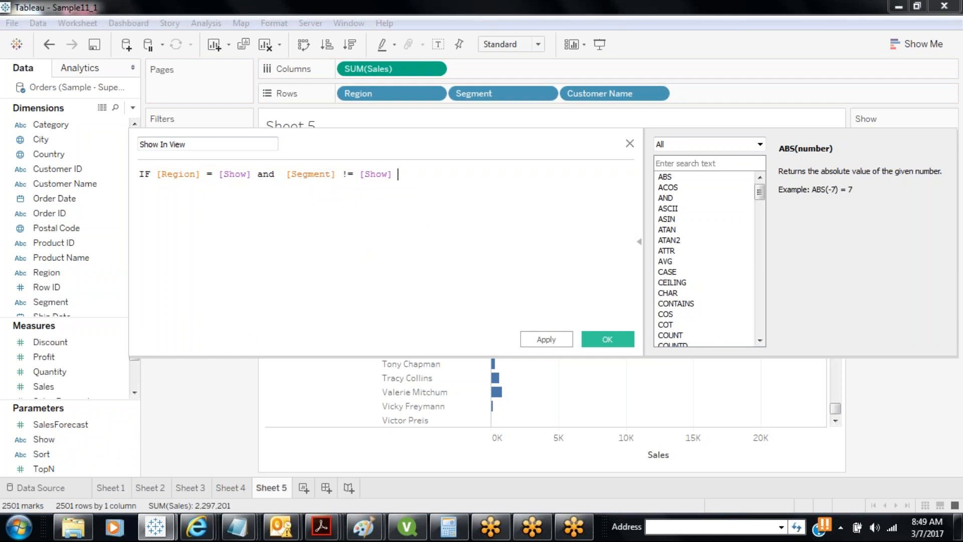
{"action": "type", "text": "Then \"Show\""}
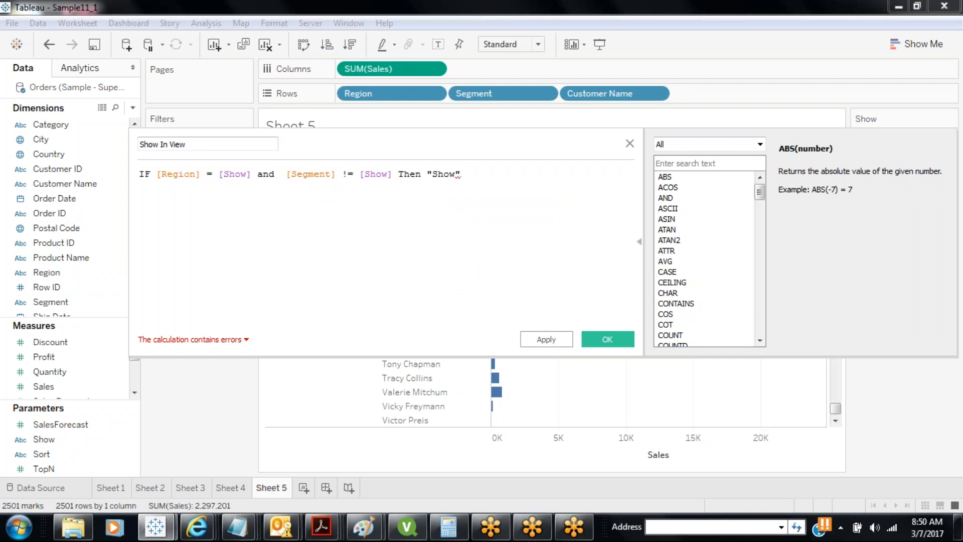
{"action": "key", "text": "Return"}
{"action": "type", "text": "ELSEIF"}
Write the second branch: [Segment] = [Show] and [Region] != [Show] Then "Show"
{"action": "left_click_drag", "start_coordinate": [50, 301], "coordinate": [211, 196]}
{"action": "type", "text": "="}
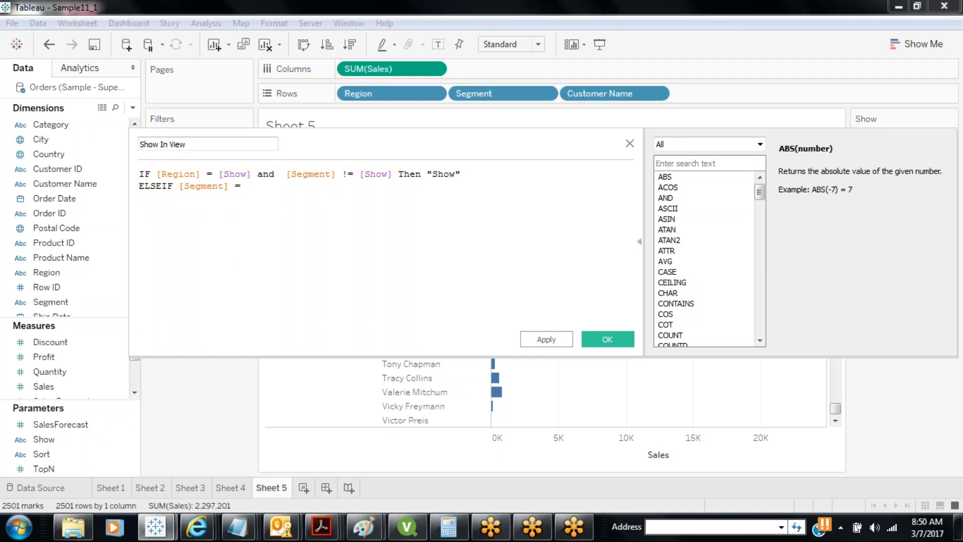
{"action": "left_click_drag", "start_coordinate": [44, 439], "coordinate": [271, 212]}
{"action": "type", "text": "and"}
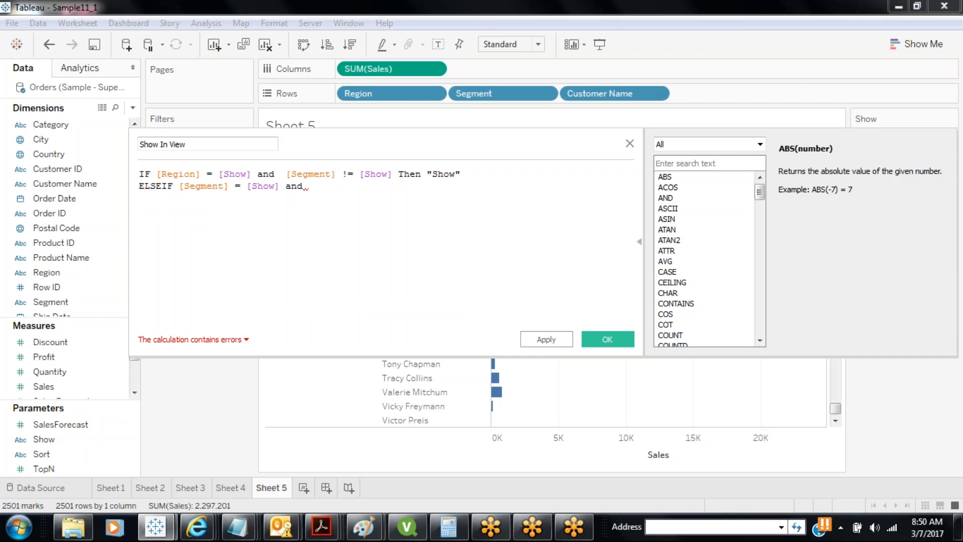
{"action": "left_click_drag", "start_coordinate": [47, 272], "coordinate": [350, 224]}
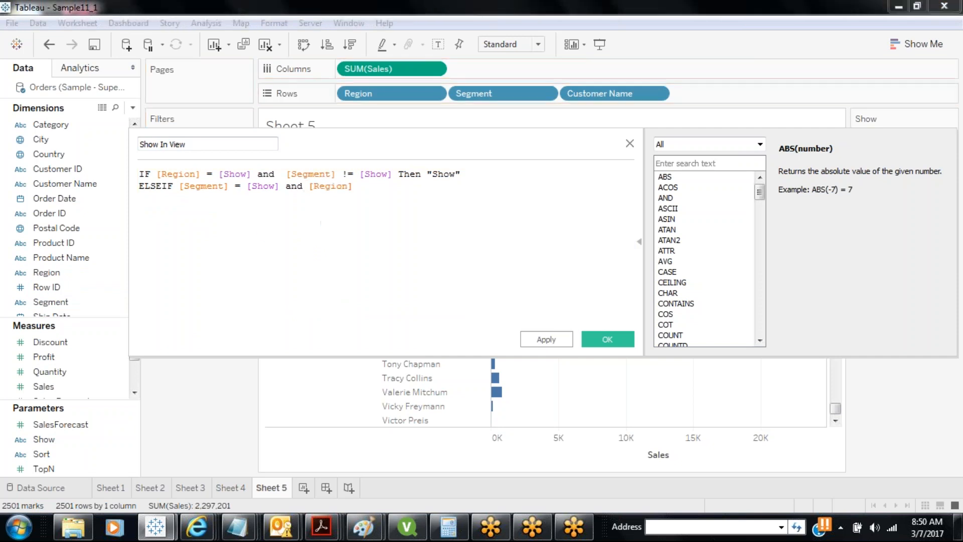
{"action": "type", "text": "!="}
{"action": "left_click_drag", "start_coordinate": [44, 439], "coordinate": [366, 214]}
{"action": "type", "text": "The"}
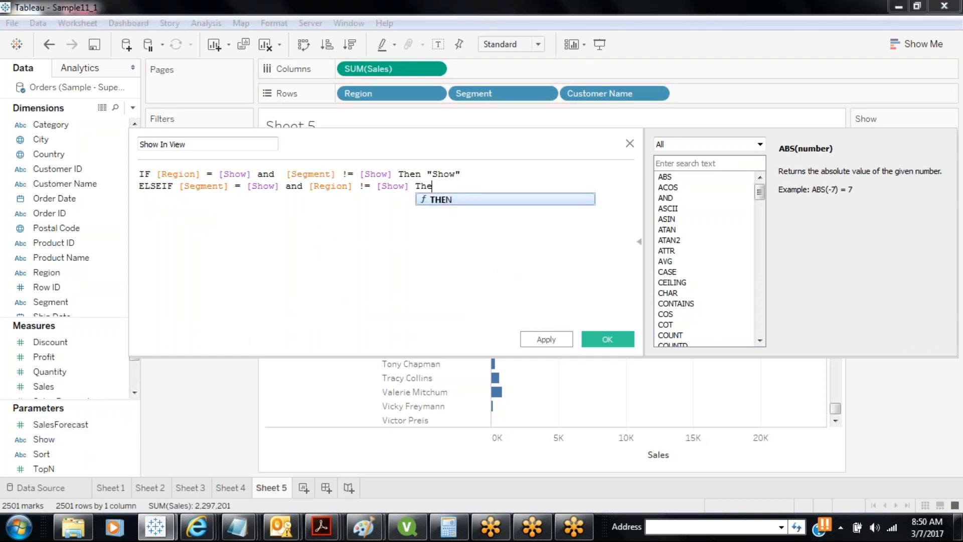
{"action": "type", "text": "n \"Sho"}
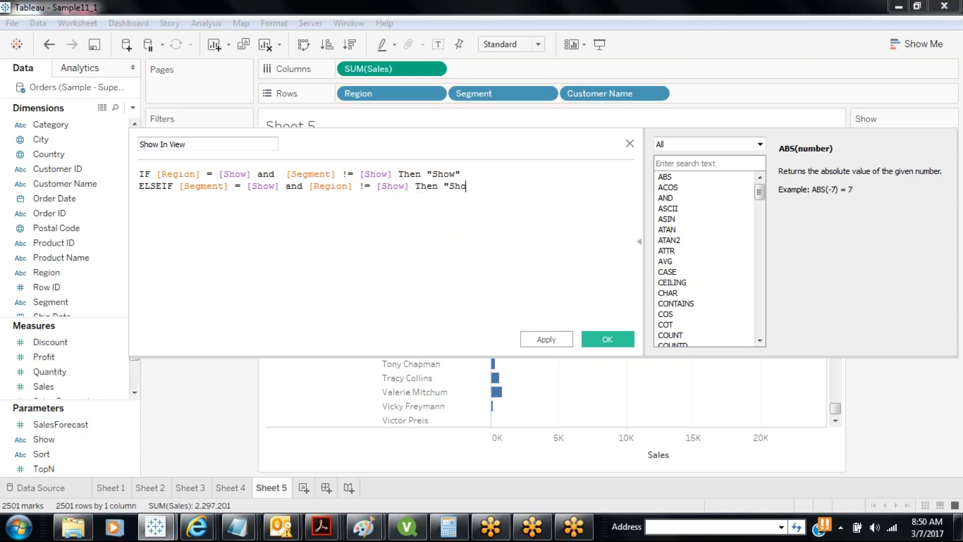
{"action": "type", "text": "w\""}
End the formula with ELSE "Hide" and End
{"action": "key", "text": "Return"}
{"action": "type", "text": "ELSE"}
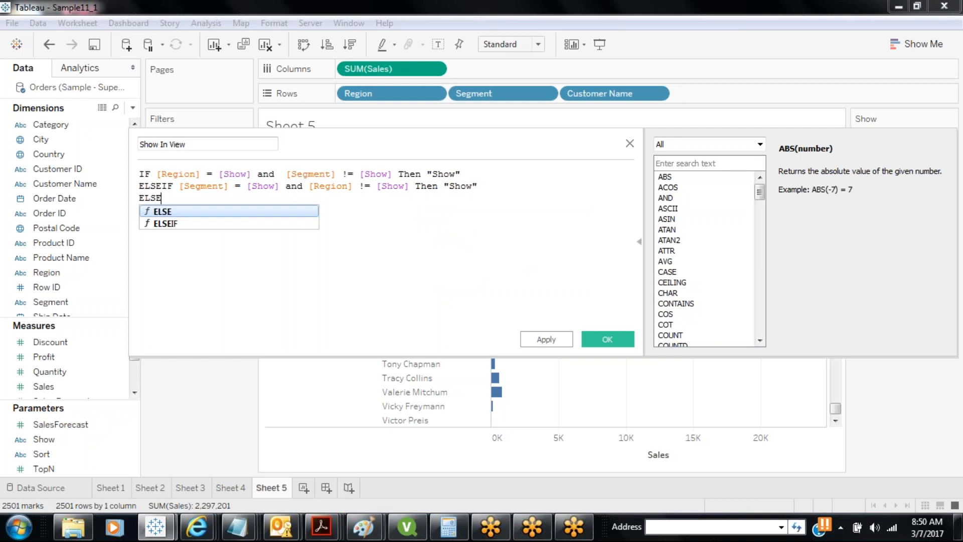
{"action": "type", "text": " \"Hide\""}
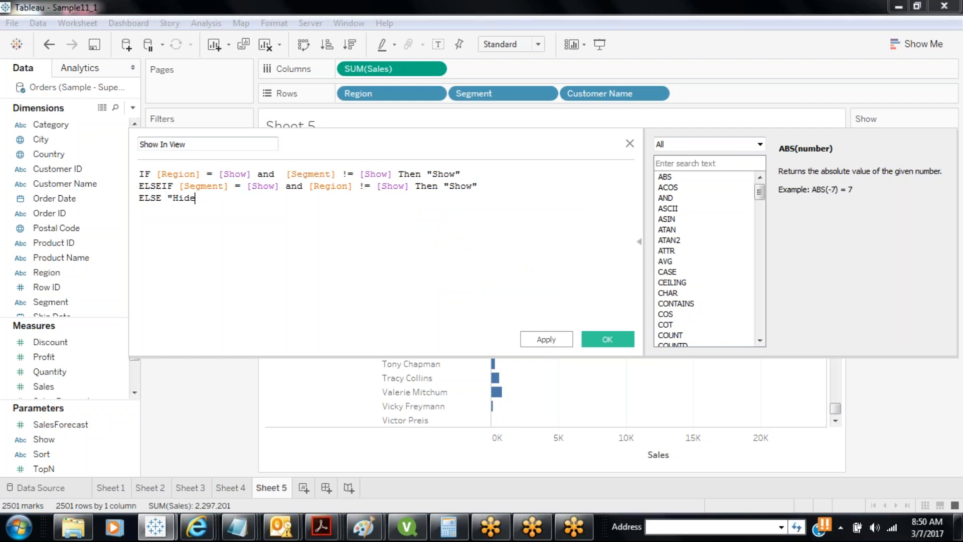
{"action": "key", "text": "Return"}
{"action": "type", "text": "End"}
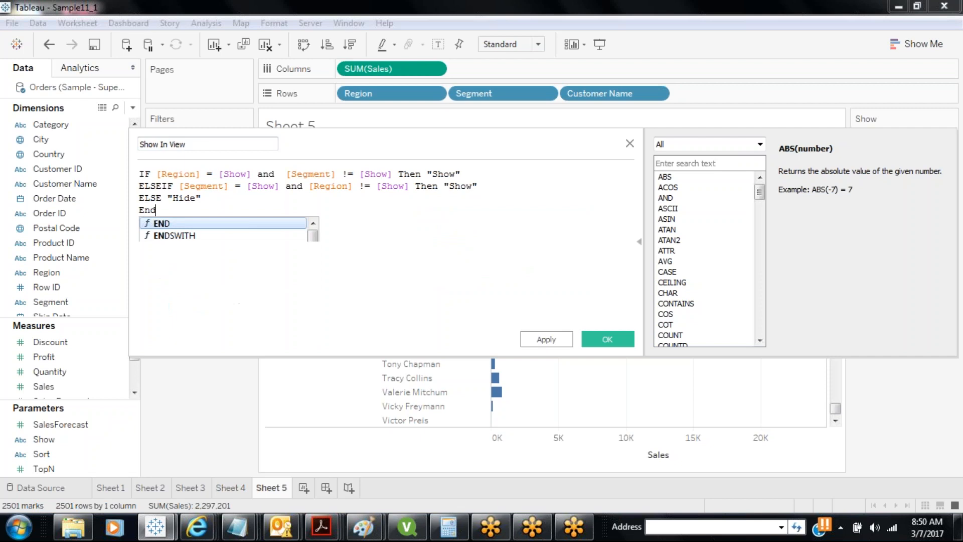
{"action": "left_click", "coordinate": [365, 198]}
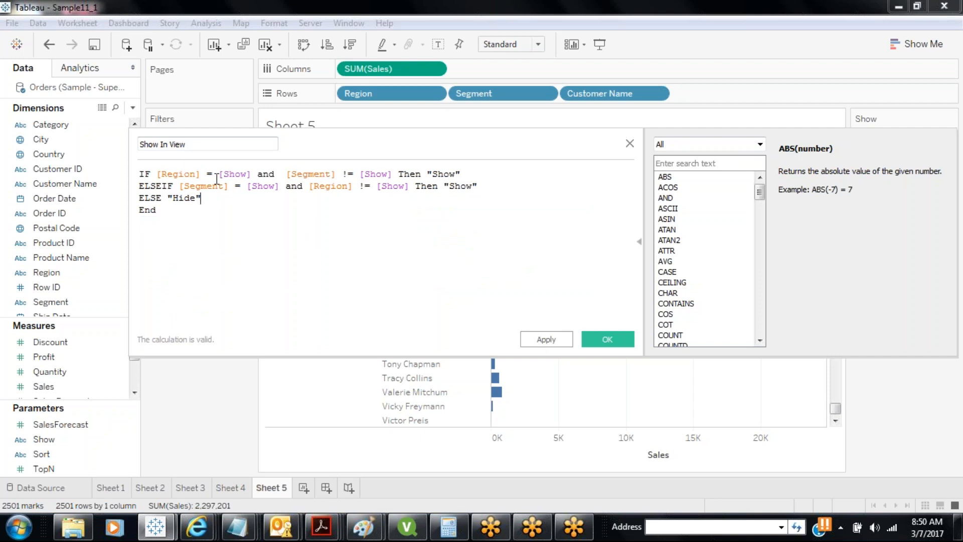
Check the Region and Show references, then apply and save the valid calculation
{"action": "left_click_drag", "start_coordinate": [201, 175], "coordinate": [159, 177]}
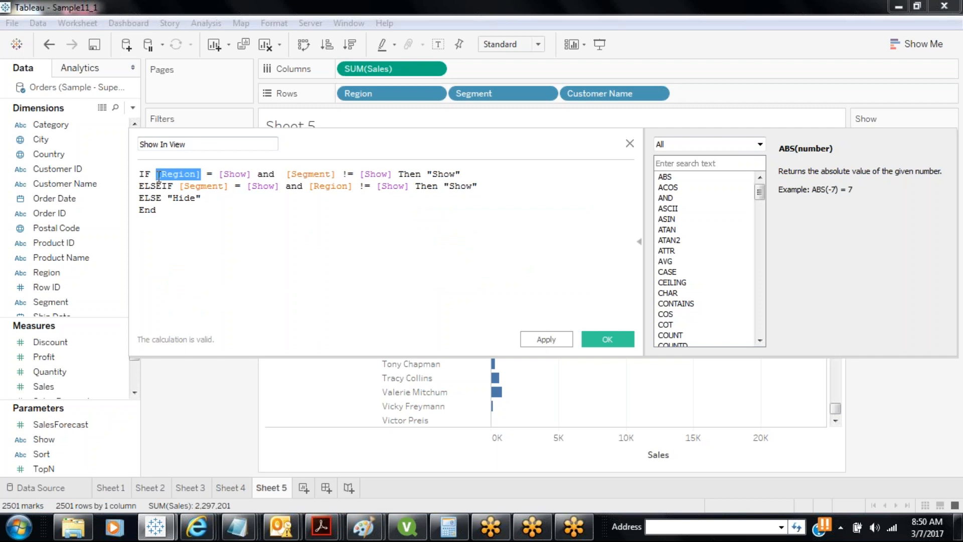
{"action": "left_click", "coordinate": [231, 175]}
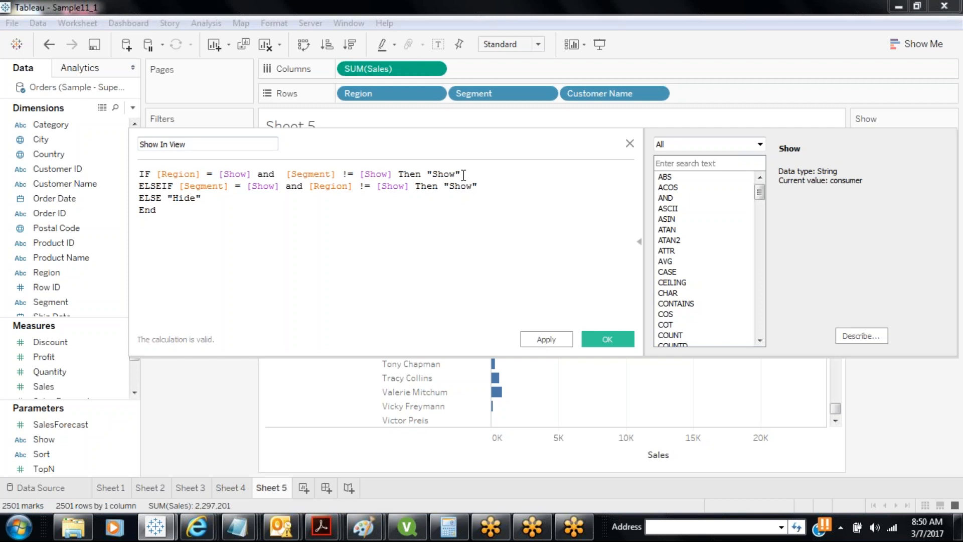
{"action": "left_click", "coordinate": [274, 187]}
{"action": "left_click_drag", "start_coordinate": [275, 186], "coordinate": [247, 182]}
{"action": "left_click", "coordinate": [562, 344]}
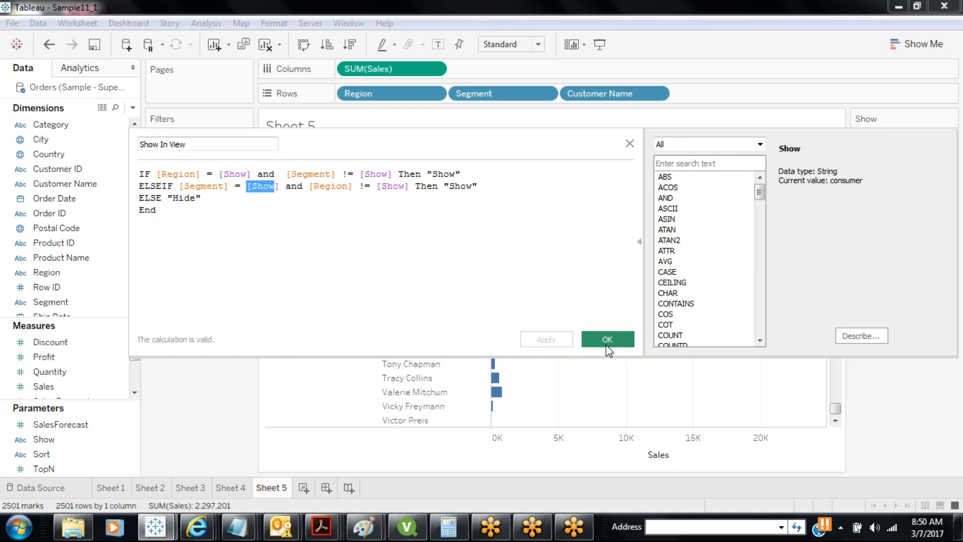
{"action": "left_click", "coordinate": [607, 339]}
Filter Sheet 5 by Show In View, keeping only the Show value
{"action": "left_click_drag", "start_coordinate": [134, 242], "coordinate": [133, 301]}
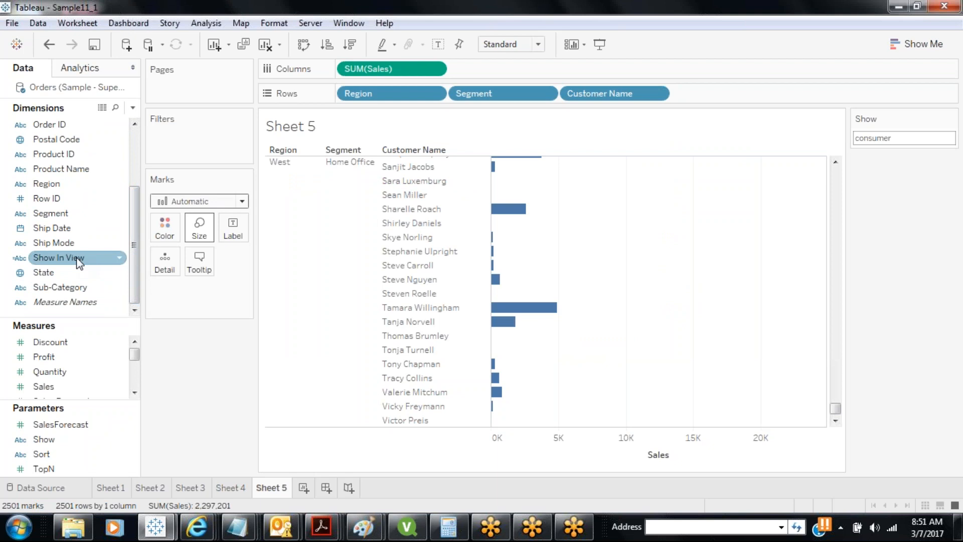
{"action": "left_click_drag", "start_coordinate": [78, 261], "coordinate": [198, 140]}
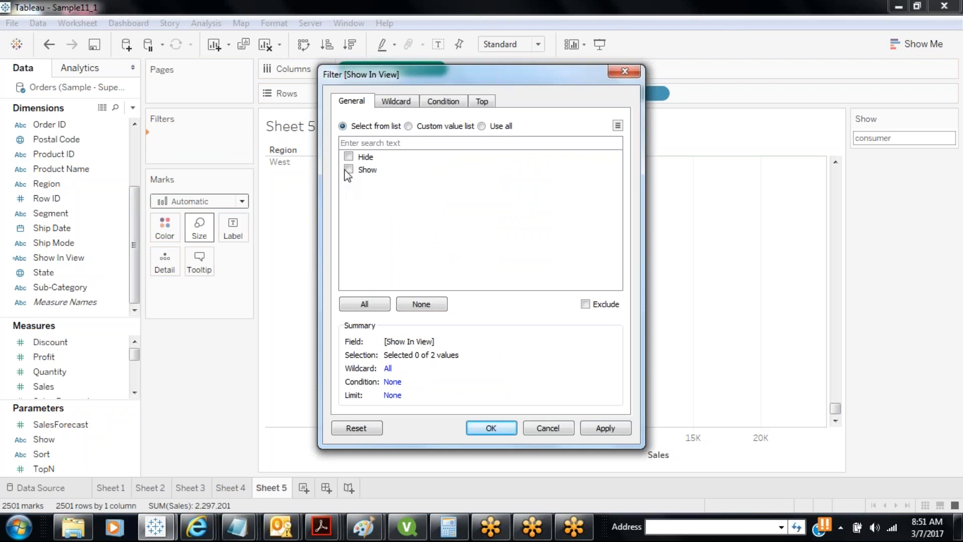
{"action": "left_click", "coordinate": [349, 169]}
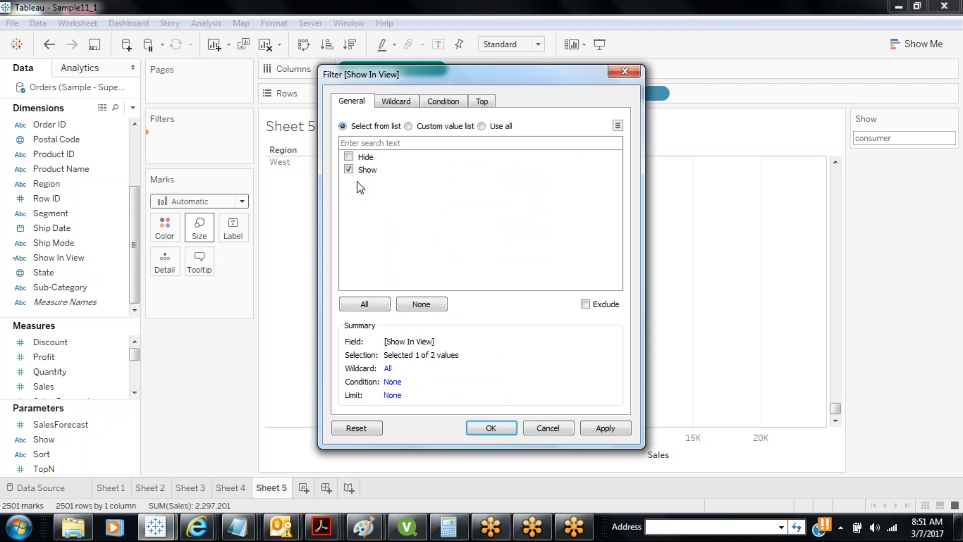
{"action": "left_click", "coordinate": [609, 430]}
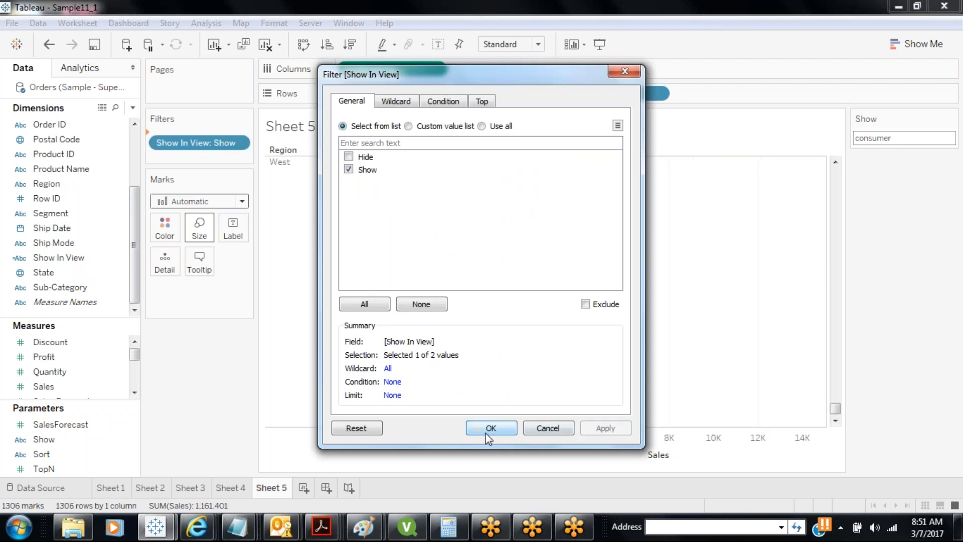
{"action": "left_click", "coordinate": [490, 430]}
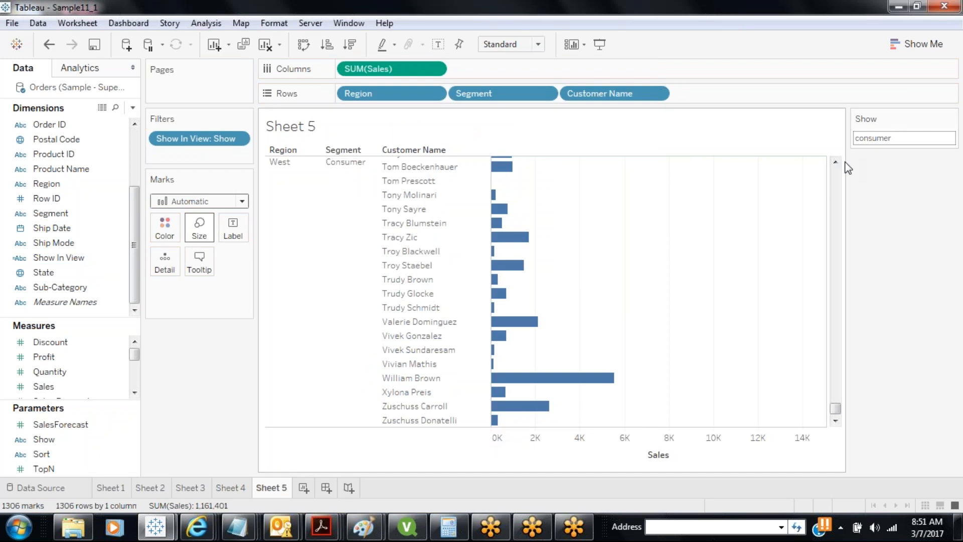
Set the Show parameter value to corporate
{"action": "mouse_move", "coordinate": [836, 409]}
{"action": "left_mouse_down"}
{"action": "mouse_move", "coordinate": [829, 160]}
{"action": "mouse_move", "coordinate": [838, 420]}
{"action": "left_mouse_up"}
{"action": "left_click", "coordinate": [904, 136]}
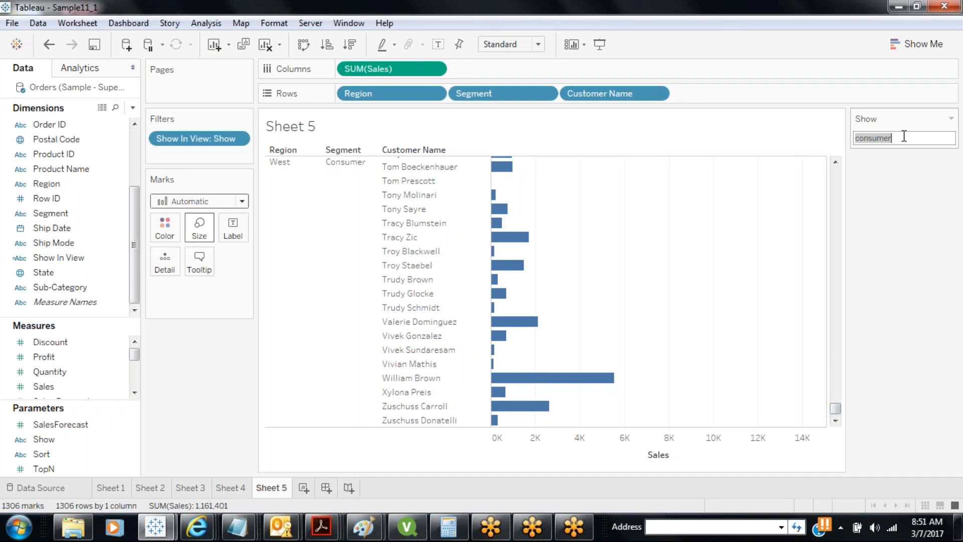
{"action": "type", "text": "corpoa"}
{"action": "key", "text": "BackSpace"}
{"action": "type", "text": "rate"}
{"action": "key", "text": "Return"}
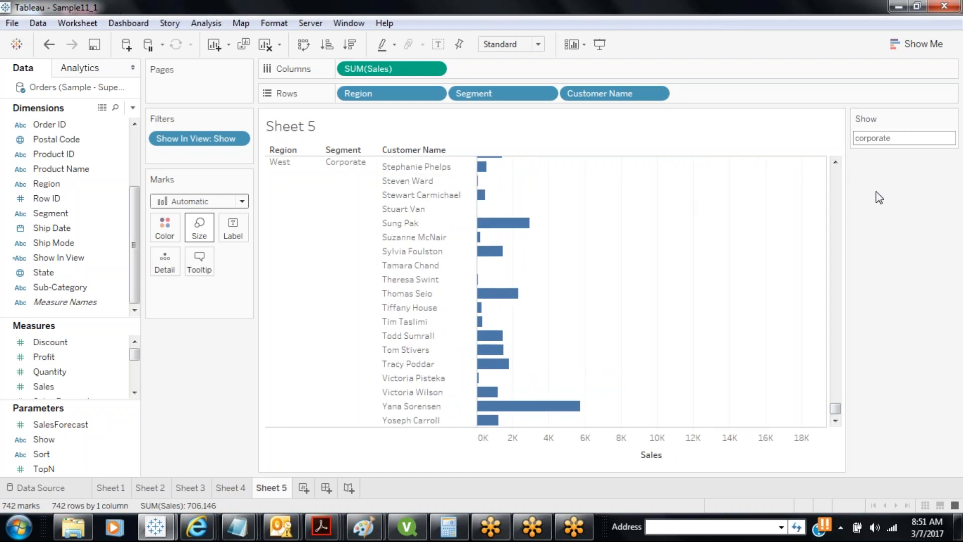
Change the Show parameter value to west
{"action": "left_click_drag", "start_coordinate": [835, 413], "coordinate": [811, 160]}
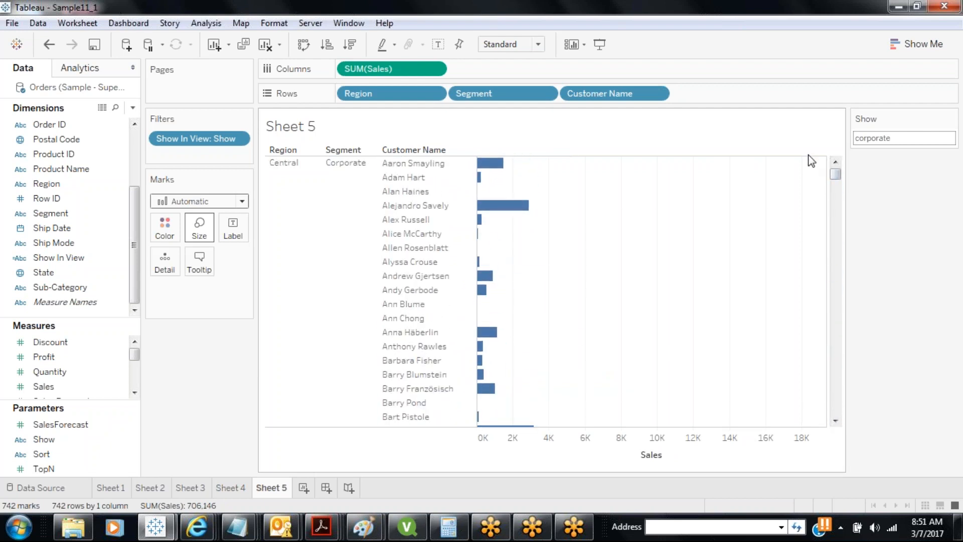
{"action": "double_click", "coordinate": [891, 136]}
{"action": "type", "text": "west"}
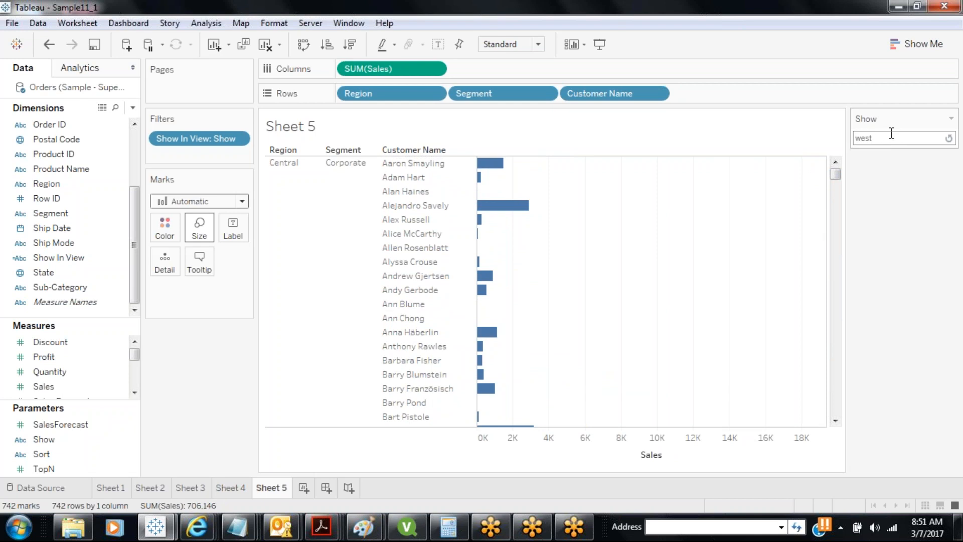
{"action": "key", "text": "Return"}
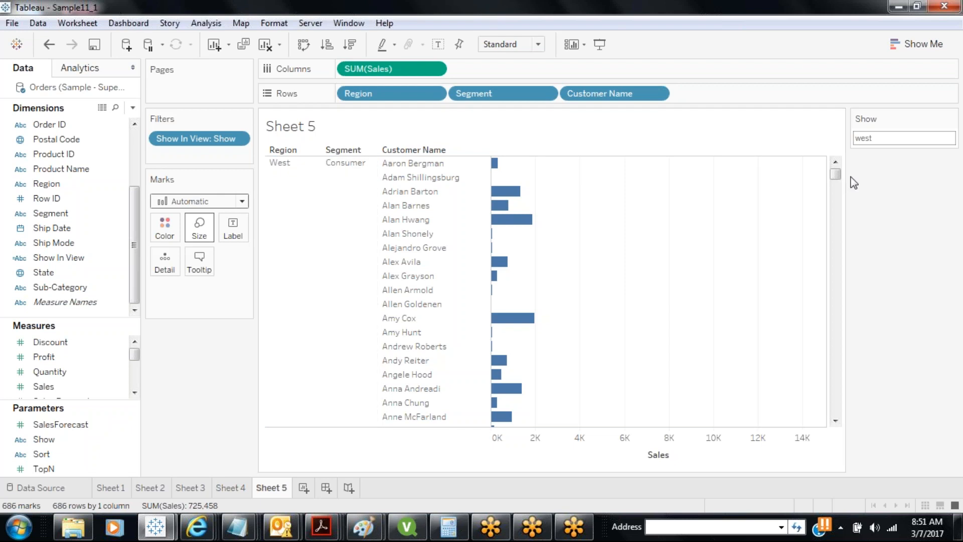
{"action": "left_click_drag", "start_coordinate": [836, 175], "coordinate": [828, 410]}
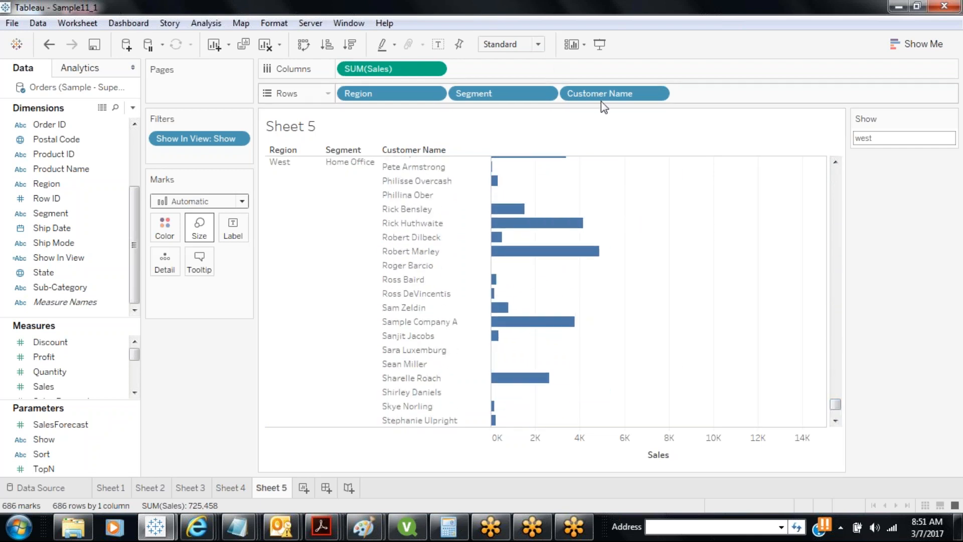
Remove Customer Name from Rows and label each West segment bar with its sales total
{"action": "left_click_drag", "start_coordinate": [601, 100], "coordinate": [211, 357]}
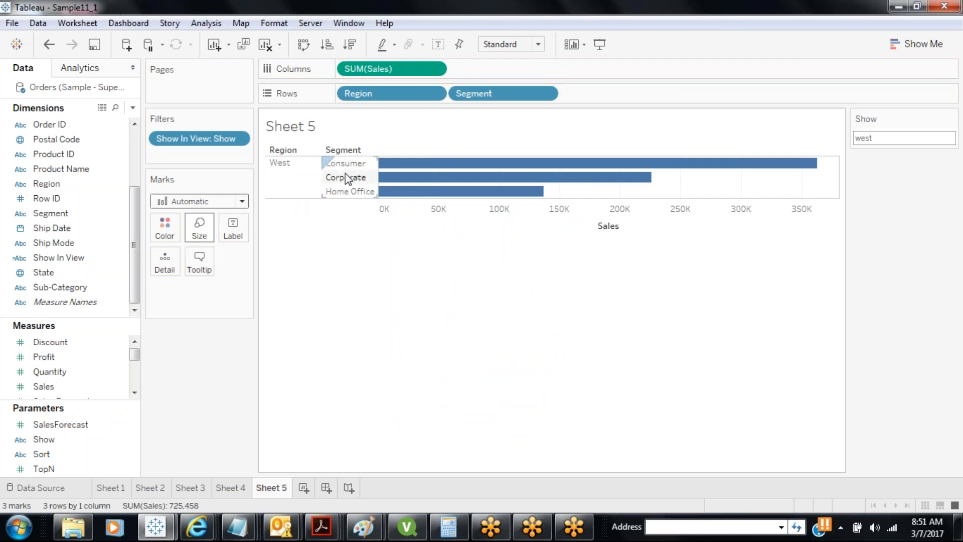
{"action": "left_click", "coordinate": [438, 46]}
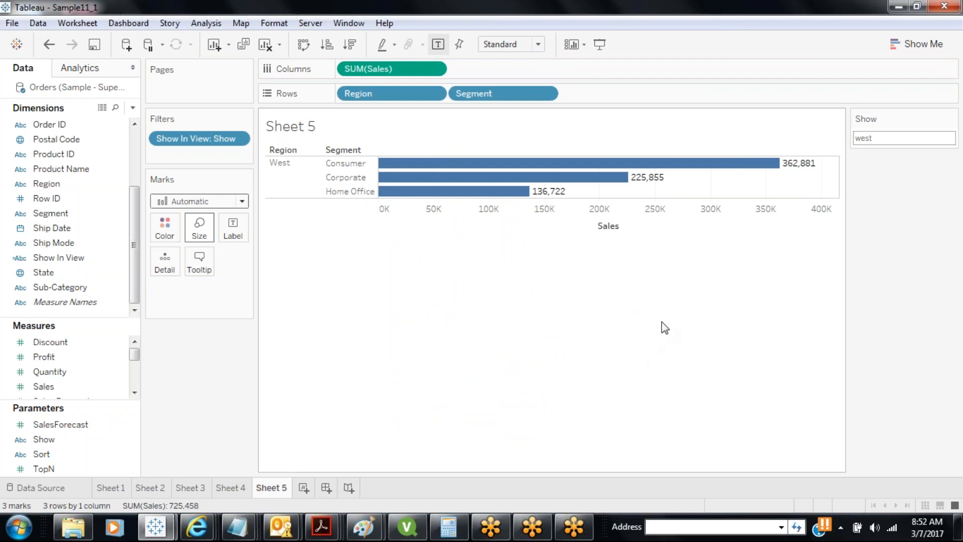
{"action": "left_click", "coordinate": [873, 138]}
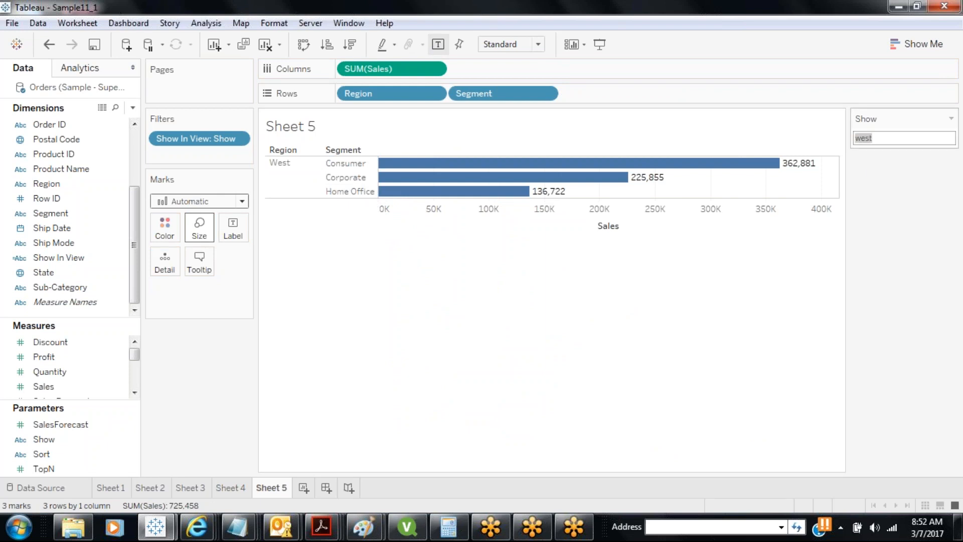
Try south, north, then south again as Show parameter values
{"action": "type", "text": "south"}
{"action": "key", "text": "Return"}
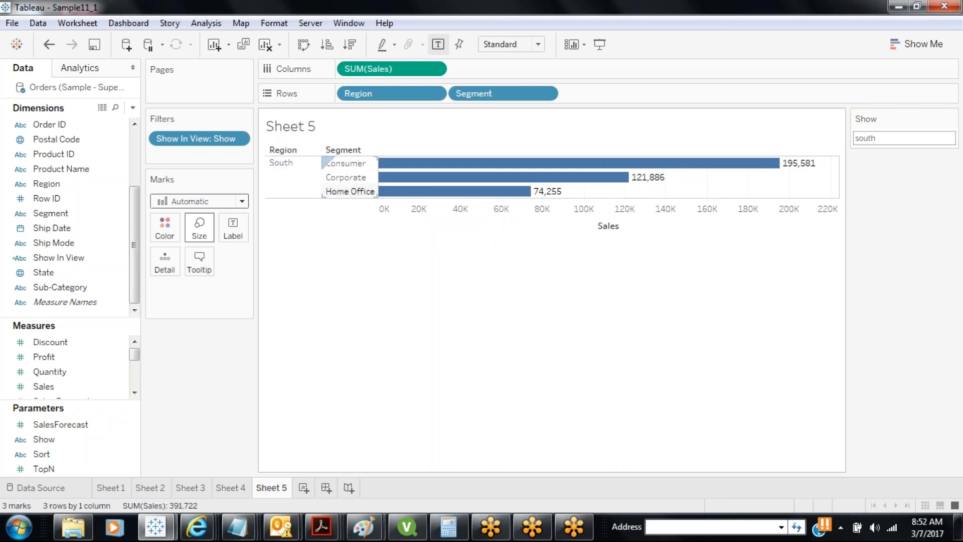
{"action": "left_click", "coordinate": [884, 137]}
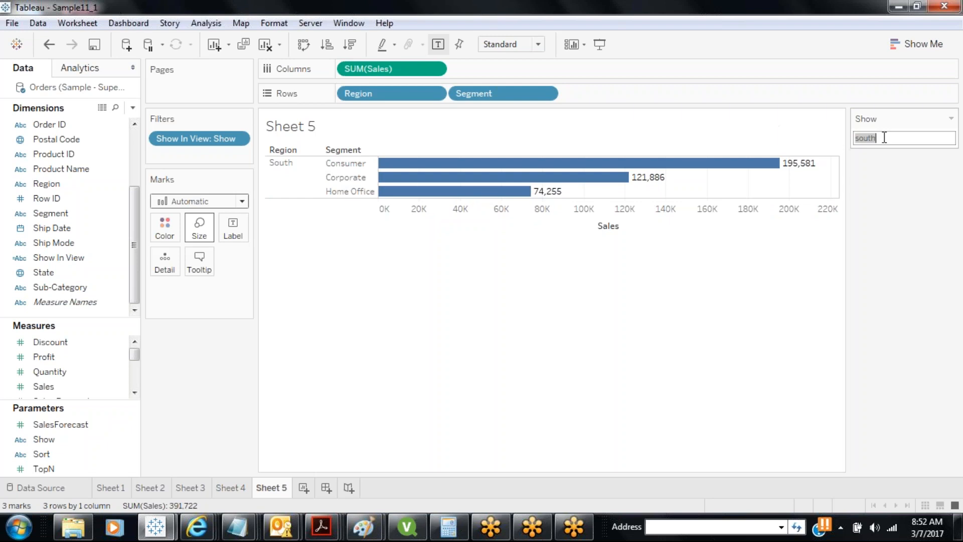
{"action": "type", "text": "north"}
{"action": "key", "text": "Return"}
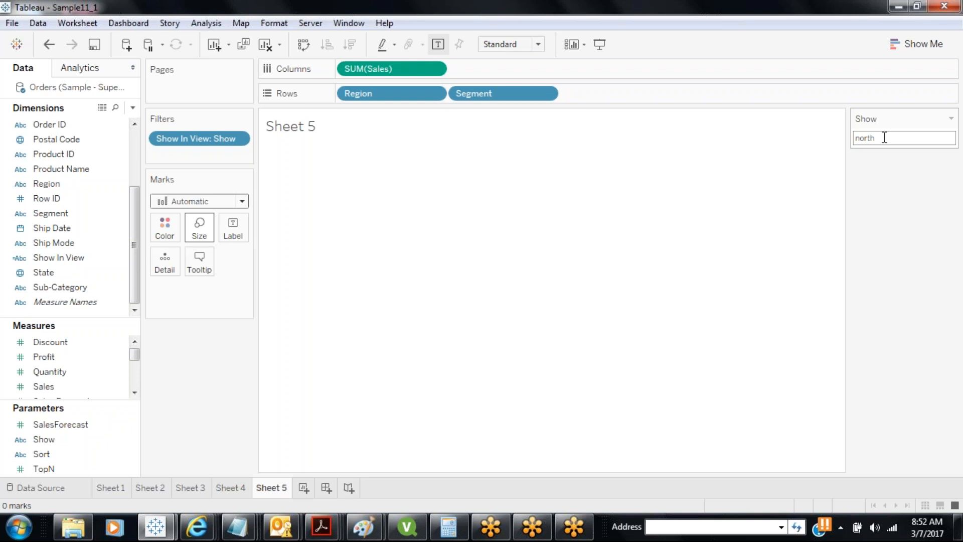
{"action": "double_click", "coordinate": [884, 137]}
{"action": "type", "text": "n"}
{"action": "type", "text": "south"}
{"action": "key", "text": "Return"}
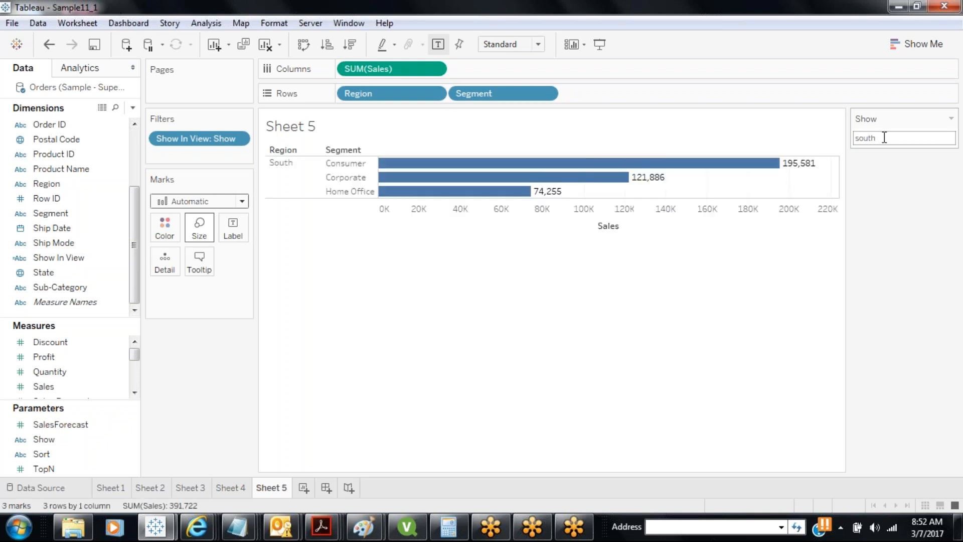
Set Show to consumer, briefly try consumers, and settle back on consumer
{"action": "double_click", "coordinate": [884, 137]}
{"action": "type", "text": "consumer"}
{"action": "key", "text": "Return"}
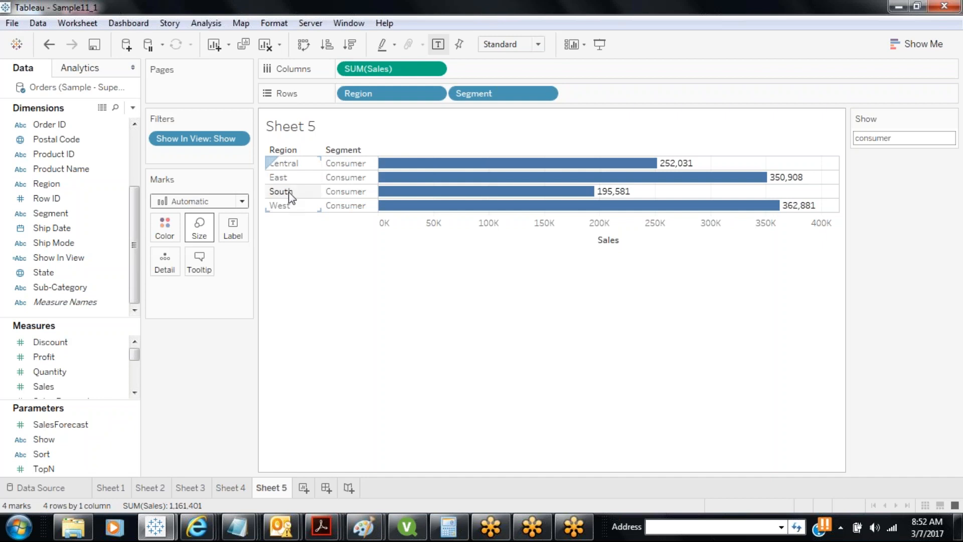
{"action": "double_click", "coordinate": [905, 143]}
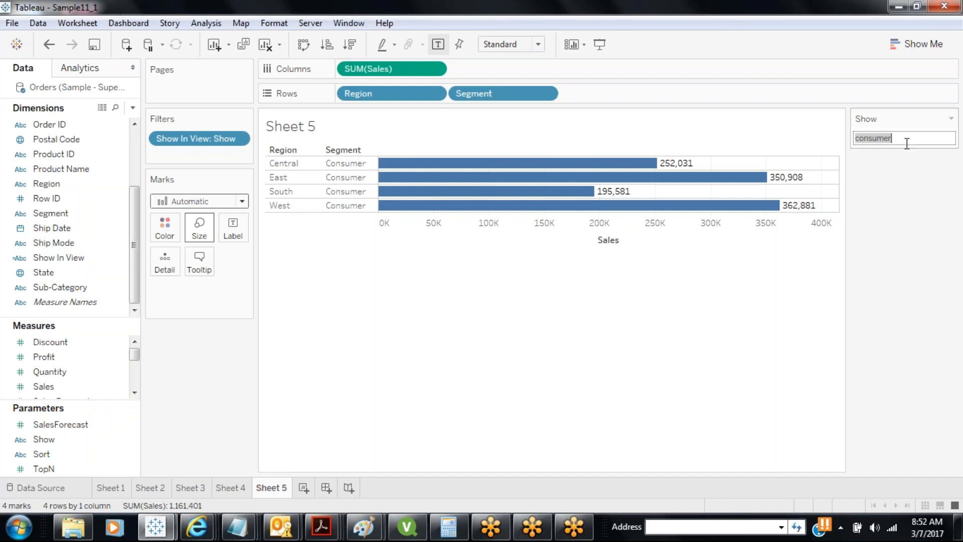
{"action": "left_click", "coordinate": [907, 143]}
{"action": "type", "text": "s"}
{"action": "key", "text": "Return"}
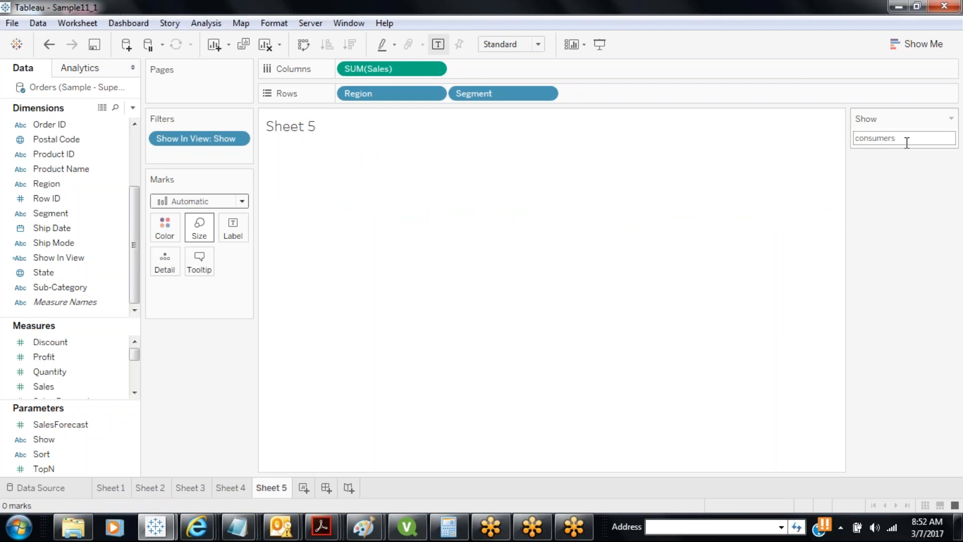
{"action": "double_click", "coordinate": [907, 143]}
{"action": "left_click", "coordinate": [907, 143]}
{"action": "key", "text": "BackSpace"}
{"action": "key", "text": "Return"}
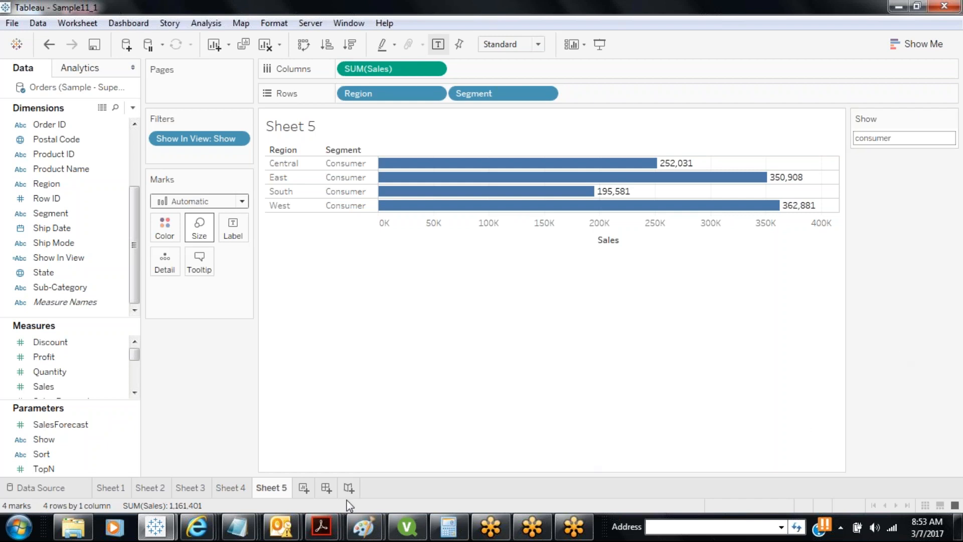
Create Sheet 6 as a new blank worksheet
{"action": "left_click", "coordinate": [304, 487]}
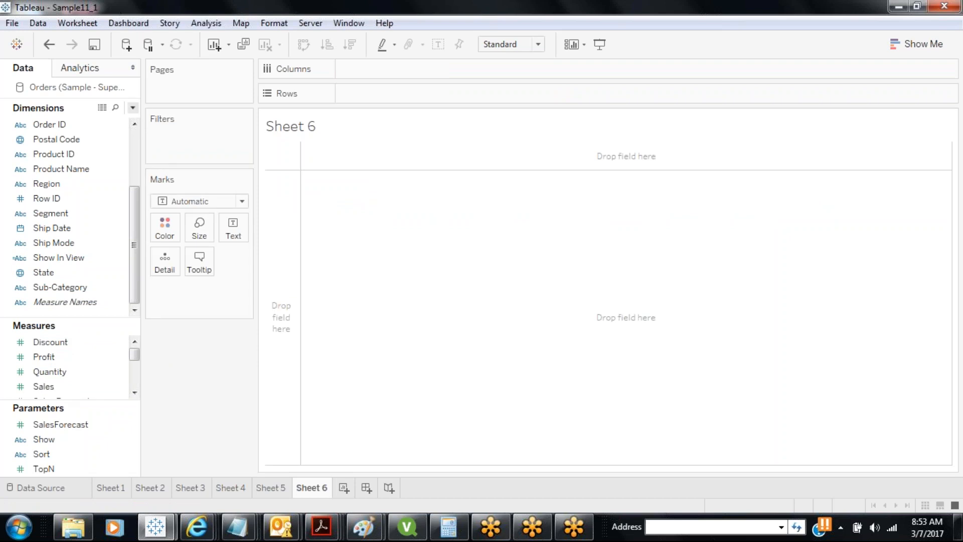
Start a new String parameter named Measures Shown, restricted to a list of values
{"action": "left_click", "coordinate": [132, 107]}
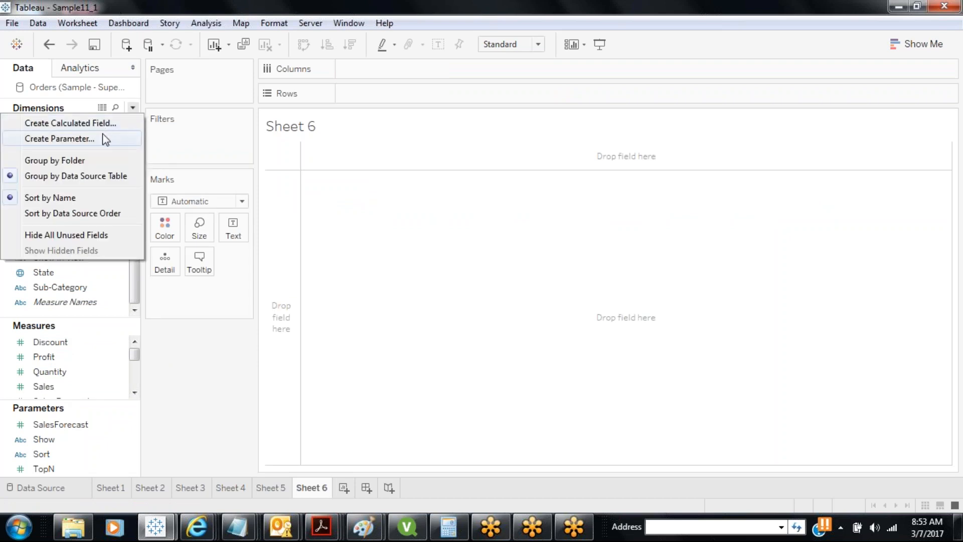
{"action": "left_click", "coordinate": [124, 139]}
{"action": "type", "text": "Me"}
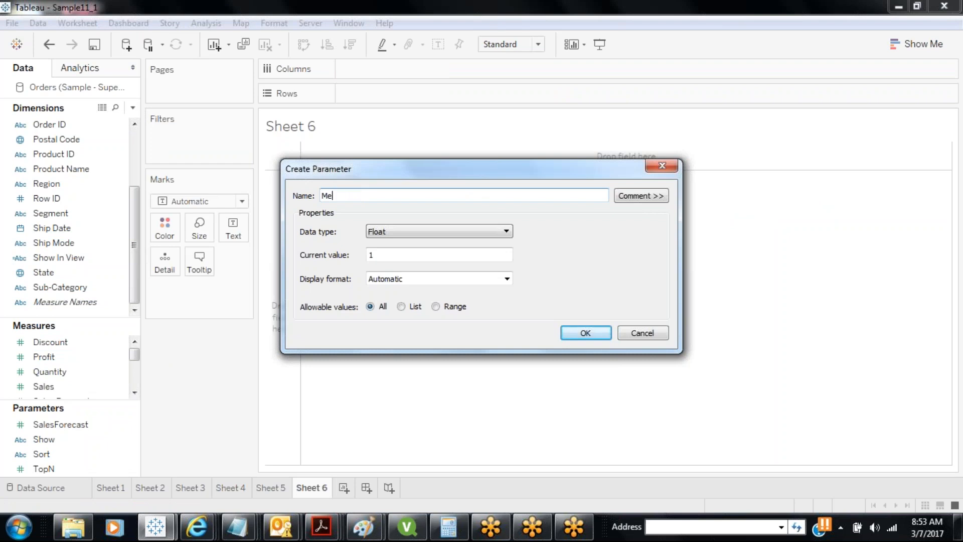
{"action": "type", "text": "asures Shown"}
{"action": "left_click", "coordinate": [460, 228]}
{"action": "left_click", "coordinate": [422, 266]}
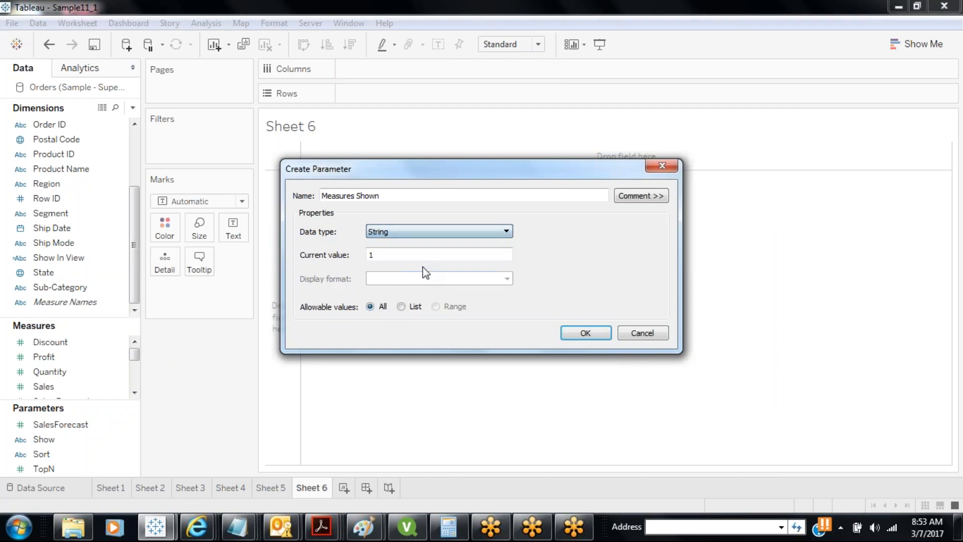
{"action": "left_click", "coordinate": [410, 309]}
Enter the list values Sales, Profit, Units Sold and Discount, and create the parameter
{"action": "left_click", "coordinate": [369, 361]}
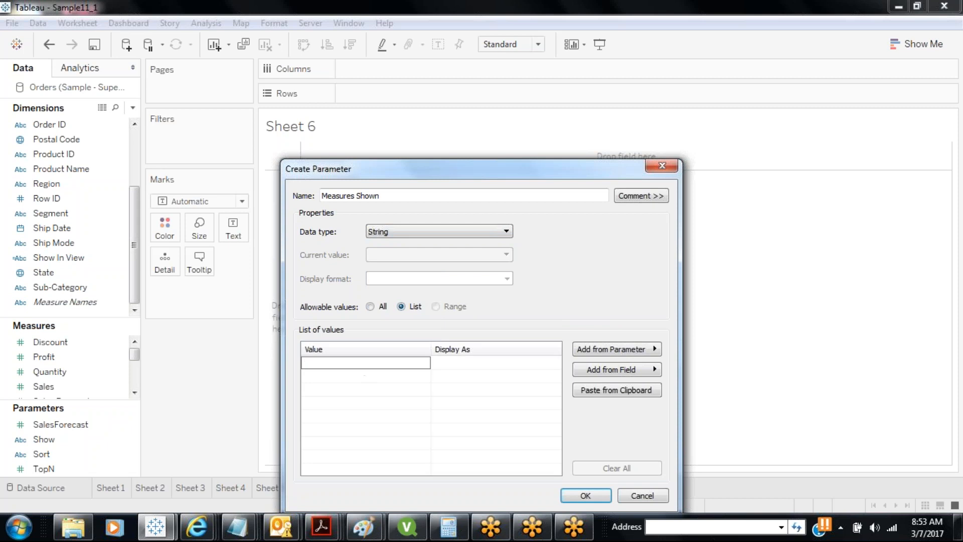
{"action": "type", "text": "Sales"}
{"action": "key", "text": "Tab"}
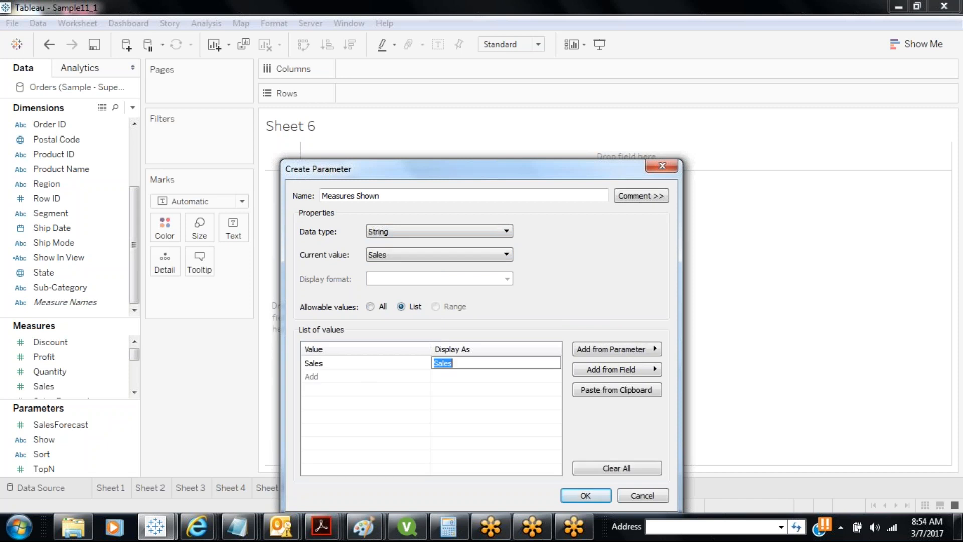
{"action": "left_click", "coordinate": [354, 376]}
{"action": "type", "text": "Profit"}
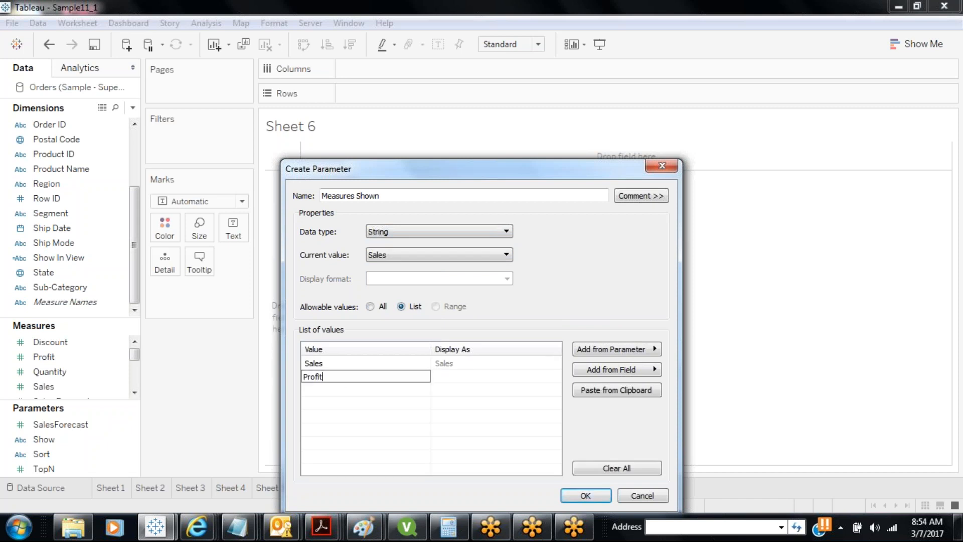
{"action": "key", "text": "Return"}
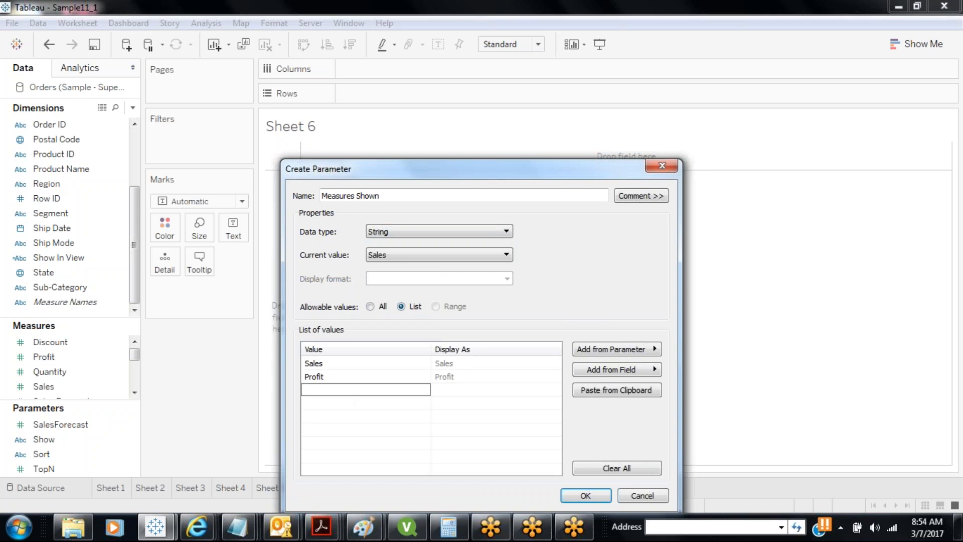
{"action": "type", "text": "Units Sold"}
{"action": "key", "text": "Return"}
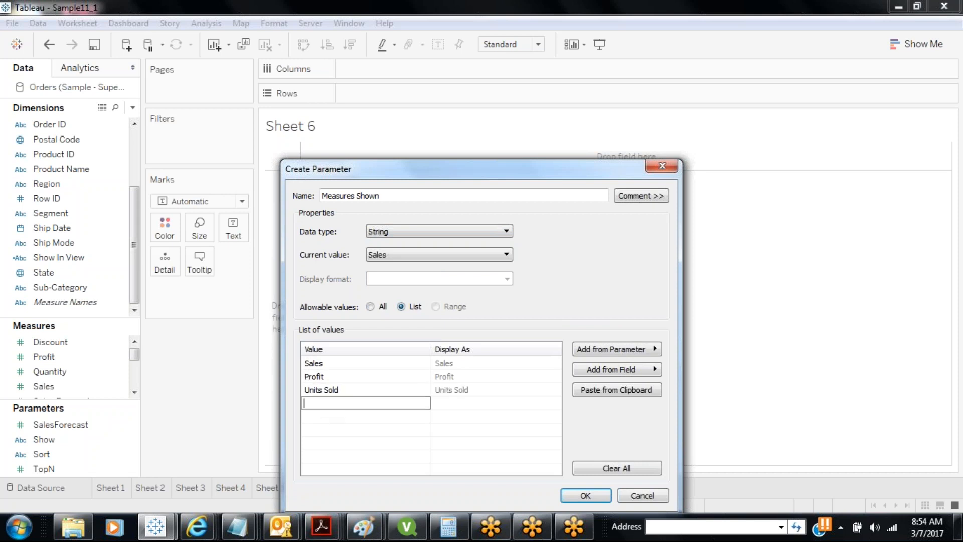
{"action": "type", "text": "Discount"}
{"action": "left_click", "coordinate": [348, 365]}
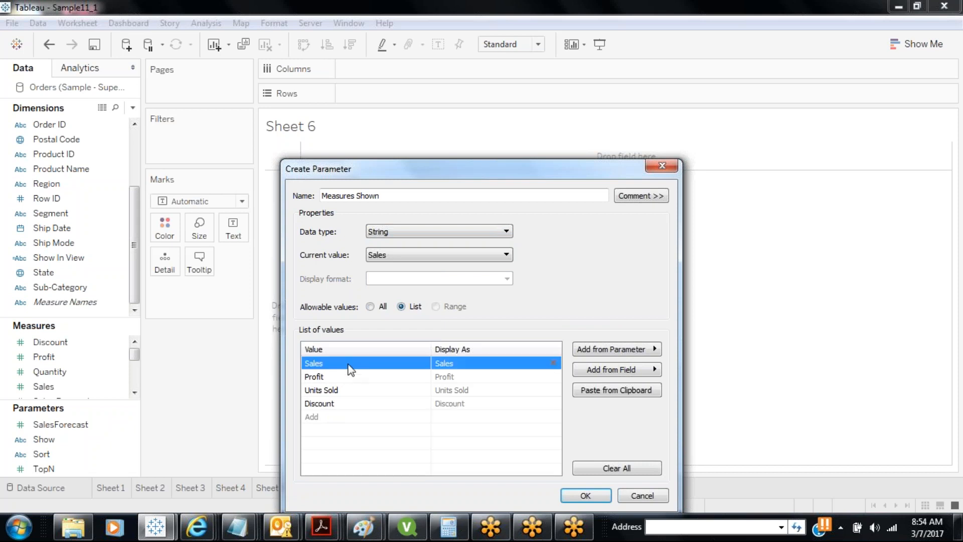
{"action": "left_click", "coordinate": [586, 496]}
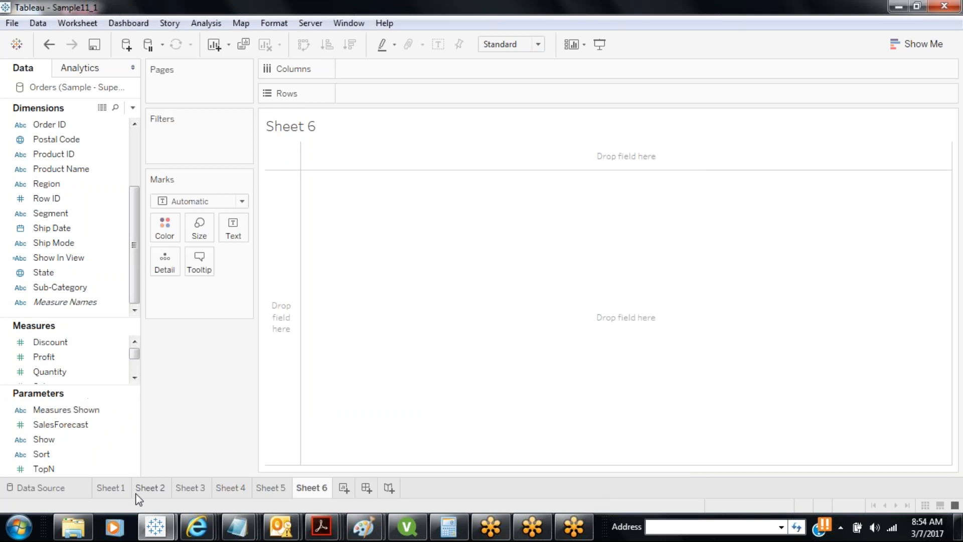
Show the Measures Shown control on Sheet 6 and set it to Profit
{"action": "right_click", "coordinate": [62, 411]}
{"action": "left_click", "coordinate": [136, 177]}
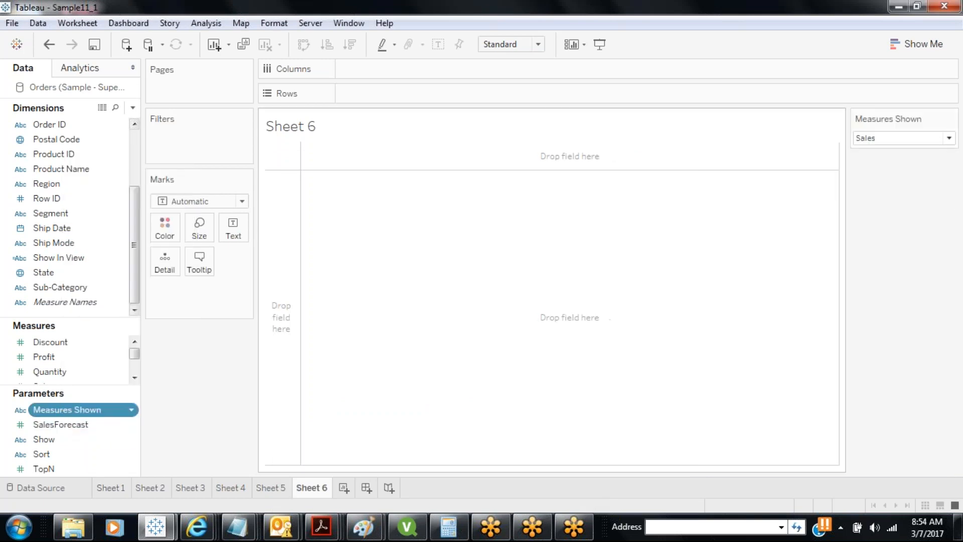
{"action": "left_click", "coordinate": [945, 138]}
{"action": "left_click", "coordinate": [919, 168]}
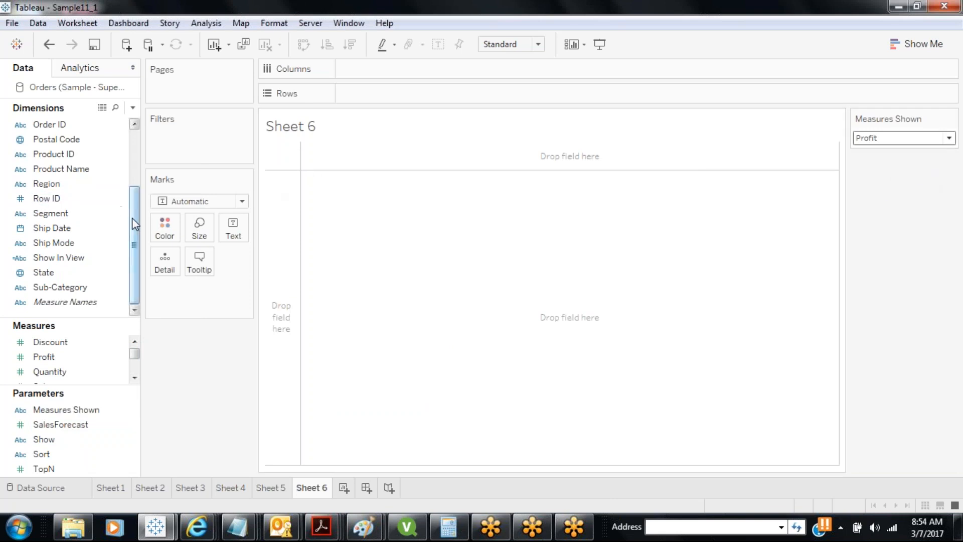
{"action": "scroll", "coordinate": [132, 215], "scroll_direction": "up", "scroll_amount": 2}
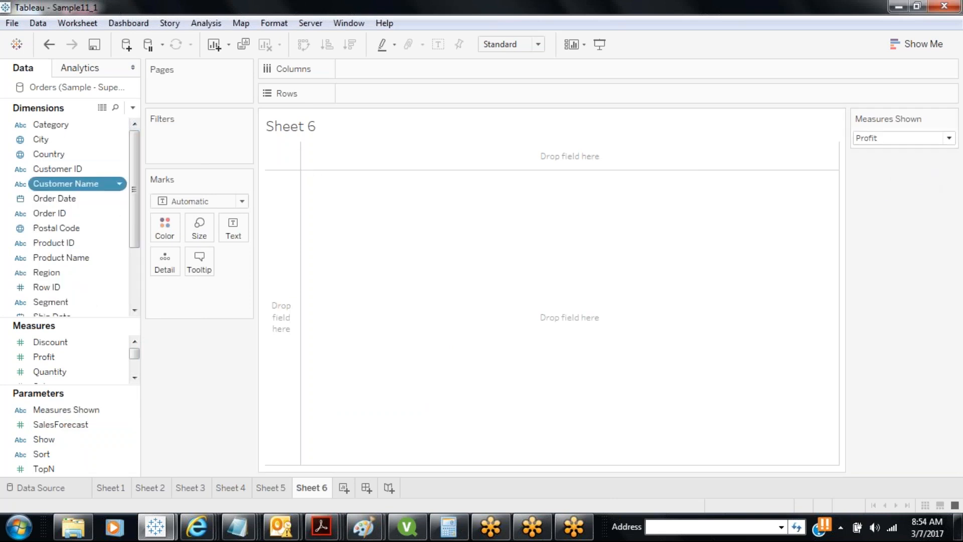
Put Customer Name on Rows, then cycle Measures Shown through Sales, Profit and Units Sold
{"action": "left_click_drag", "start_coordinate": [65, 184], "coordinate": [418, 90]}
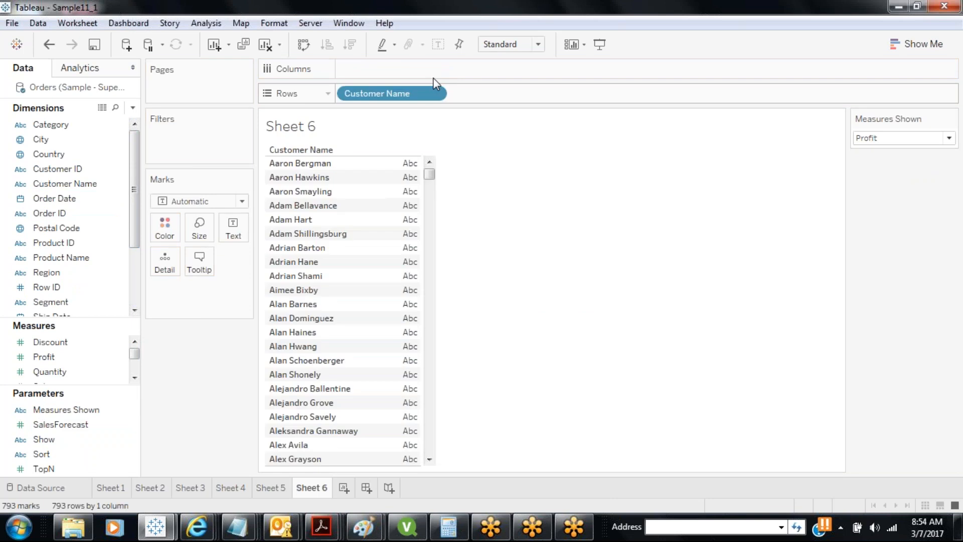
{"action": "left_click", "coordinate": [898, 139]}
{"action": "left_click", "coordinate": [875, 150]}
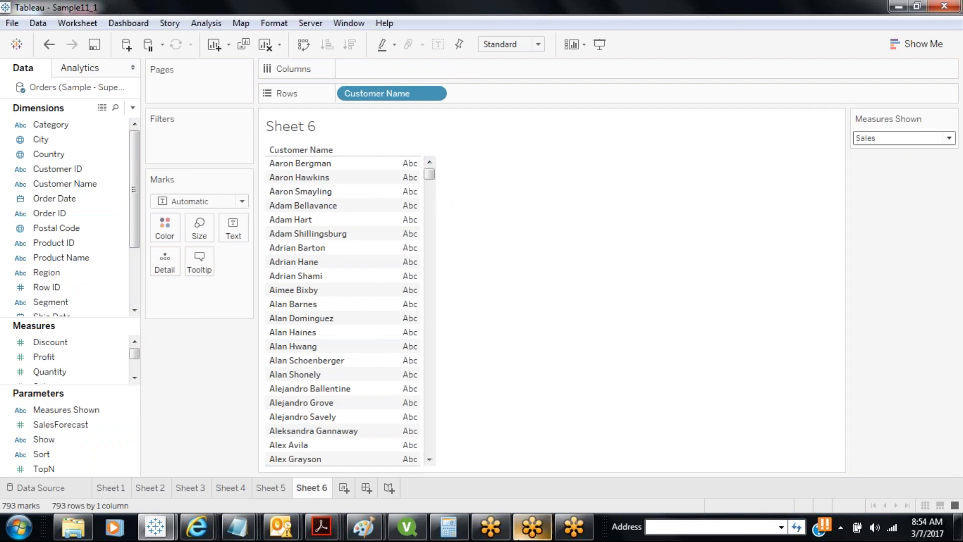
{"action": "mouse_move", "coordinate": [532, 527]}
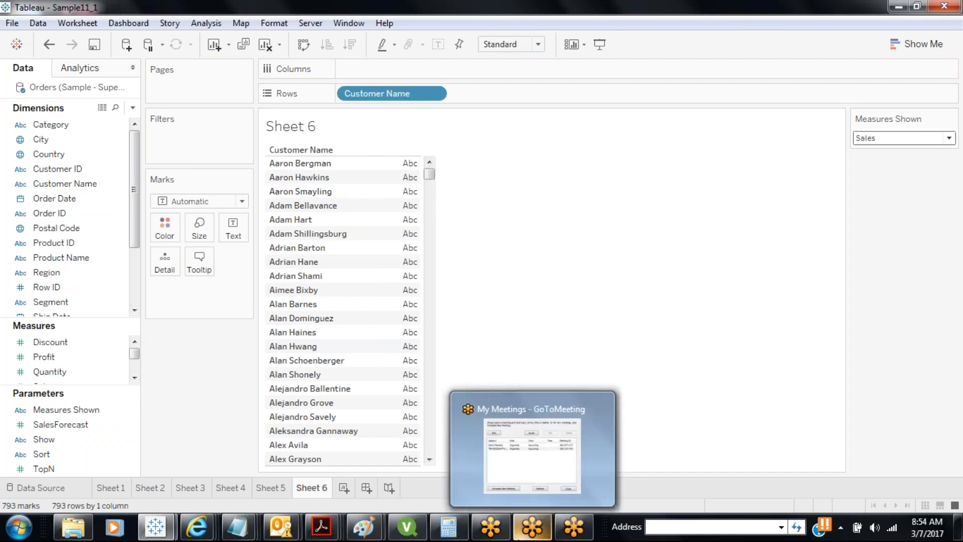
{"action": "left_click", "coordinate": [934, 139]}
{"action": "left_click", "coordinate": [909, 166]}
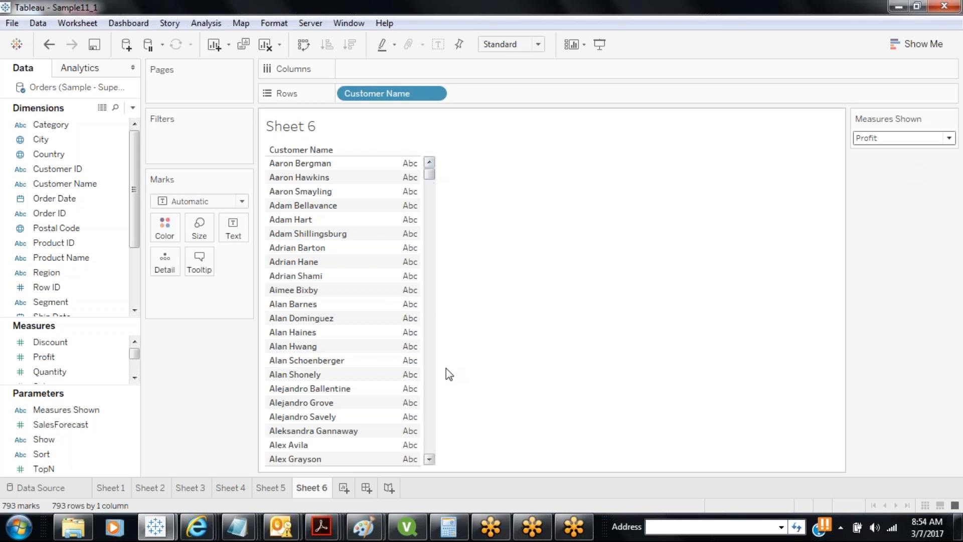
{"action": "left_click", "coordinate": [892, 139]}
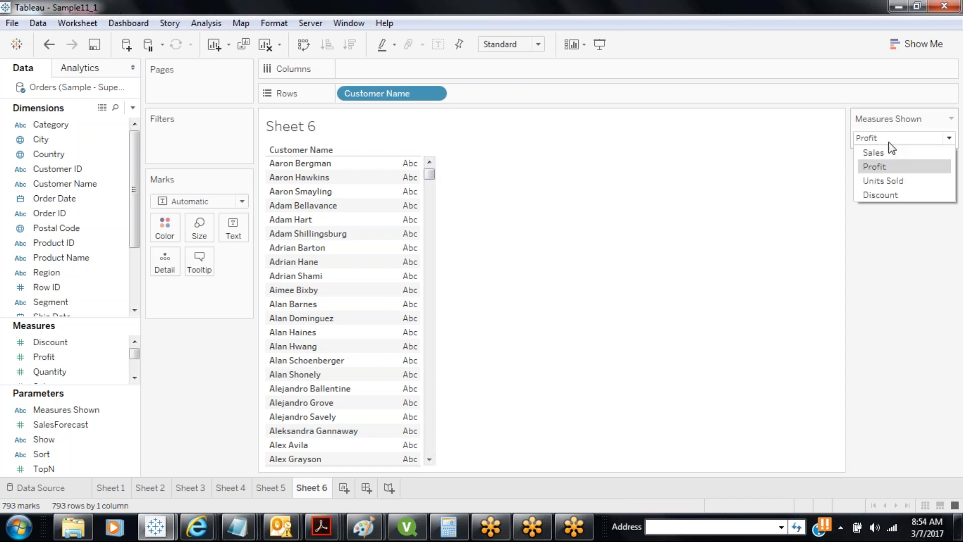
{"action": "left_click", "coordinate": [882, 181]}
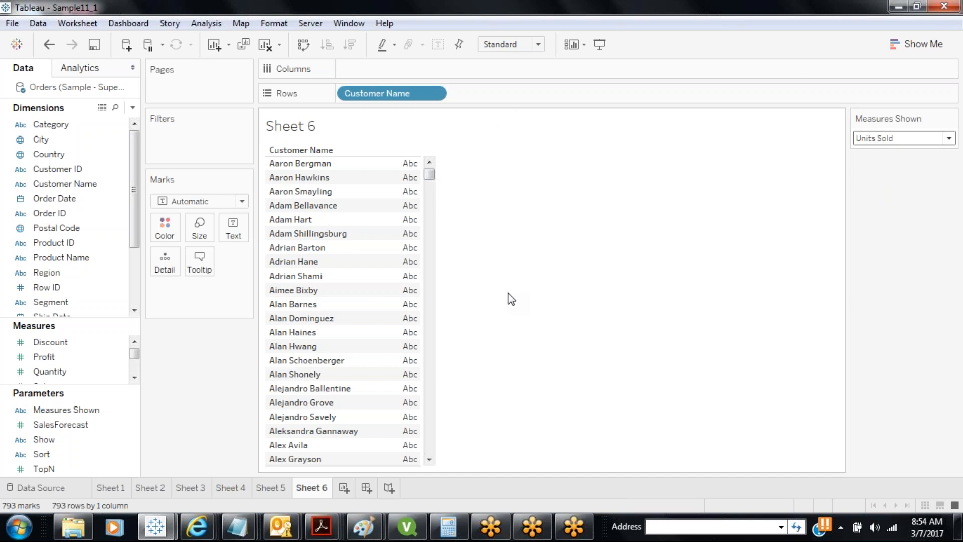
{"action": "left_click", "coordinate": [133, 107]}
Start a new calculated field named Measures Display
{"action": "left_click", "coordinate": [101, 123]}
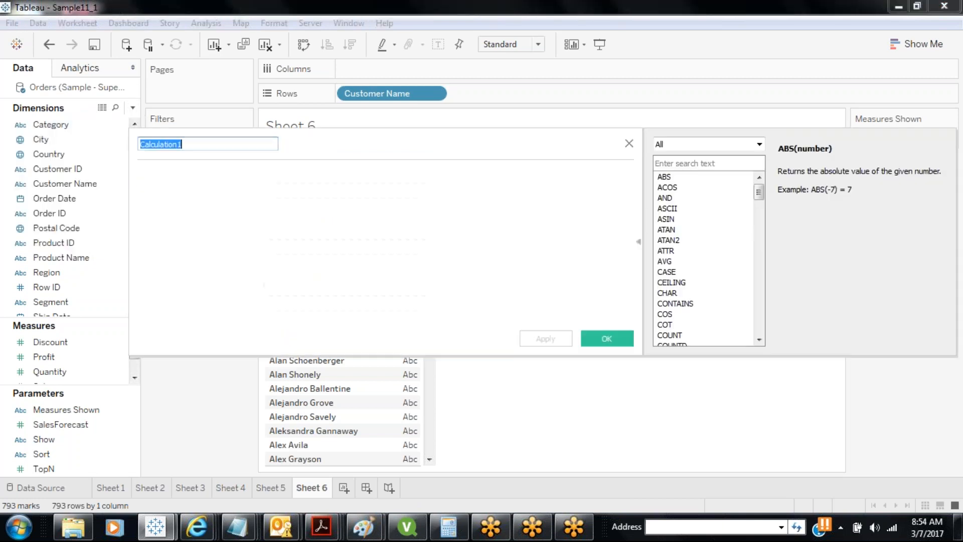
{"action": "type", "text": "Measu"}
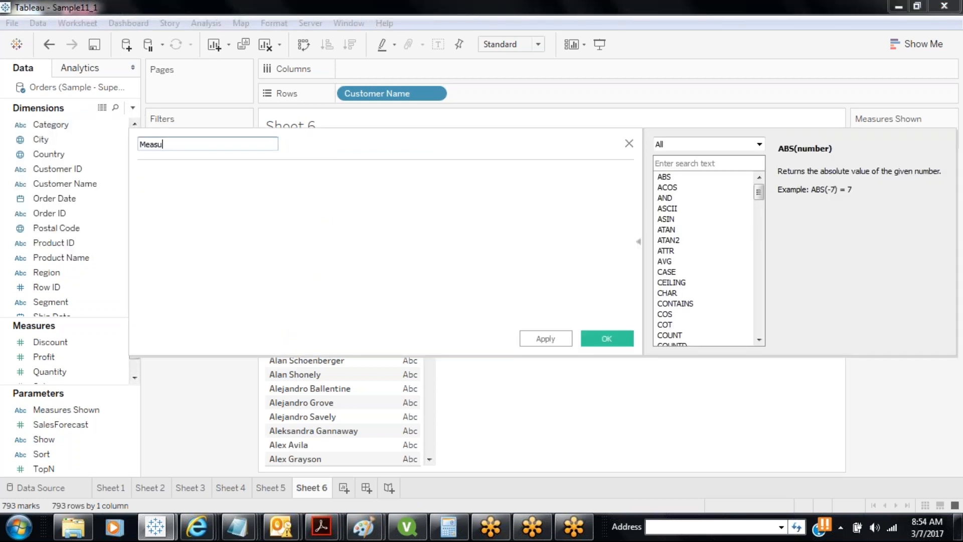
{"action": "type", "text": "res to Be s"}
{"action": "key", "text": "BackSpace"}
{"action": "key", "text": "BackSpace"}
{"action": "key", "text": "BackSpace"}
{"action": "key", "text": "BackSpace"}
{"action": "key", "text": "BackSpace"}
{"action": "key", "text": "BackSpace"}
{"action": "key", "text": "BackSpace"}
{"action": "type", "text": "S"}
{"action": "key", "text": "BackSpace"}
{"action": "type", "text": "to S"}
{"action": "key", "text": "BackSpace"}
{"action": "key", "text": "BackSpace"}
{"action": "key", "text": "BackSpace"}
{"action": "key", "text": "BackSpace"}
{"action": "type", "text": "Disp"}
{"action": "type", "text": "lay"}
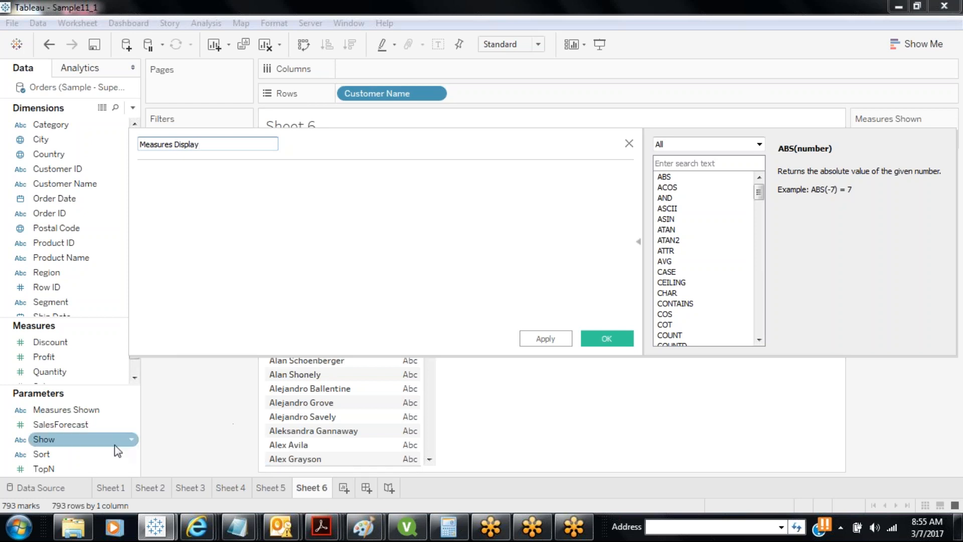
Write CASE [Measures Shown] with WHEN "Sales", "Profit", "Units Sold", "Discount" and END
{"action": "left_click", "coordinate": [184, 218]}
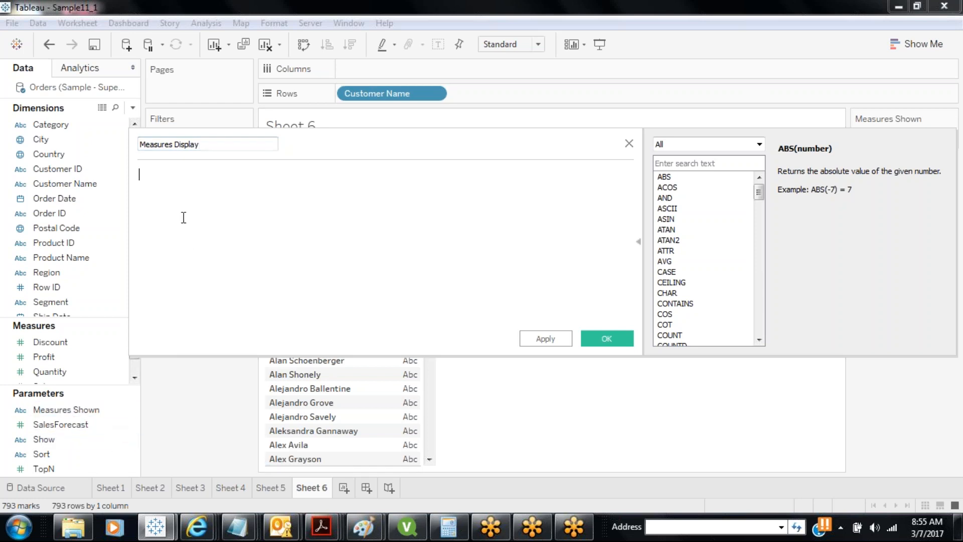
{"action": "type", "text": "CASE"}
{"action": "left_click_drag", "start_coordinate": [65, 409], "coordinate": [210, 175]}
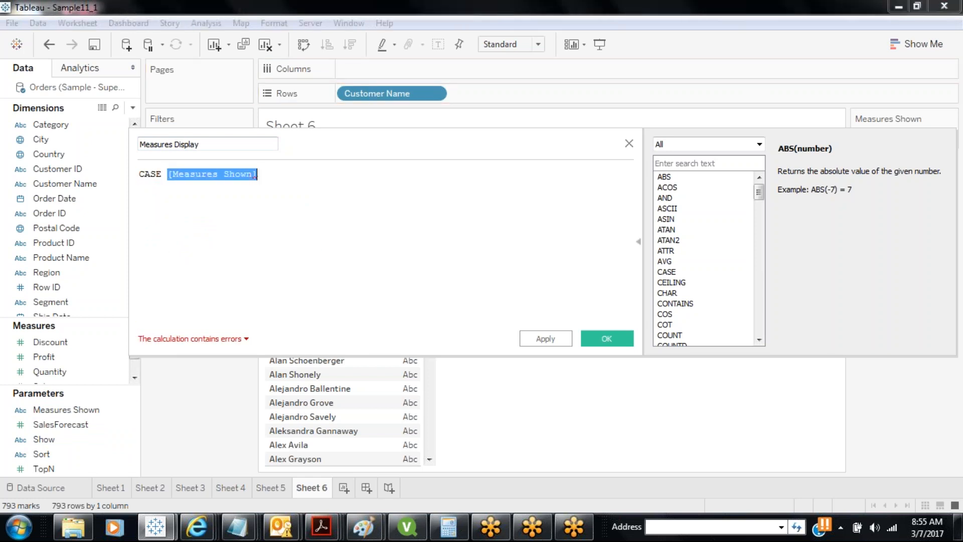
{"action": "key", "text": "End"}
{"action": "key", "text": "Return"}
{"action": "type", "text": "WHen"}
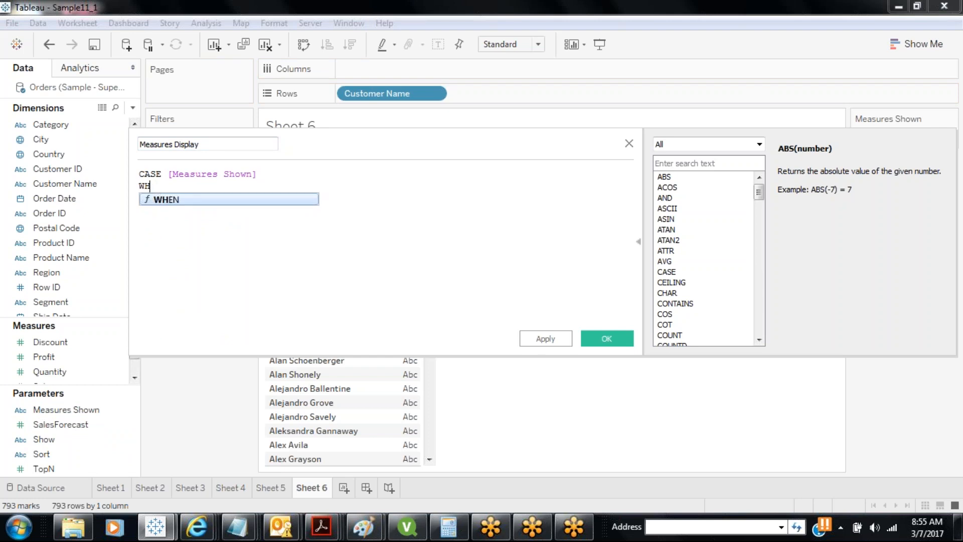
{"action": "key", "text": "Return"}
{"action": "type", "text": "\""}
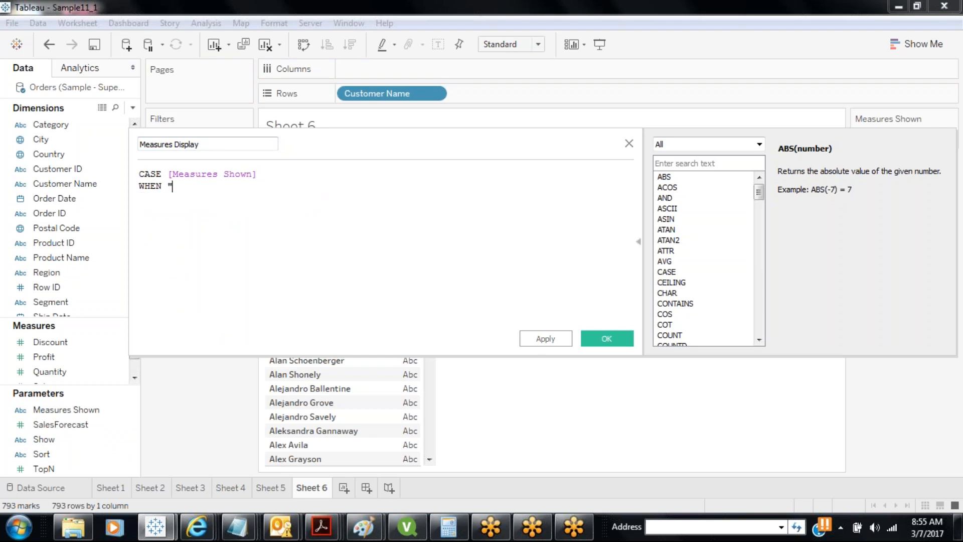
{"action": "type", "text": "Sales\" WH"}
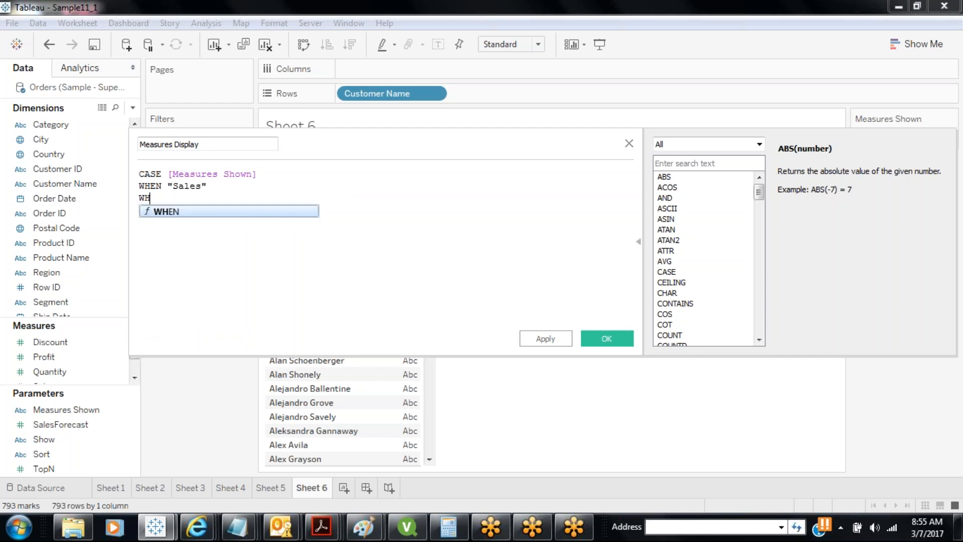
{"action": "type", "text": "EN \"Profit\""}
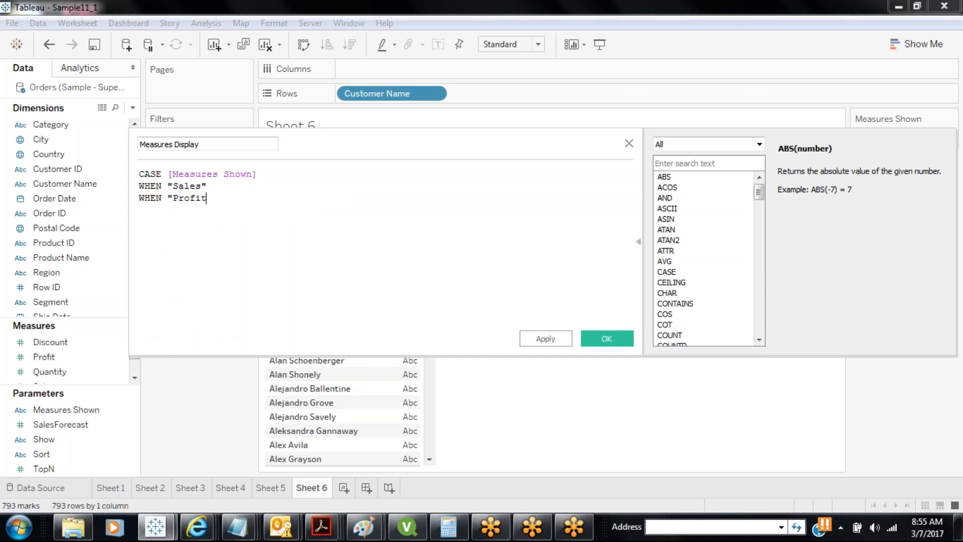
{"action": "key", "text": "Return"}
{"action": "type", "text": "WH"}
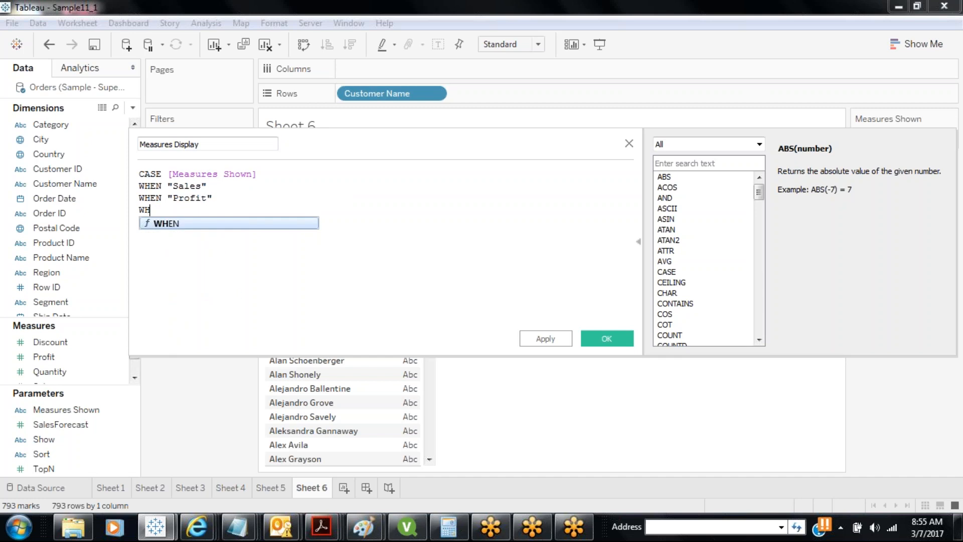
{"action": "type", "text": "EN \"Unit"}
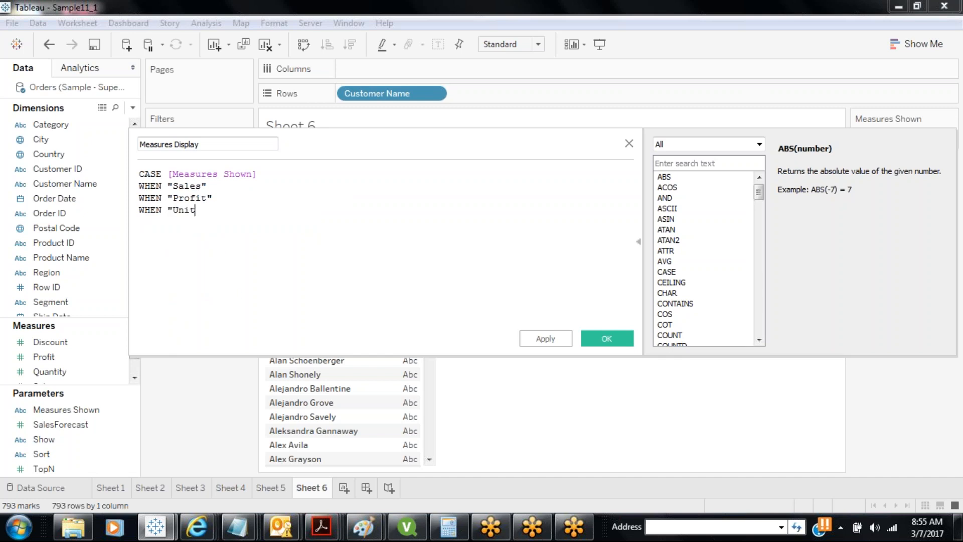
{"action": "type", "text": "s Sold\" "}
{"action": "type", "text": "WHEN \"Dis"}
{"action": "type", "text": "count"}
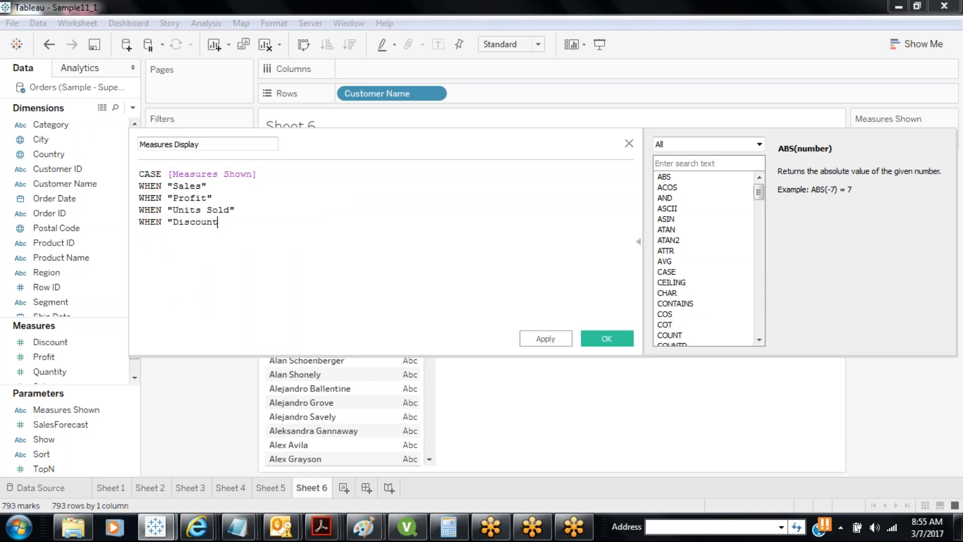
{"action": "type", "text": "\" END"}
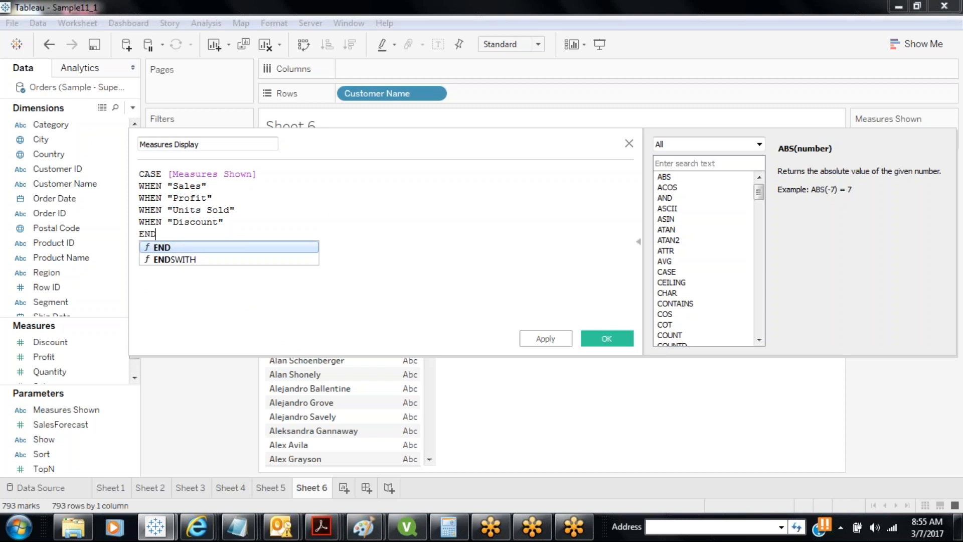
Add THEN [Sales], THEN [Profit] and THEN [Quantity] to the first three cases
{"action": "left_click", "coordinate": [228, 186]}
{"action": "type", "text": "T"}
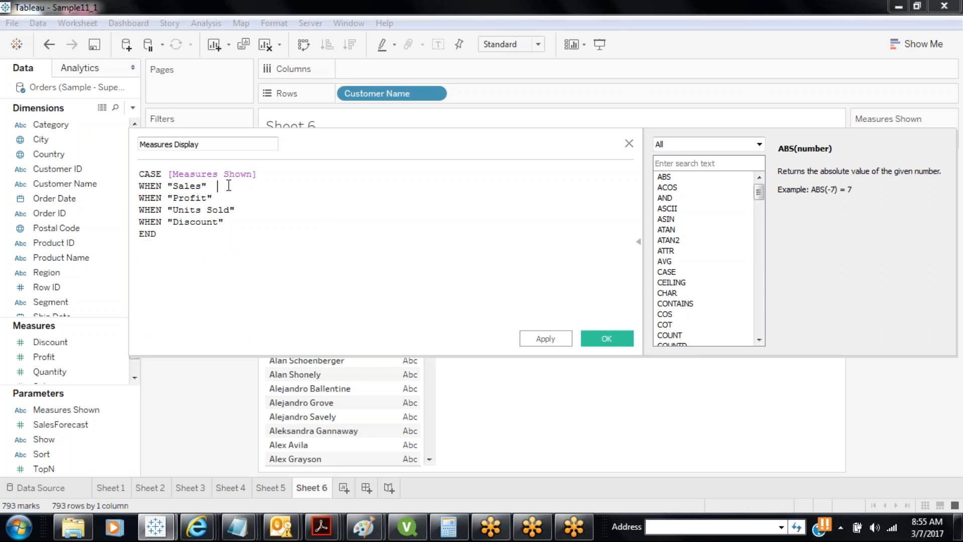
{"action": "type", "text": "HEN"}
{"action": "left_click", "coordinate": [134, 377]}
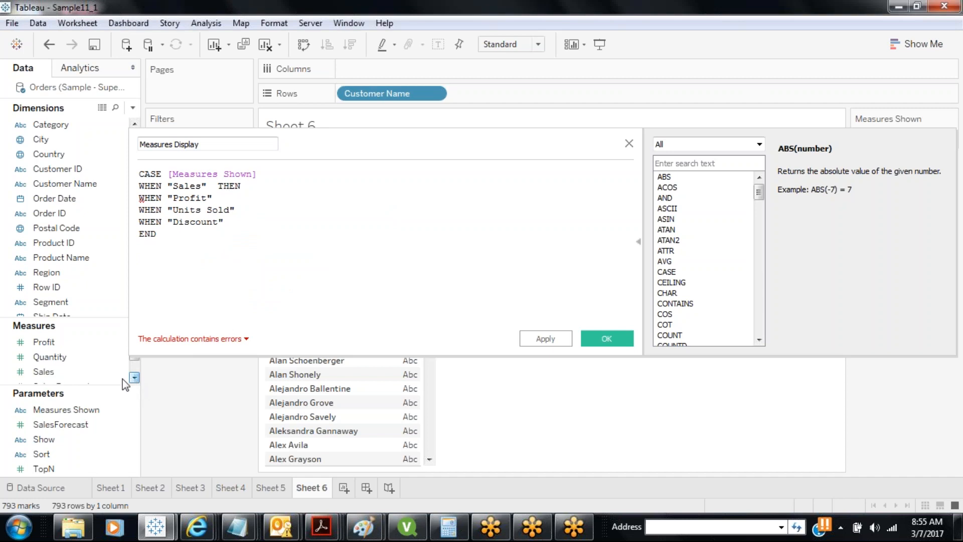
{"action": "left_click_drag", "start_coordinate": [45, 372], "coordinate": [297, 205]}
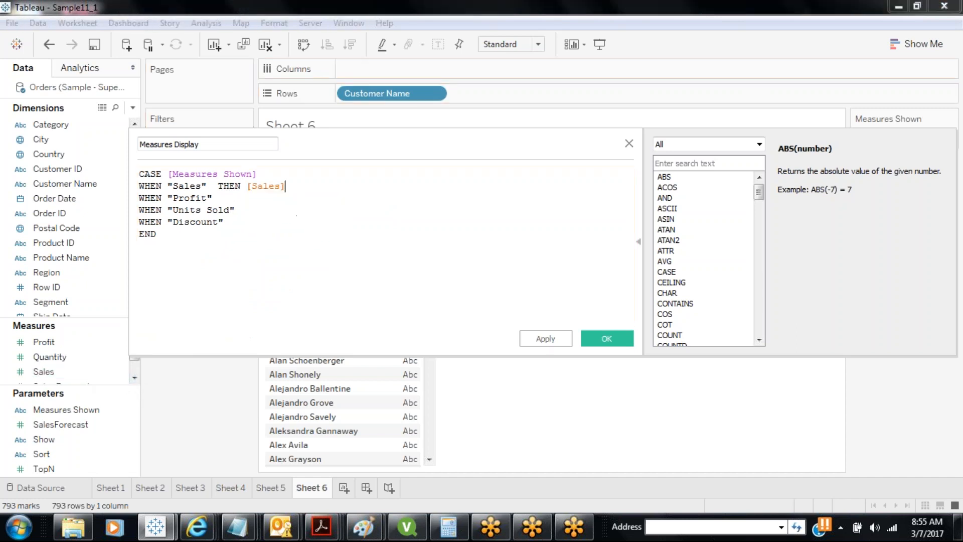
{"action": "left_click", "coordinate": [256, 196]}
{"action": "type", "text": "THEN"}
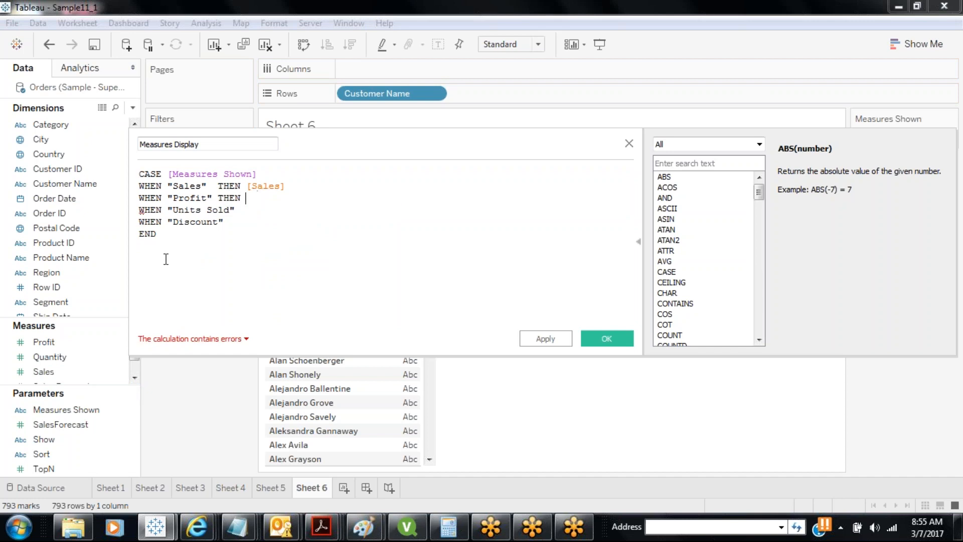
{"action": "left_click_drag", "start_coordinate": [43, 342], "coordinate": [292, 215]}
{"action": "left_click", "coordinate": [284, 211]}
{"action": "type", "text": "THEN"}
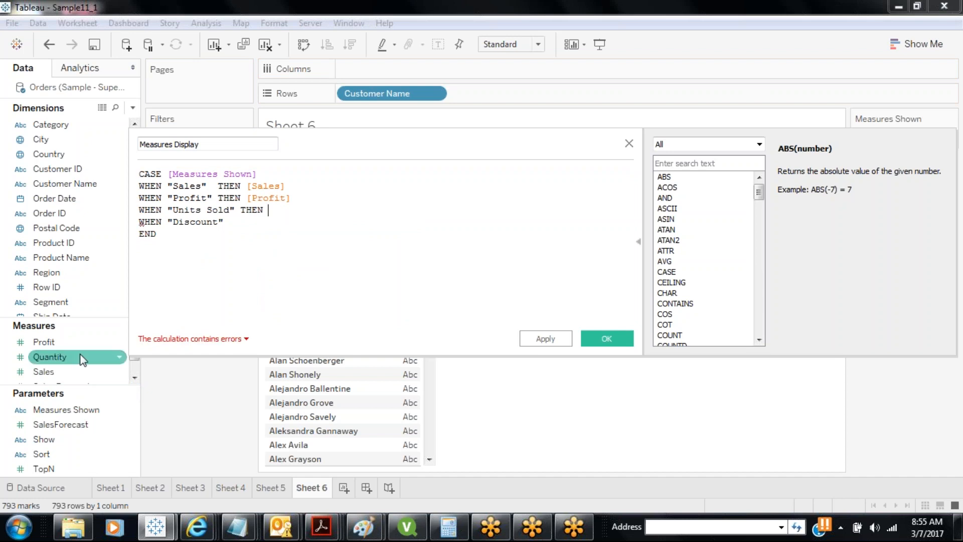
{"action": "left_click_drag", "start_coordinate": [80, 358], "coordinate": [262, 217]}
Add THEN [Discount] to the last case and save the calculation
{"action": "left_click", "coordinate": [254, 223]}
{"action": "type", "text": "THEN"}
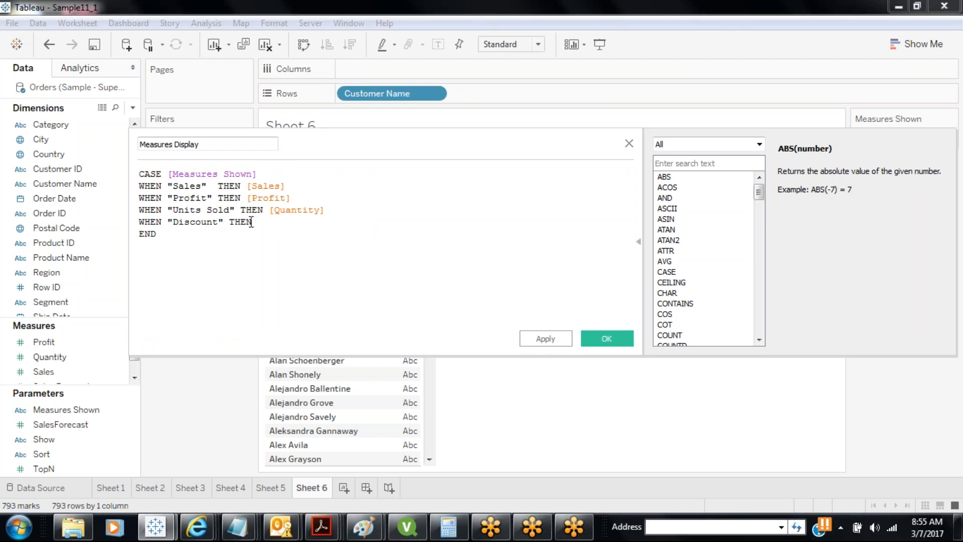
{"action": "left_click", "coordinate": [134, 378]}
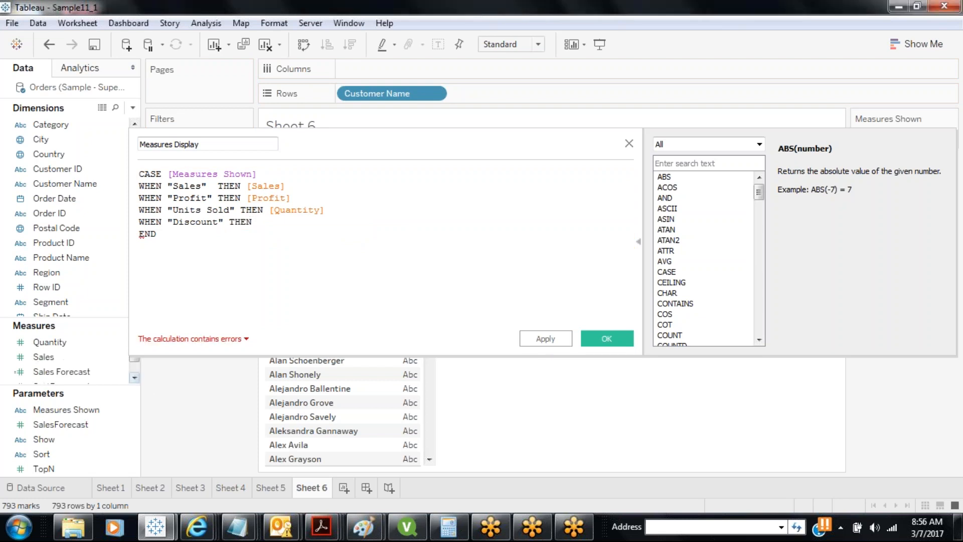
{"action": "left_click", "coordinate": [135, 377]}
{"action": "left_click", "coordinate": [135, 377]}
{"action": "left_click_drag", "start_coordinate": [134, 363], "coordinate": [134, 350]}
{"action": "left_click_drag", "start_coordinate": [50, 342], "coordinate": [311, 235]}
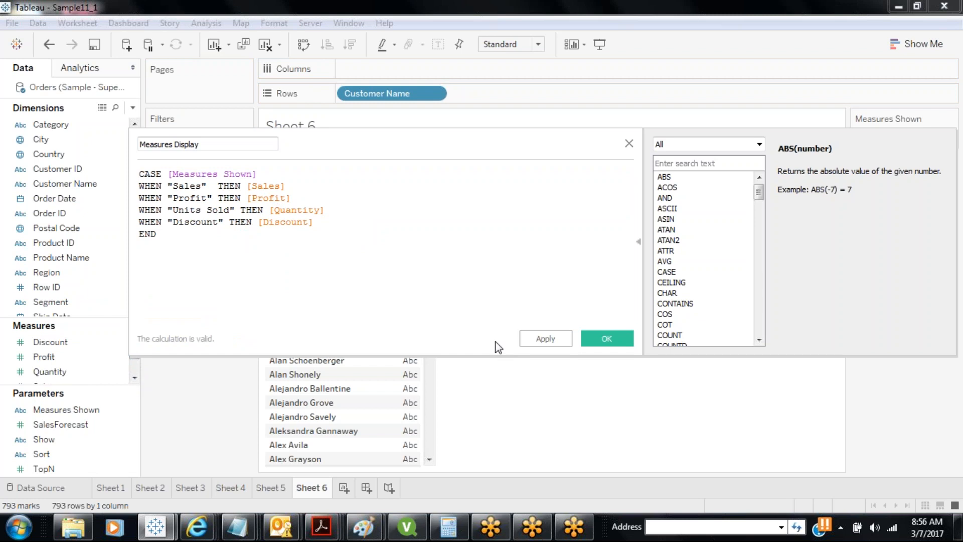
{"action": "left_click", "coordinate": [533, 340]}
{"action": "left_click", "coordinate": [607, 339]}
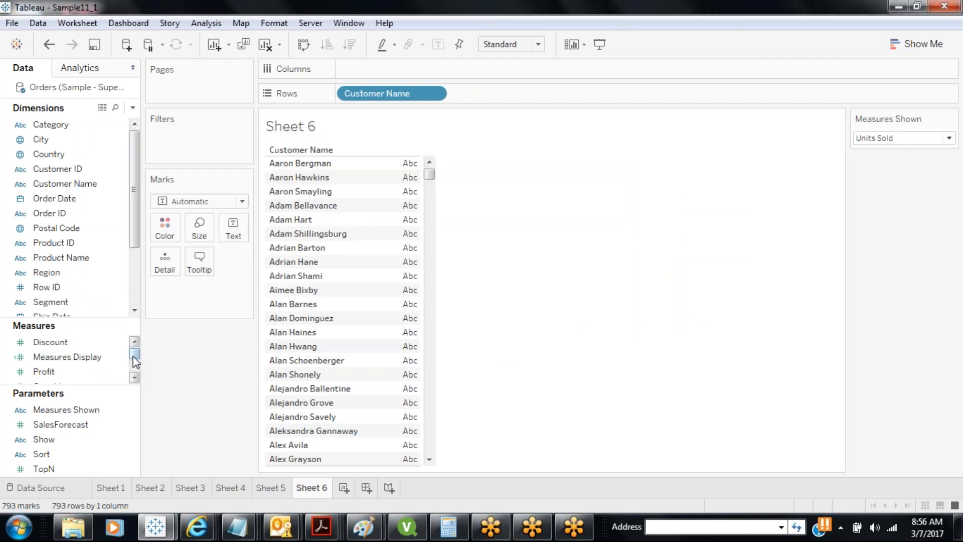
Chart SUM(Measures Display) per customer as bars, sorted descending with value labels
{"action": "left_click_drag", "start_coordinate": [135, 358], "coordinate": [409, 71]}
{"action": "left_click", "coordinate": [96, 359]}
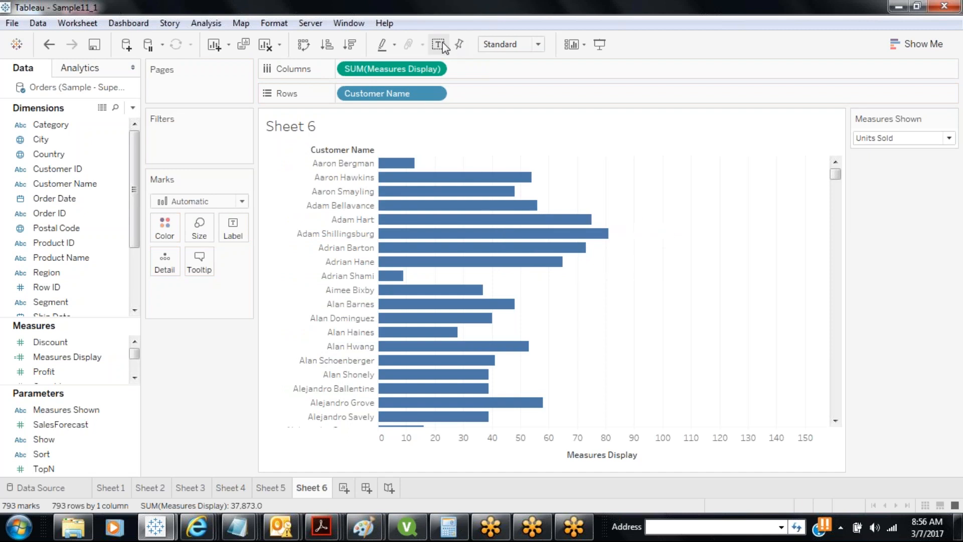
{"action": "left_click", "coordinate": [350, 44]}
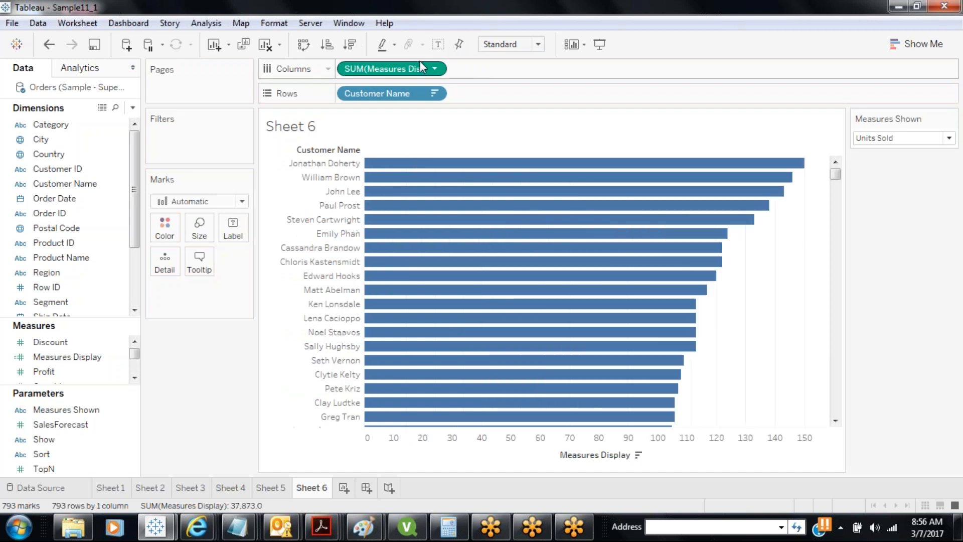
{"action": "left_click", "coordinate": [438, 44]}
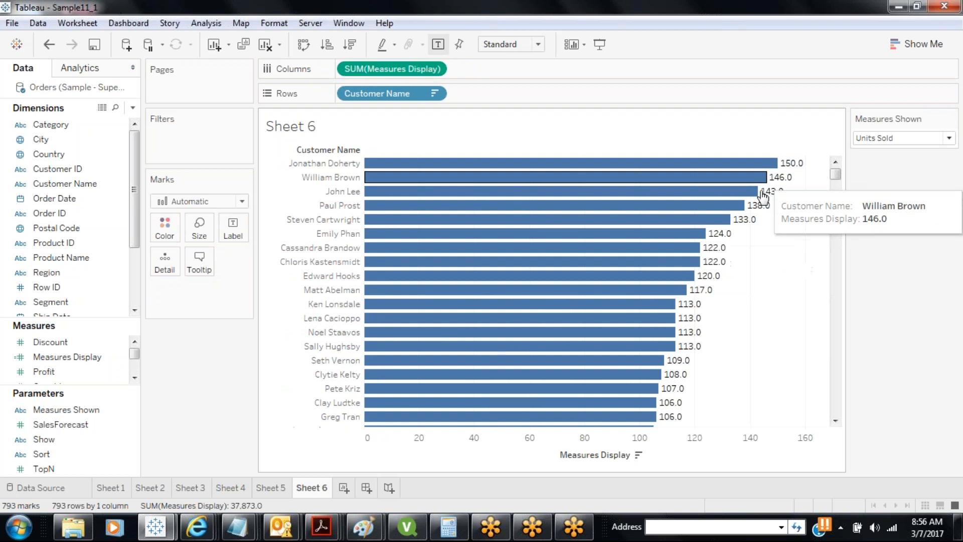
Switch Measures Shown through Sales, Profit and Units Sold, ending on Discount
{"action": "left_click", "coordinate": [895, 134]}
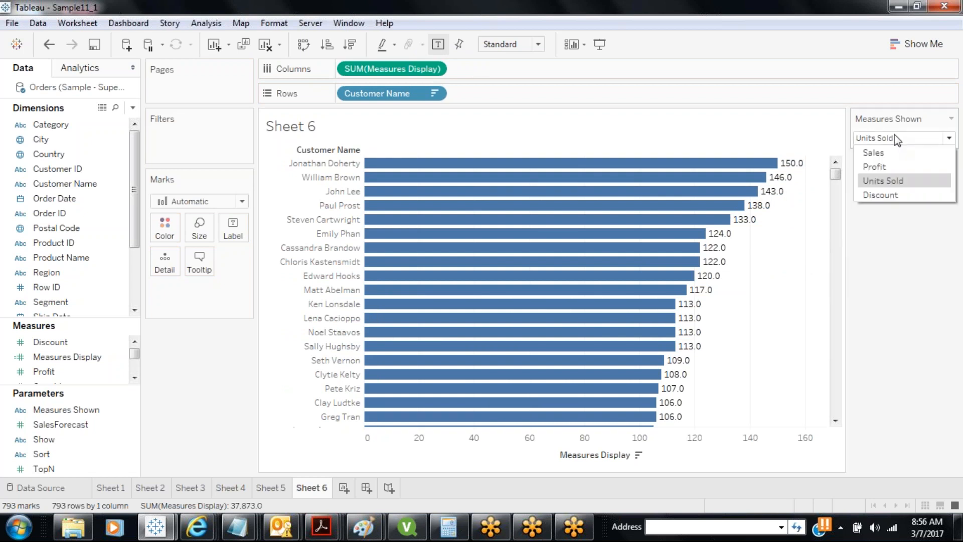
{"action": "left_click", "coordinate": [886, 152]}
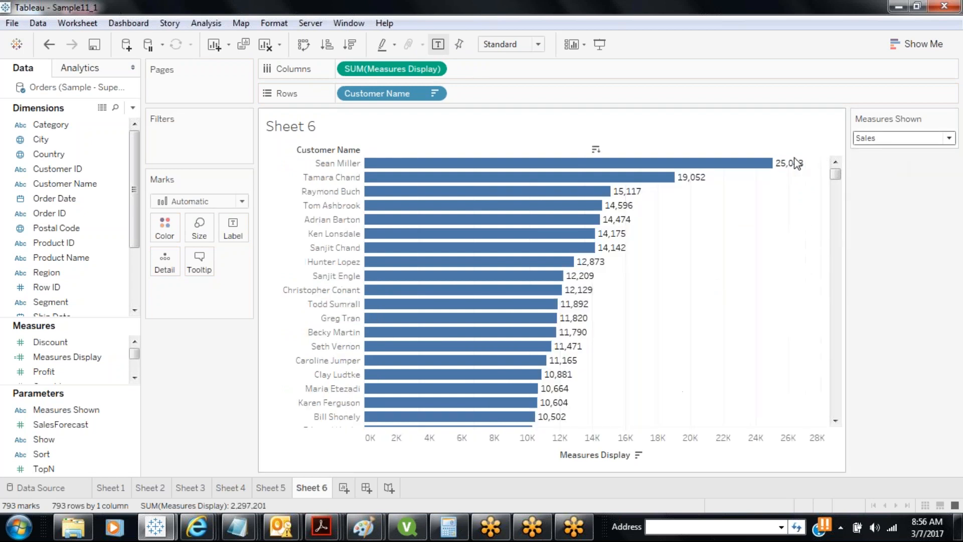
{"action": "left_click", "coordinate": [878, 140]}
{"action": "left_click", "coordinate": [875, 167]}
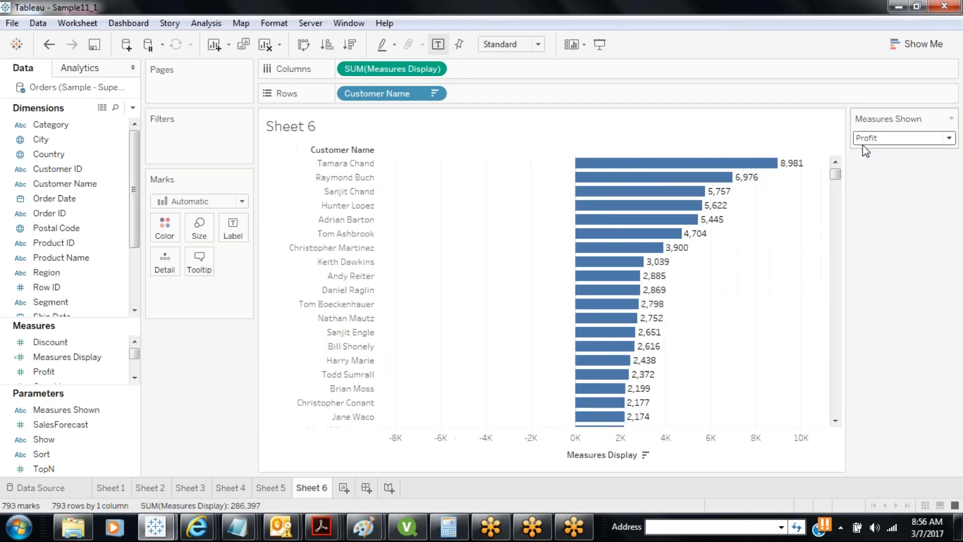
{"action": "left_click", "coordinate": [900, 139]}
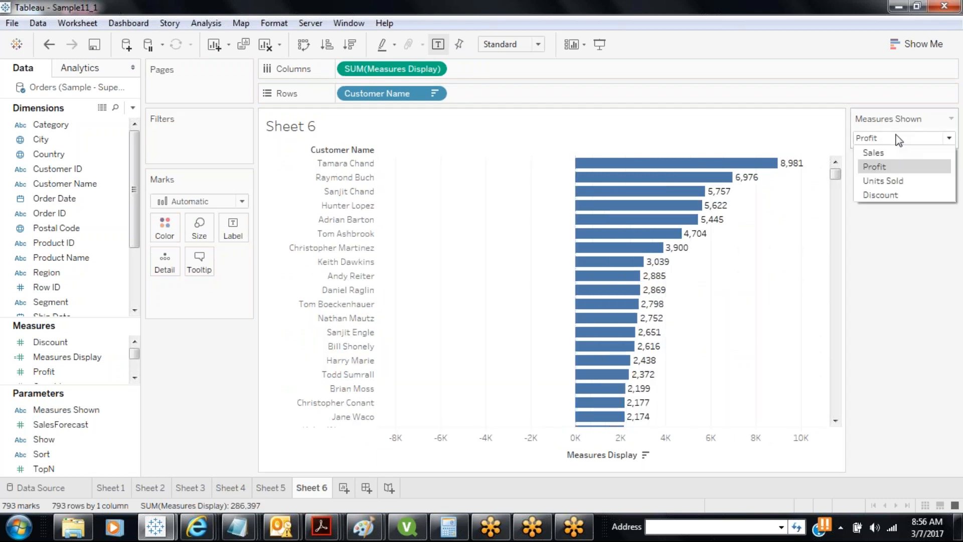
{"action": "left_click", "coordinate": [877, 182]}
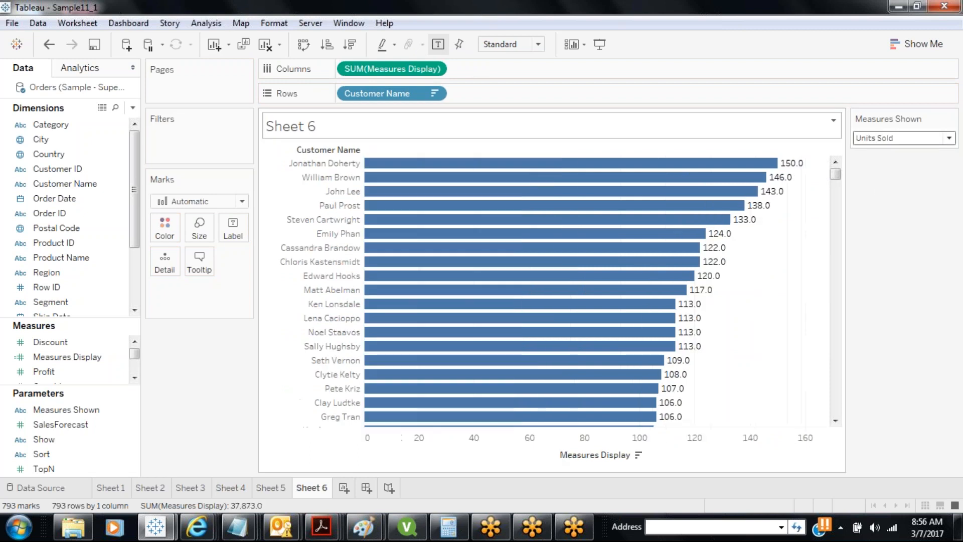
{"action": "left_click", "coordinate": [901, 141]}
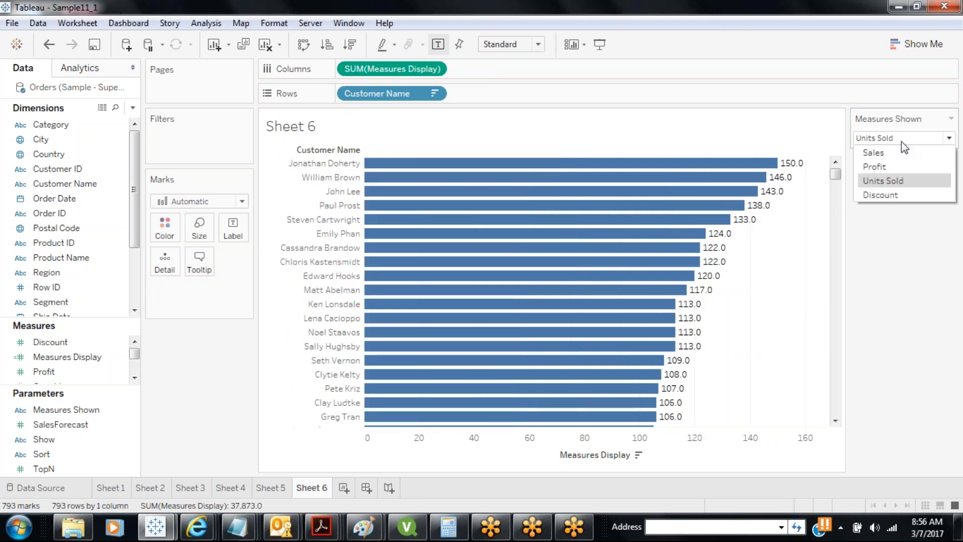
{"action": "left_click", "coordinate": [877, 199]}
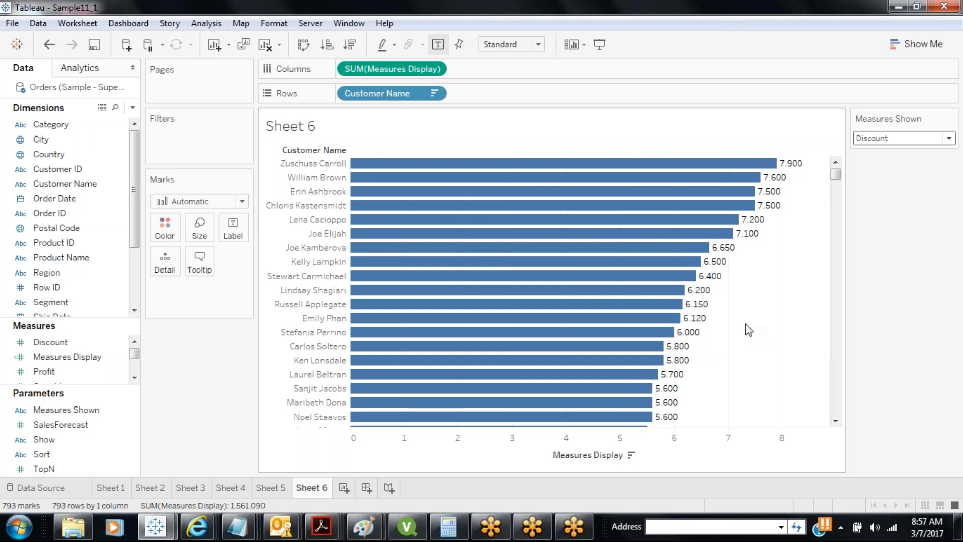
Filter Customer Name to the top TopN customers by Sum of Measures Display
{"action": "left_click", "coordinate": [74, 467]}
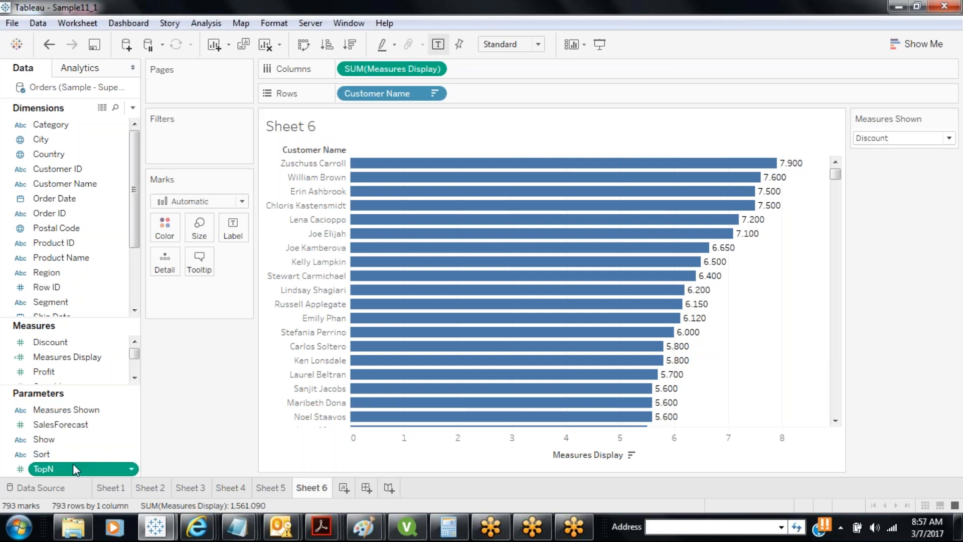
{"action": "left_click_drag", "start_coordinate": [74, 468], "coordinate": [198, 134]}
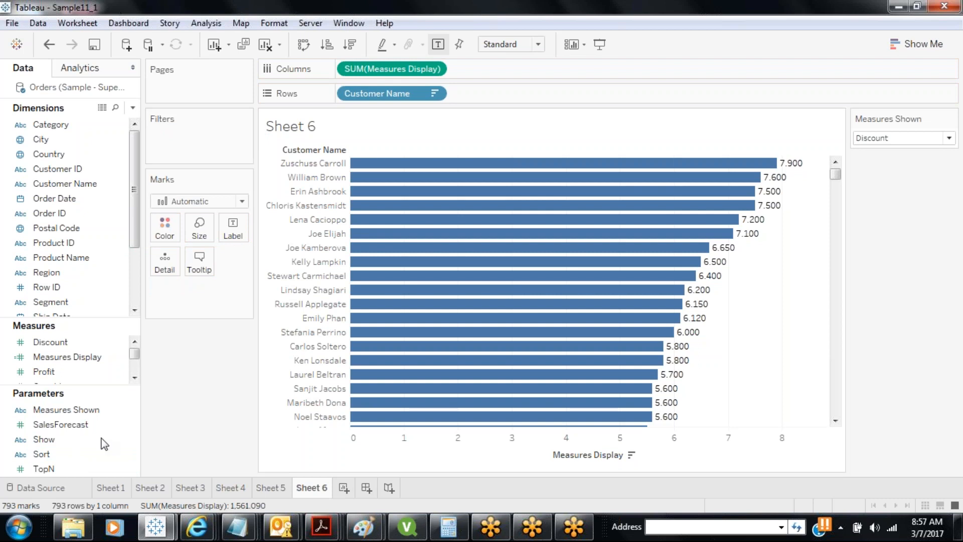
{"action": "left_click", "coordinate": [70, 466]}
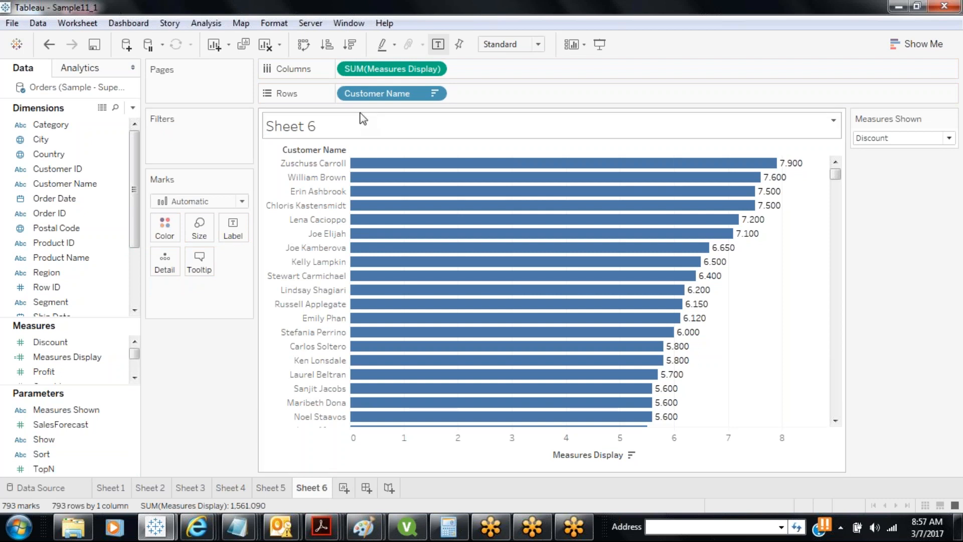
{"action": "left_click_drag", "start_coordinate": [66, 184], "coordinate": [171, 133]}
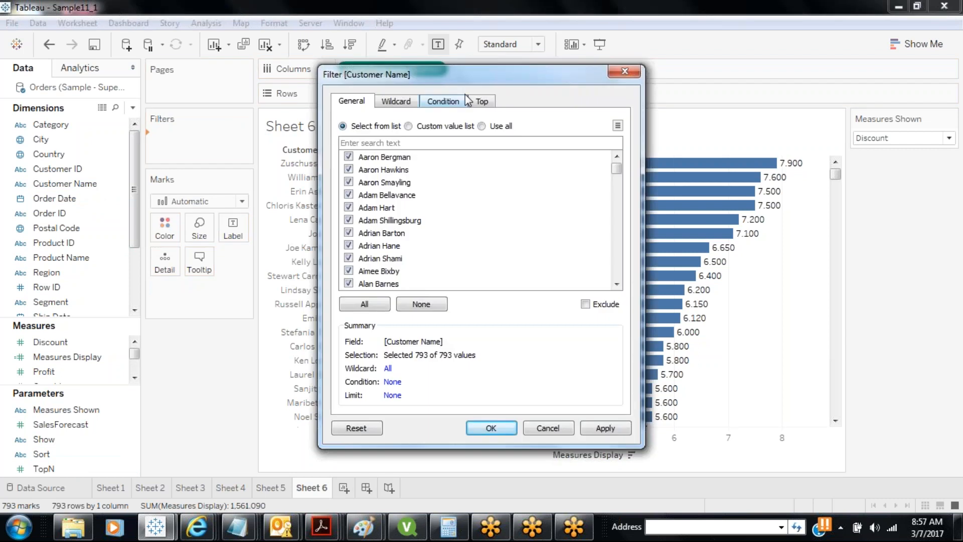
{"action": "left_click", "coordinate": [481, 103]}
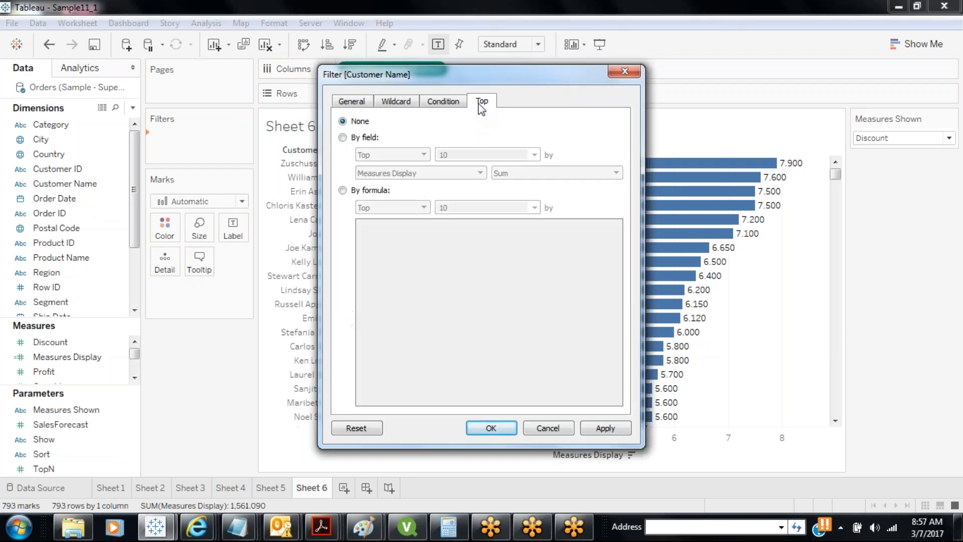
{"action": "left_click", "coordinate": [343, 137]}
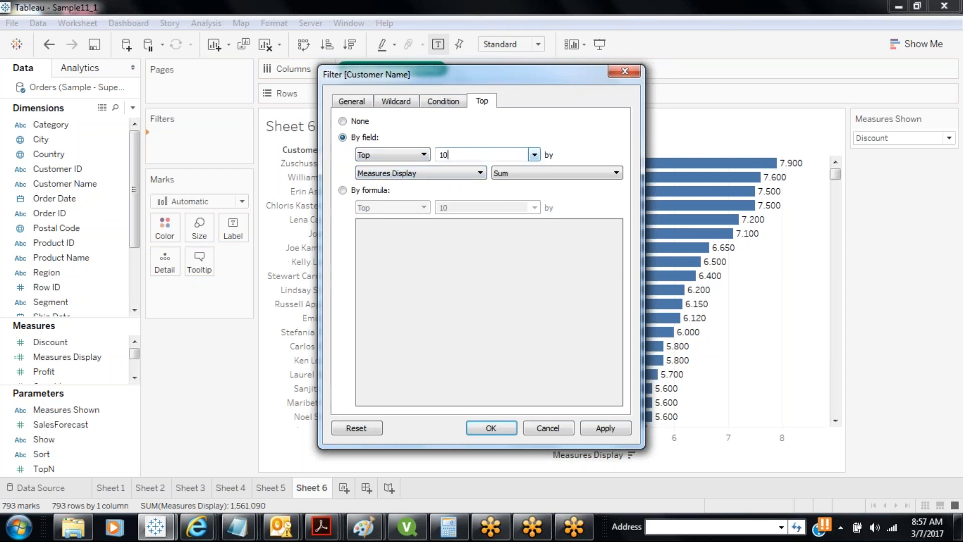
{"action": "left_click", "coordinate": [534, 155]}
{"action": "left_click", "coordinate": [470, 193]}
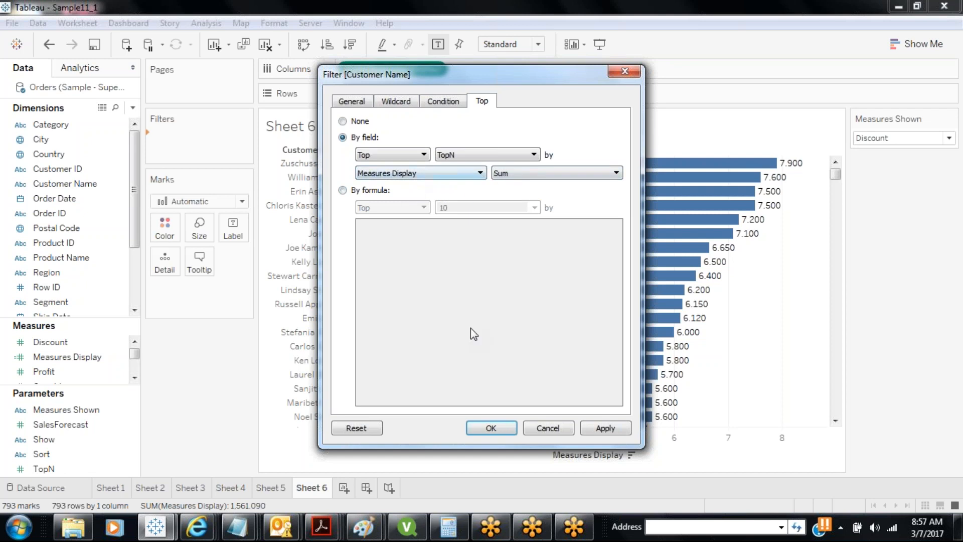
{"action": "left_click", "coordinate": [597, 427]}
{"action": "left_click", "coordinate": [494, 428]}
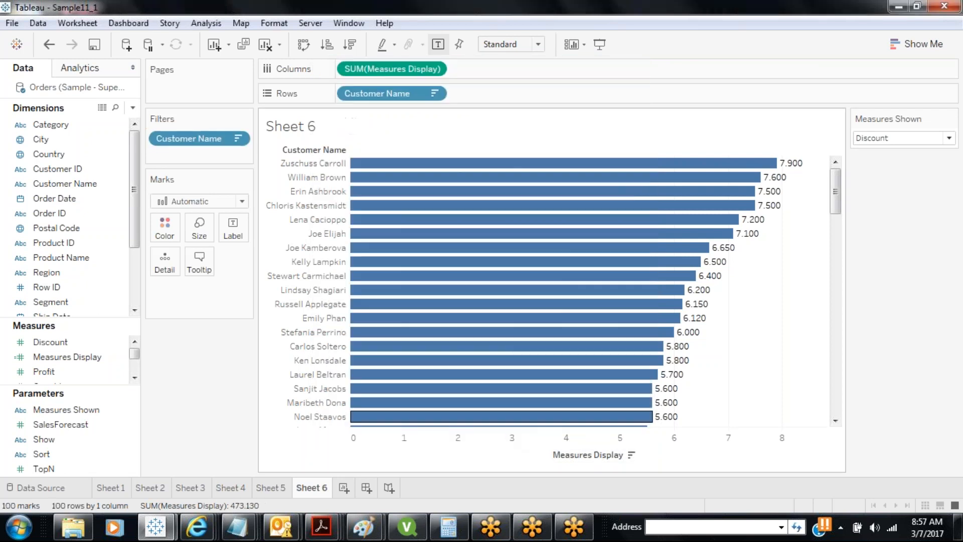
Show TopN as a type-in control and change its value from 100 to 10
{"action": "left_click", "coordinate": [25, 468]}
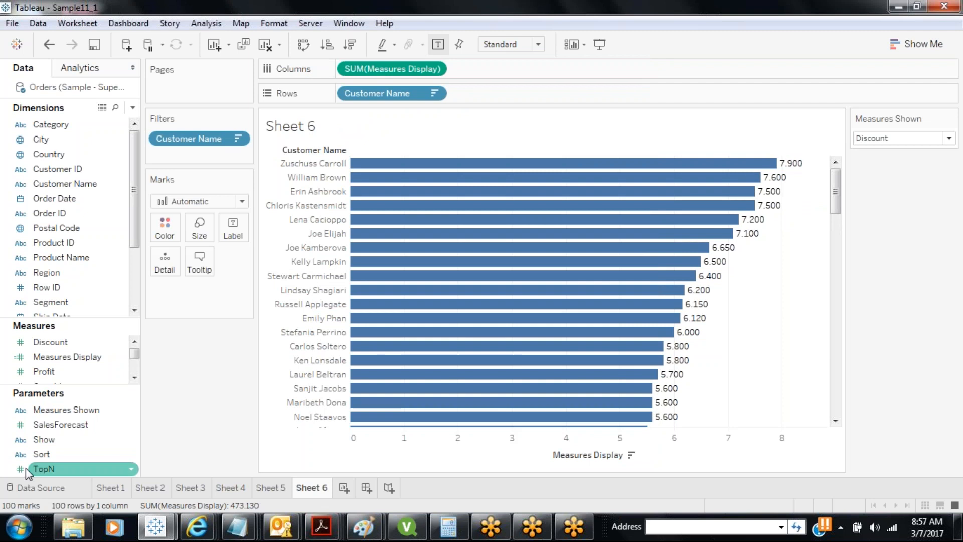
{"action": "right_click", "coordinate": [65, 472]}
{"action": "left_click", "coordinate": [121, 235]}
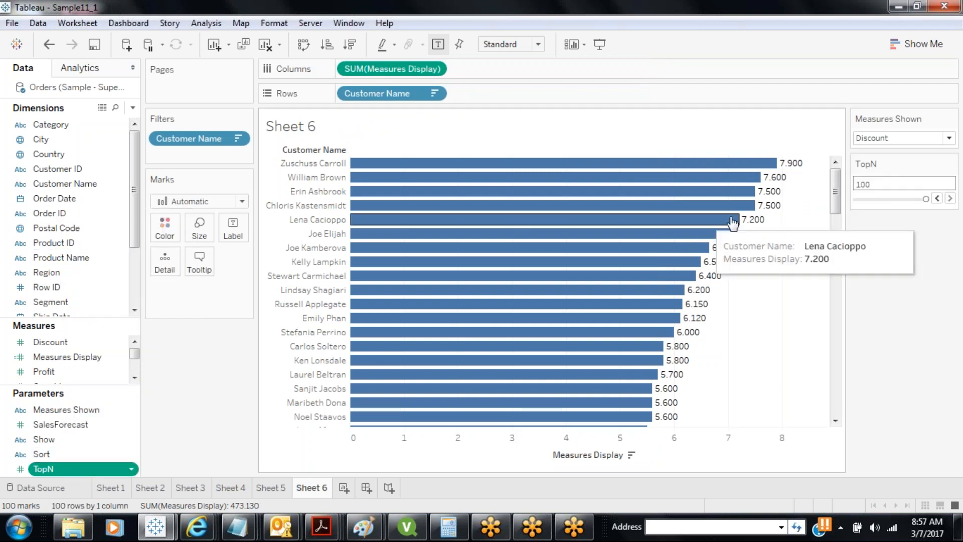
{"action": "left_click", "coordinate": [951, 163]}
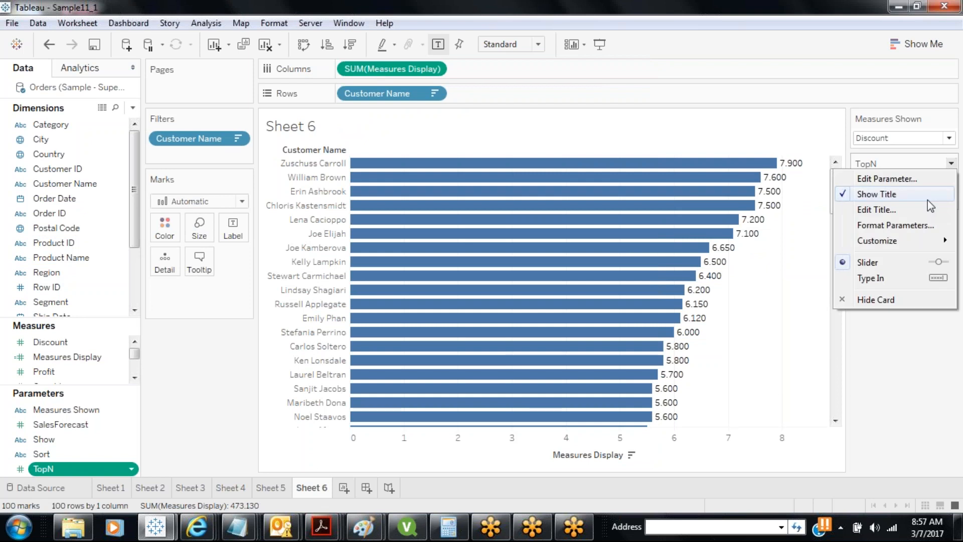
{"action": "left_click", "coordinate": [863, 278]}
{"action": "double_click", "coordinate": [871, 181]}
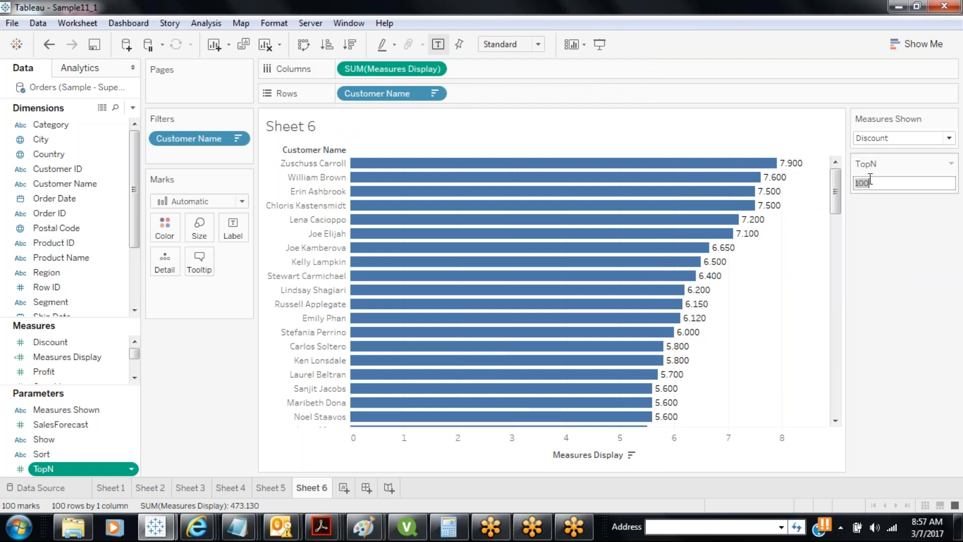
{"action": "type", "text": "10"}
{"action": "key", "text": "Return"}
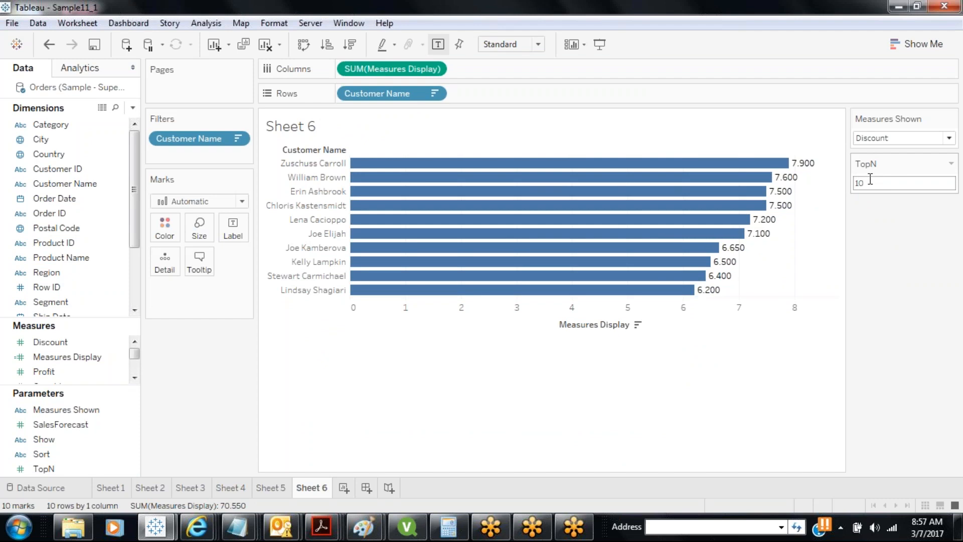
Rank customers by Sales and set TopN to 15
{"action": "left_click", "coordinate": [949, 138]}
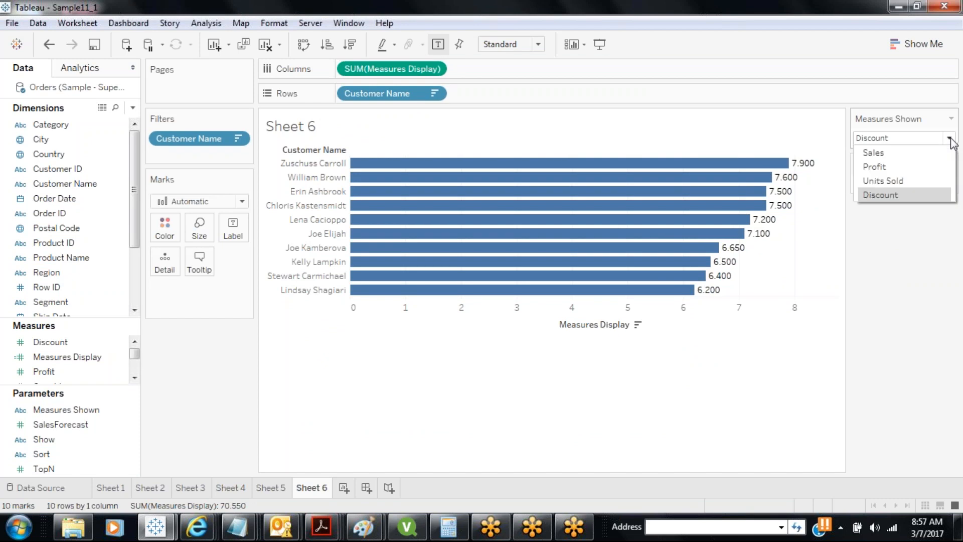
{"action": "left_click", "coordinate": [905, 155]}
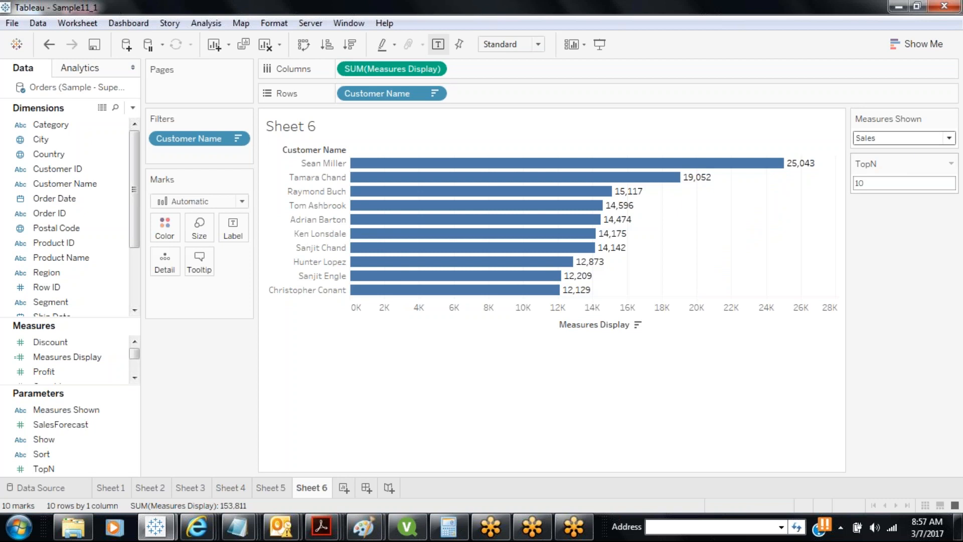
{"action": "left_click", "coordinate": [876, 187]}
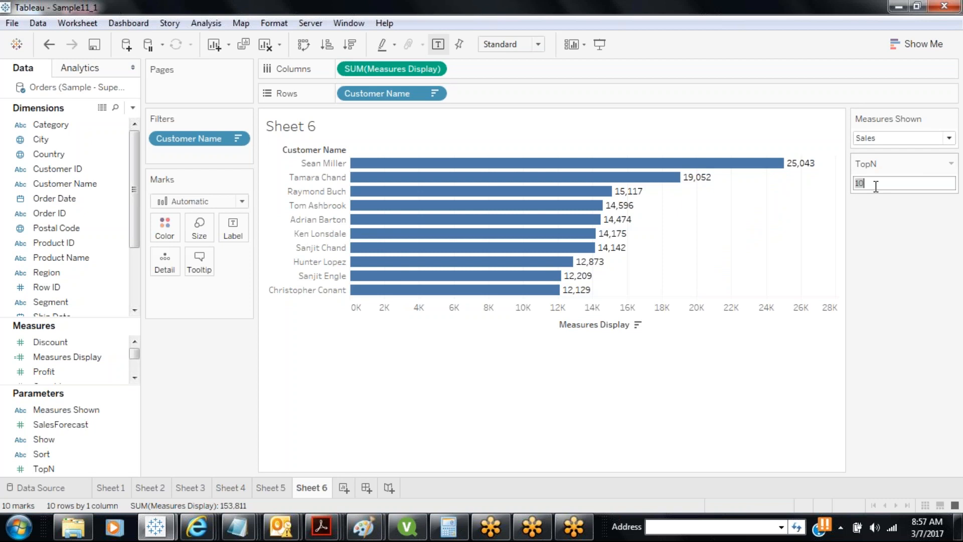
{"action": "type", "text": "15"}
{"action": "key", "text": "Return"}
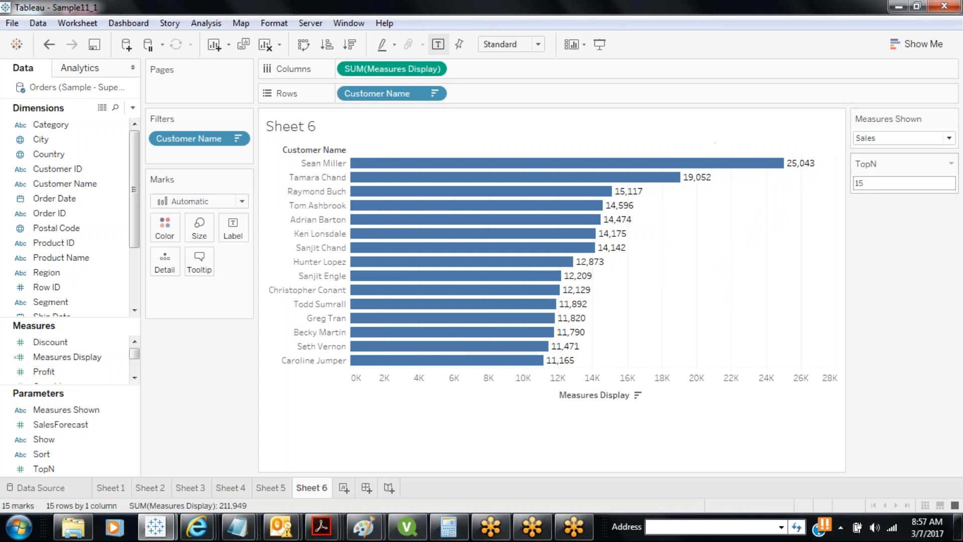
Switch Measures Shown to Profit, then Units Sold, showing 15 bars from 150 to 109
{"action": "left_click", "coordinate": [902, 142]}
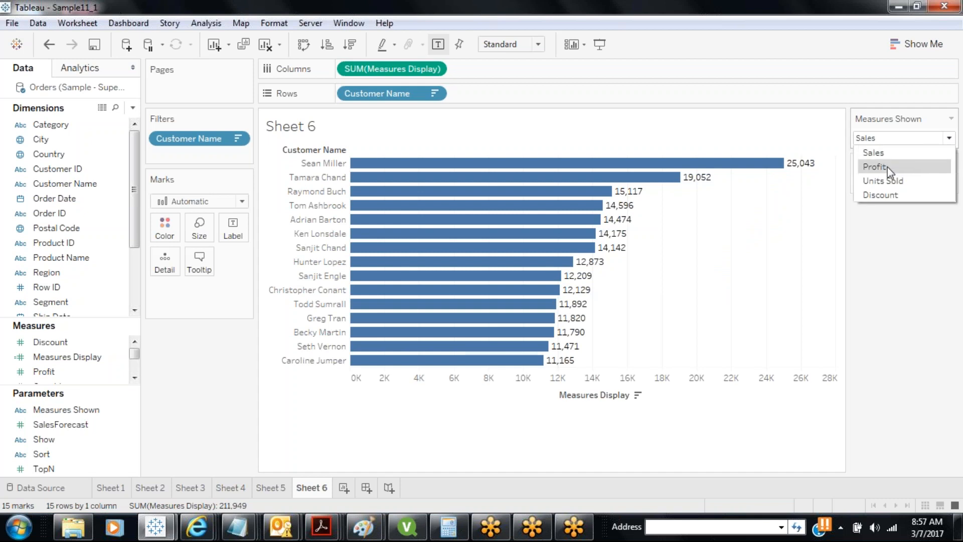
{"action": "left_click", "coordinate": [887, 167]}
{"action": "left_click", "coordinate": [886, 142]}
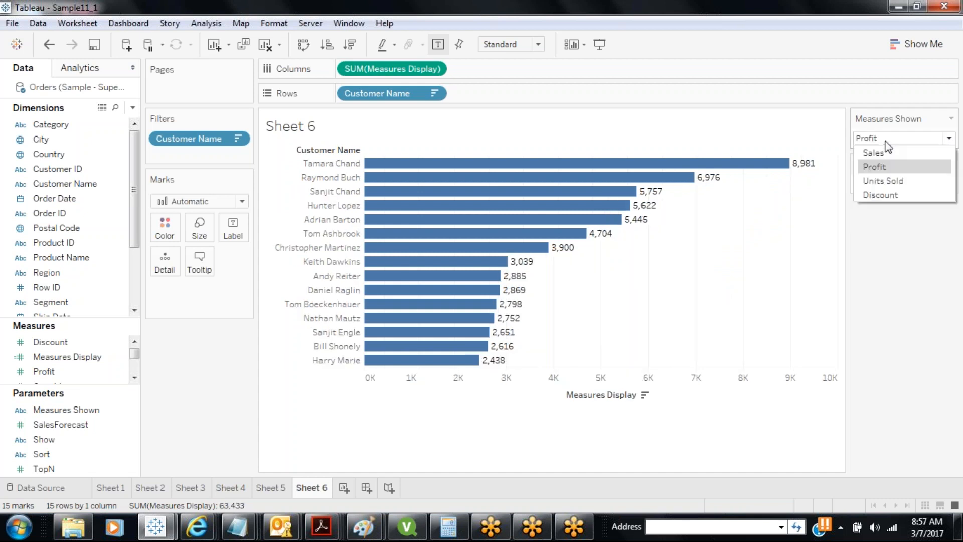
{"action": "left_click", "coordinate": [882, 180]}
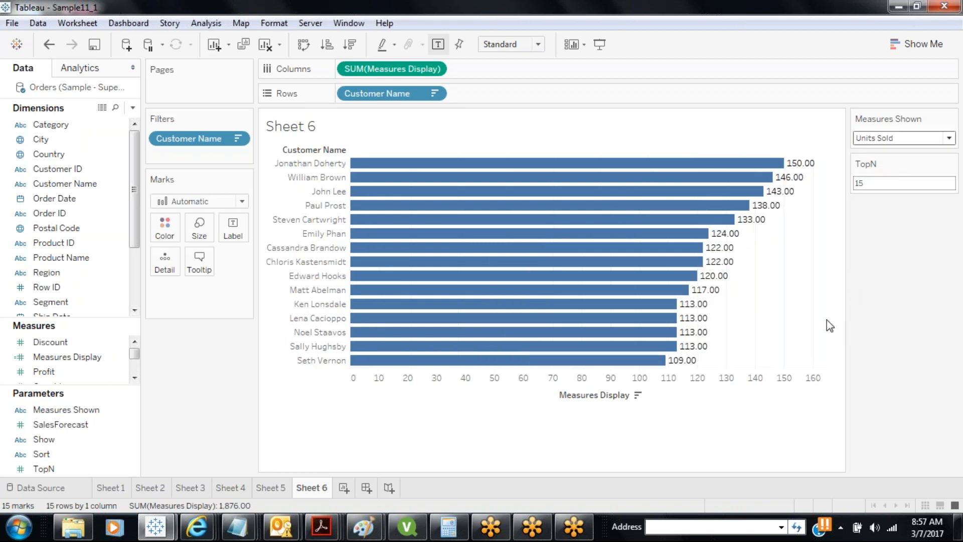
{"action": "mouse_move", "coordinate": [729, 221]}
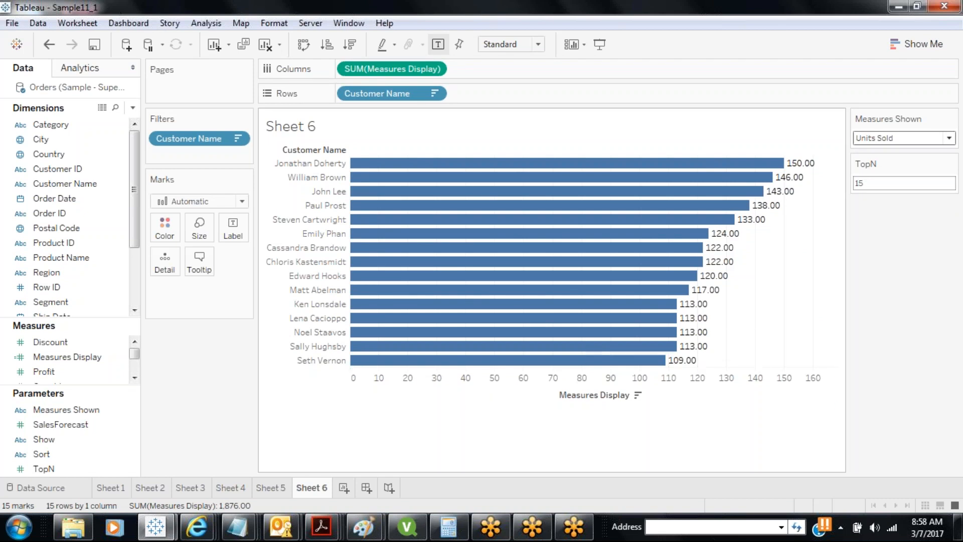
{"action": "mouse_move", "coordinate": [630, 349]}
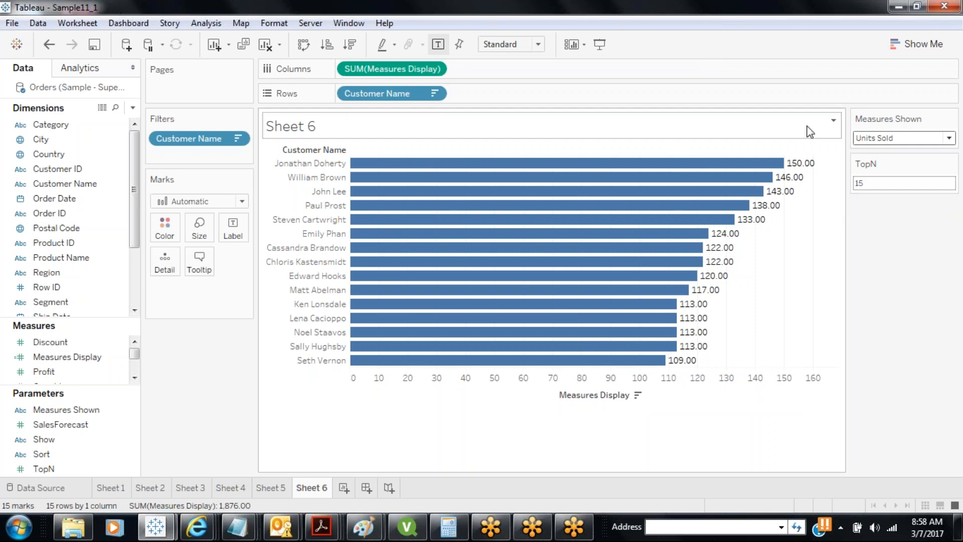
{"action": "left_click", "coordinate": [935, 182]}
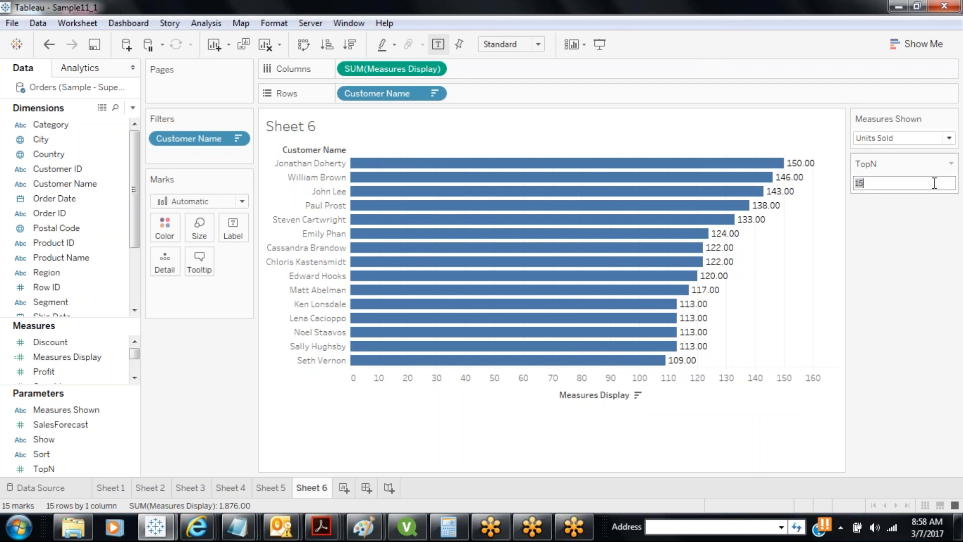